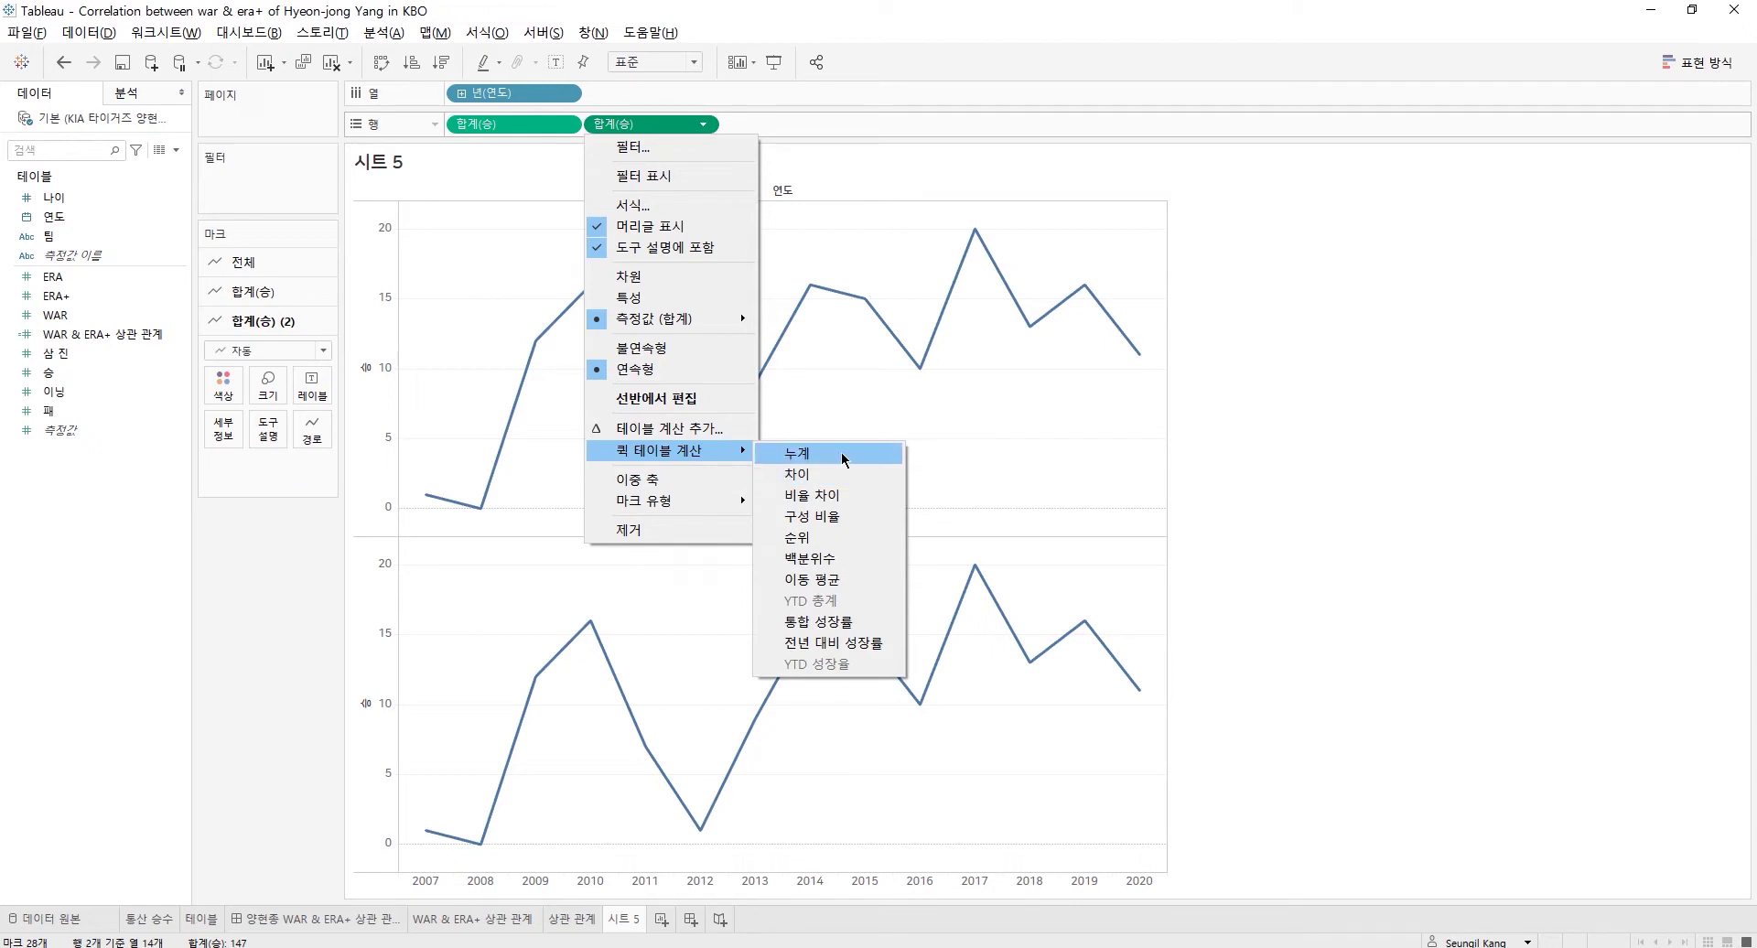
# - Apply a running total (누계) quick table calculation to the second 승 measure and combine both measures on a dual axis
pyautogui.click(844, 458)
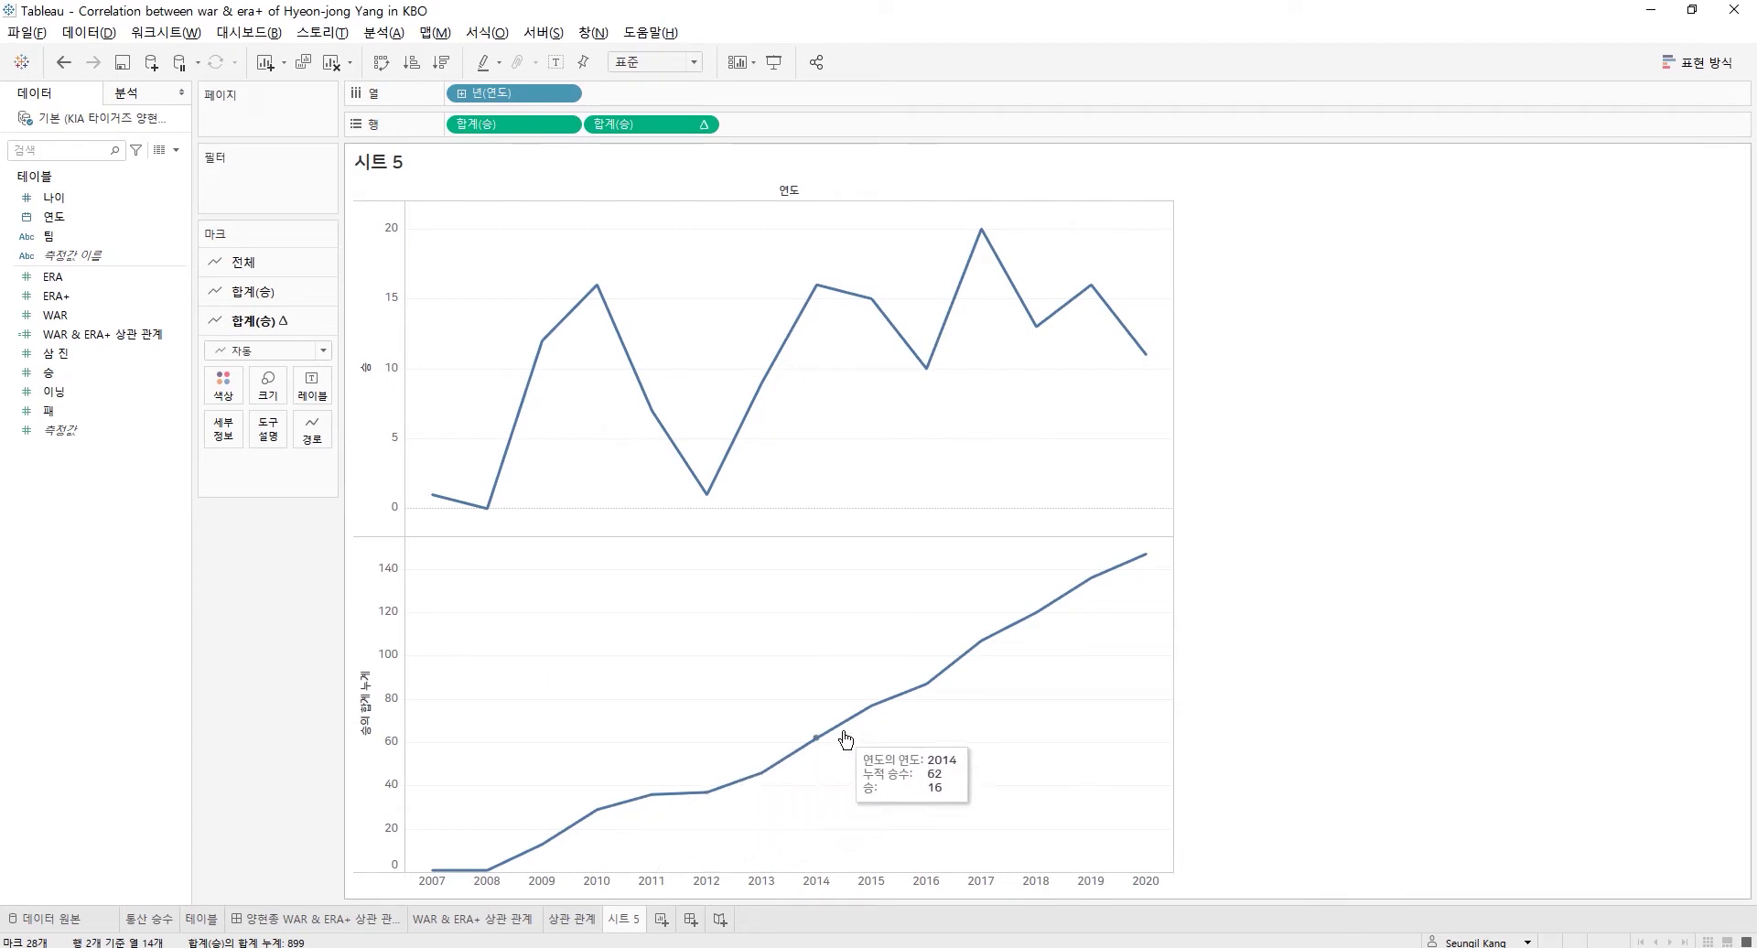
pyautogui.moveTo(1142, 573)
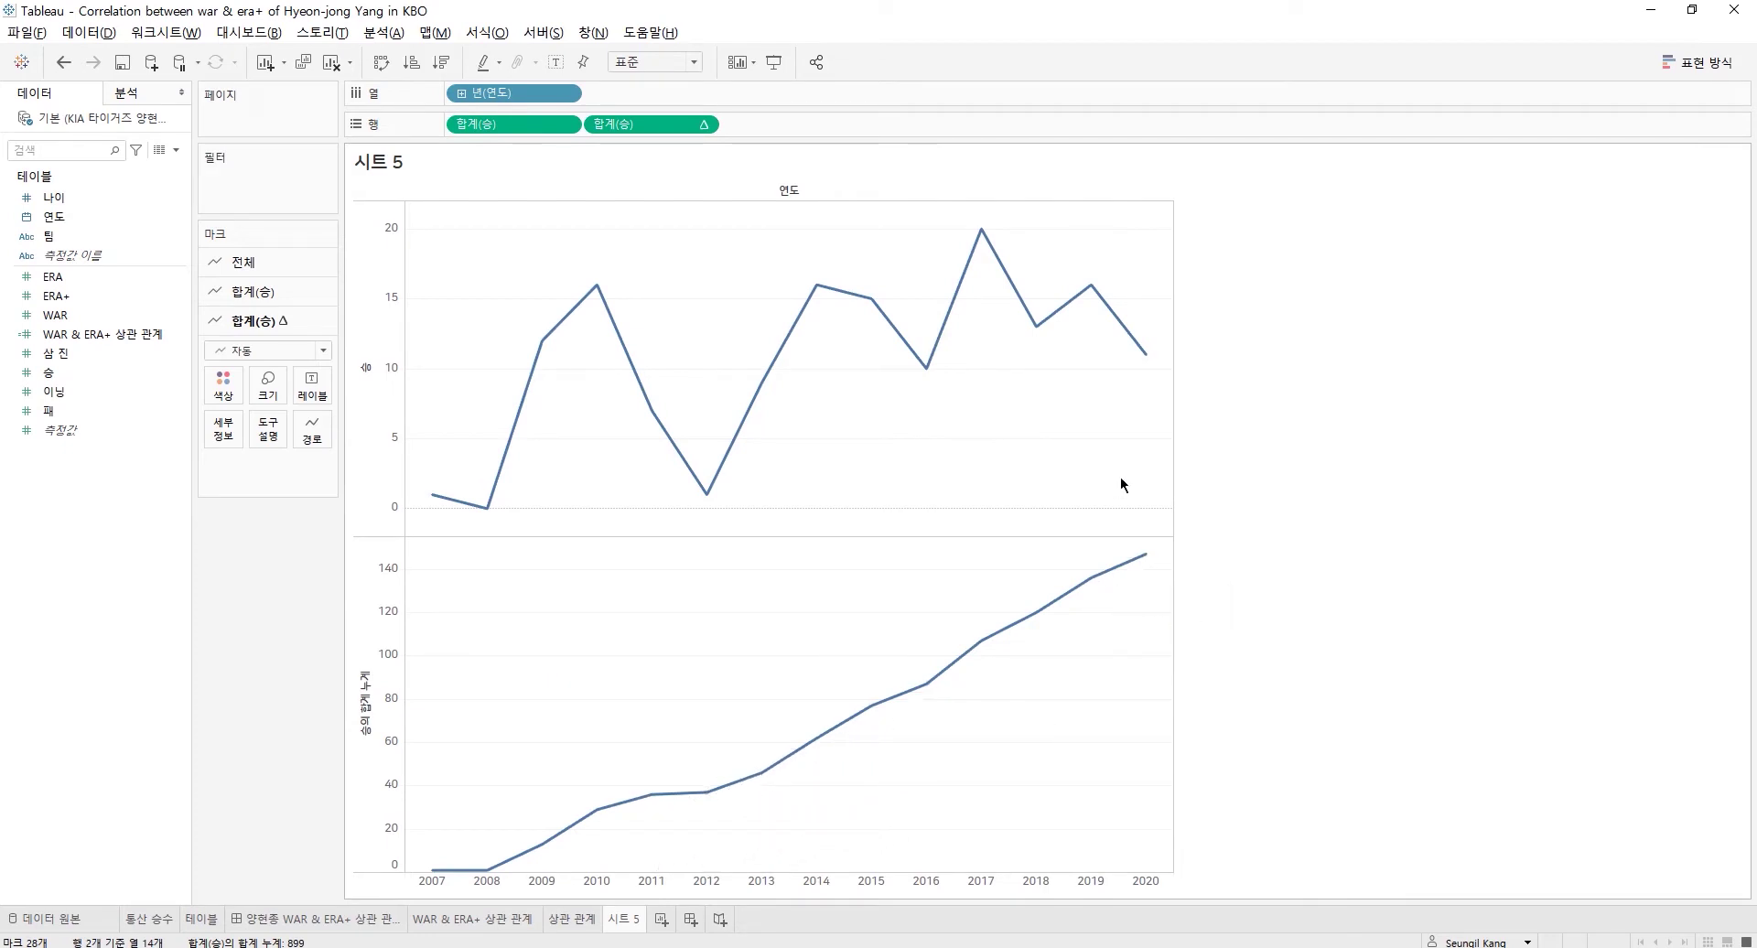
pyautogui.click(704, 125)
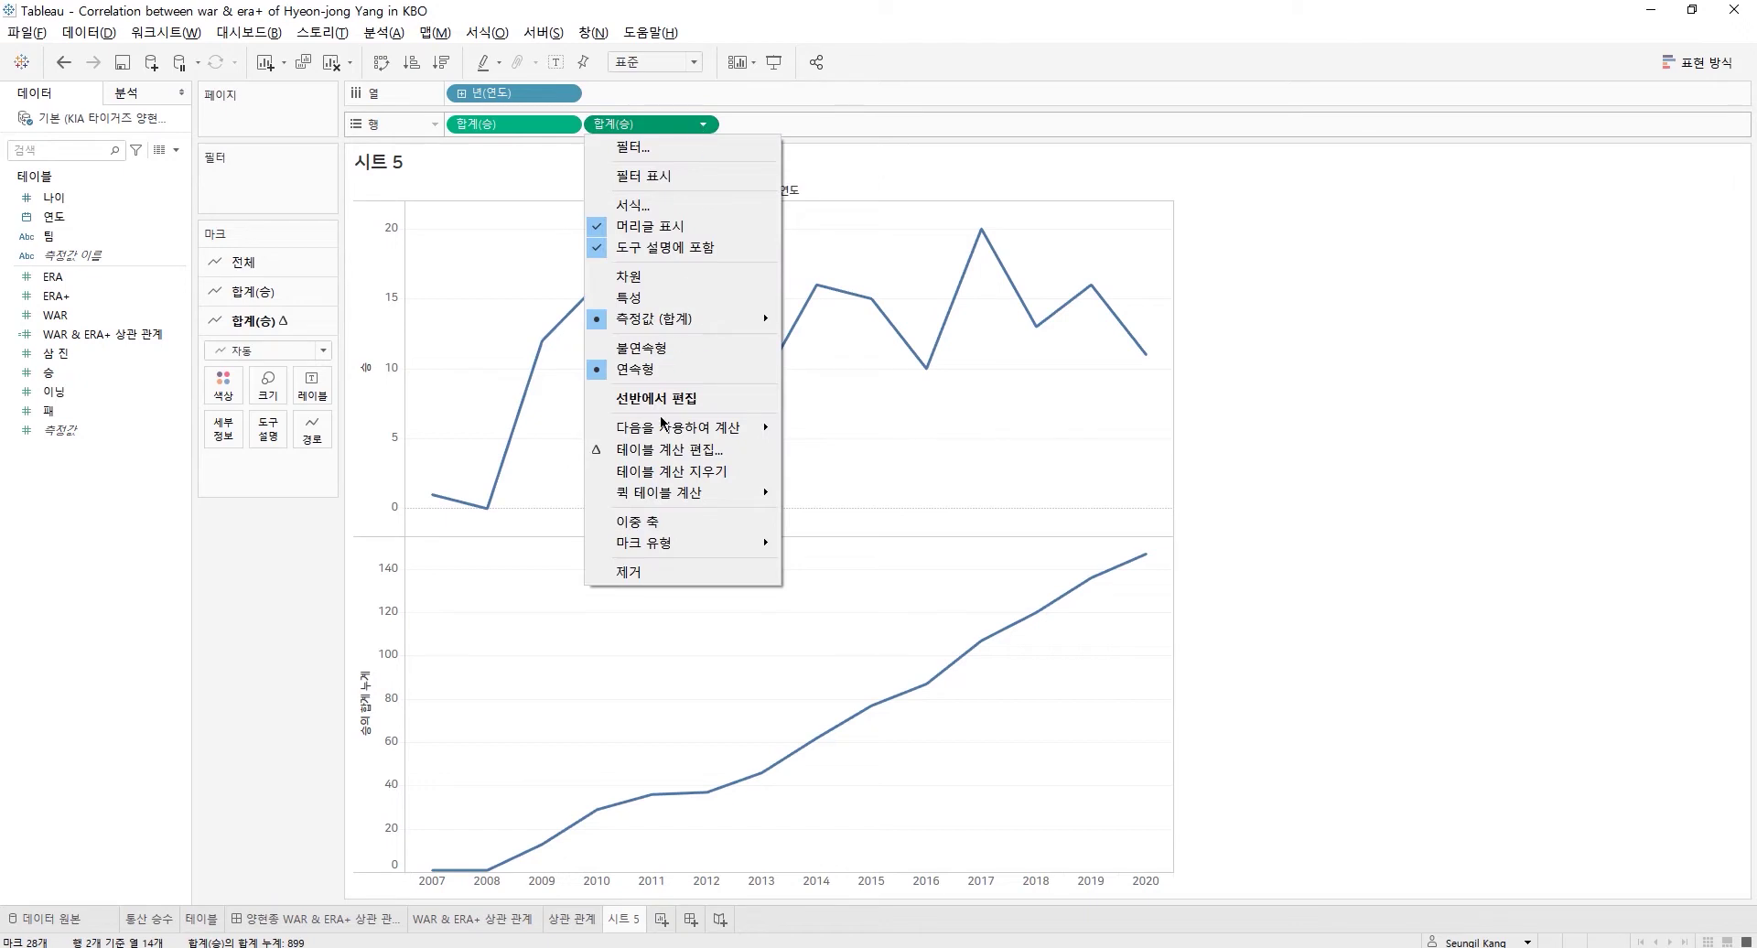
pyautogui.click(666, 520)
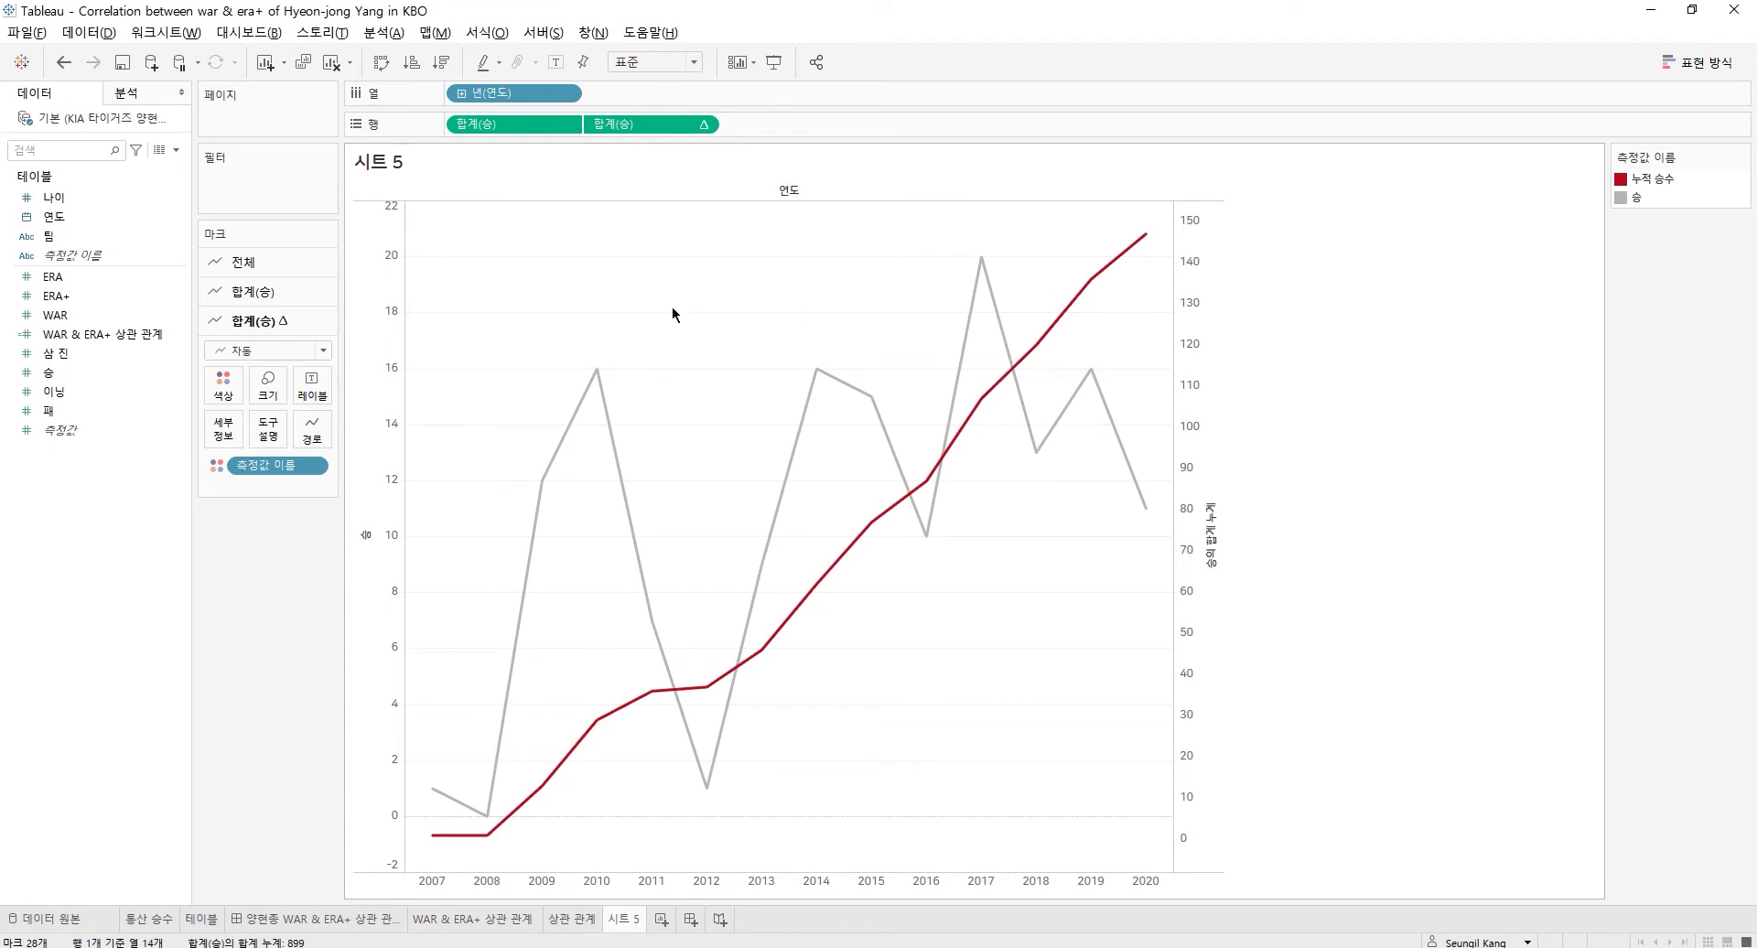
# - Show mark labels on both lines of the dual-axis 승 chart
pyautogui.click(555, 62)
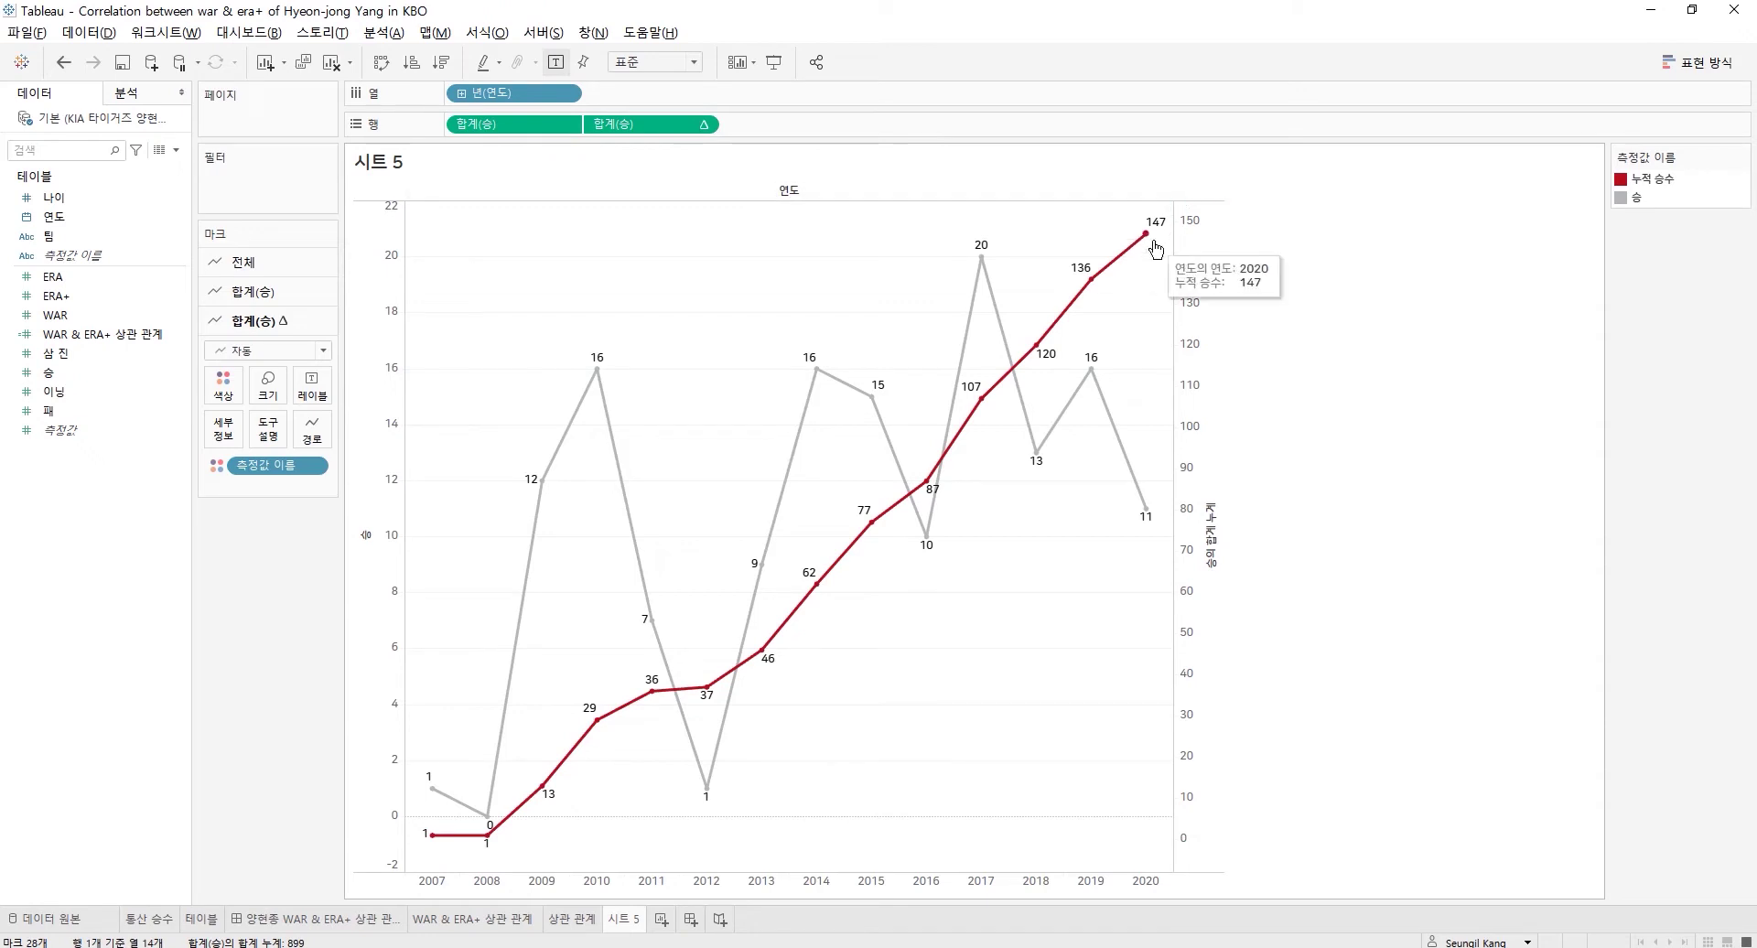
pyautogui.moveTo(978, 260)
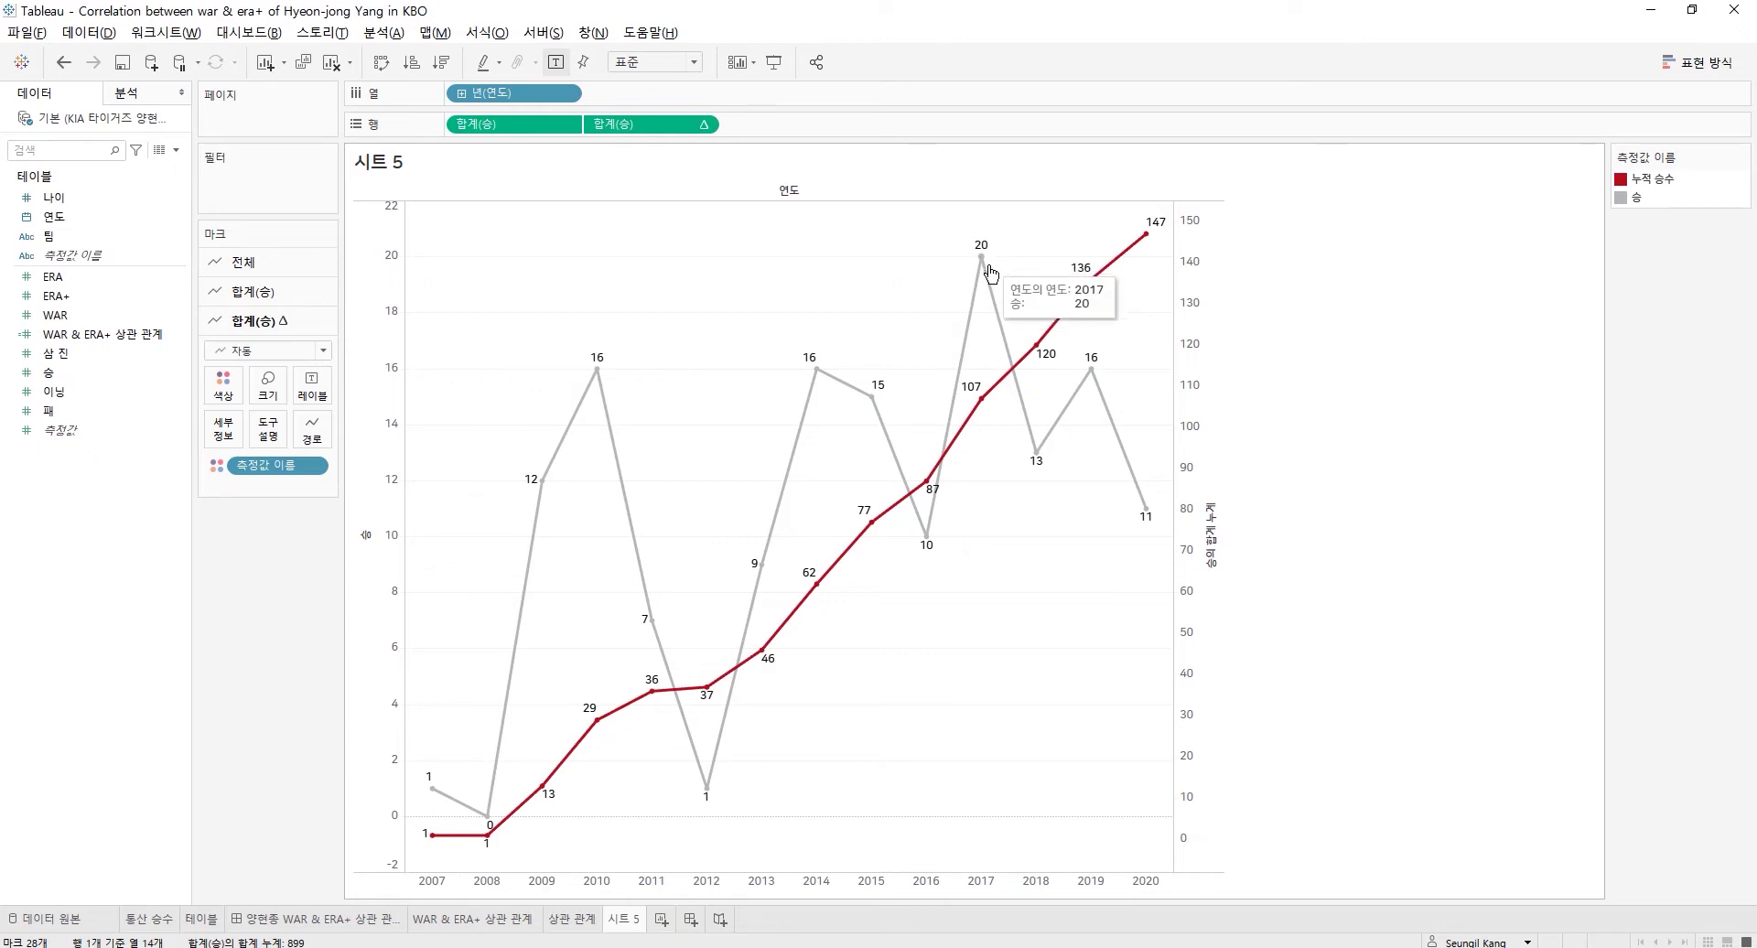
# - Create a new worksheet and place 연도 followed by 나이 on its columns
pyautogui.click(662, 918)
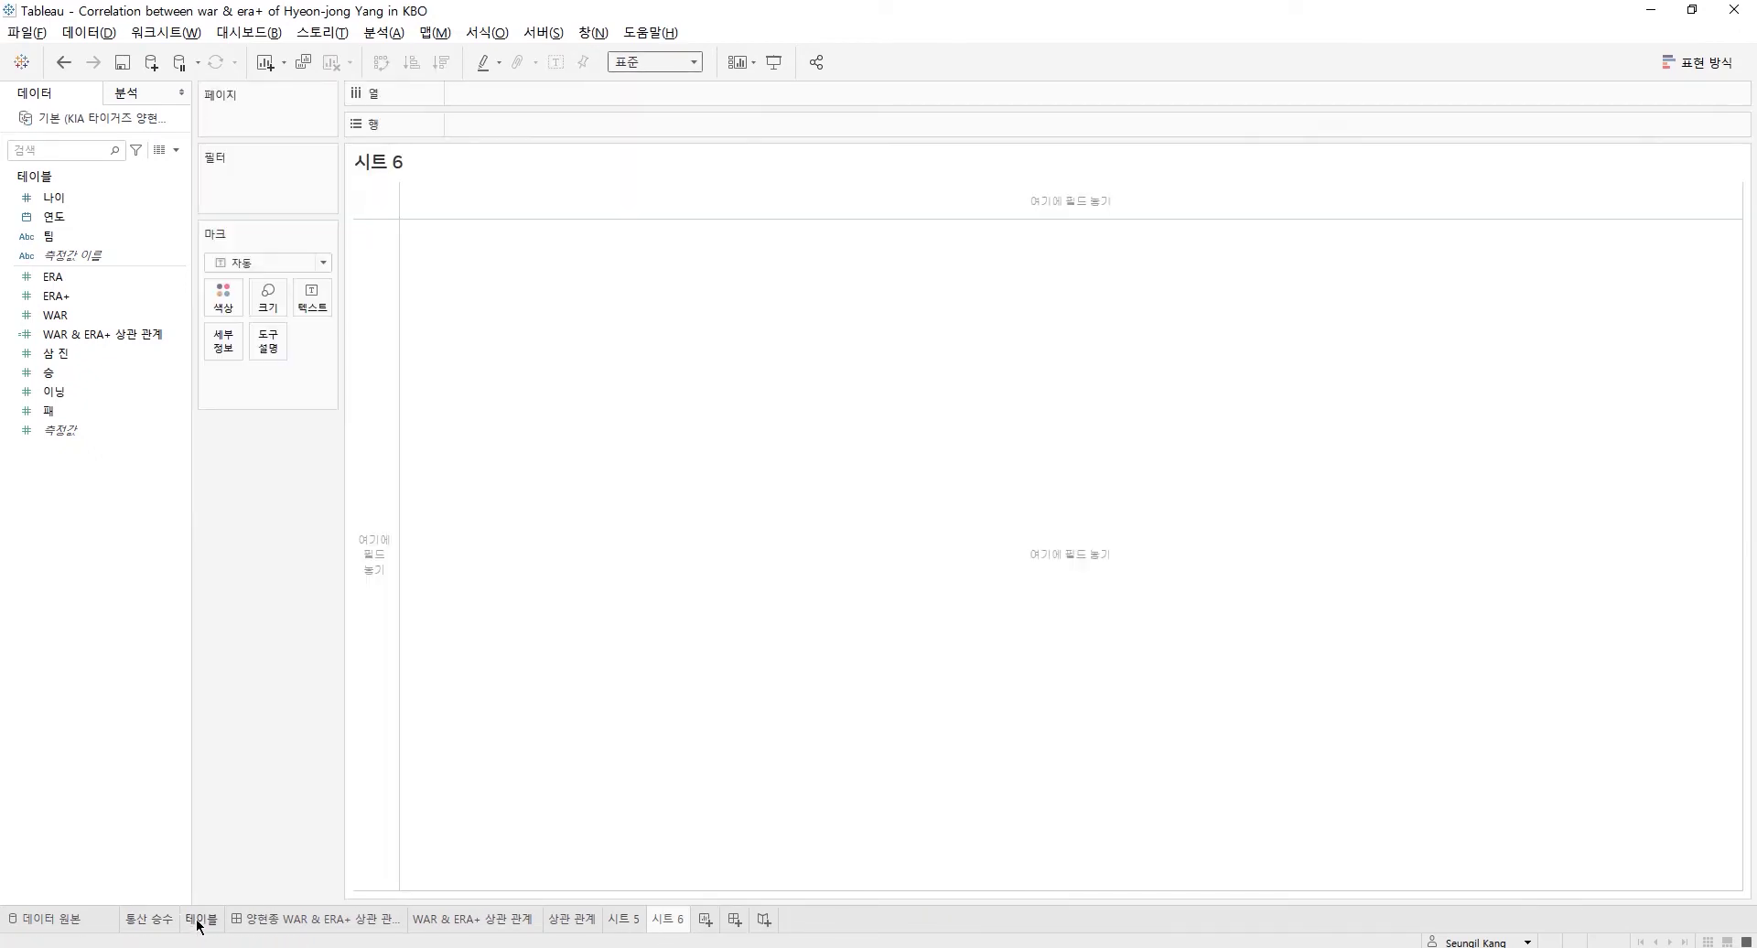
pyautogui.click(200, 918)
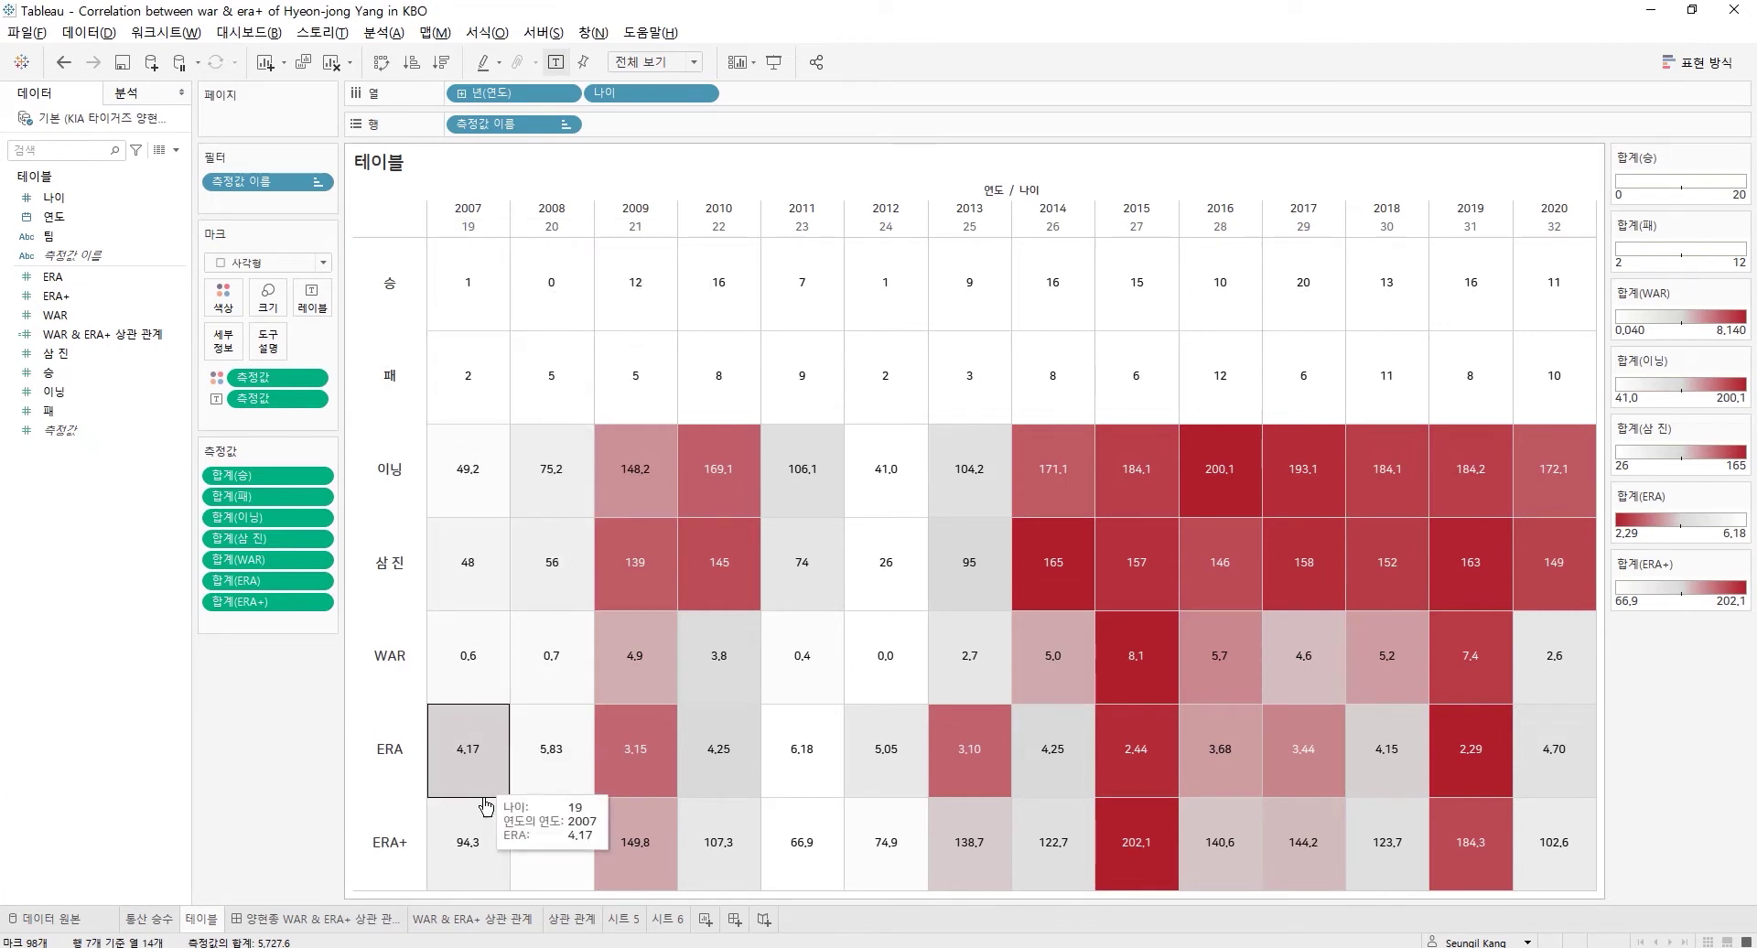
pyautogui.click(660, 919)
pyautogui.moveTo(53, 216); pyautogui.dragTo(542, 89)
pyautogui.click(88, 204)
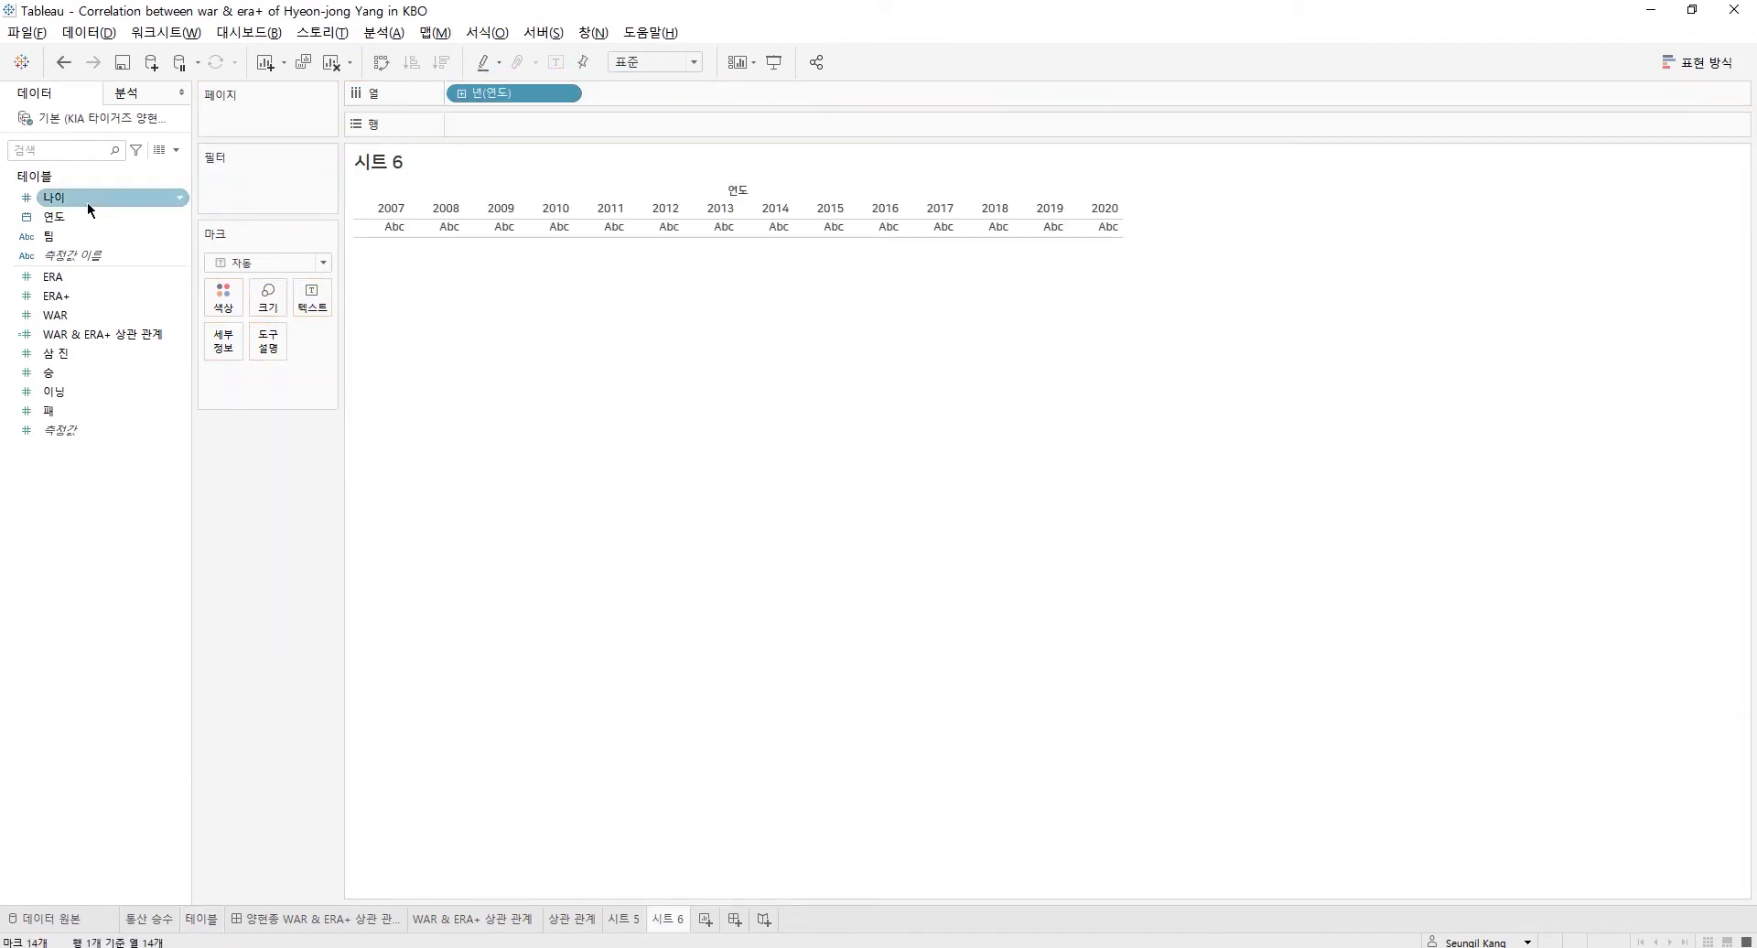
pyautogui.moveTo(86, 202); pyautogui.dragTo(746, 93)
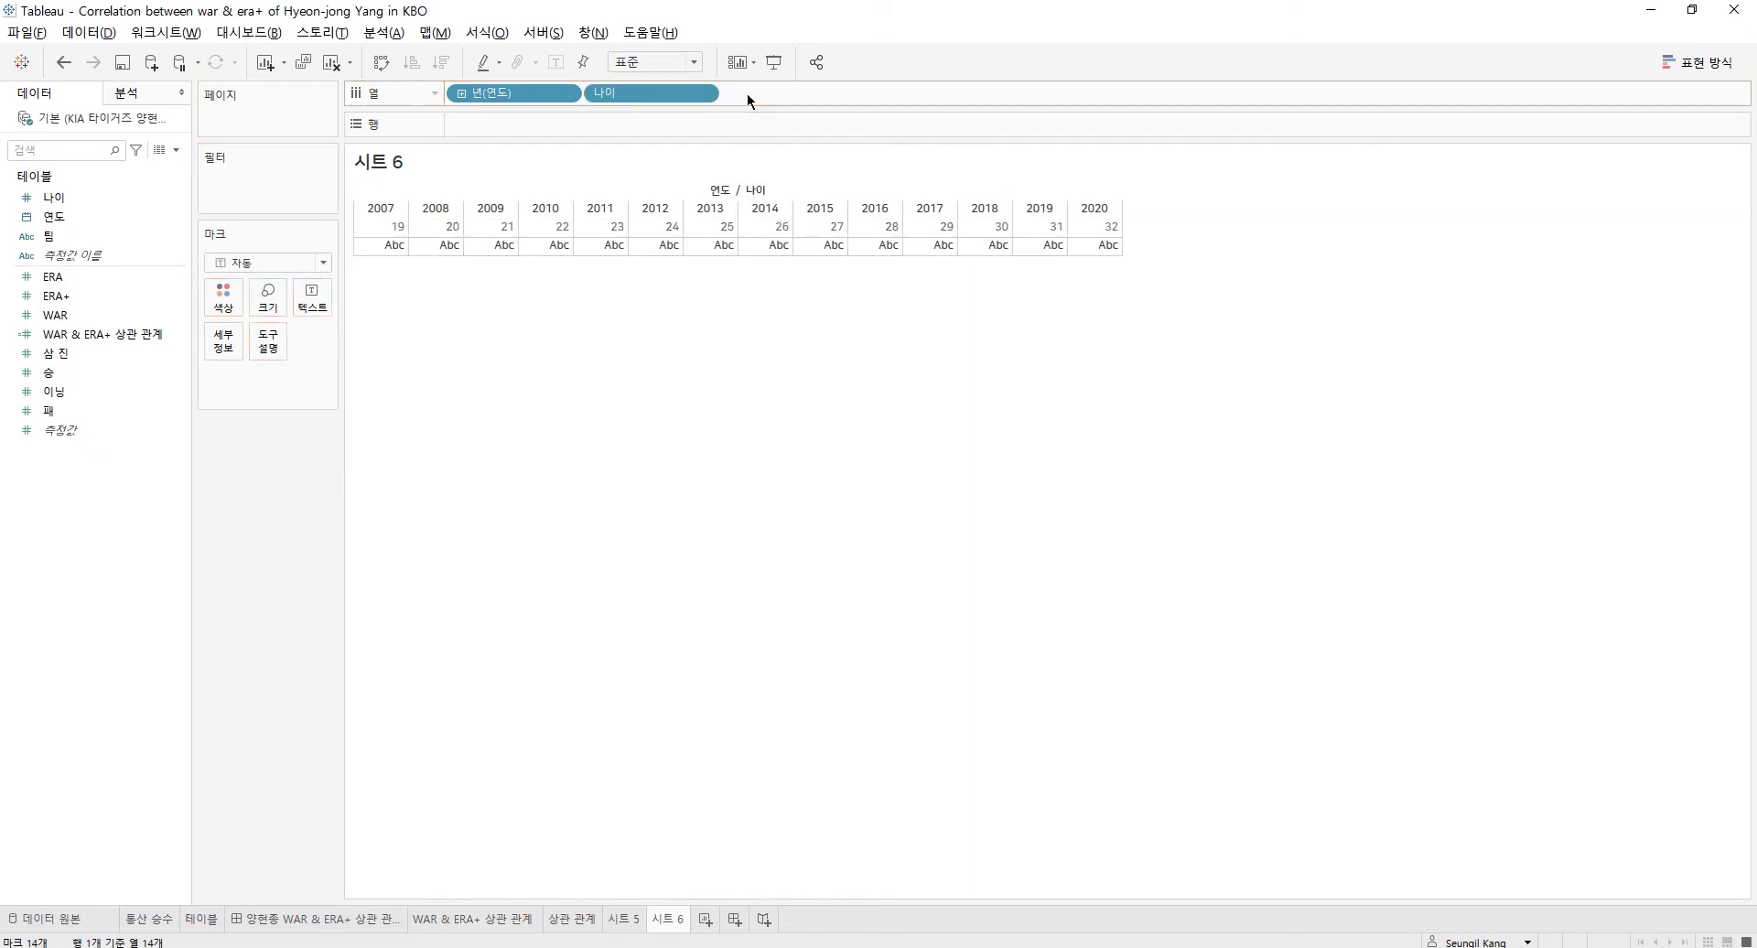
# - Add the measures 승, 패, 삼진, 이닝, WAR and ERA+ to the table as rows
pyautogui.doubleClick(79, 372)
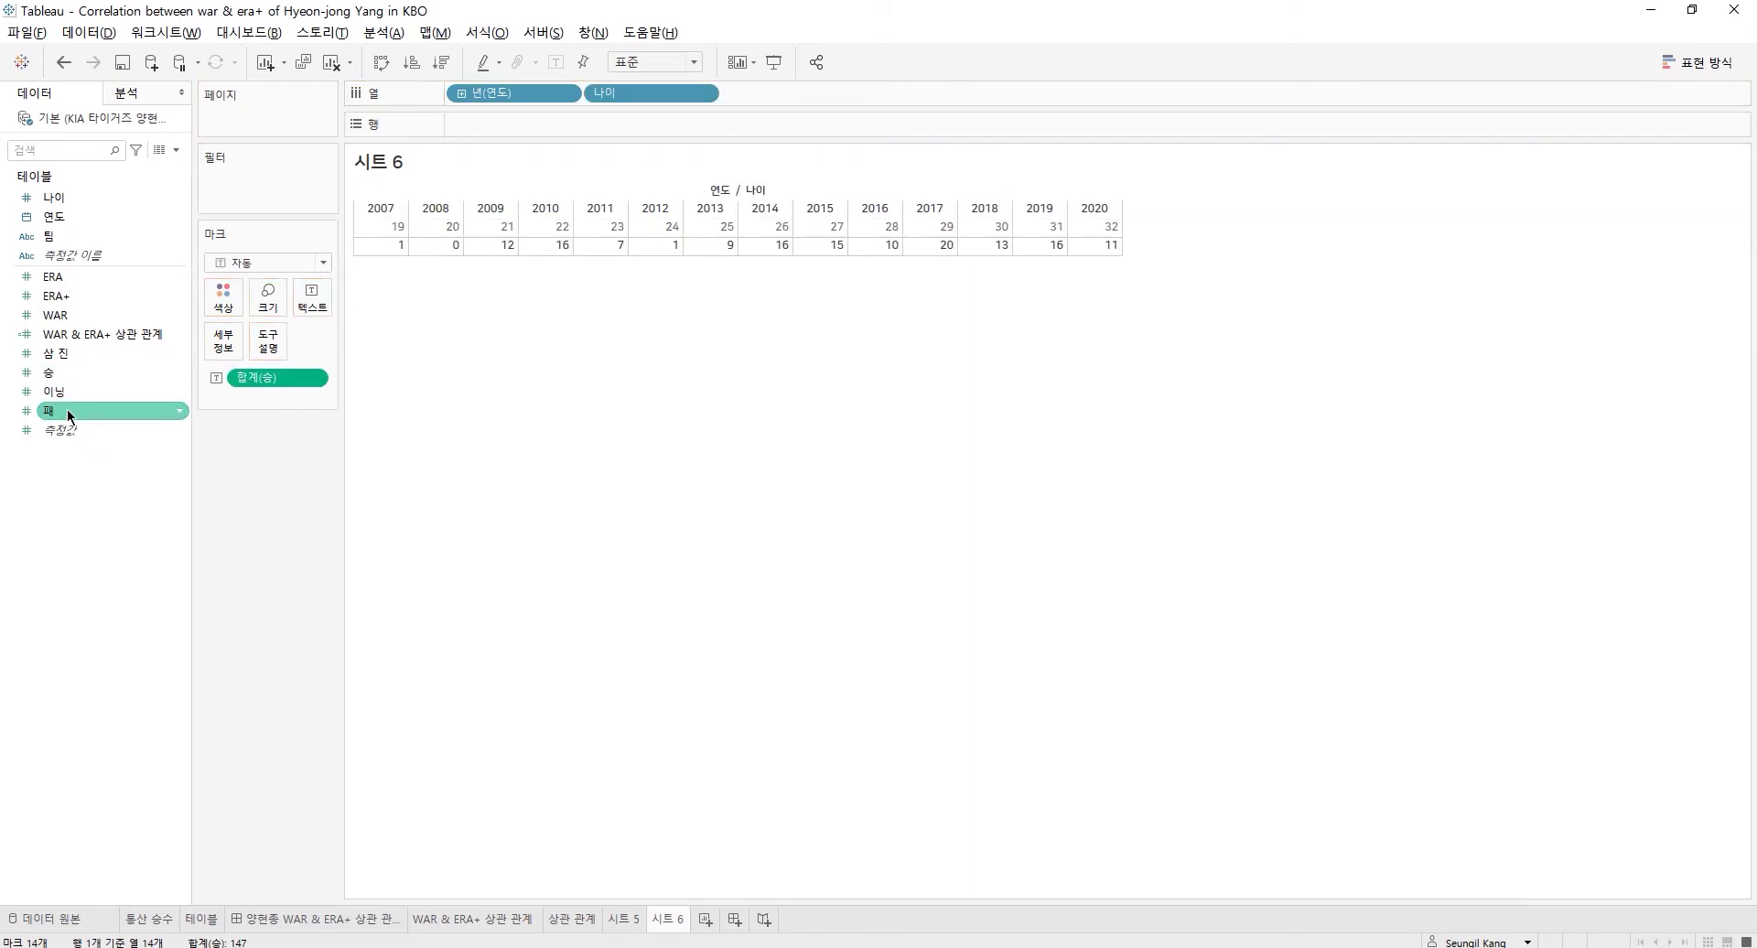
pyautogui.doubleClick(67, 409)
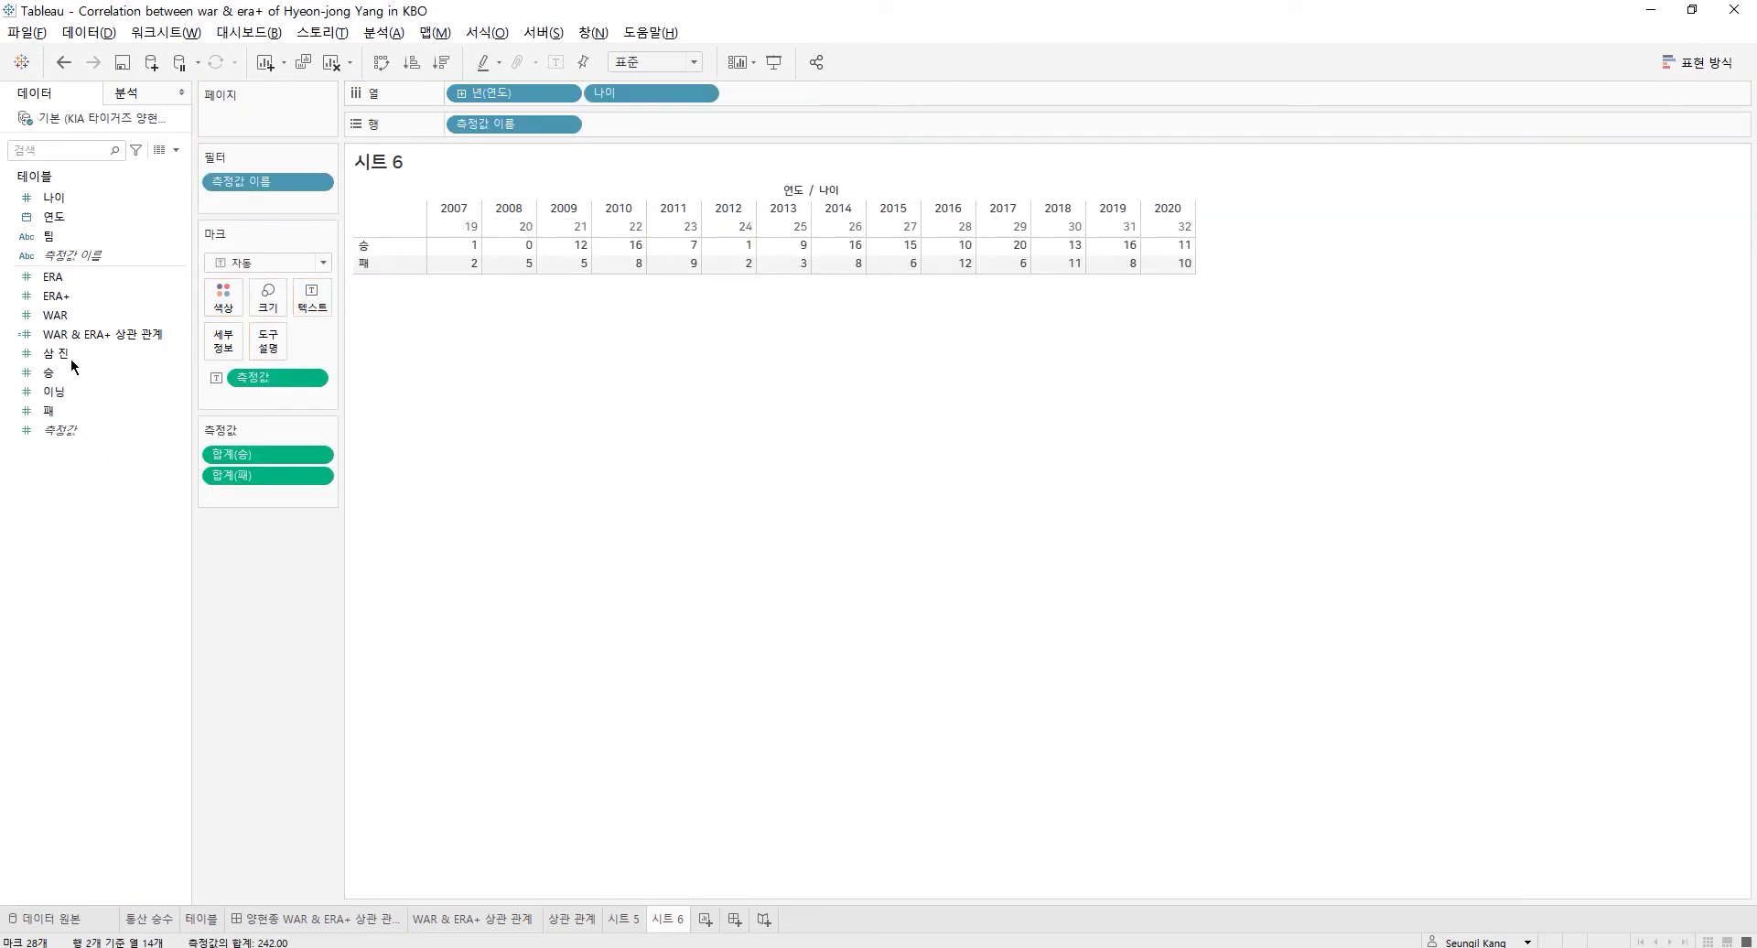
pyautogui.doubleClick(70, 356)
pyautogui.click(73, 386)
pyautogui.doubleClick(73, 384)
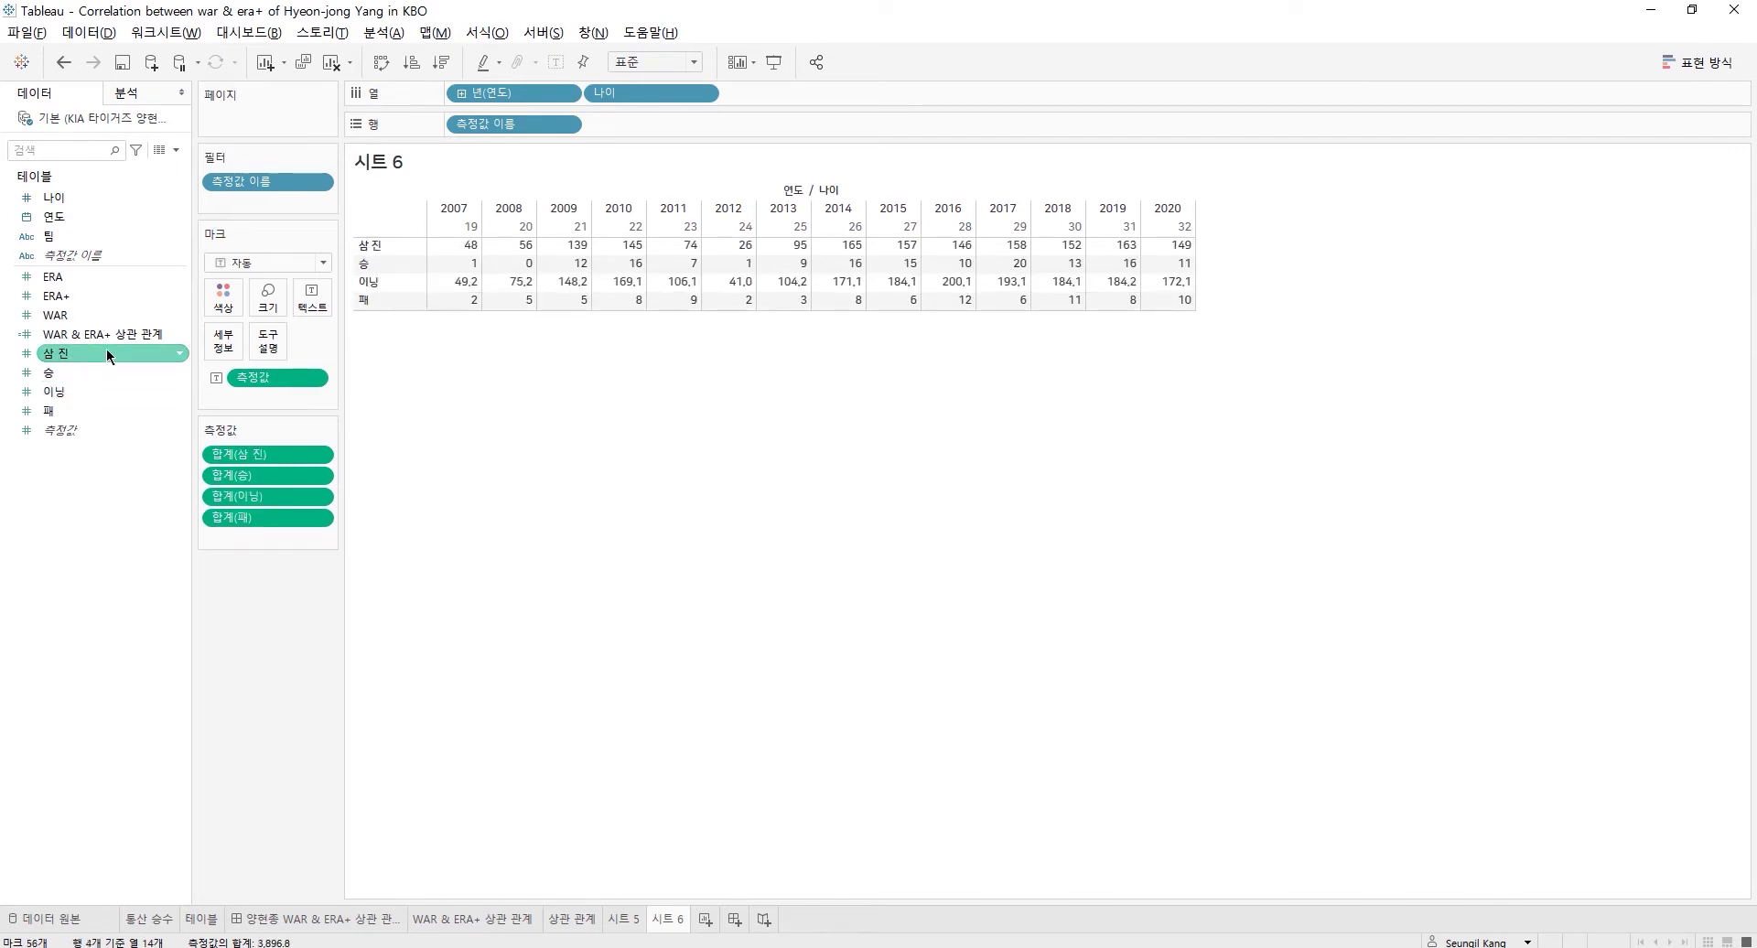
pyautogui.click(72, 317)
pyautogui.doubleClick(72, 317)
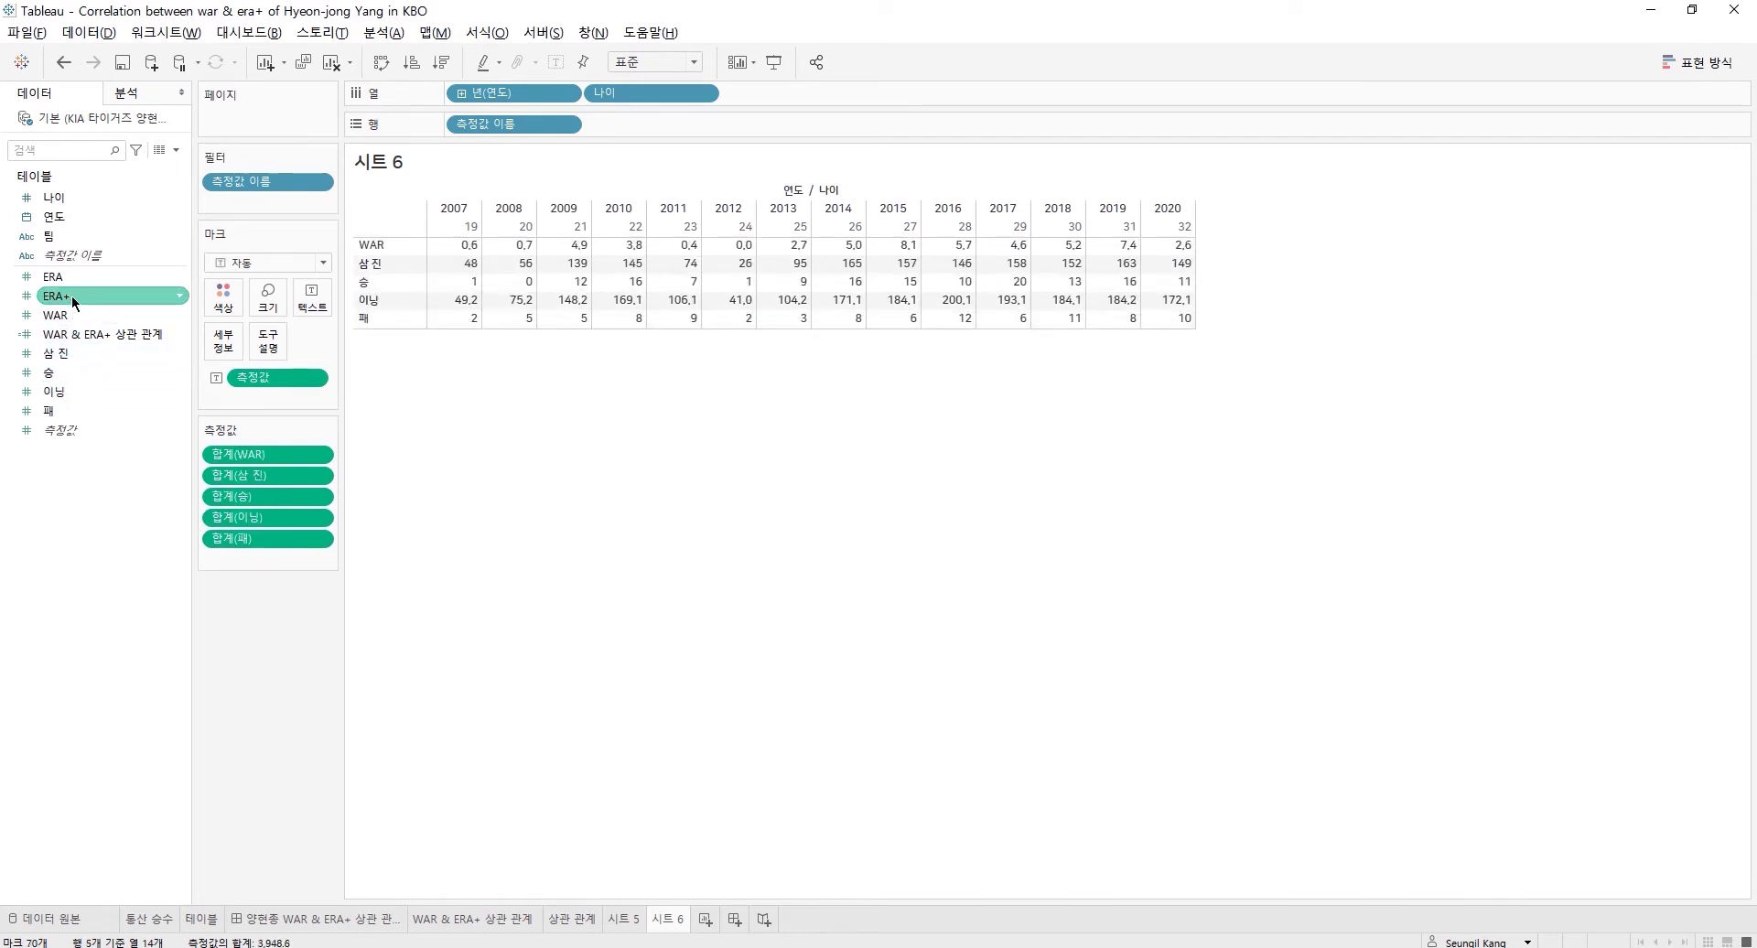
pyautogui.doubleClick(73, 295)
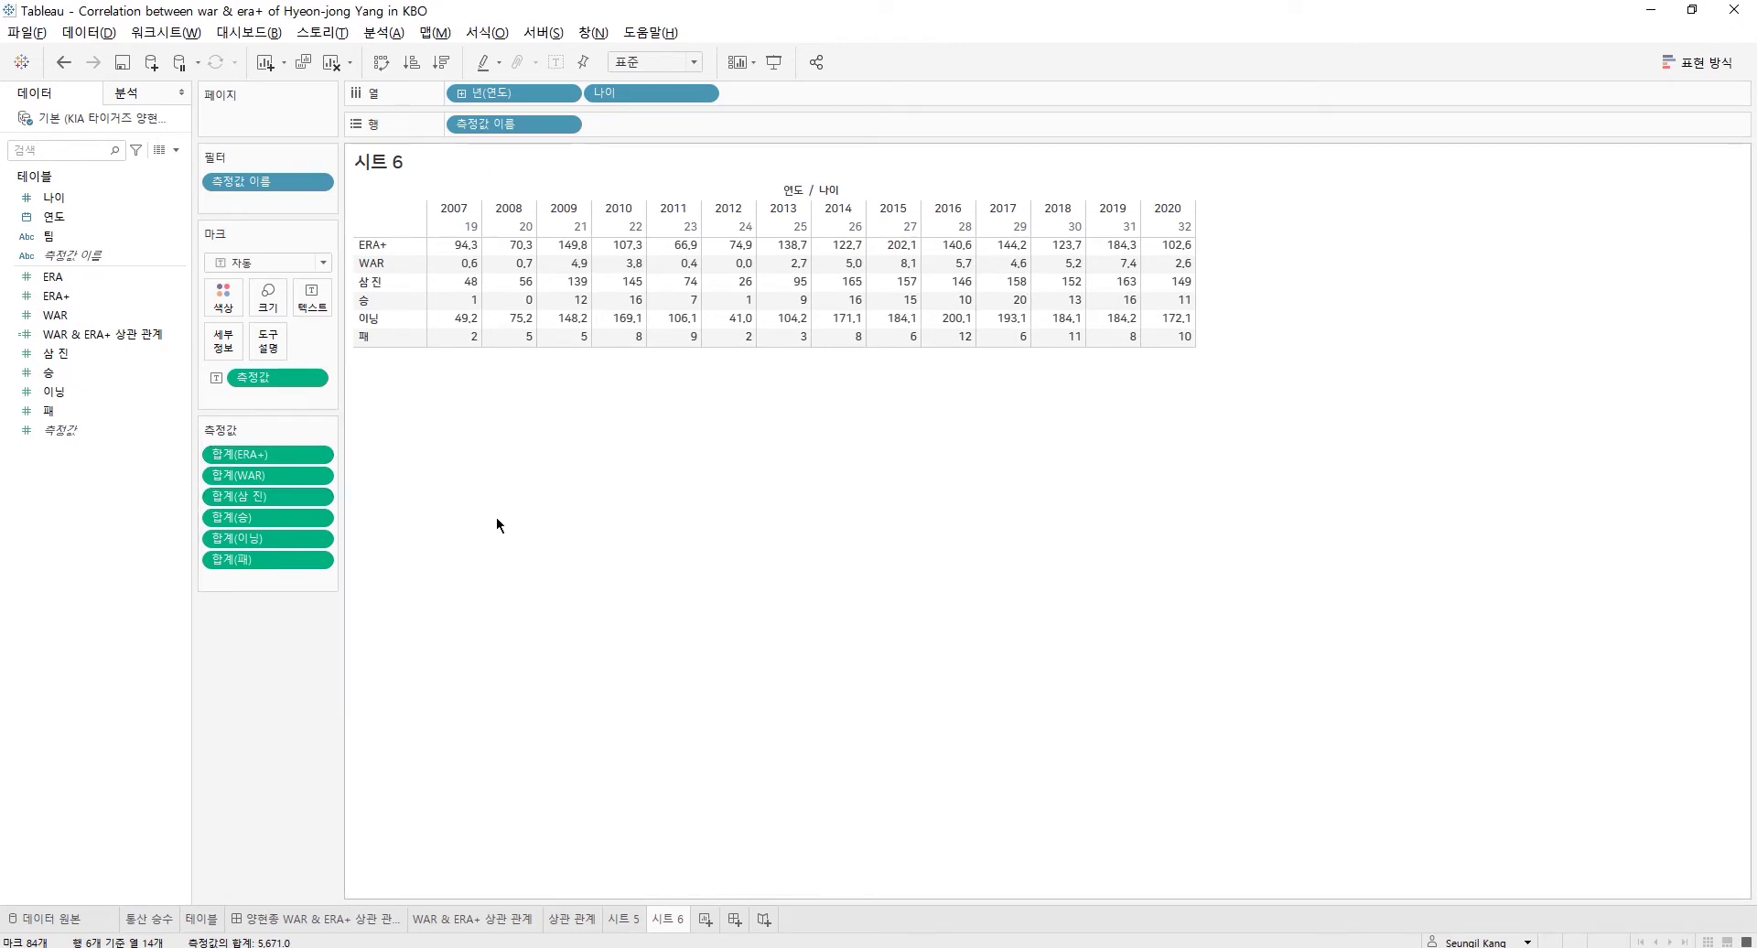
# - Reorder the measure values to 승, 패, 이닝, 삼진, WAR, ERA+
pyautogui.moveTo(276, 459); pyautogui.dragTo(282, 585)
pyautogui.moveTo(247, 501); pyautogui.dragTo(251, 444)
pyautogui.moveTo(263, 535); pyautogui.dragTo(265, 463)
pyautogui.moveTo(265, 538)
pyautogui.mouseDown()
pyautogui.moveTo(278, 492)
pyautogui.moveTo(272, 509)
pyautogui.mouseUp()
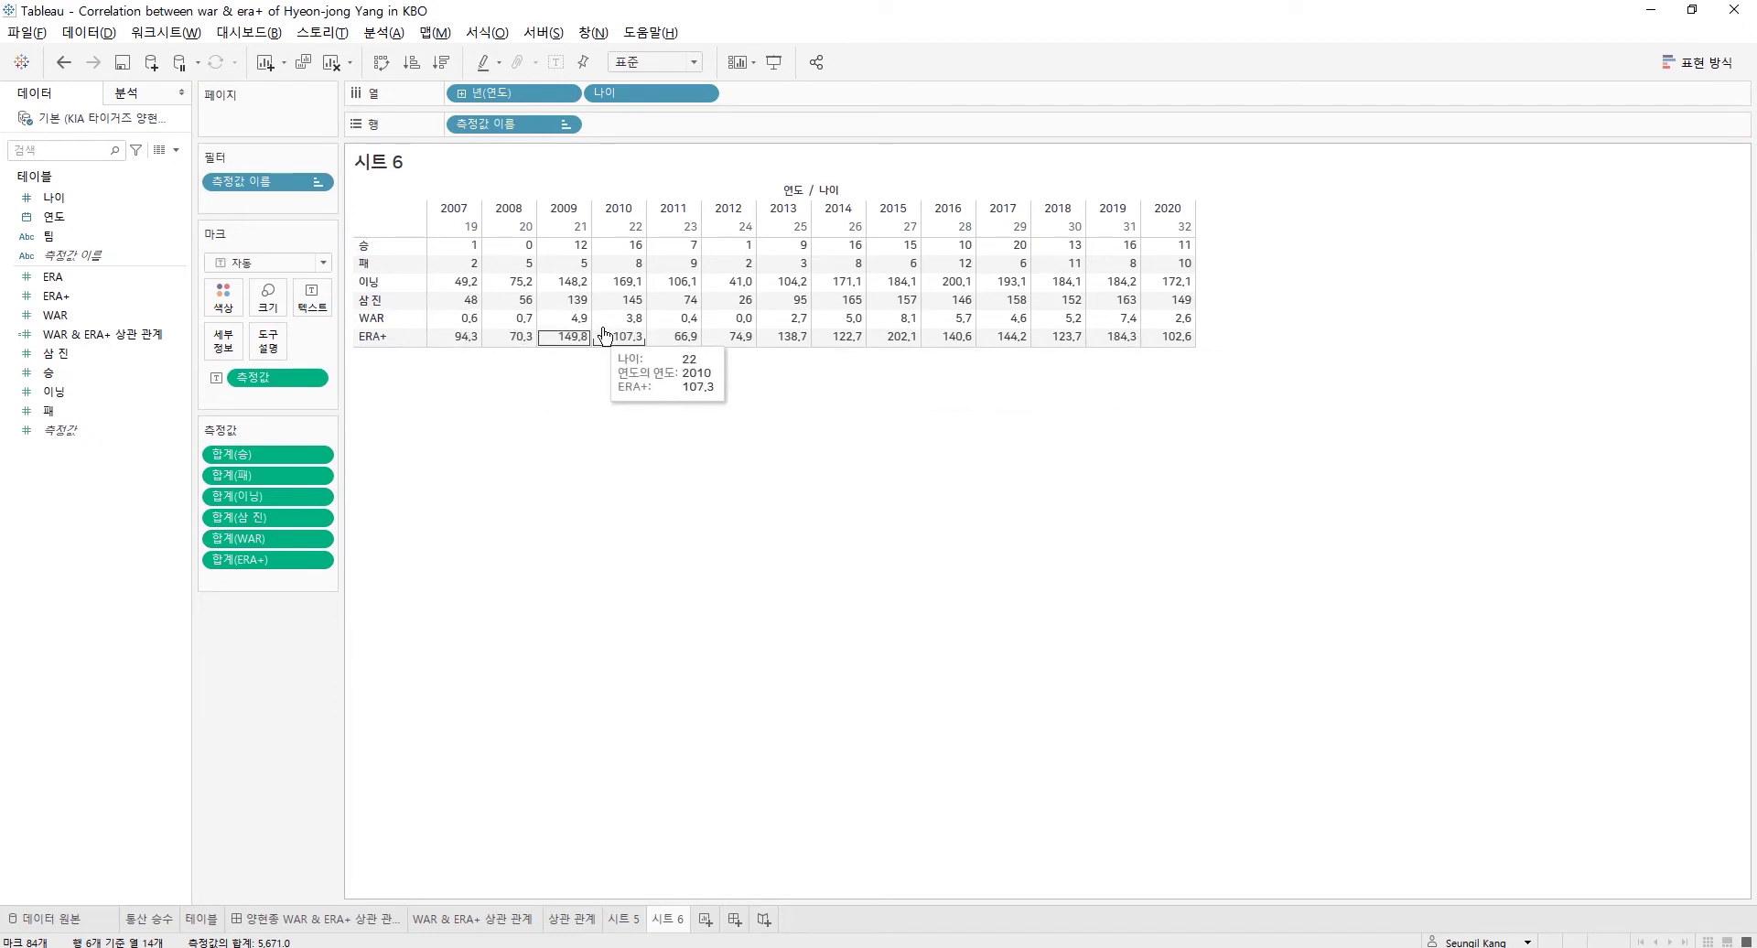
# - Fit the table to the entire view (전체 보기) and change the mark type to 사각형 (square)
pyautogui.click(672, 59)
pyautogui.click(653, 130)
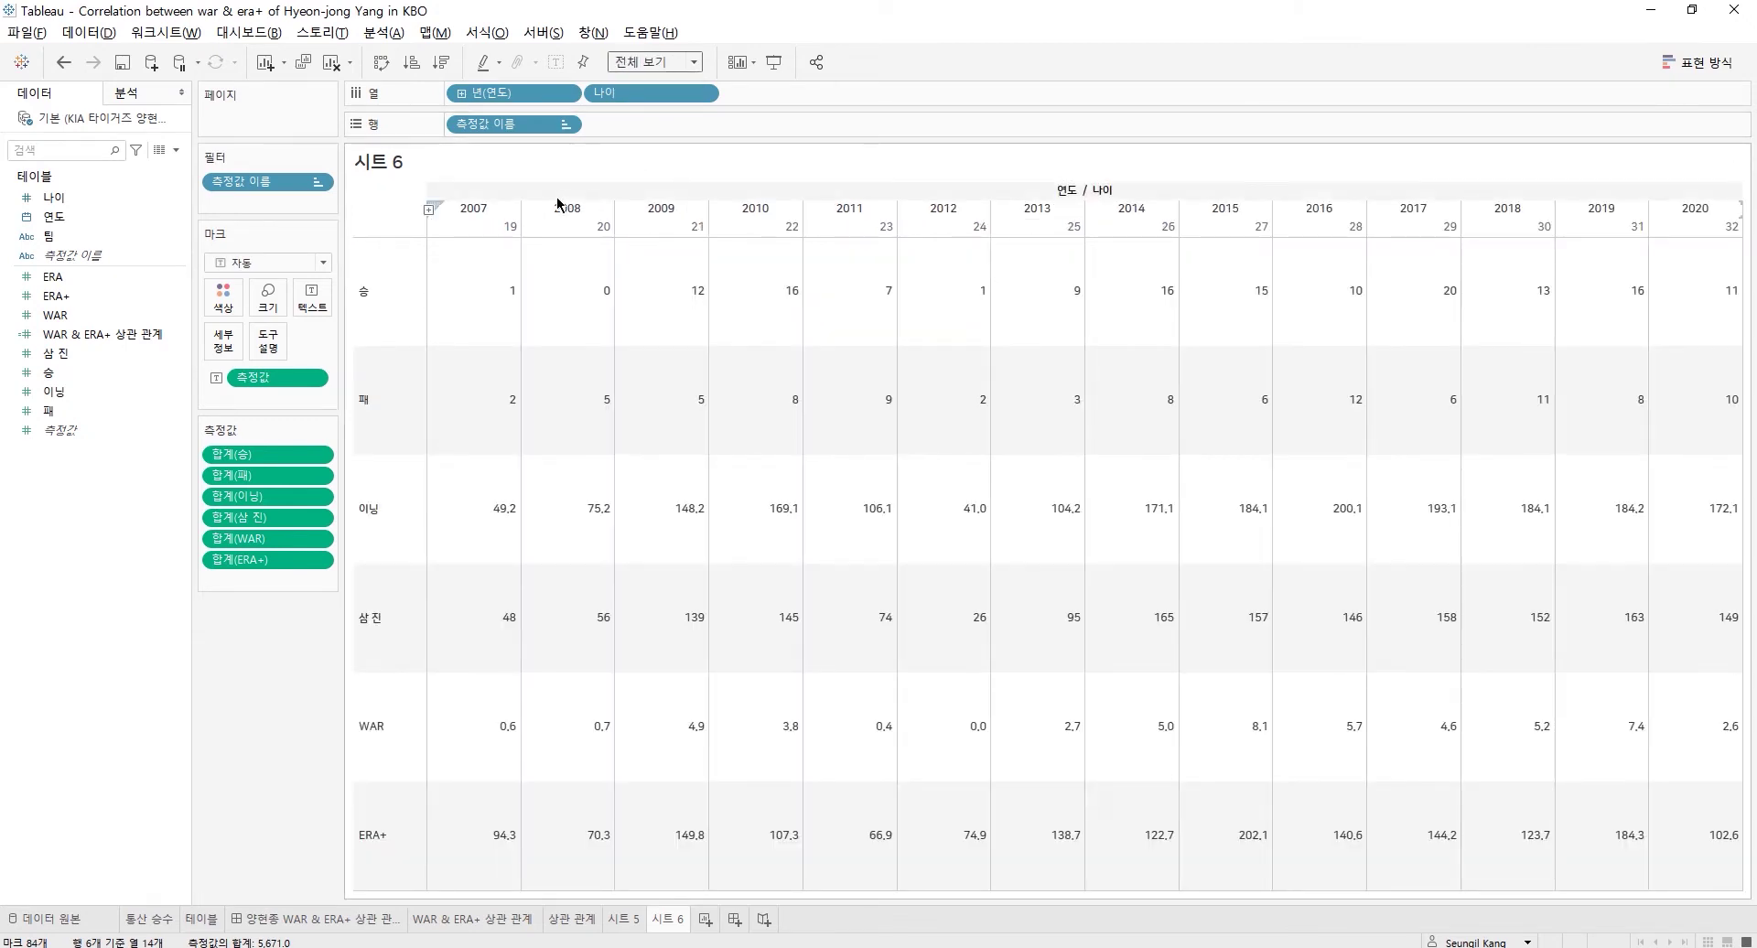
pyautogui.click(269, 264)
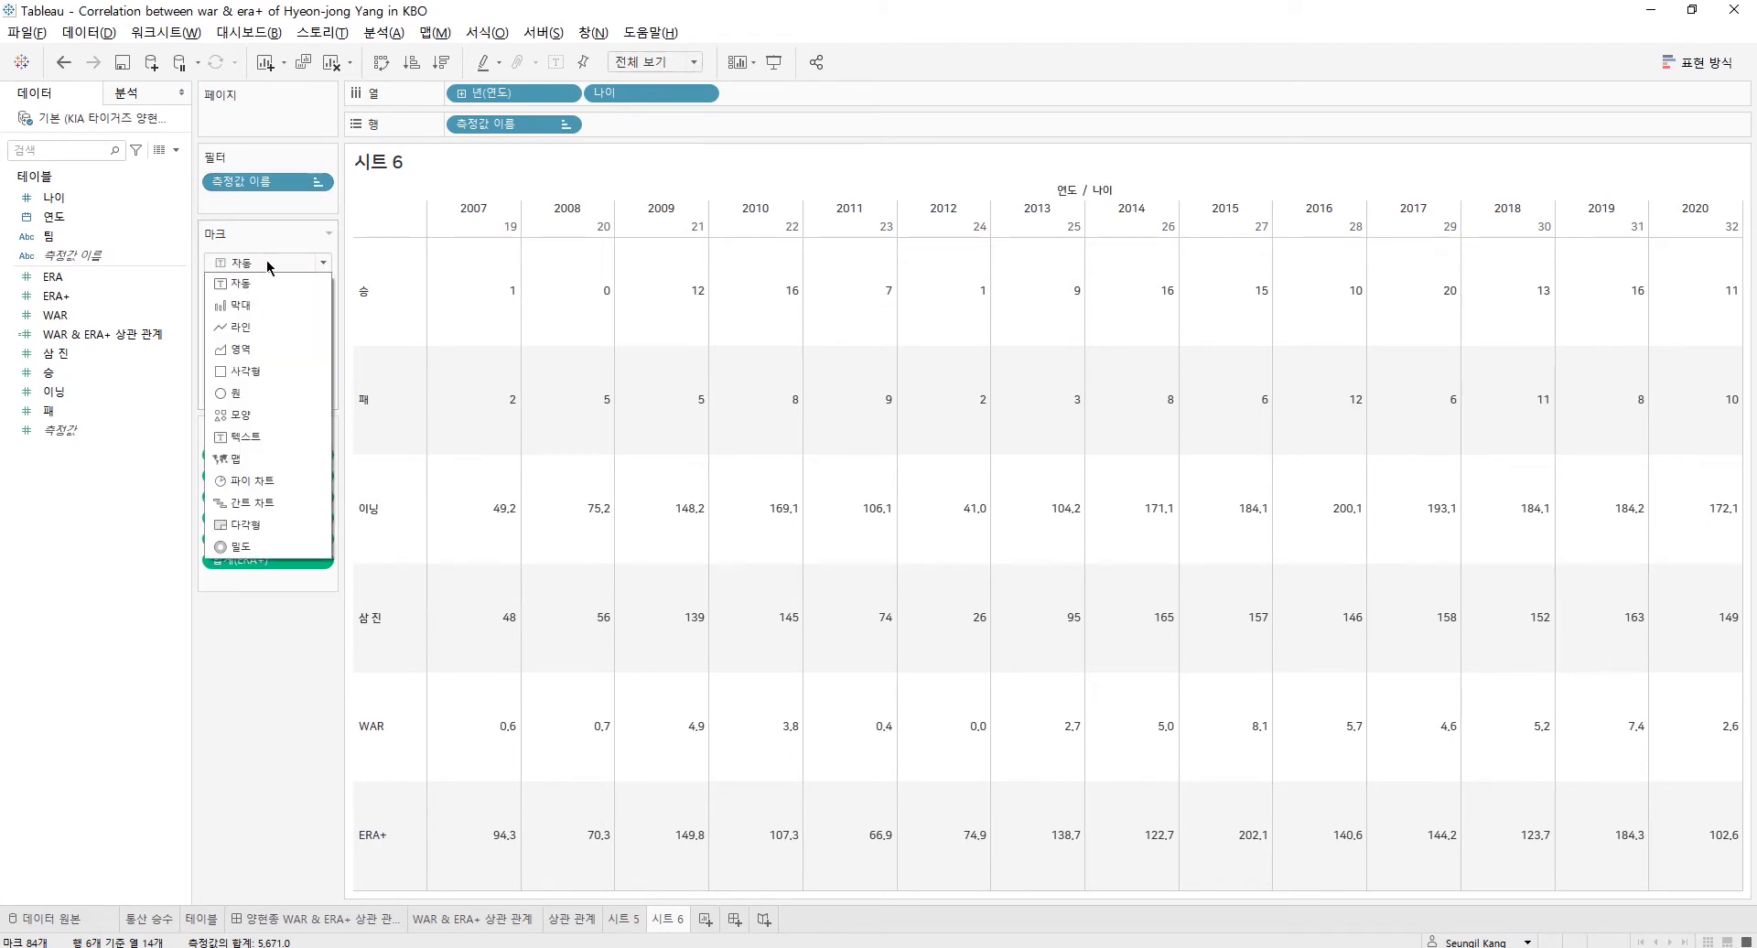
pyautogui.click(260, 372)
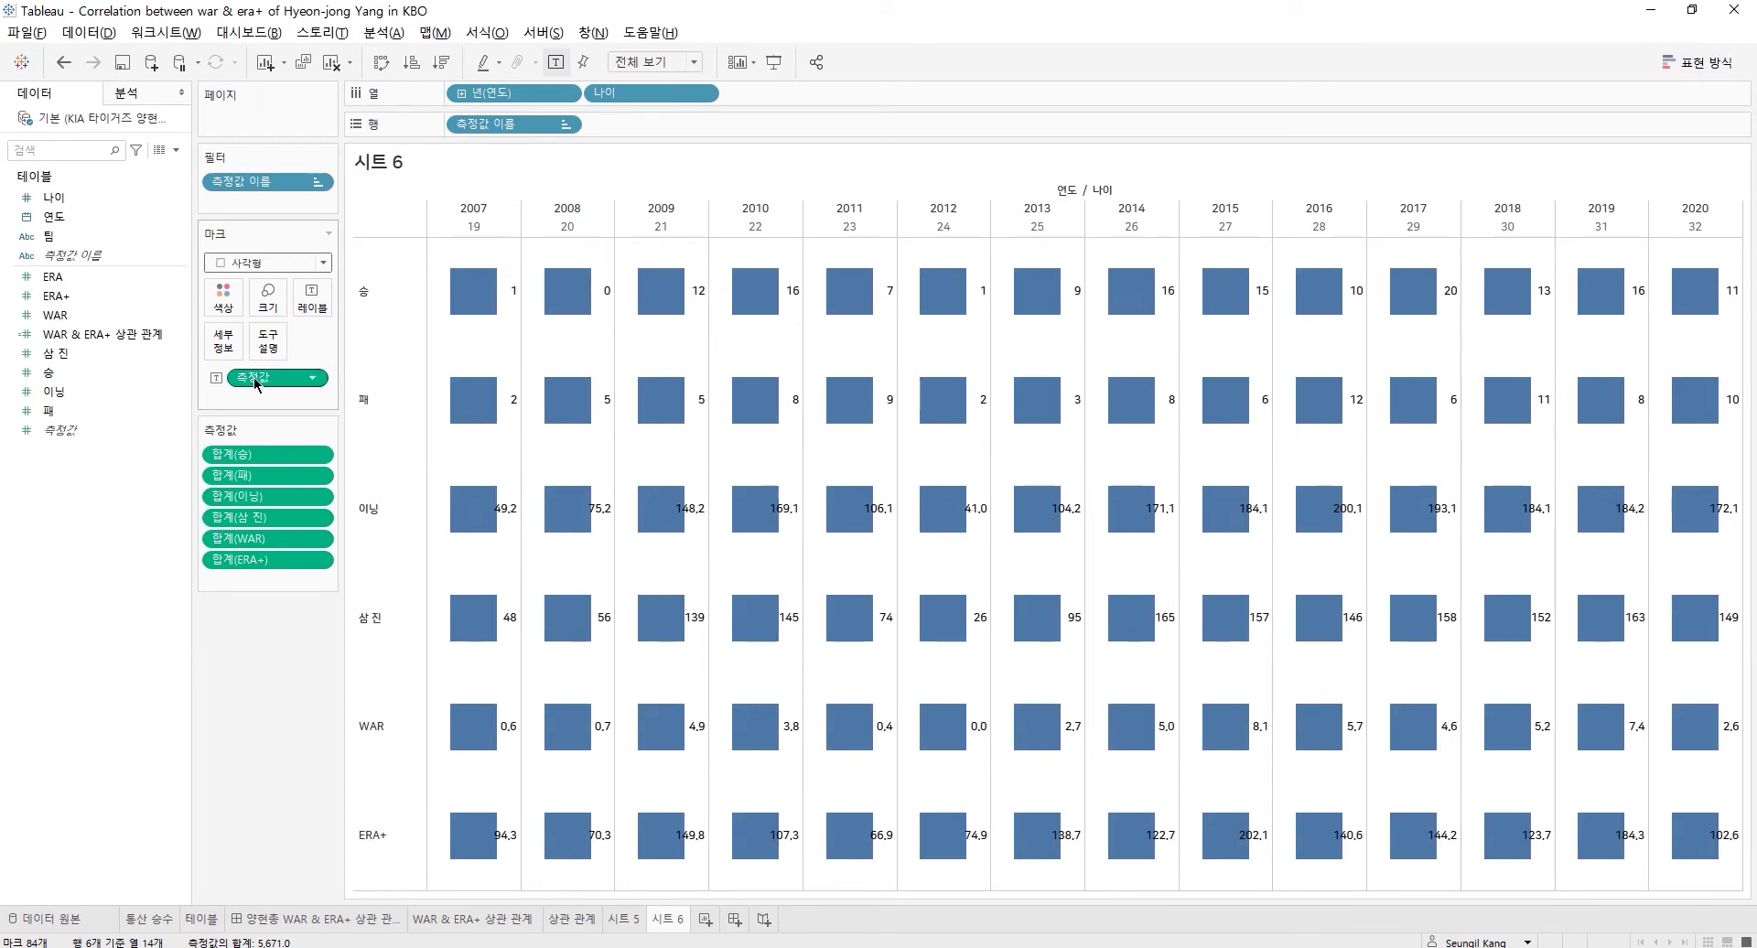
# - Color the squares by 측정값 while keeping the value labels, using separate legends for each measure
pyautogui.moveTo(257, 384); pyautogui.dragTo(222, 304)
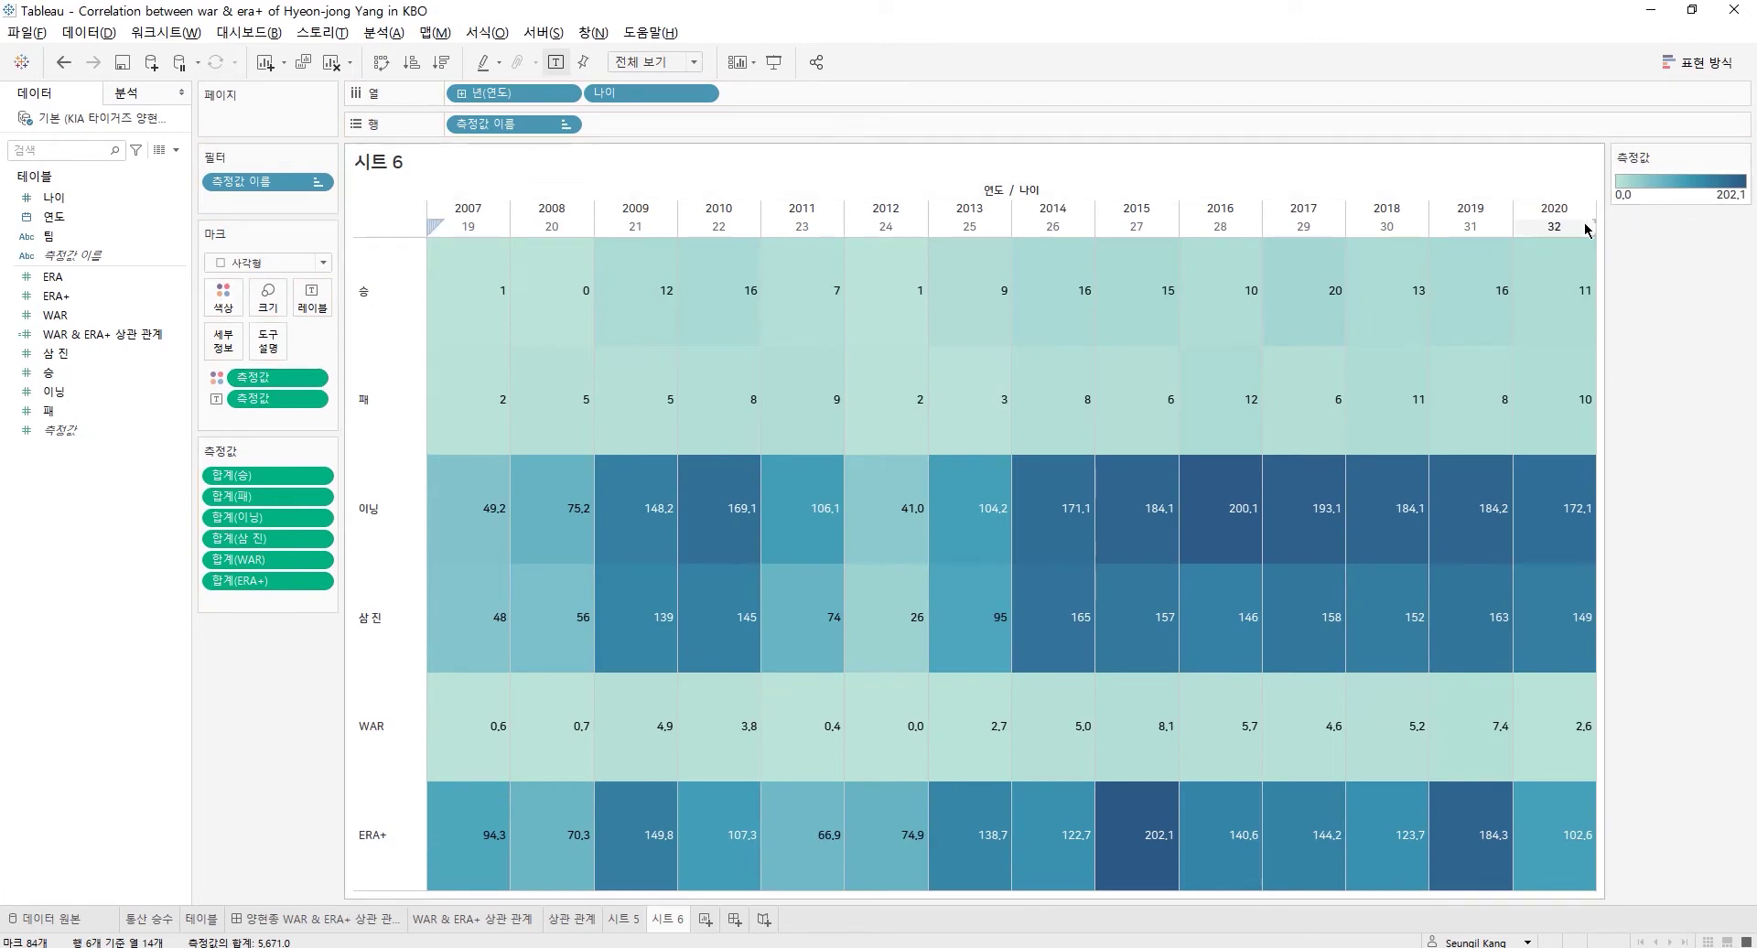
pyautogui.click(316, 379)
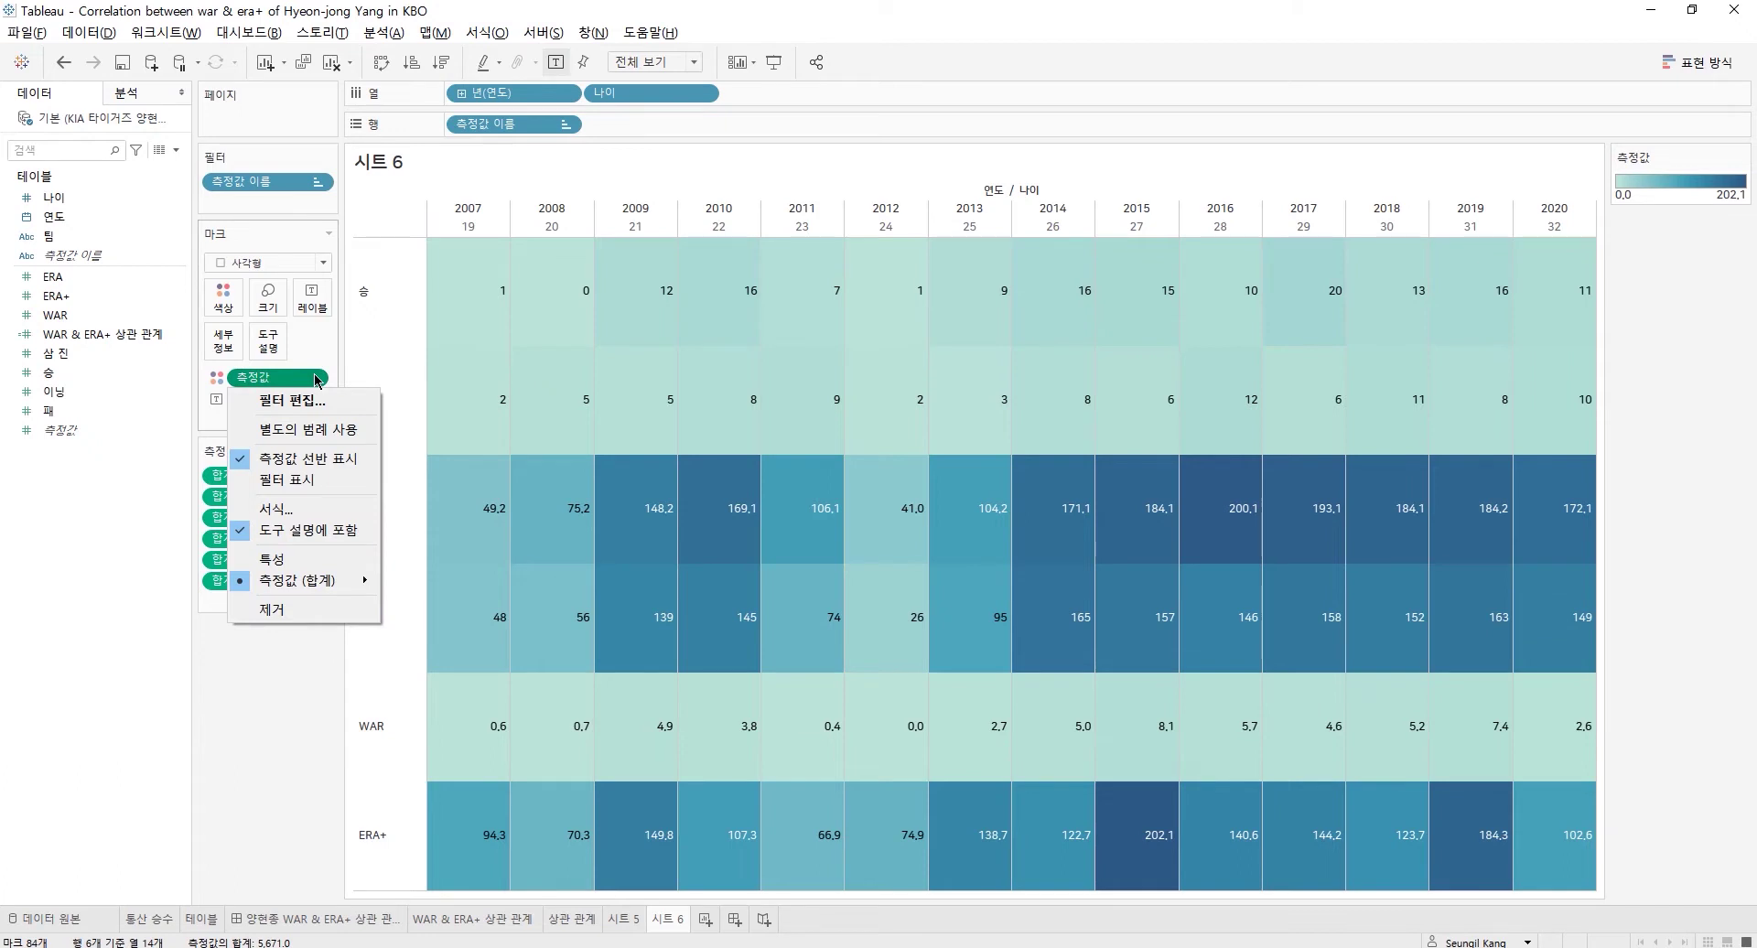
pyautogui.click(305, 429)
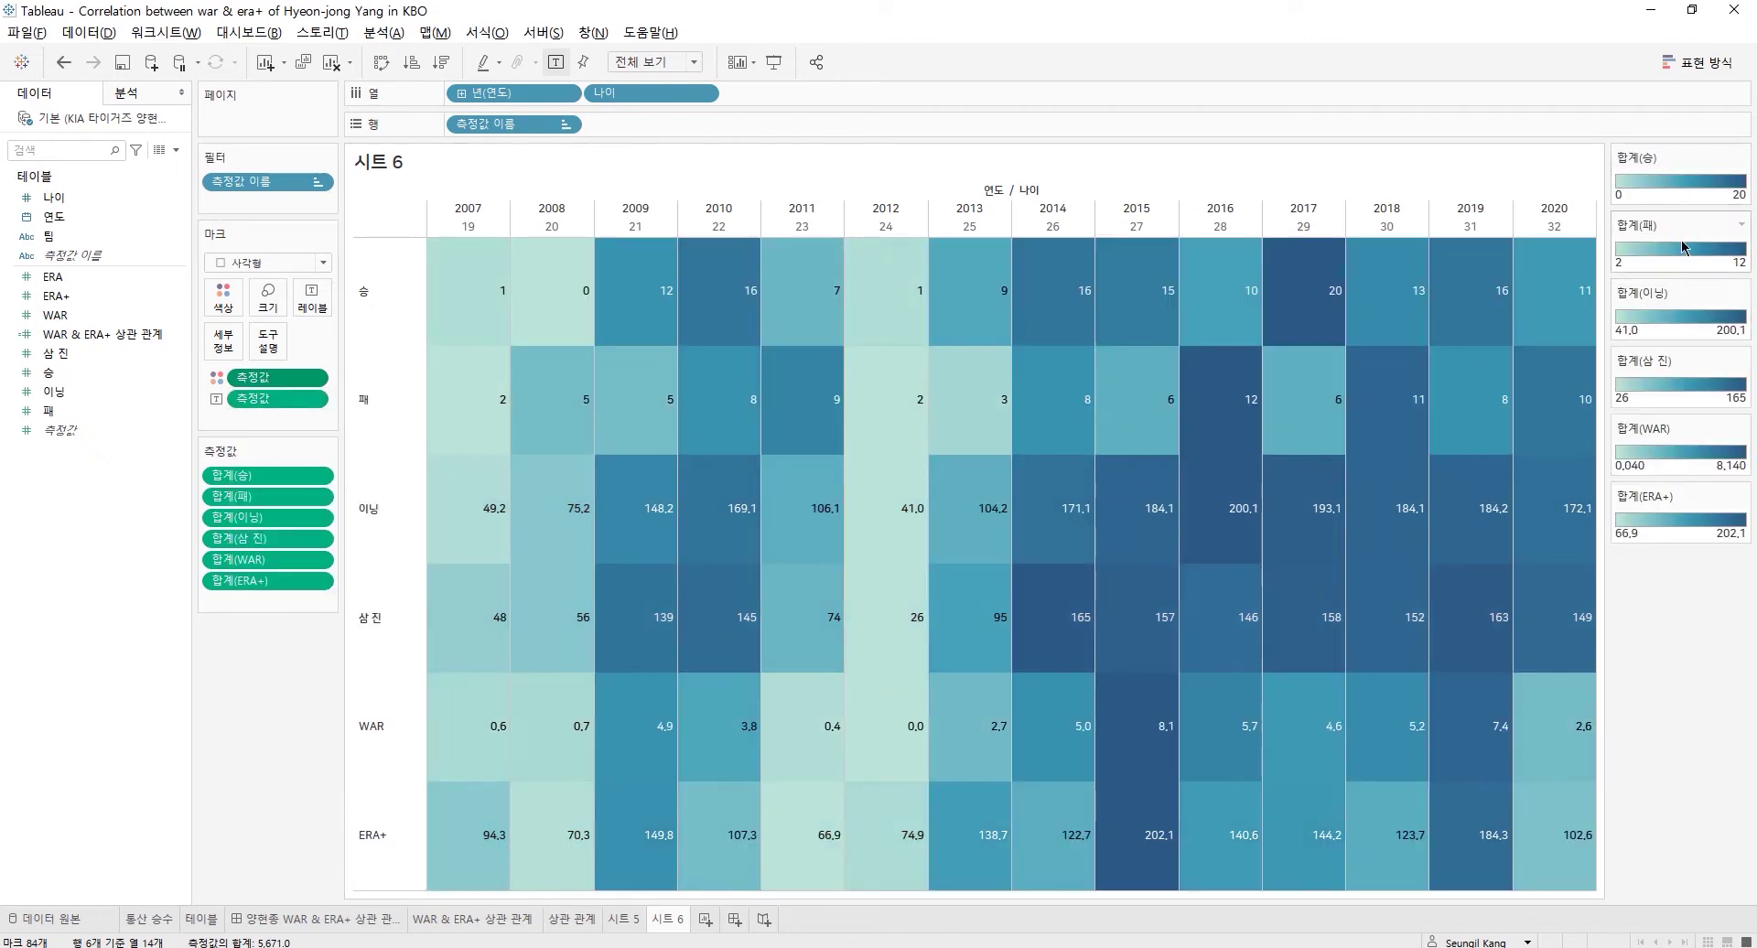
# - Recolor the 승 measure with a custom diverging palette, white at both ends, using 5 stepped colors
pyautogui.doubleClick(1684, 191)
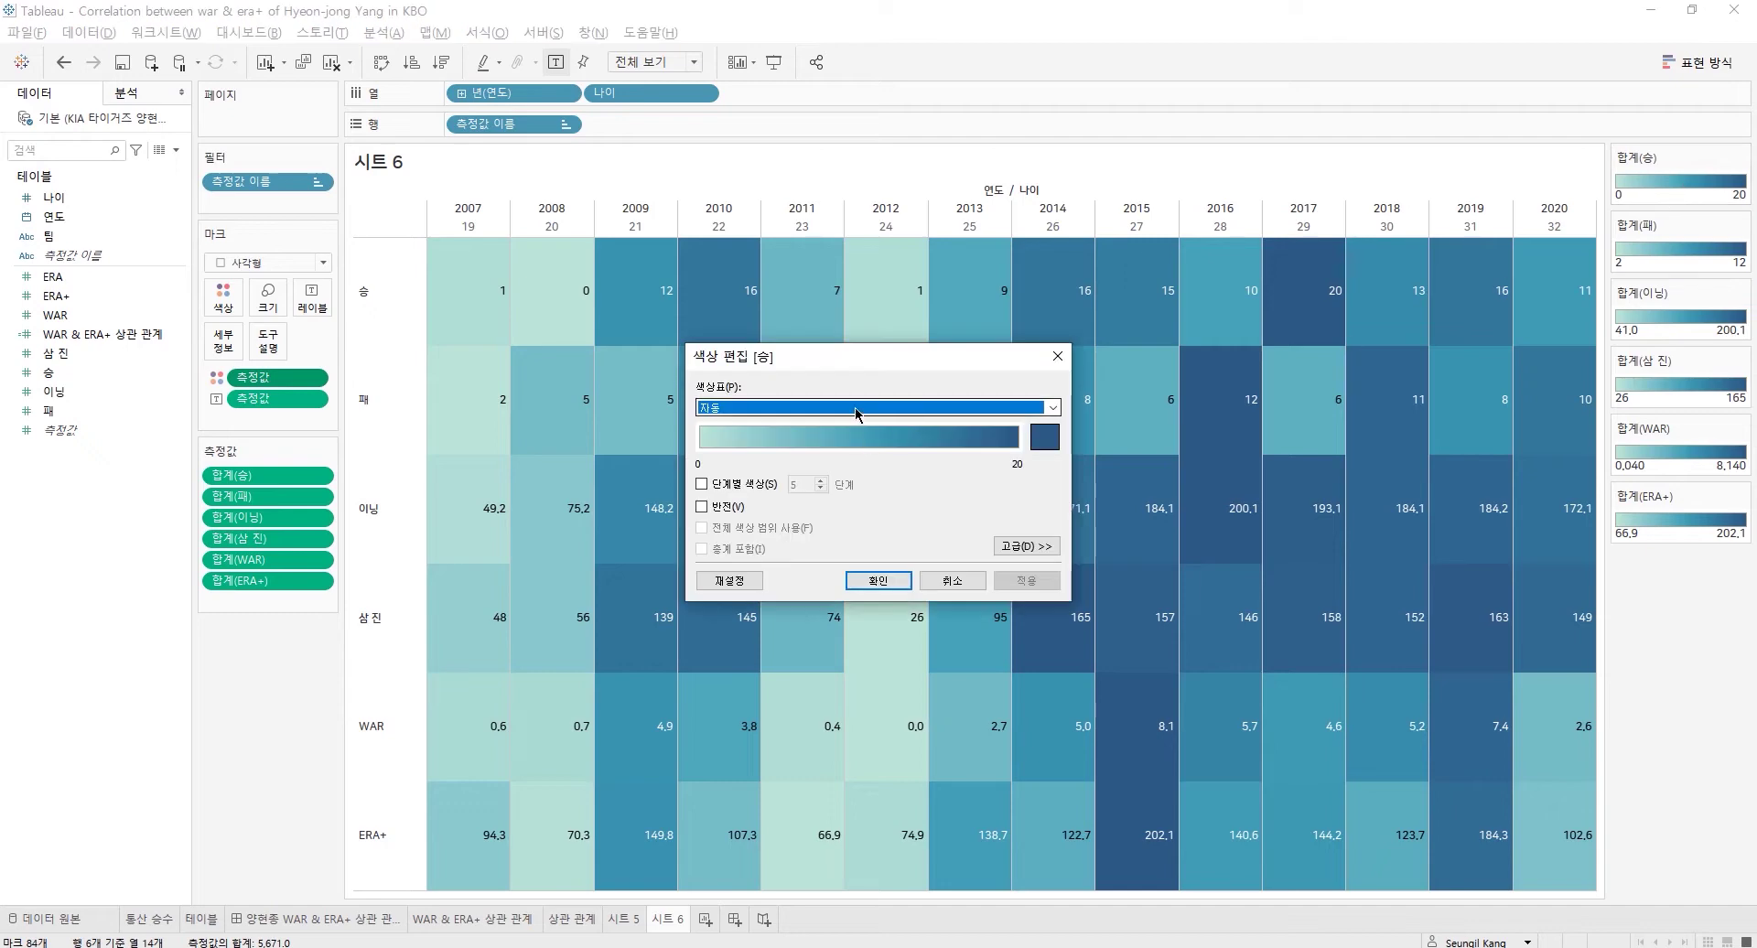
pyautogui.click(857, 408)
pyautogui.click(805, 820)
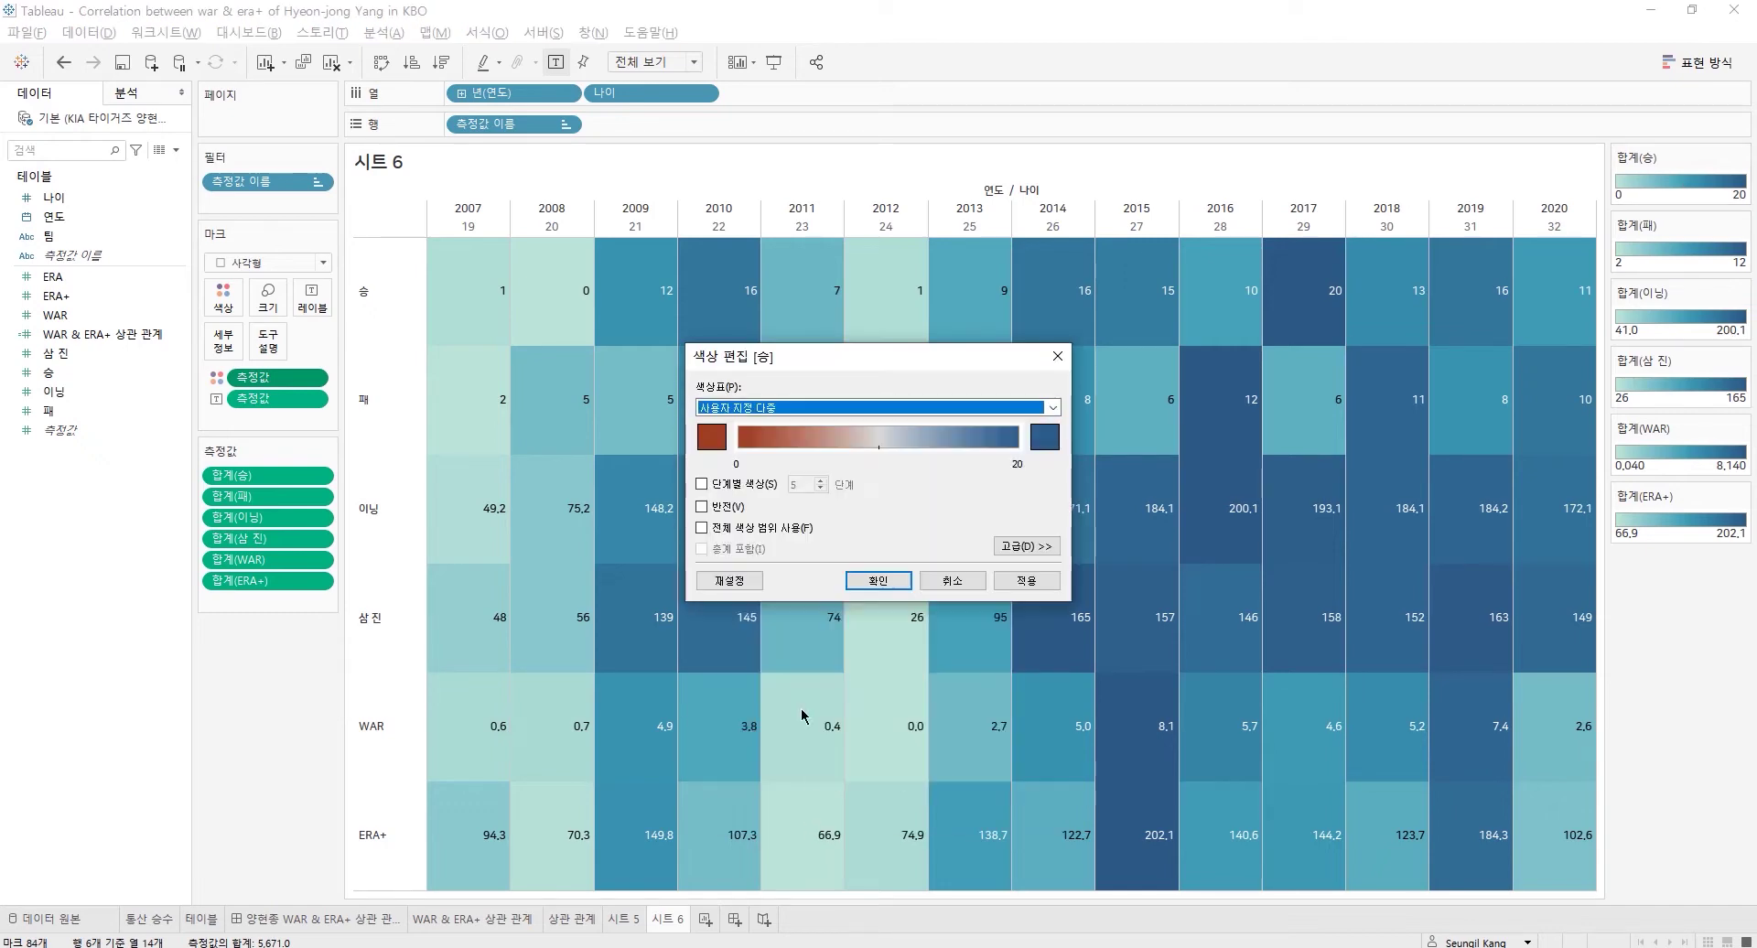
pyautogui.click(711, 435)
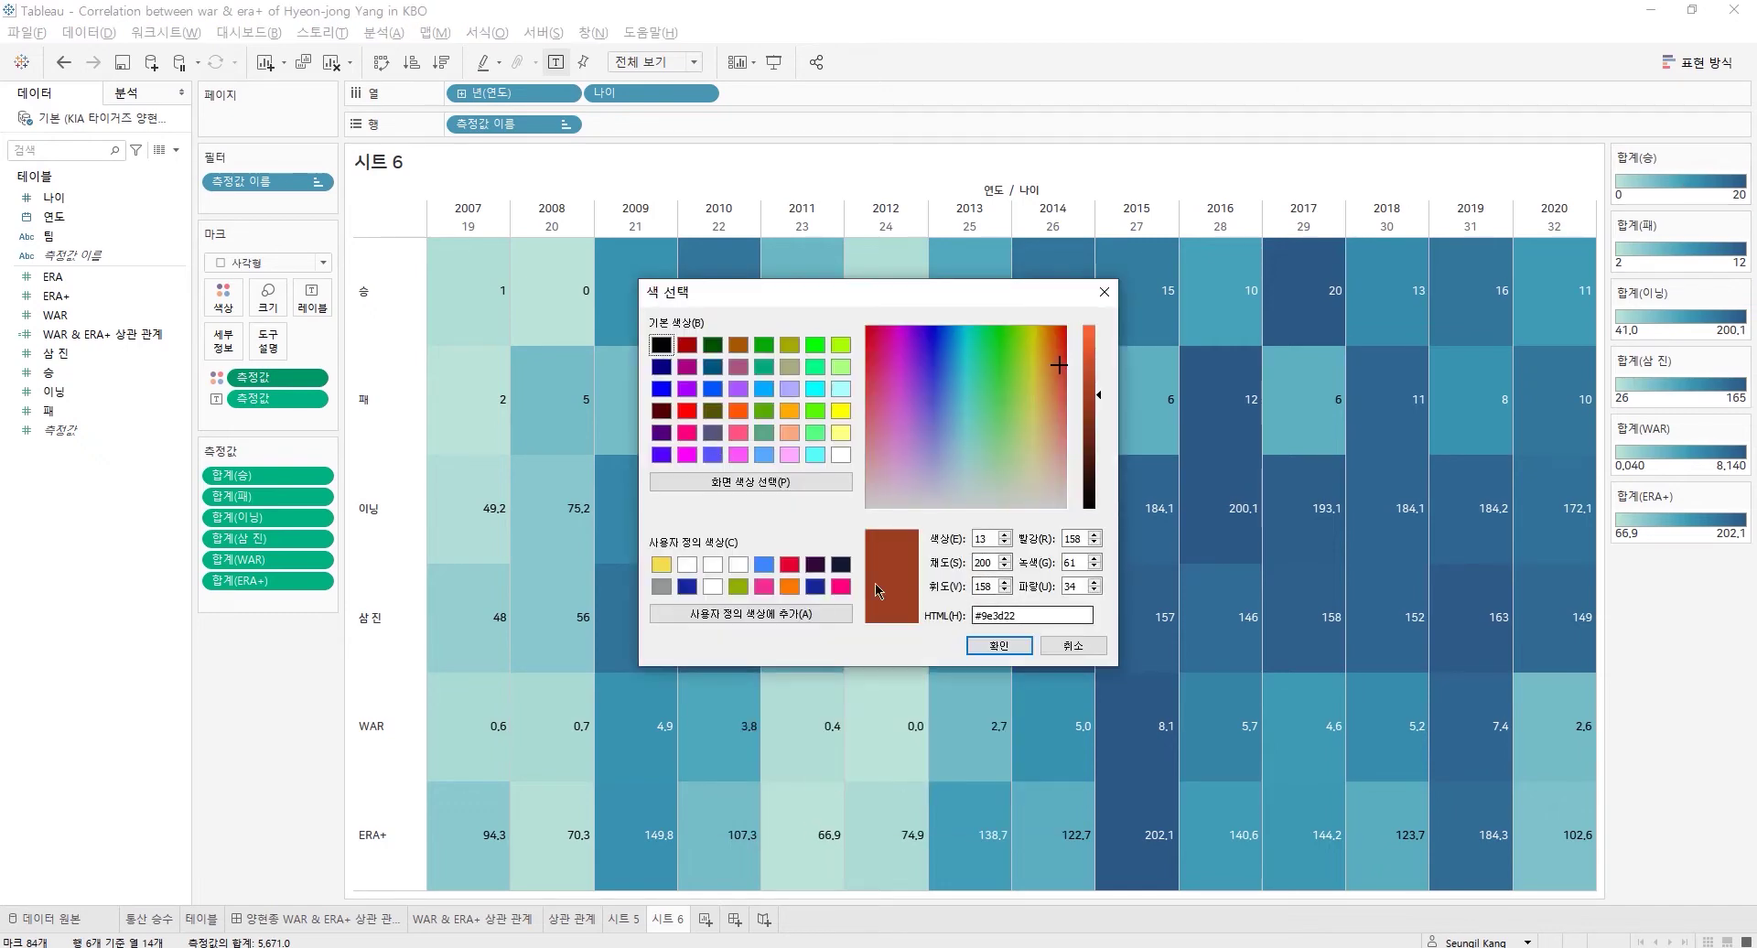
pyautogui.click(745, 562)
pyautogui.click(999, 645)
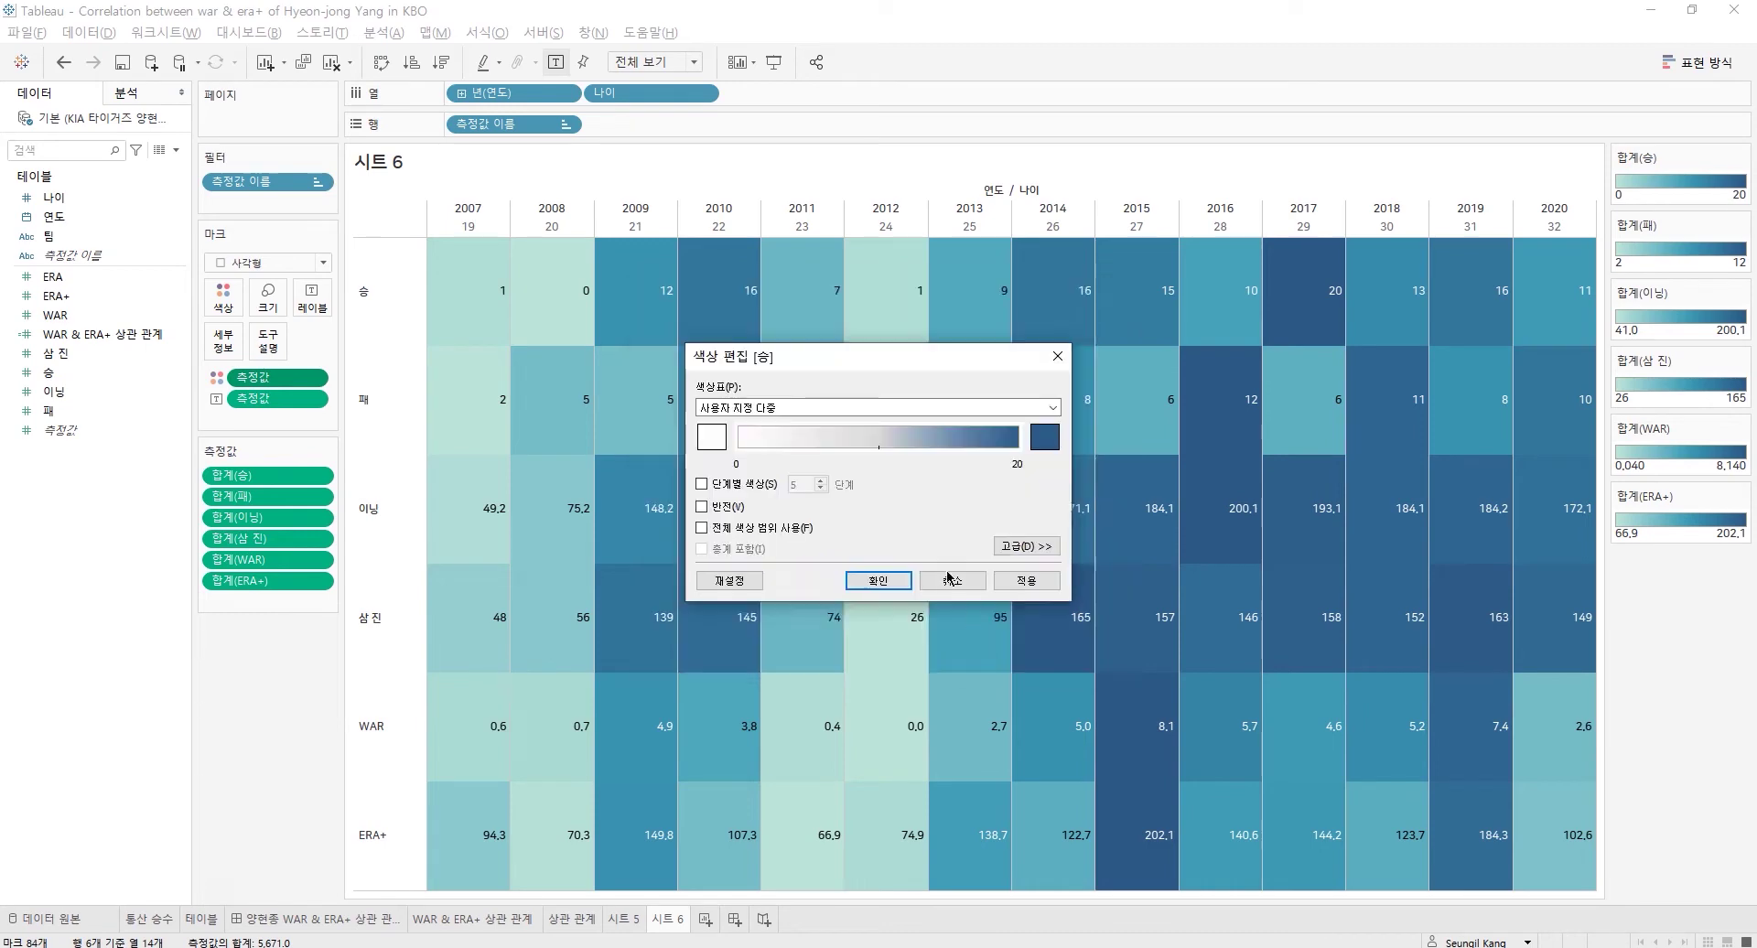
pyautogui.click(1034, 443)
pyautogui.click(840, 454)
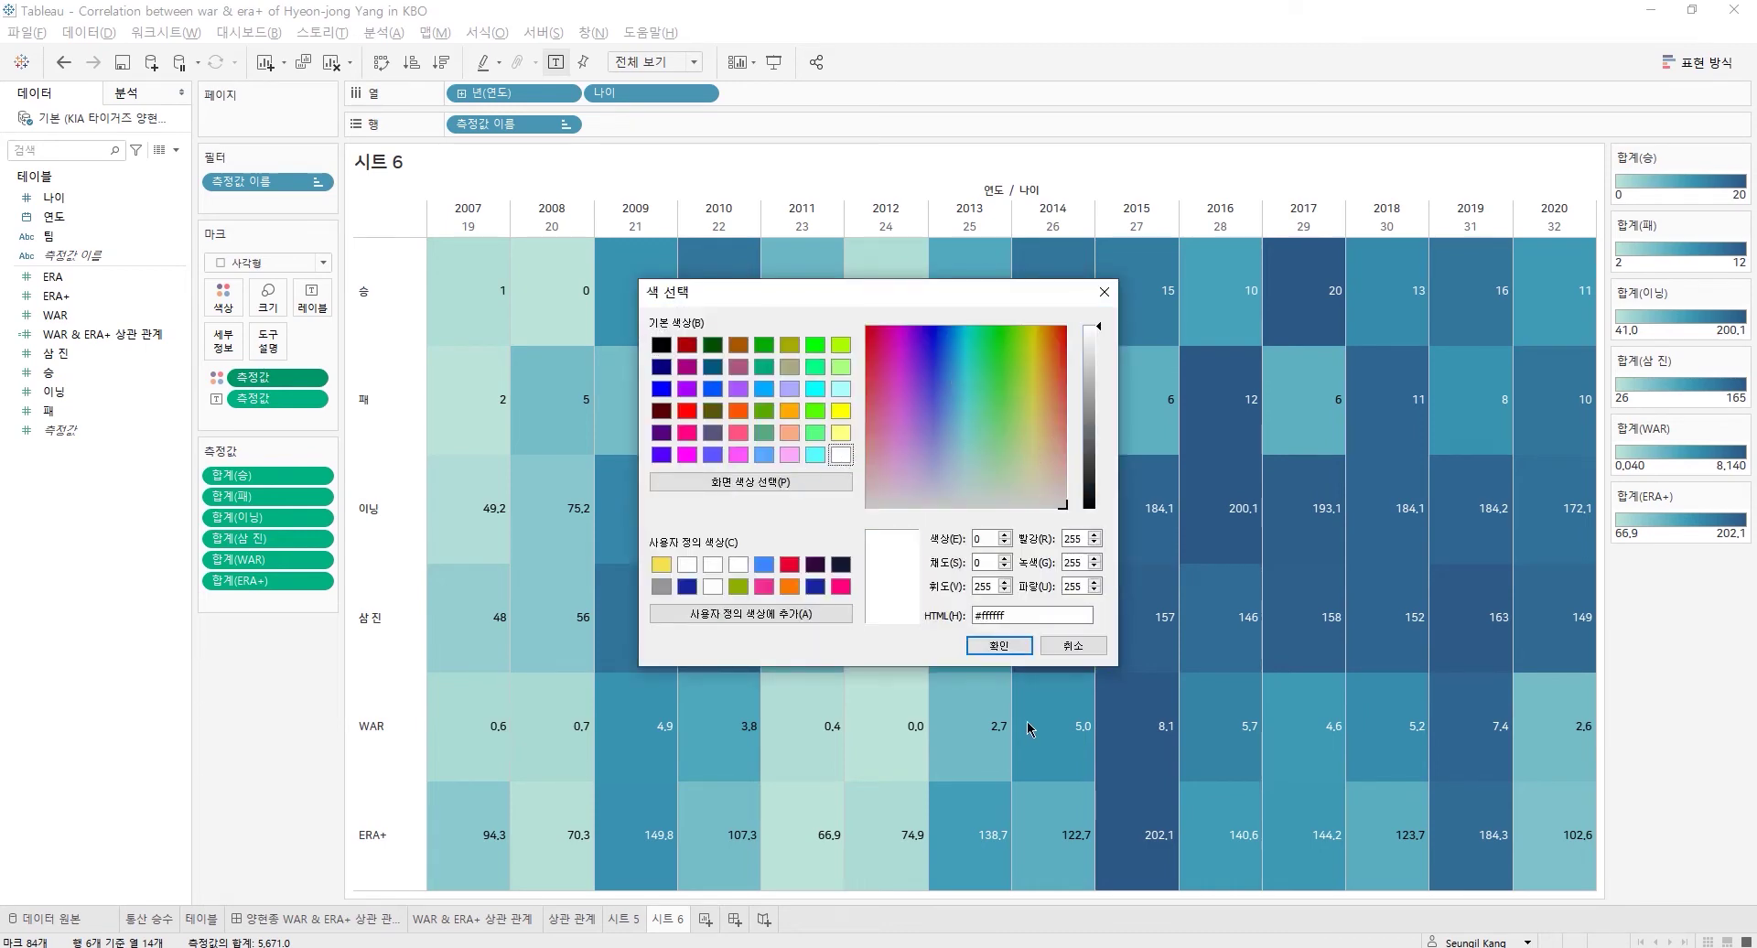
pyautogui.click(999, 645)
pyautogui.click(770, 486)
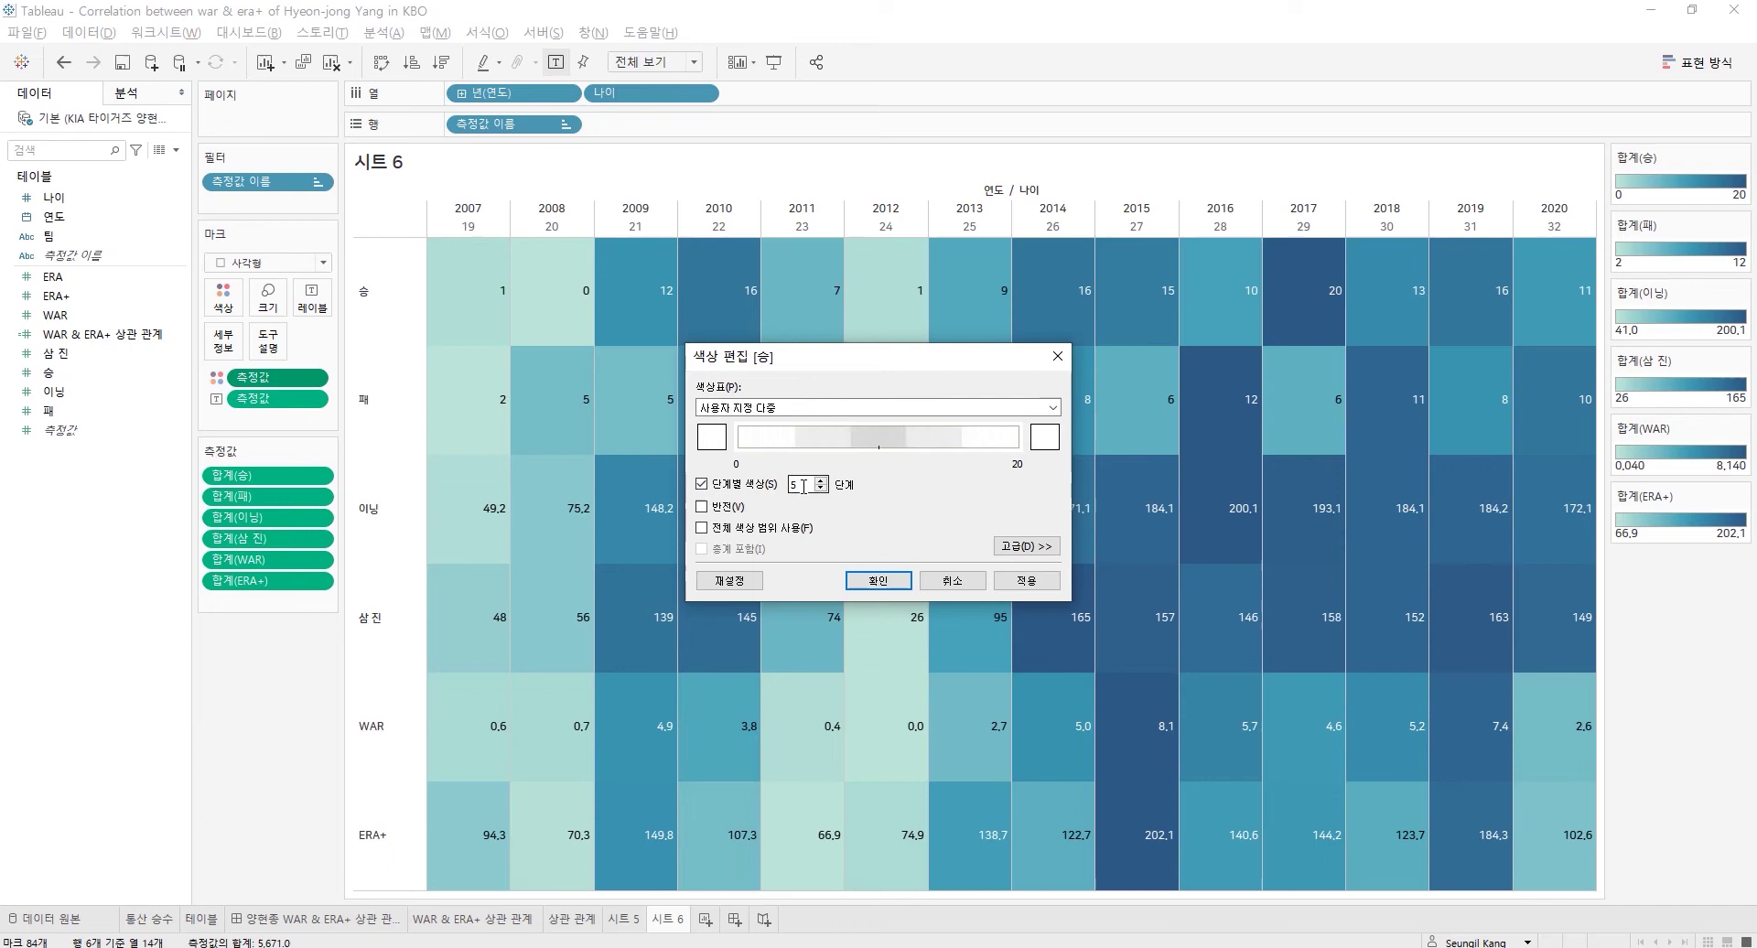
pyautogui.click(873, 581)
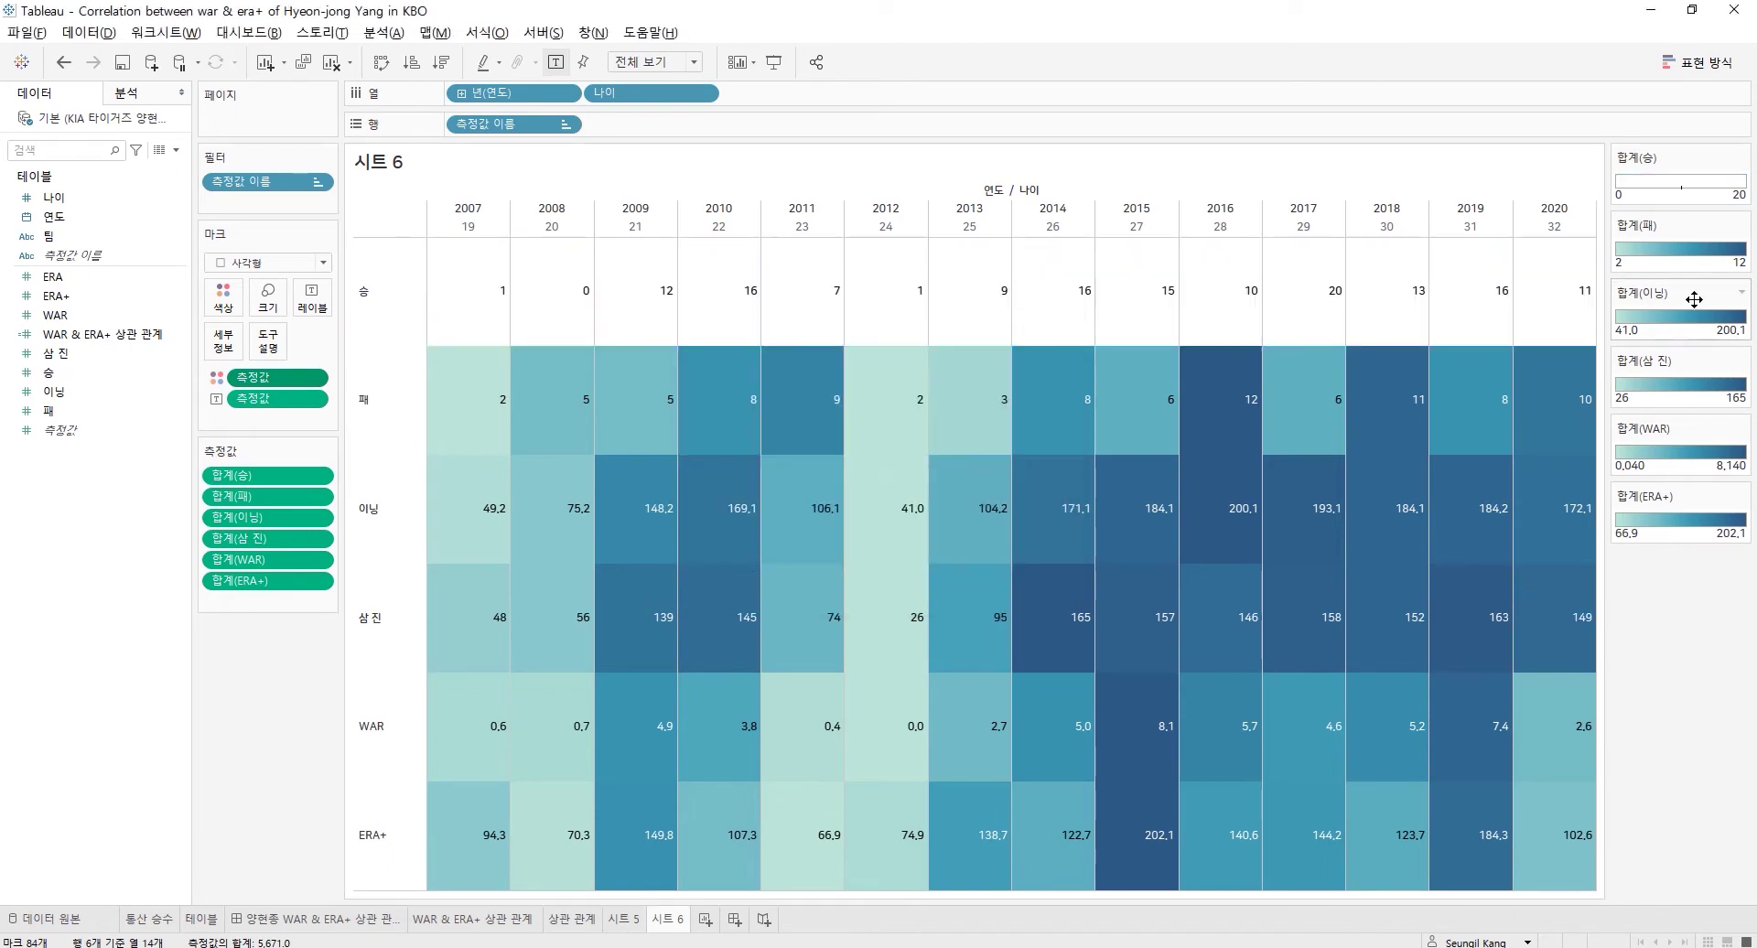
# - Give the 패 measure a custom diverging palette with white at both ends and 5 stepped colors
pyautogui.doubleClick(1679, 249)
pyautogui.click(828, 407)
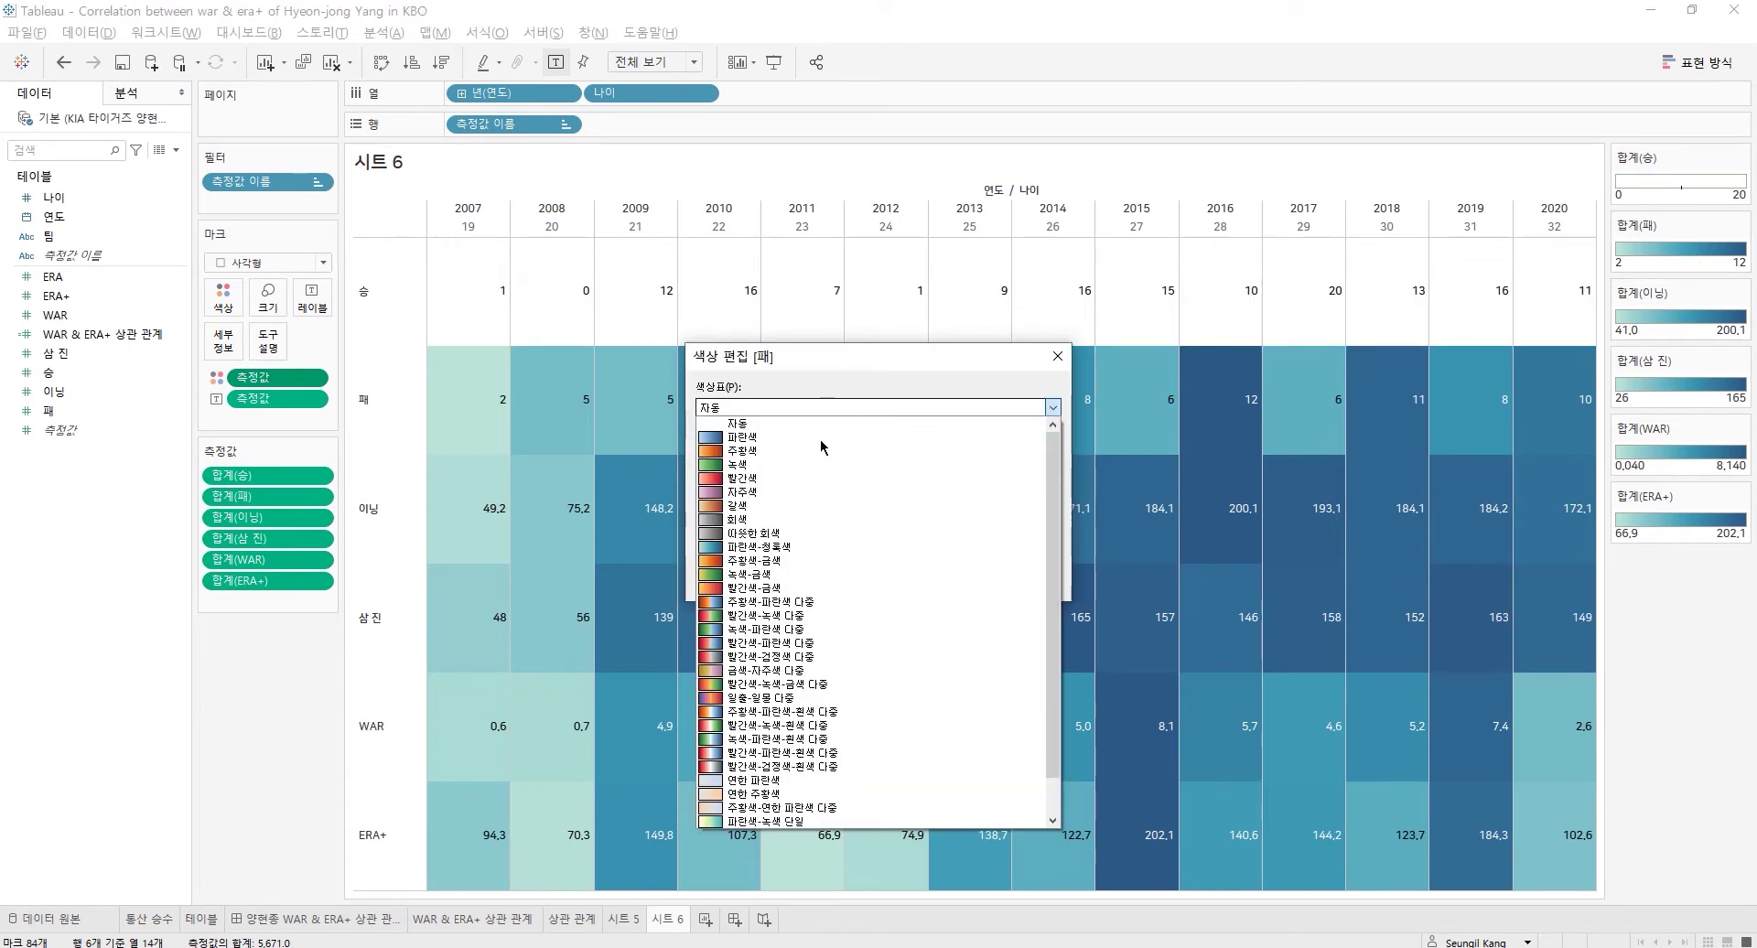
pyautogui.scroll(-5, 805, 640)
pyautogui.click(760, 817)
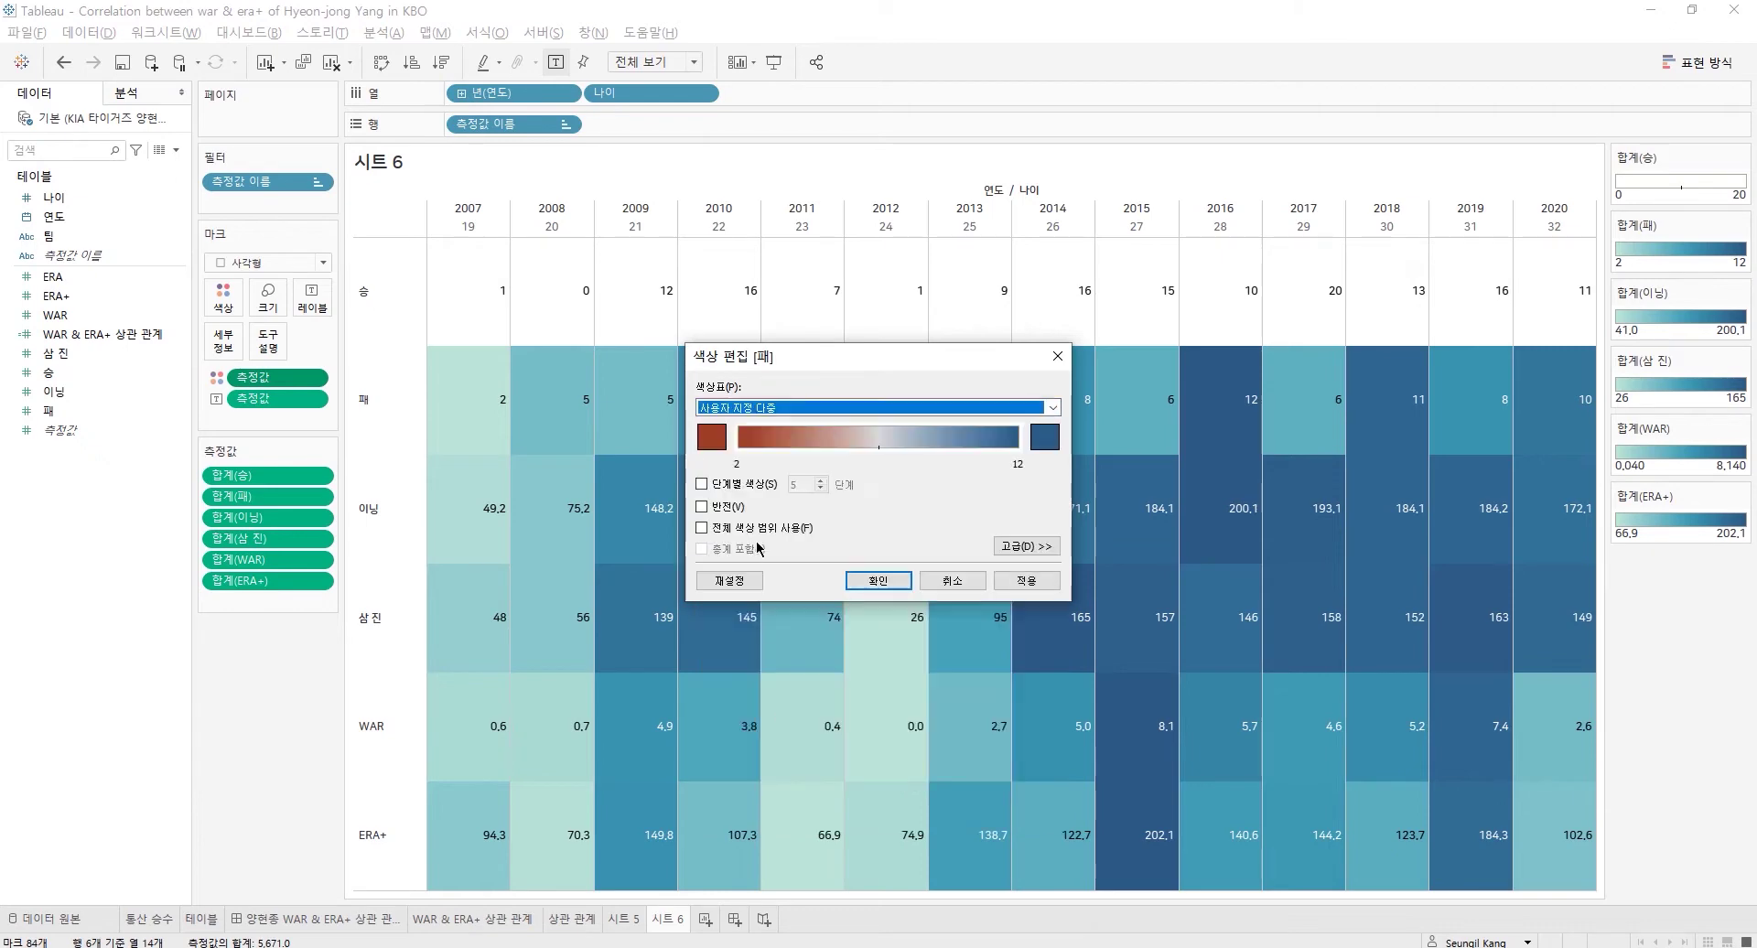
pyautogui.click(715, 448)
pyautogui.click(840, 454)
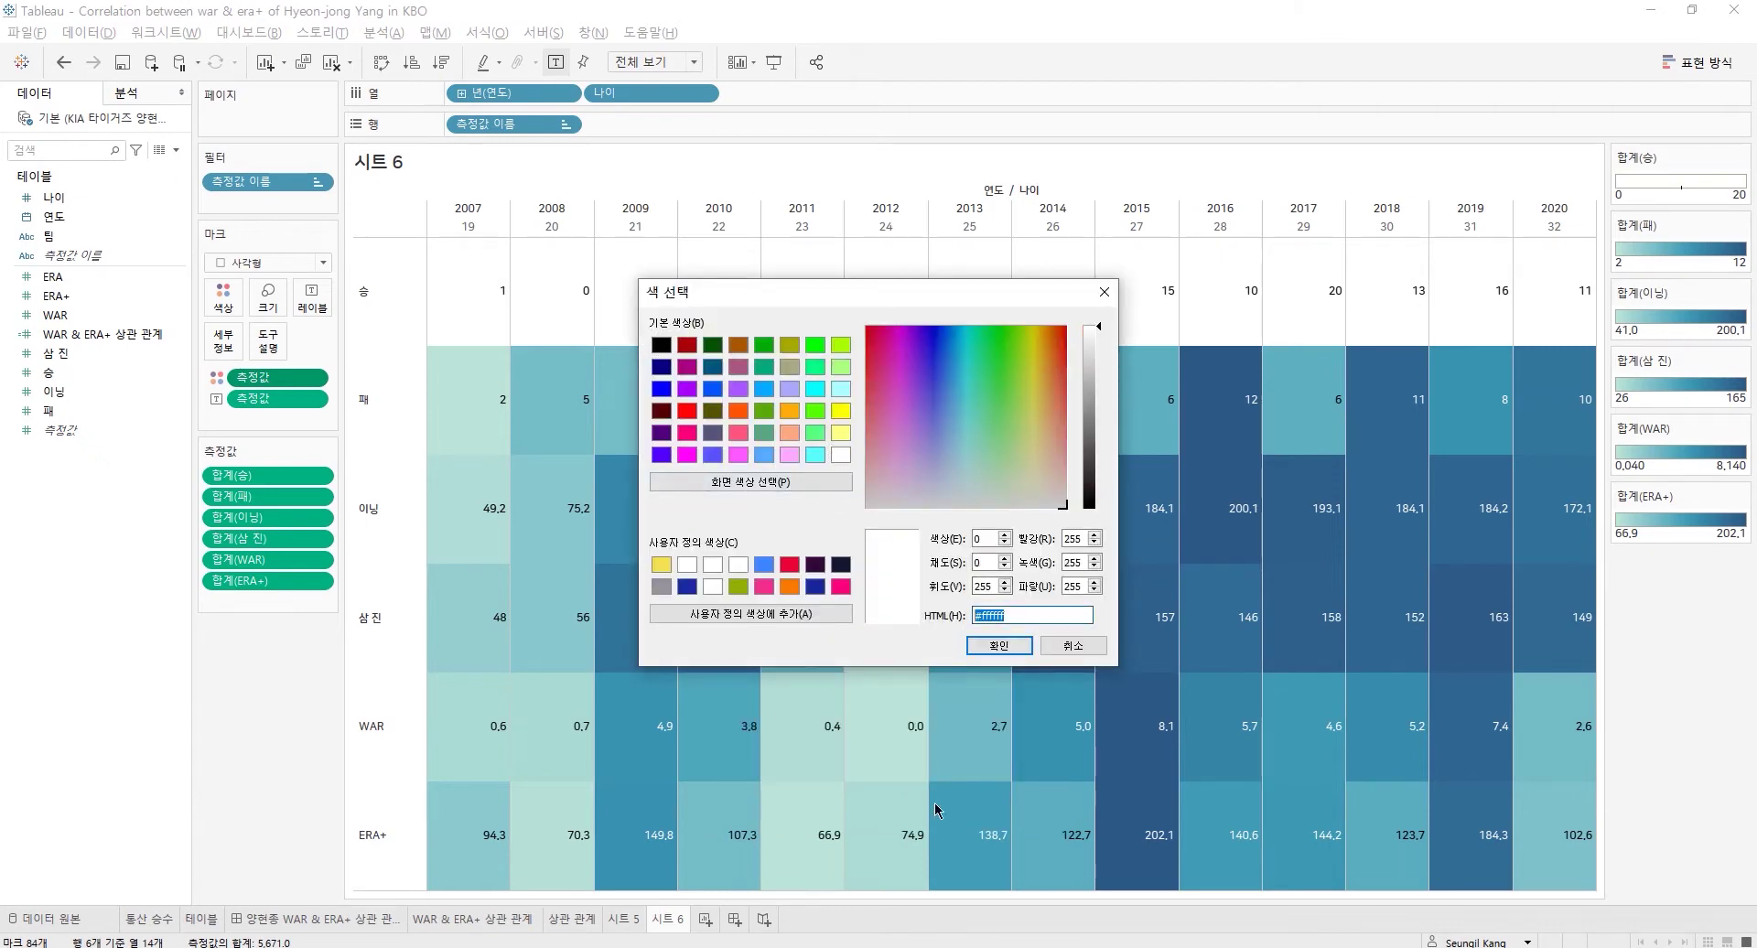
pyautogui.click(999, 645)
pyautogui.click(1045, 438)
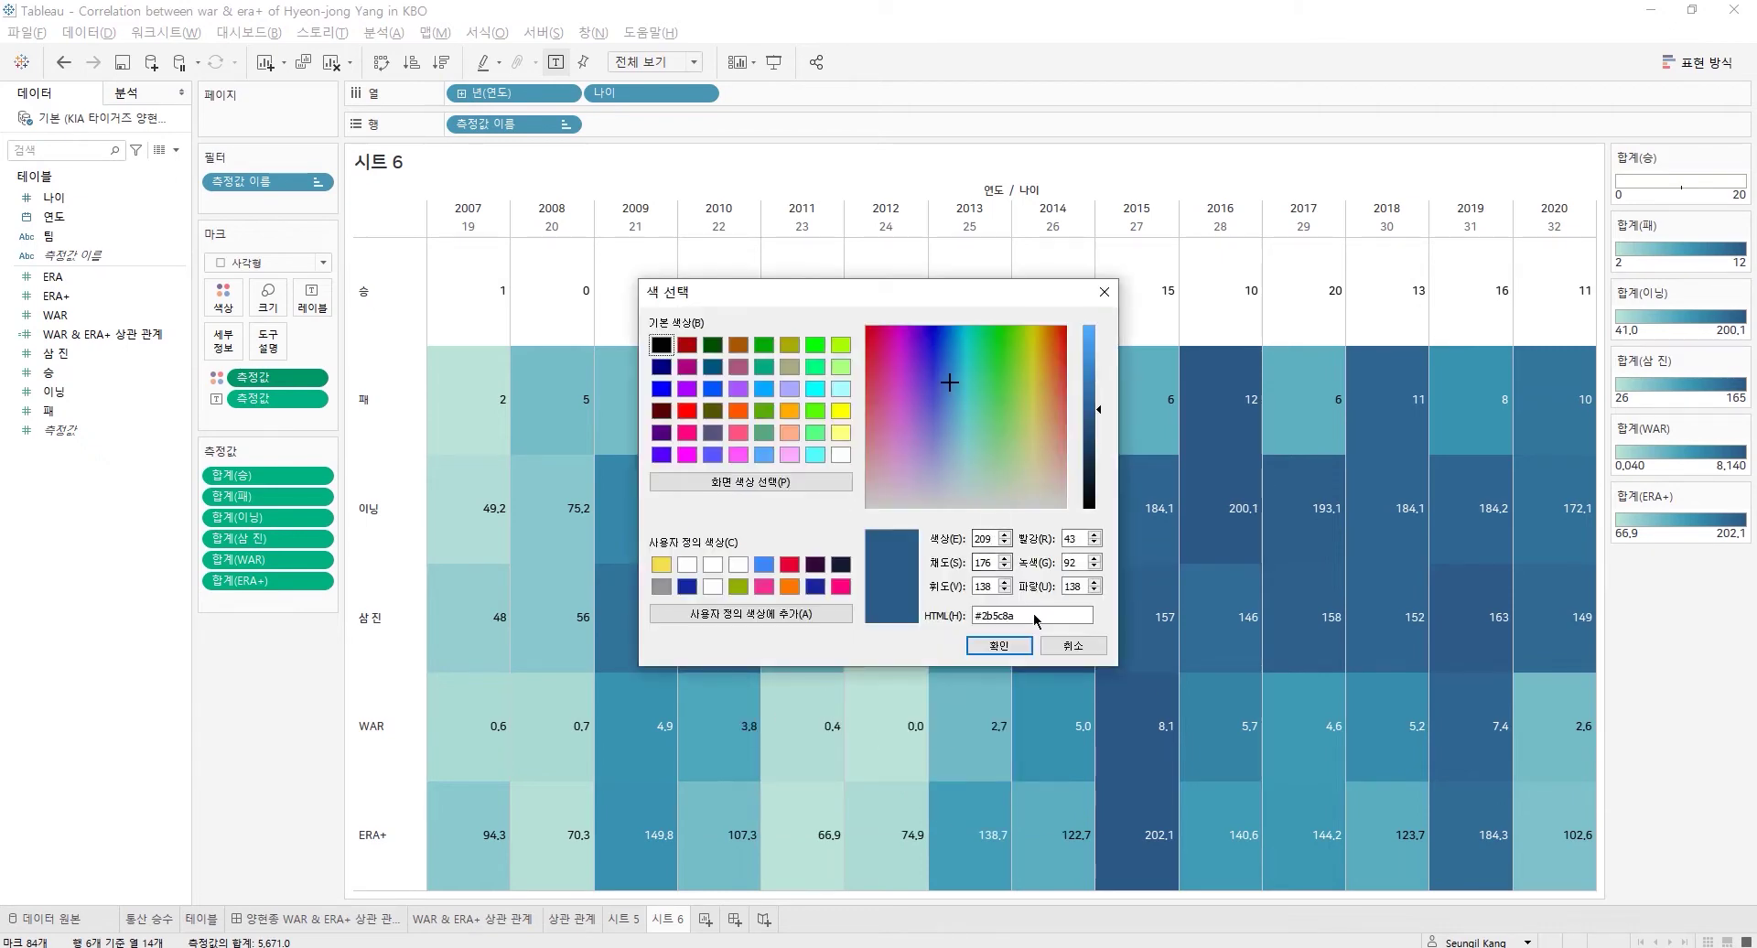
pyautogui.click(840, 453)
pyautogui.click(997, 645)
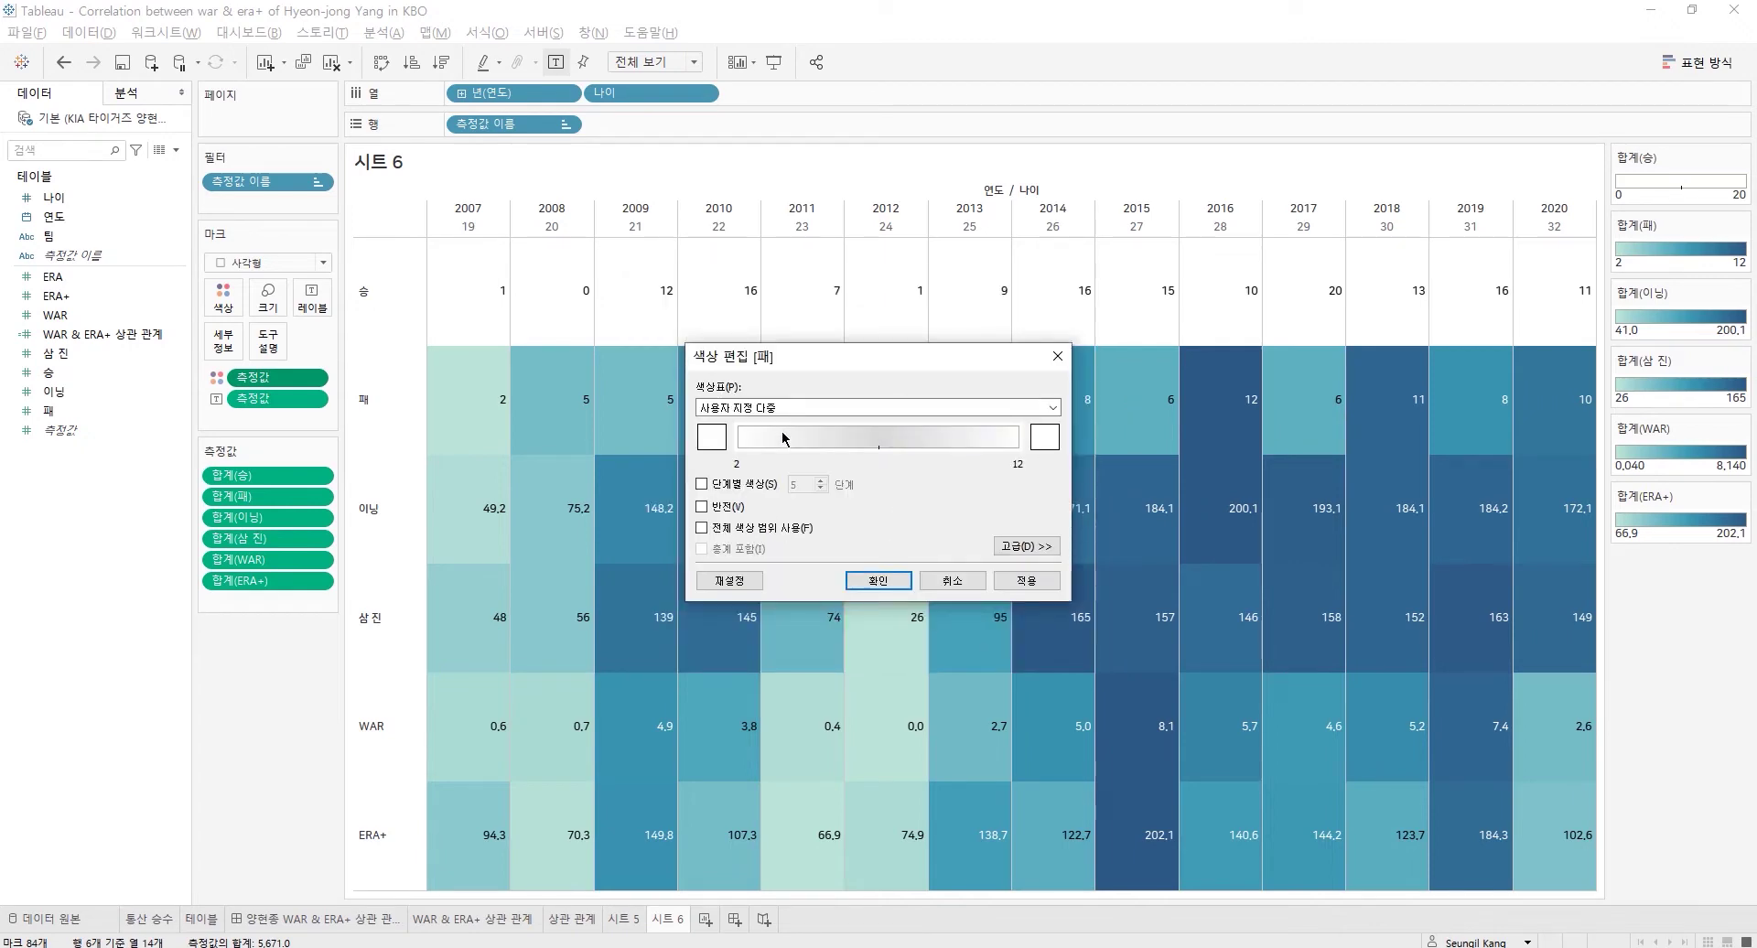
pyautogui.click(757, 484)
pyautogui.click(878, 580)
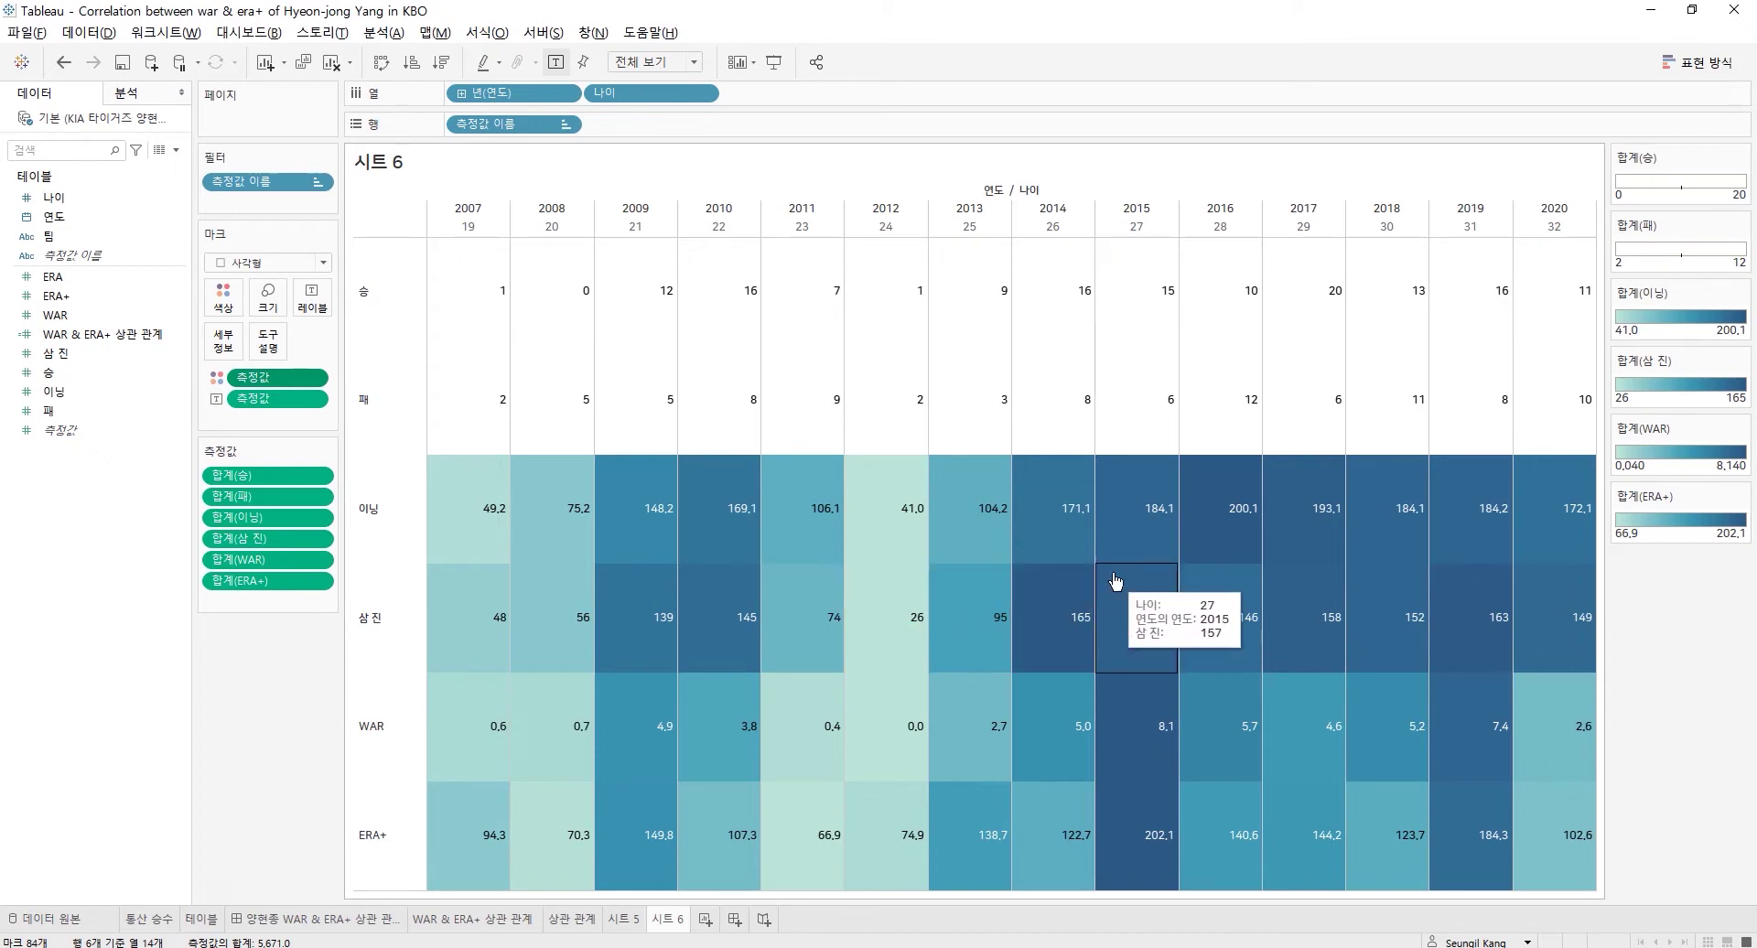
# - Give the 이닝 measure a custom diverging palette (사용자 지정 다중) running from white at the low end to red at the high end
pyautogui.doubleClick(1651, 320)
pyautogui.click(915, 417)
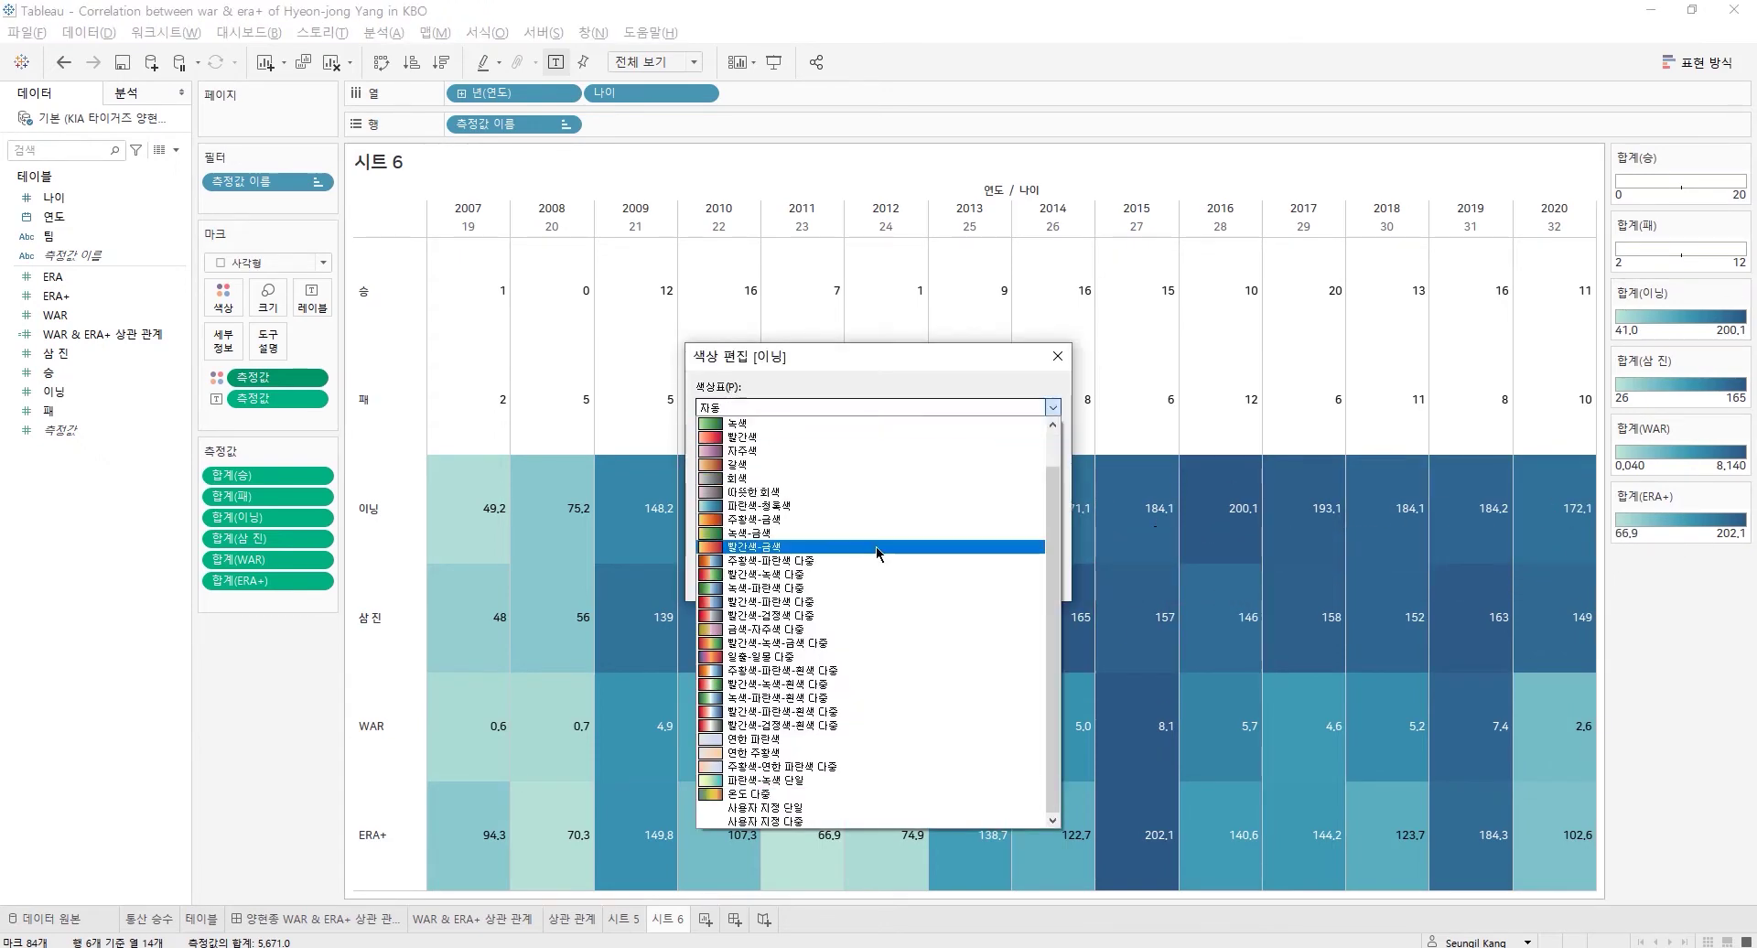
pyautogui.click(803, 822)
pyautogui.click(709, 428)
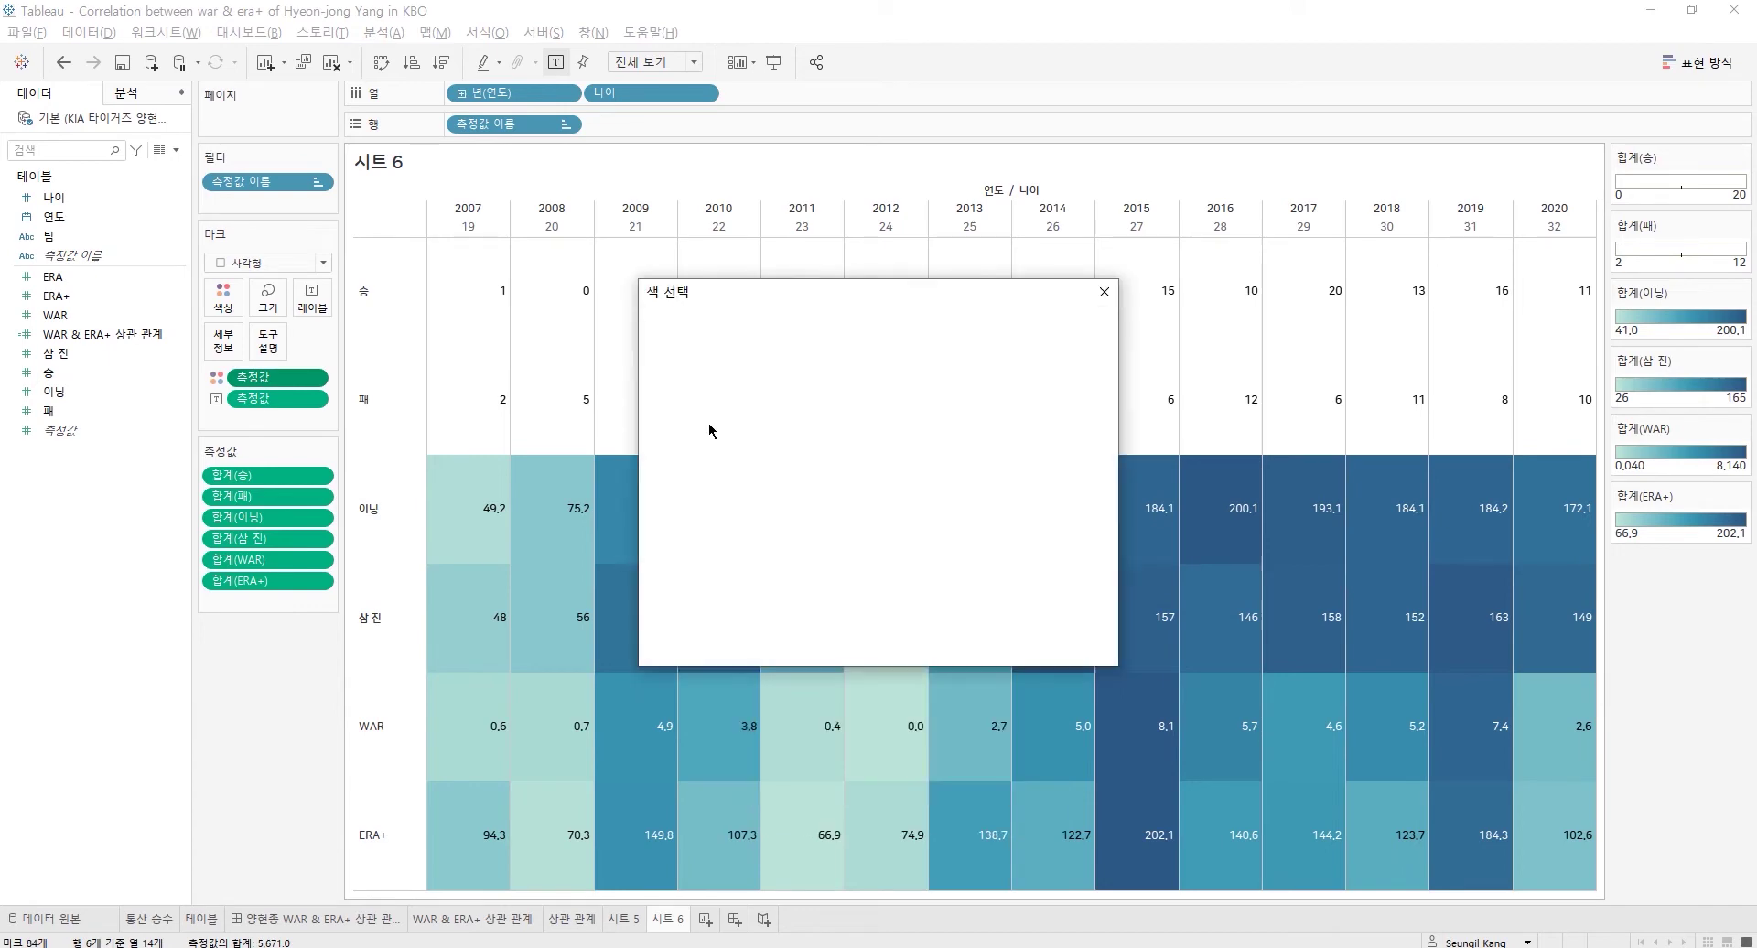
pyautogui.click(841, 455)
pyautogui.click(998, 645)
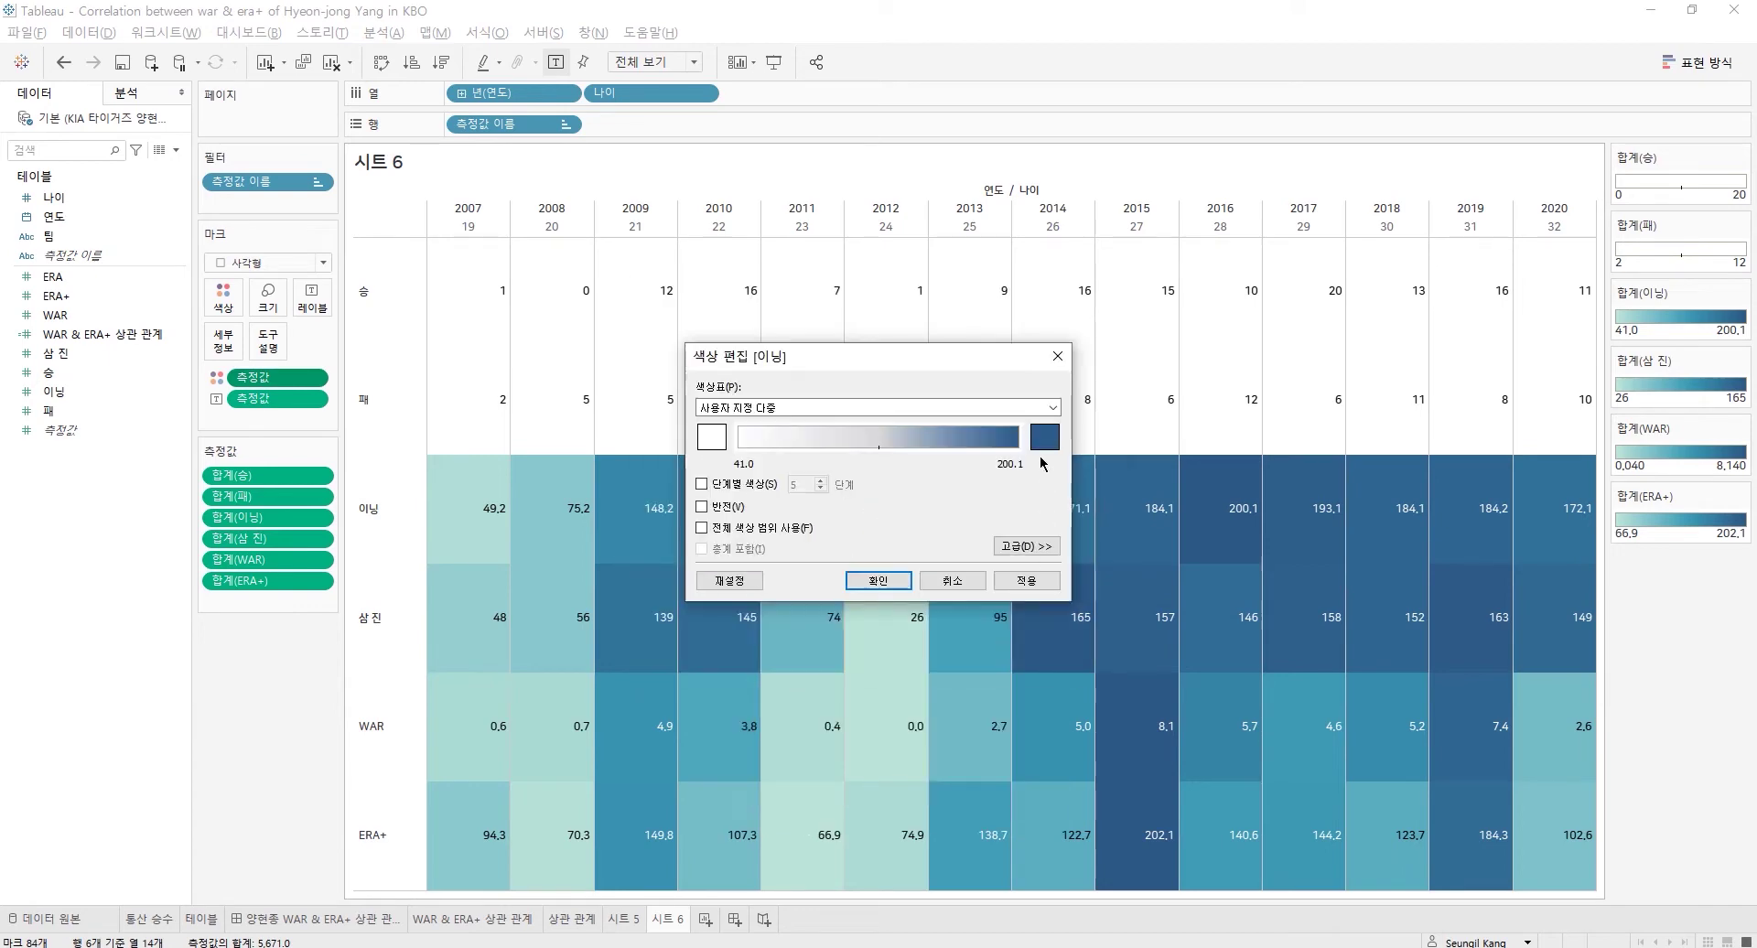
pyautogui.click(1048, 428)
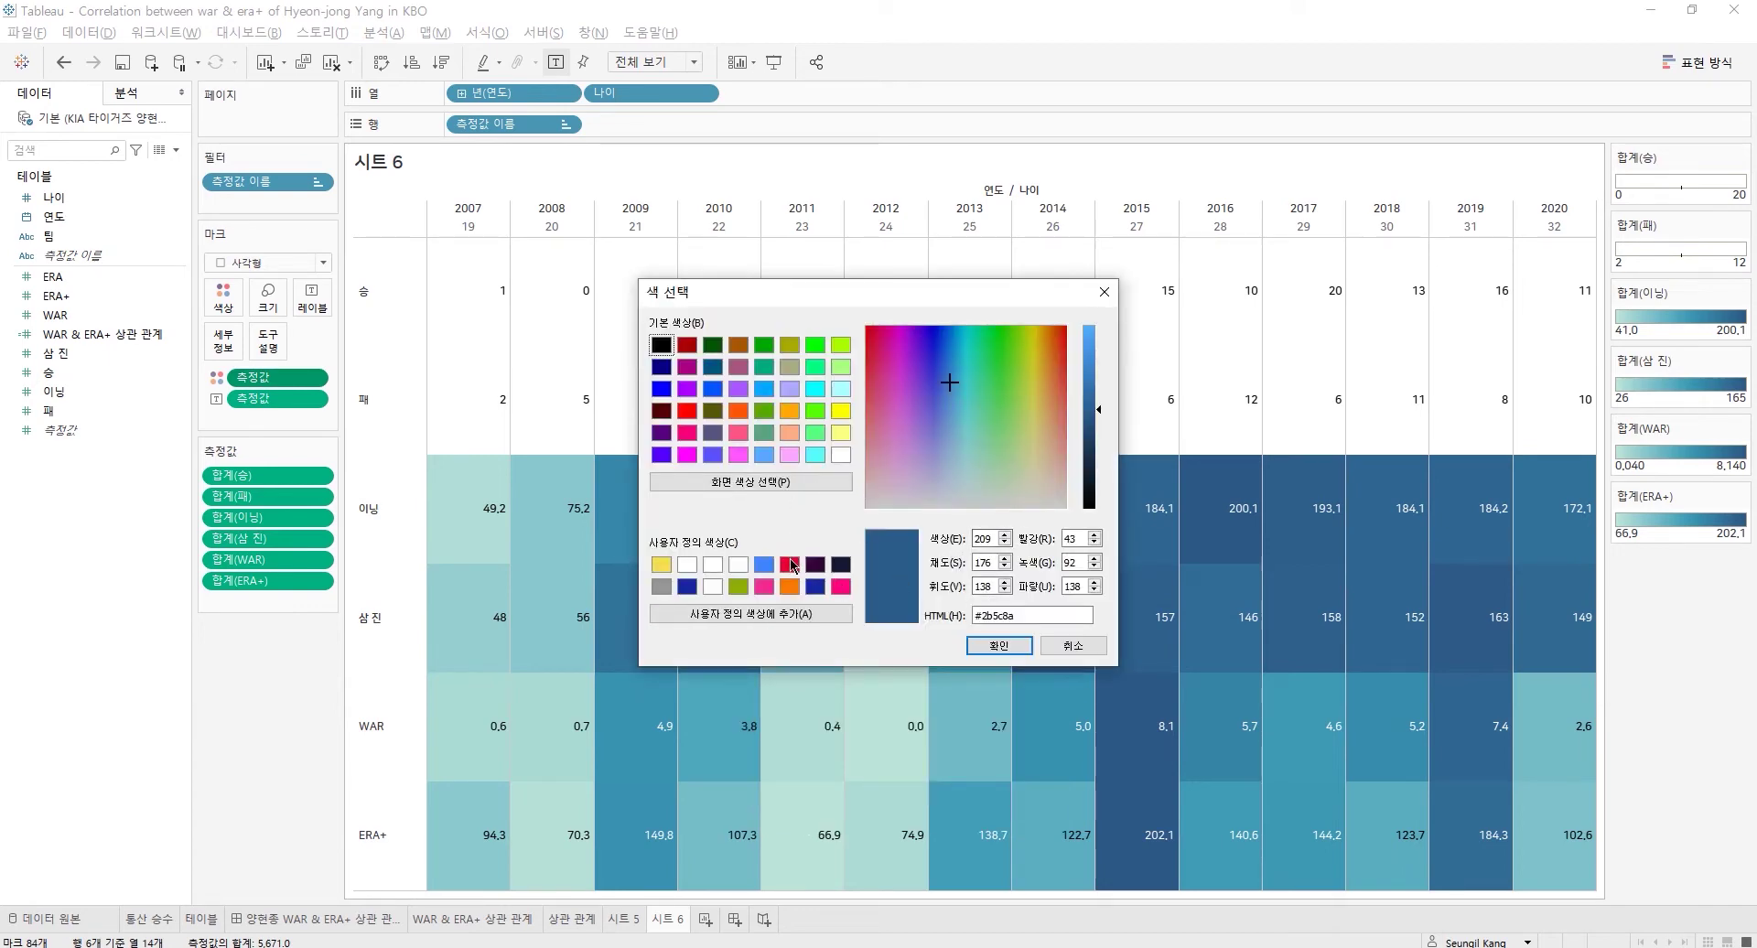
pyautogui.click(791, 564)
pyautogui.click(998, 645)
pyautogui.click(885, 590)
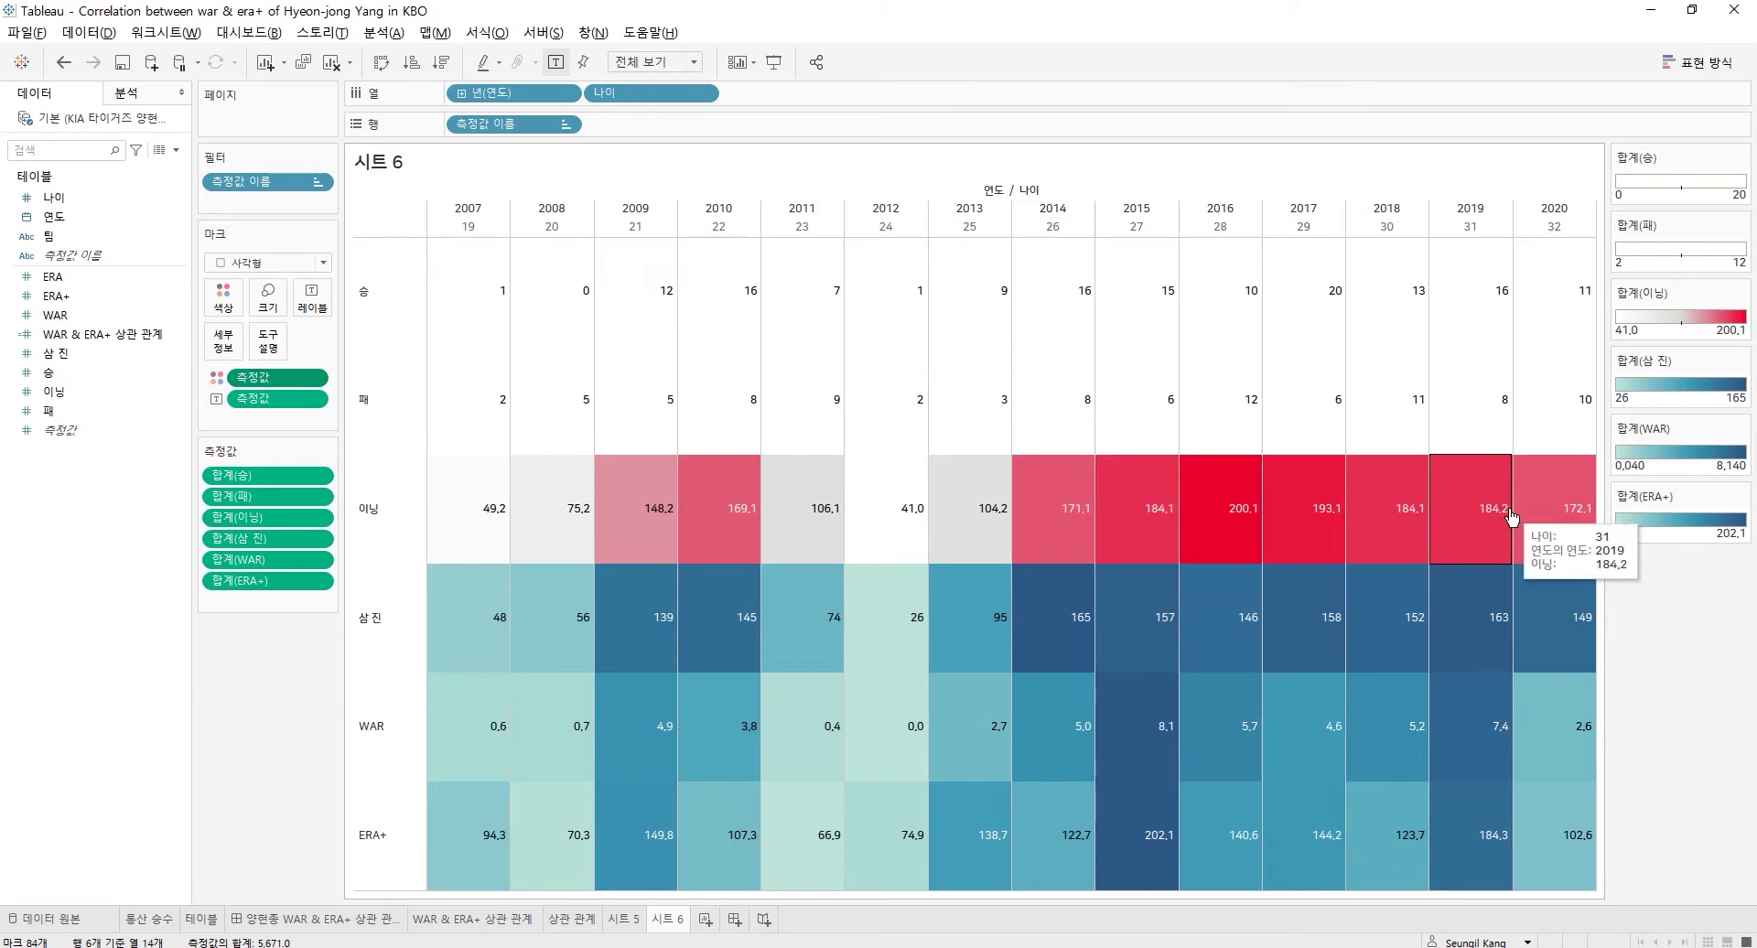
# - Recolor the 삼진 measure with a custom diverging palette, white for low values and red for high values
pyautogui.doubleClick(1683, 399)
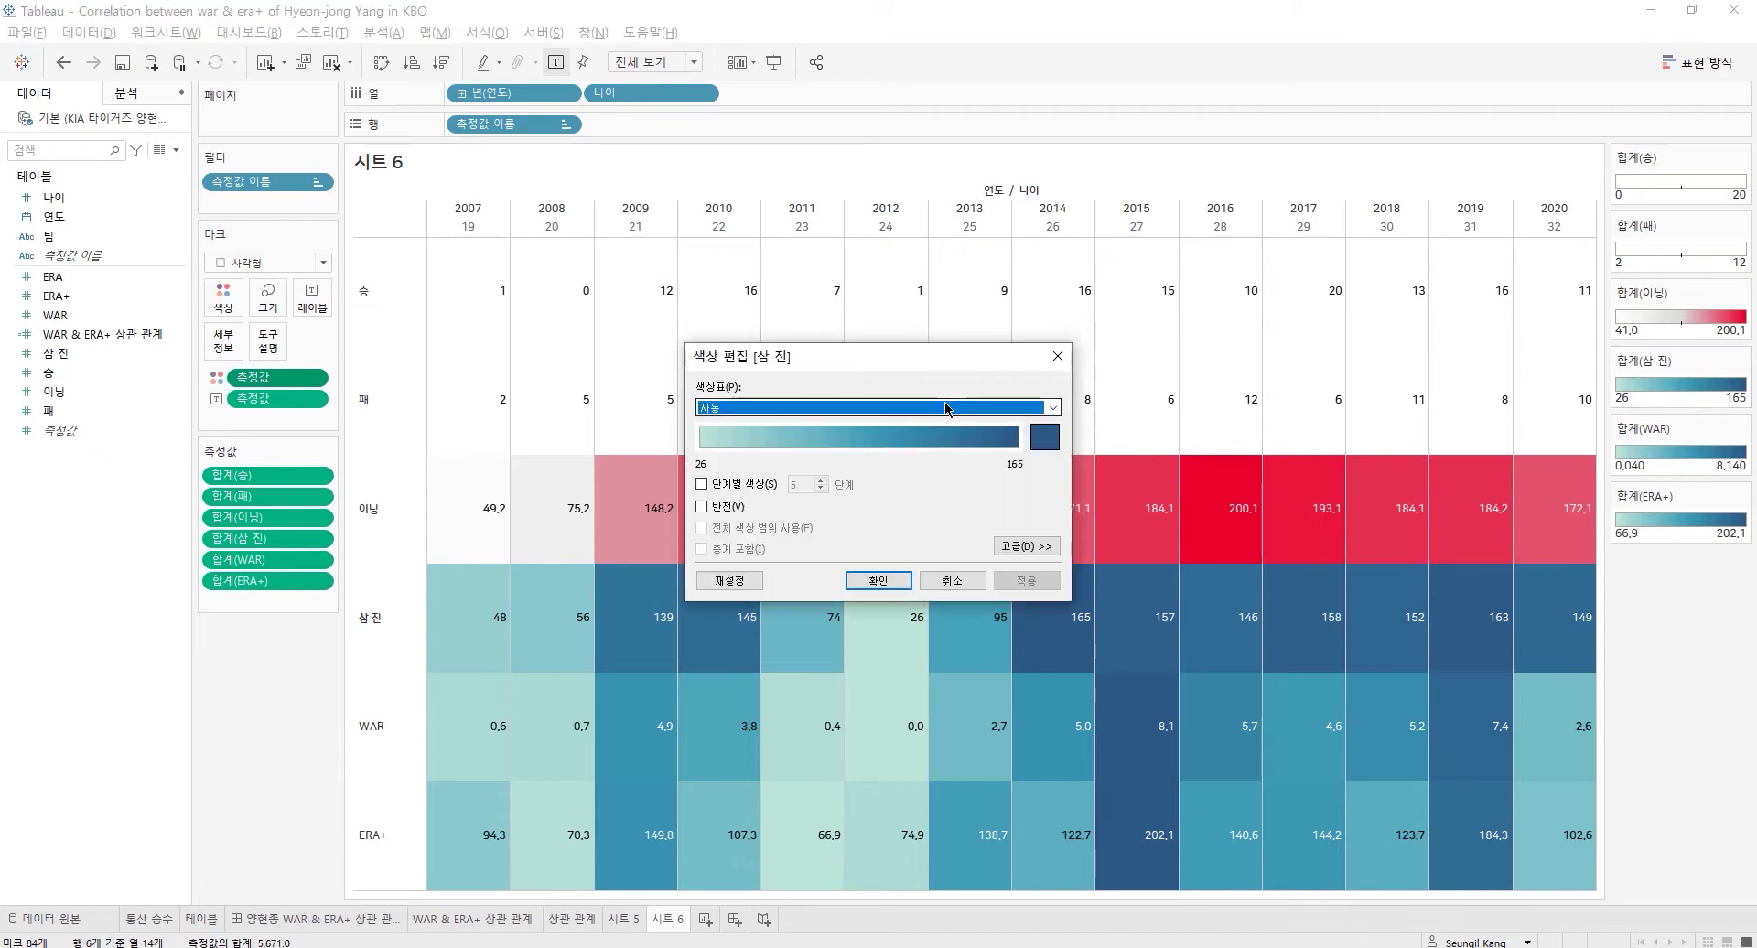
pyautogui.click(947, 409)
pyautogui.click(796, 831)
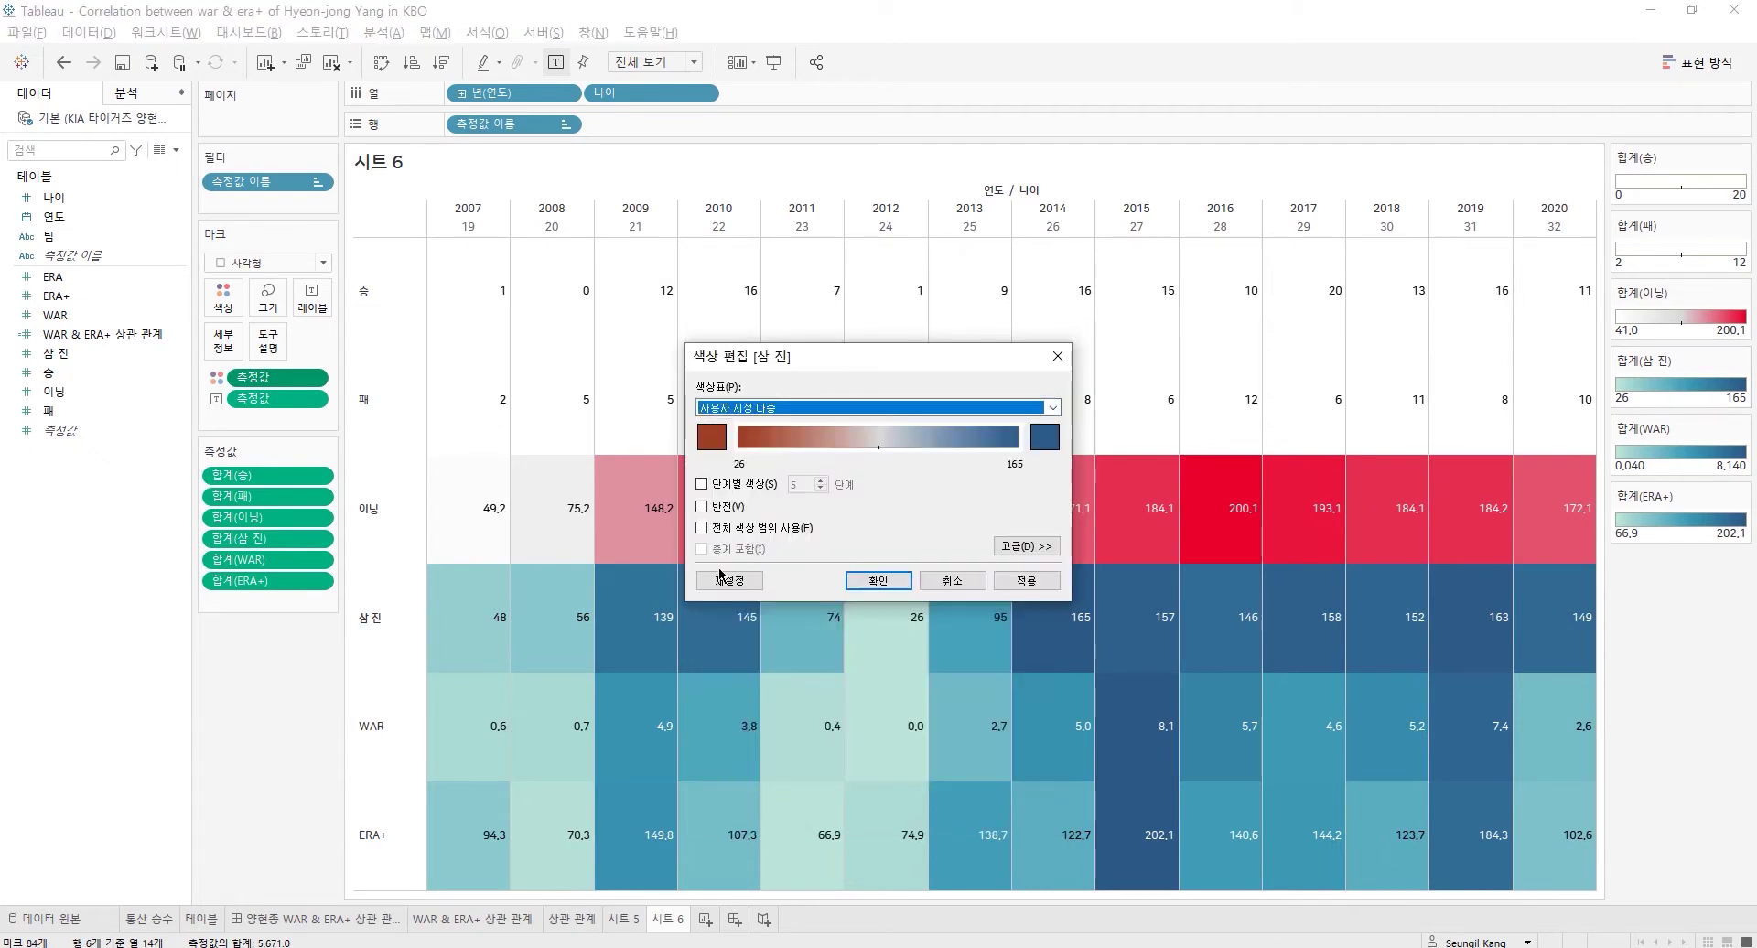
pyautogui.click(722, 444)
pyautogui.click(852, 466)
pyautogui.click(968, 640)
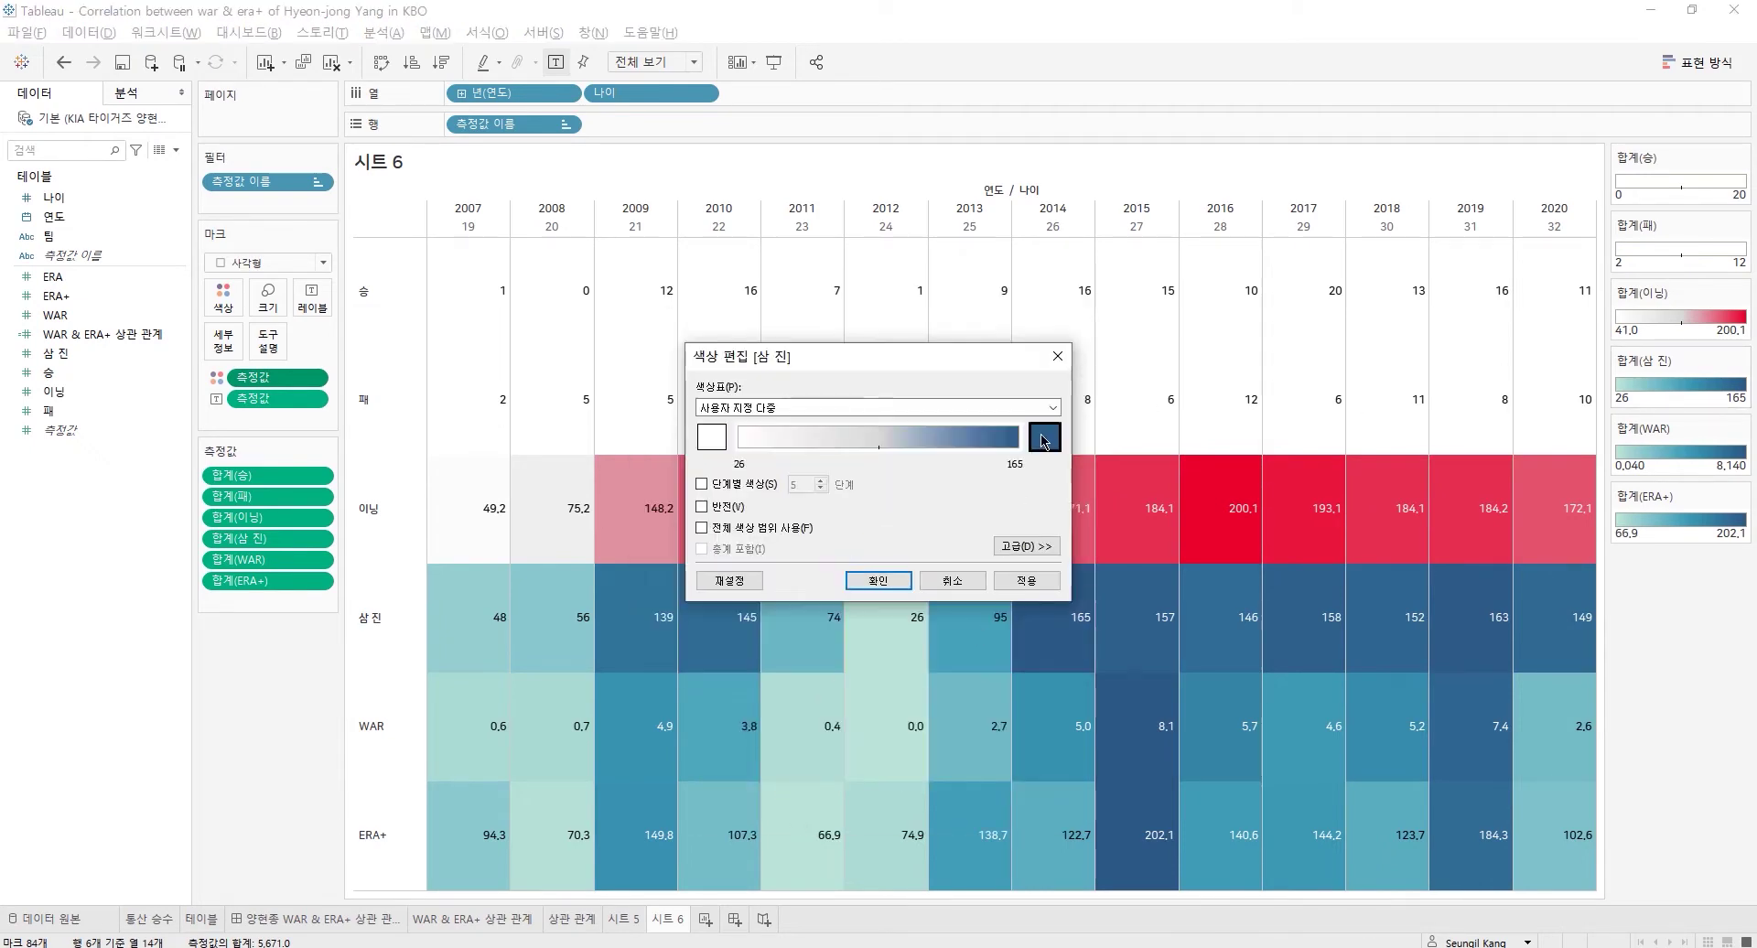
pyautogui.click(1044, 438)
pyautogui.click(796, 564)
pyautogui.click(999, 646)
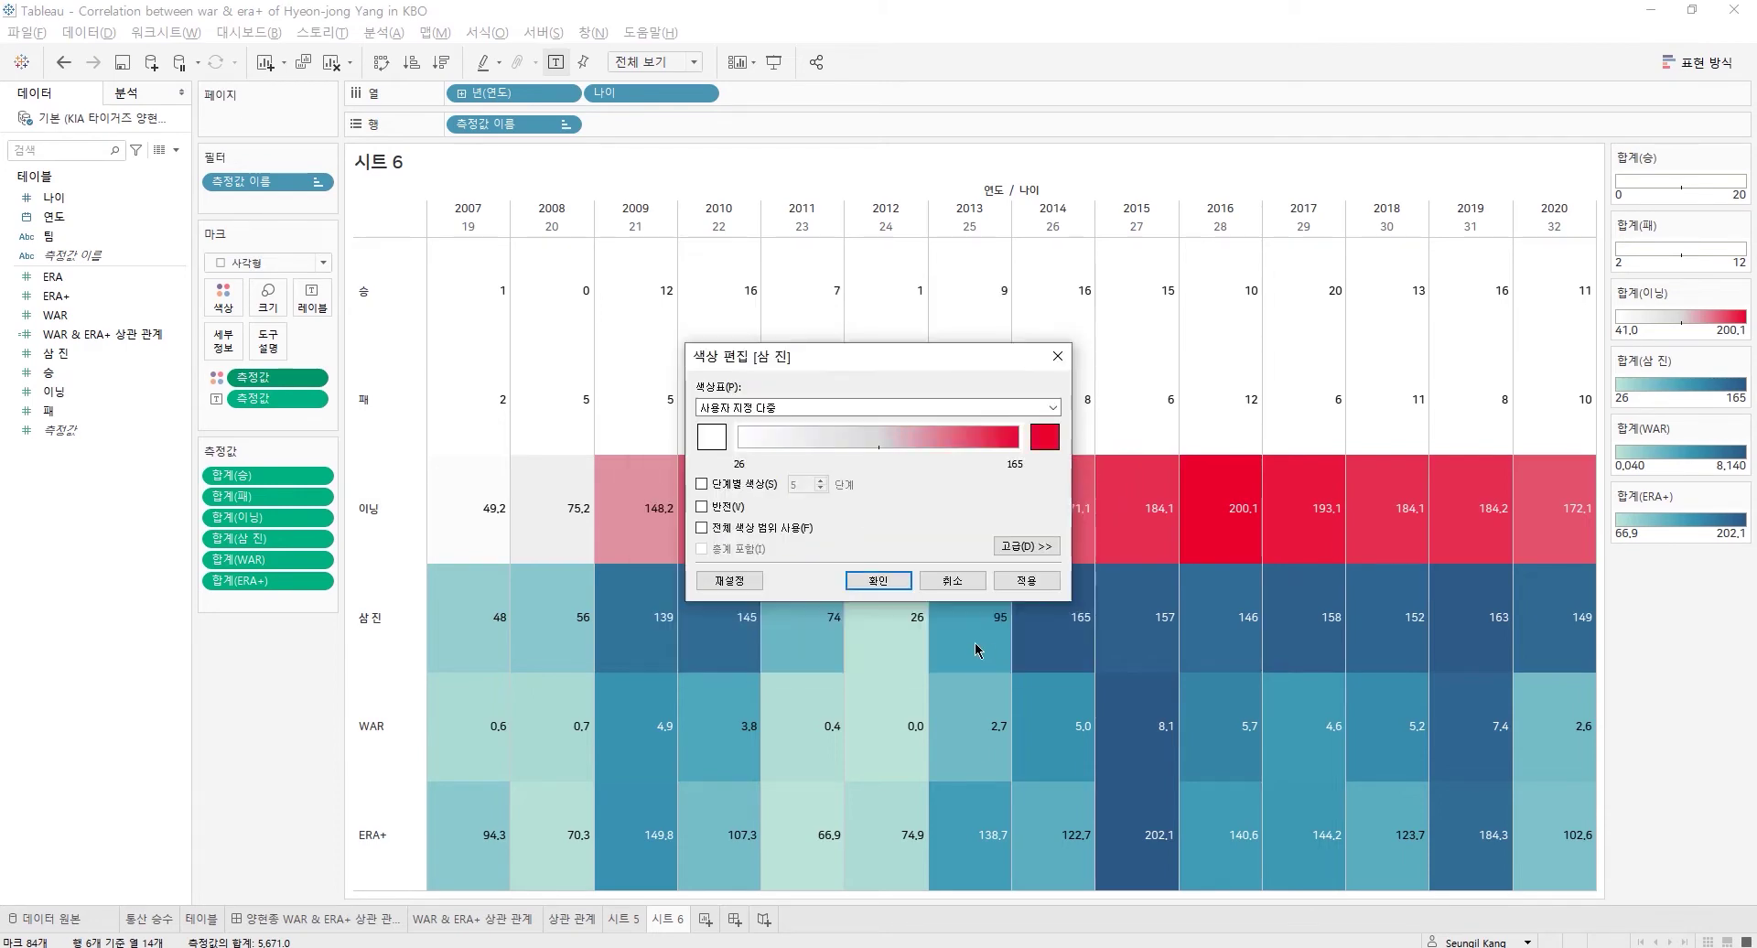
pyautogui.click(878, 581)
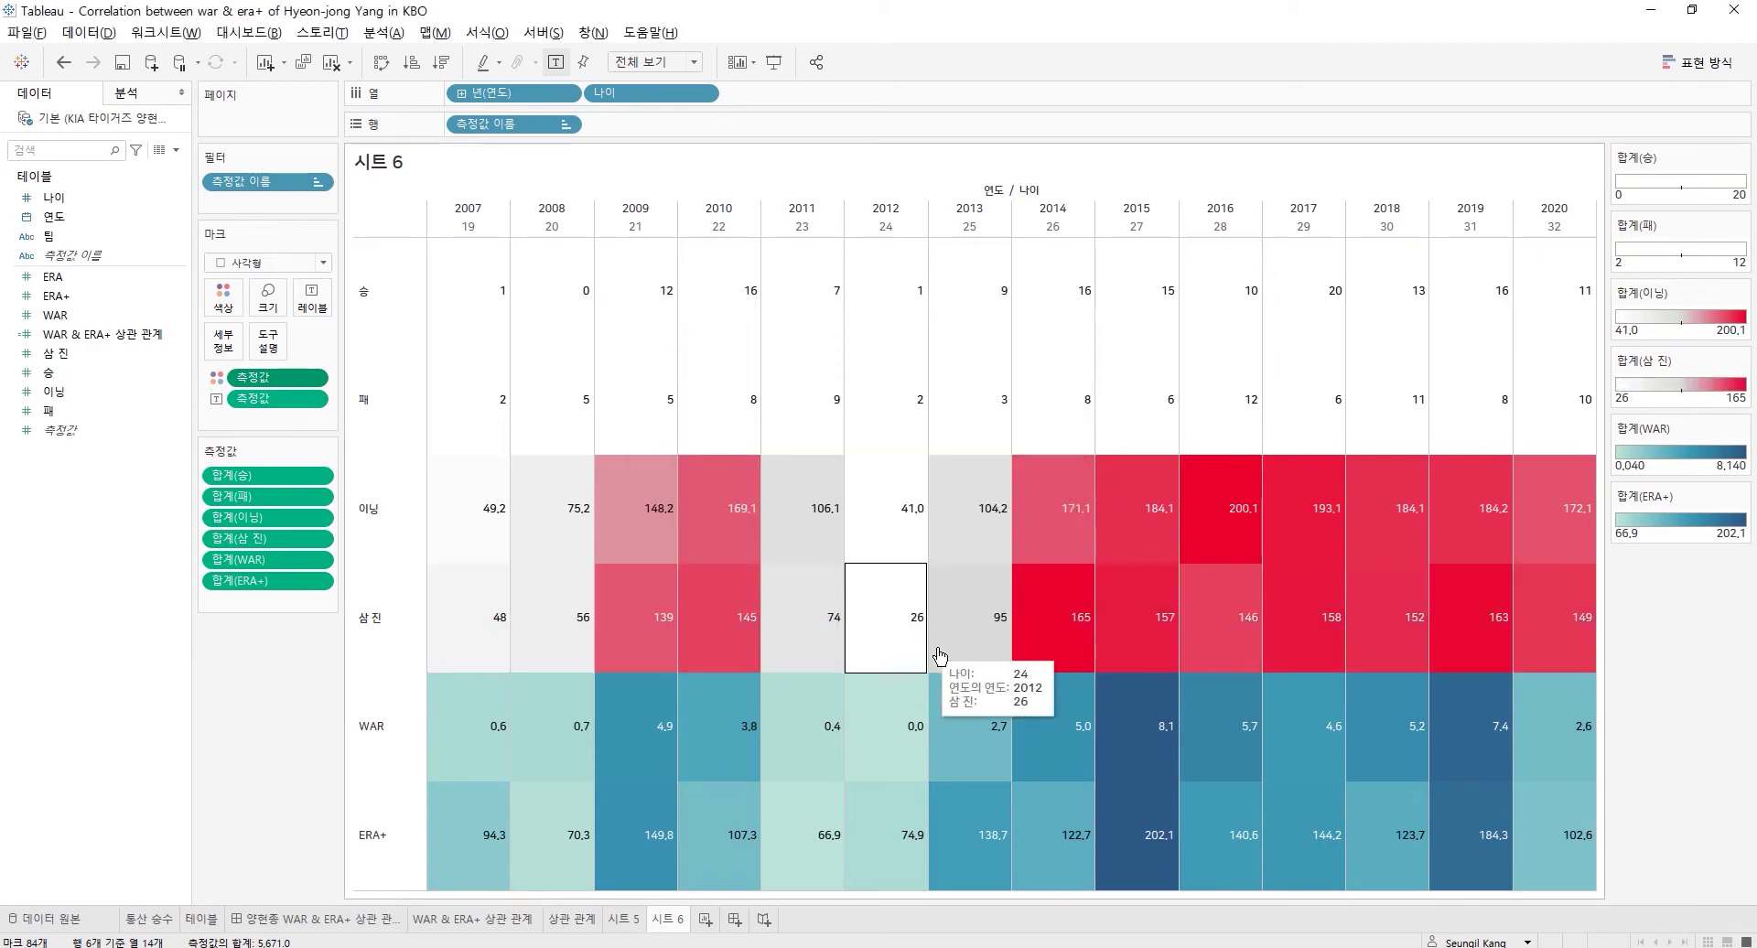
# - Set the WAR measure's colors to a custom diverging palette from white at the minimum to red at the maximum
pyautogui.moveTo(1052, 653)
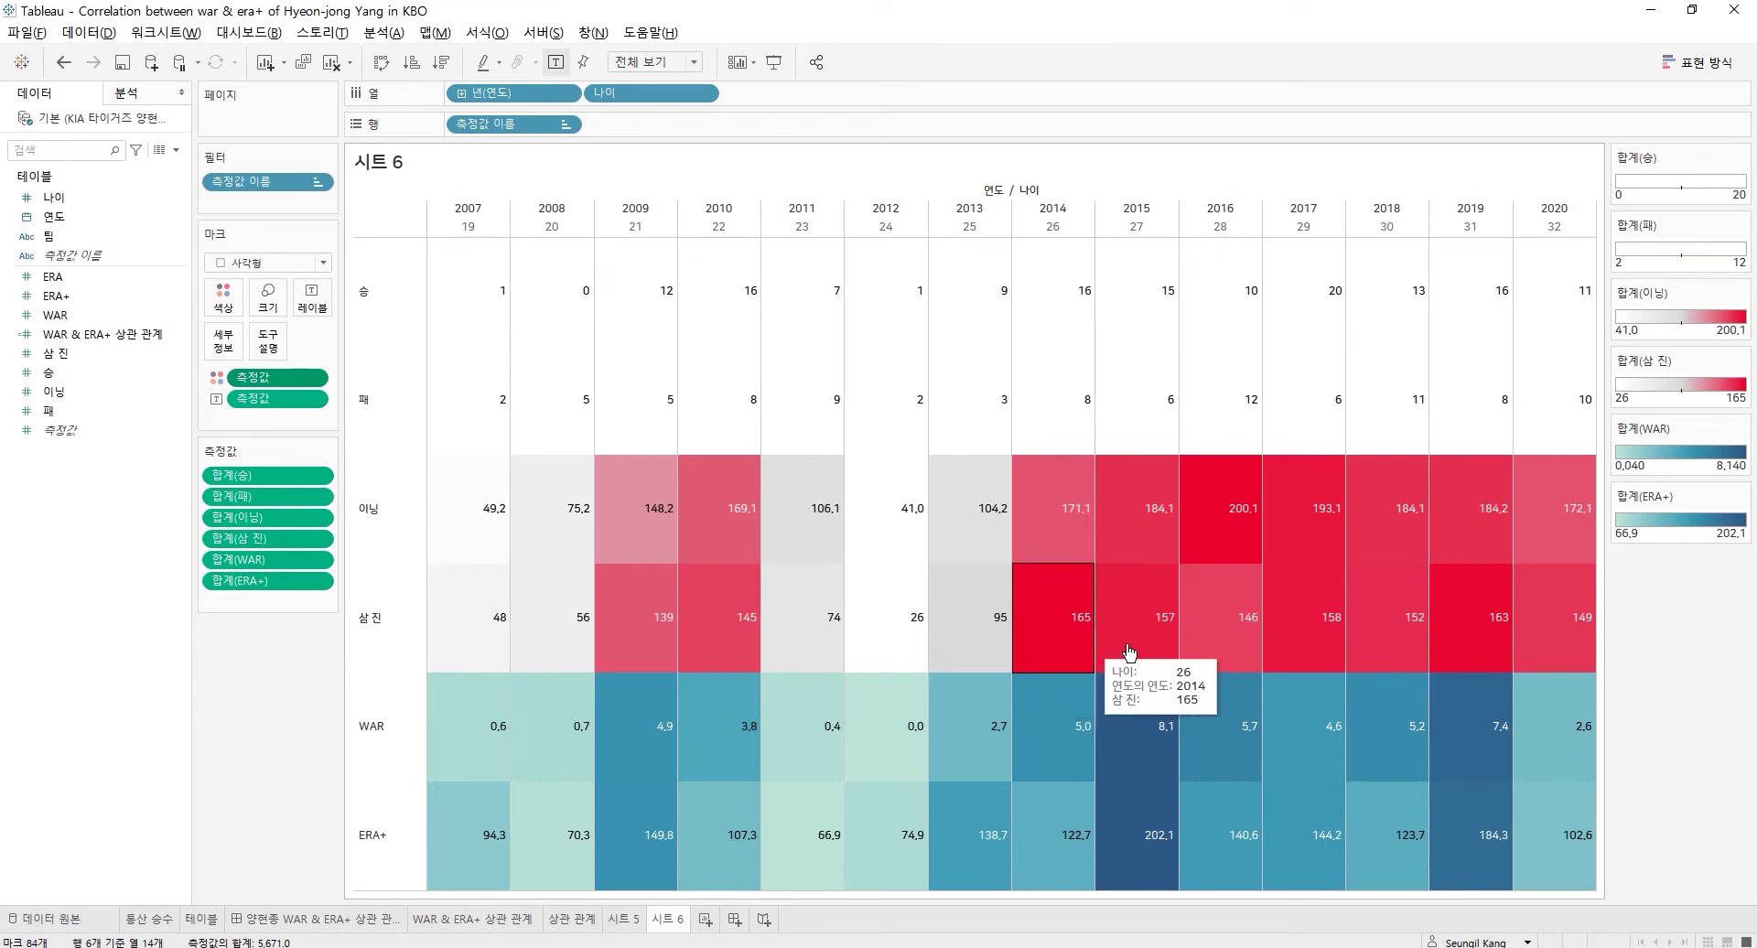
pyautogui.moveTo(1505, 623)
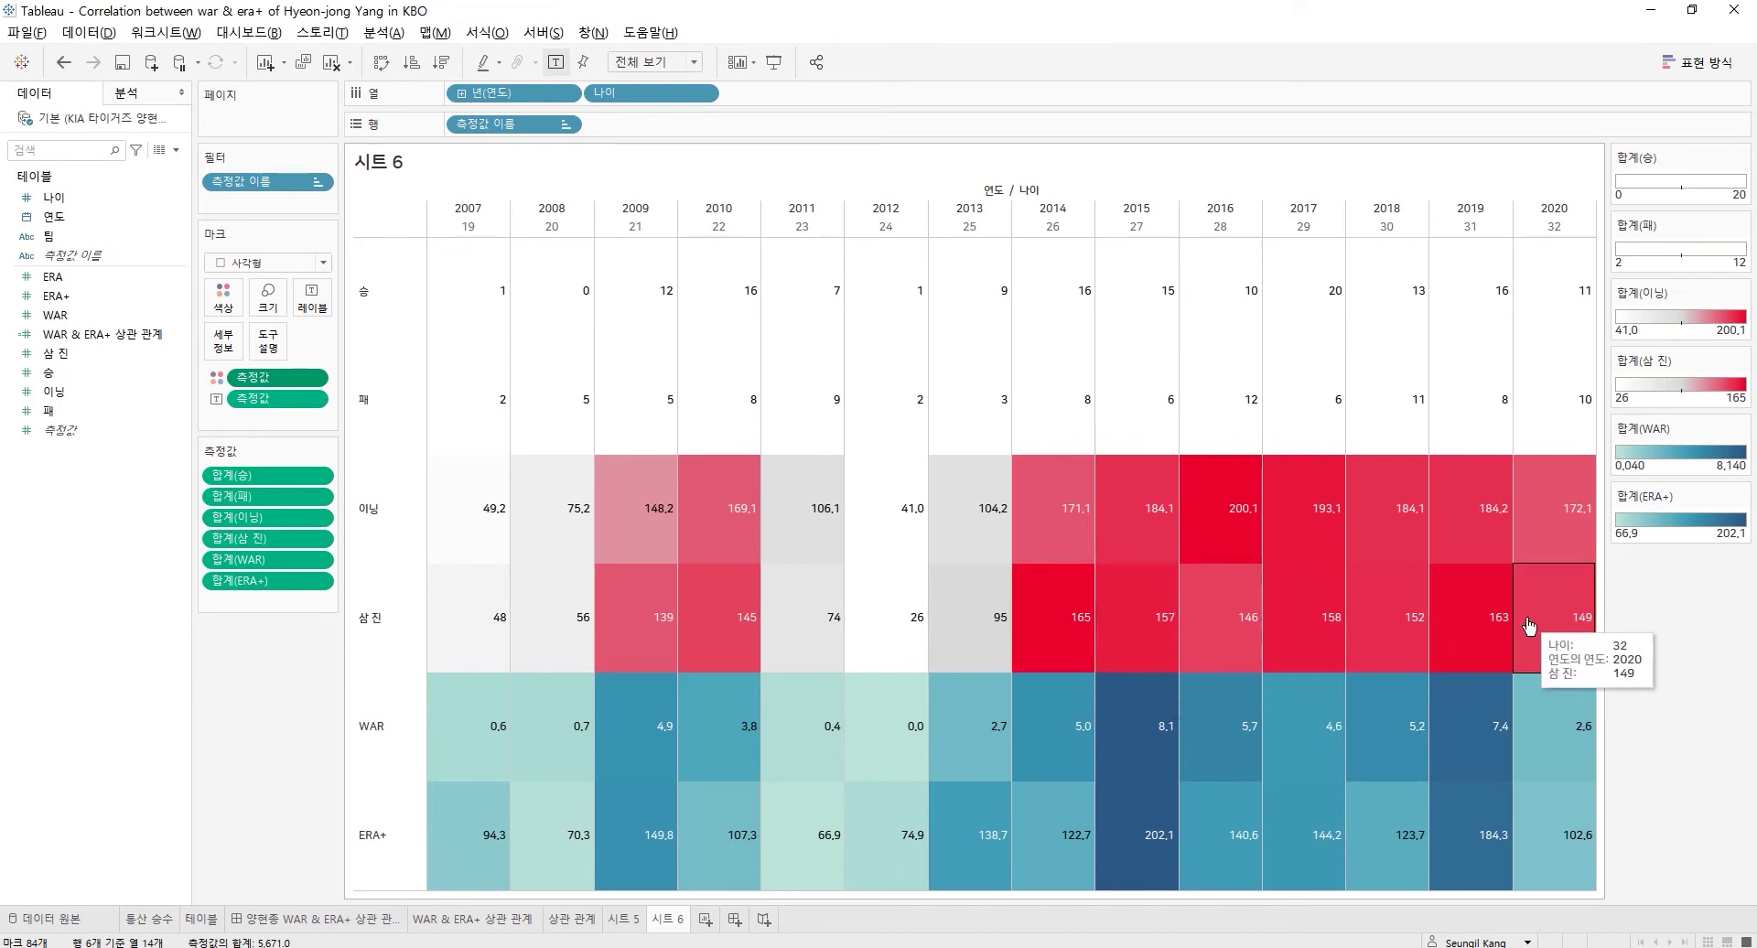
pyautogui.moveTo(1151, 585)
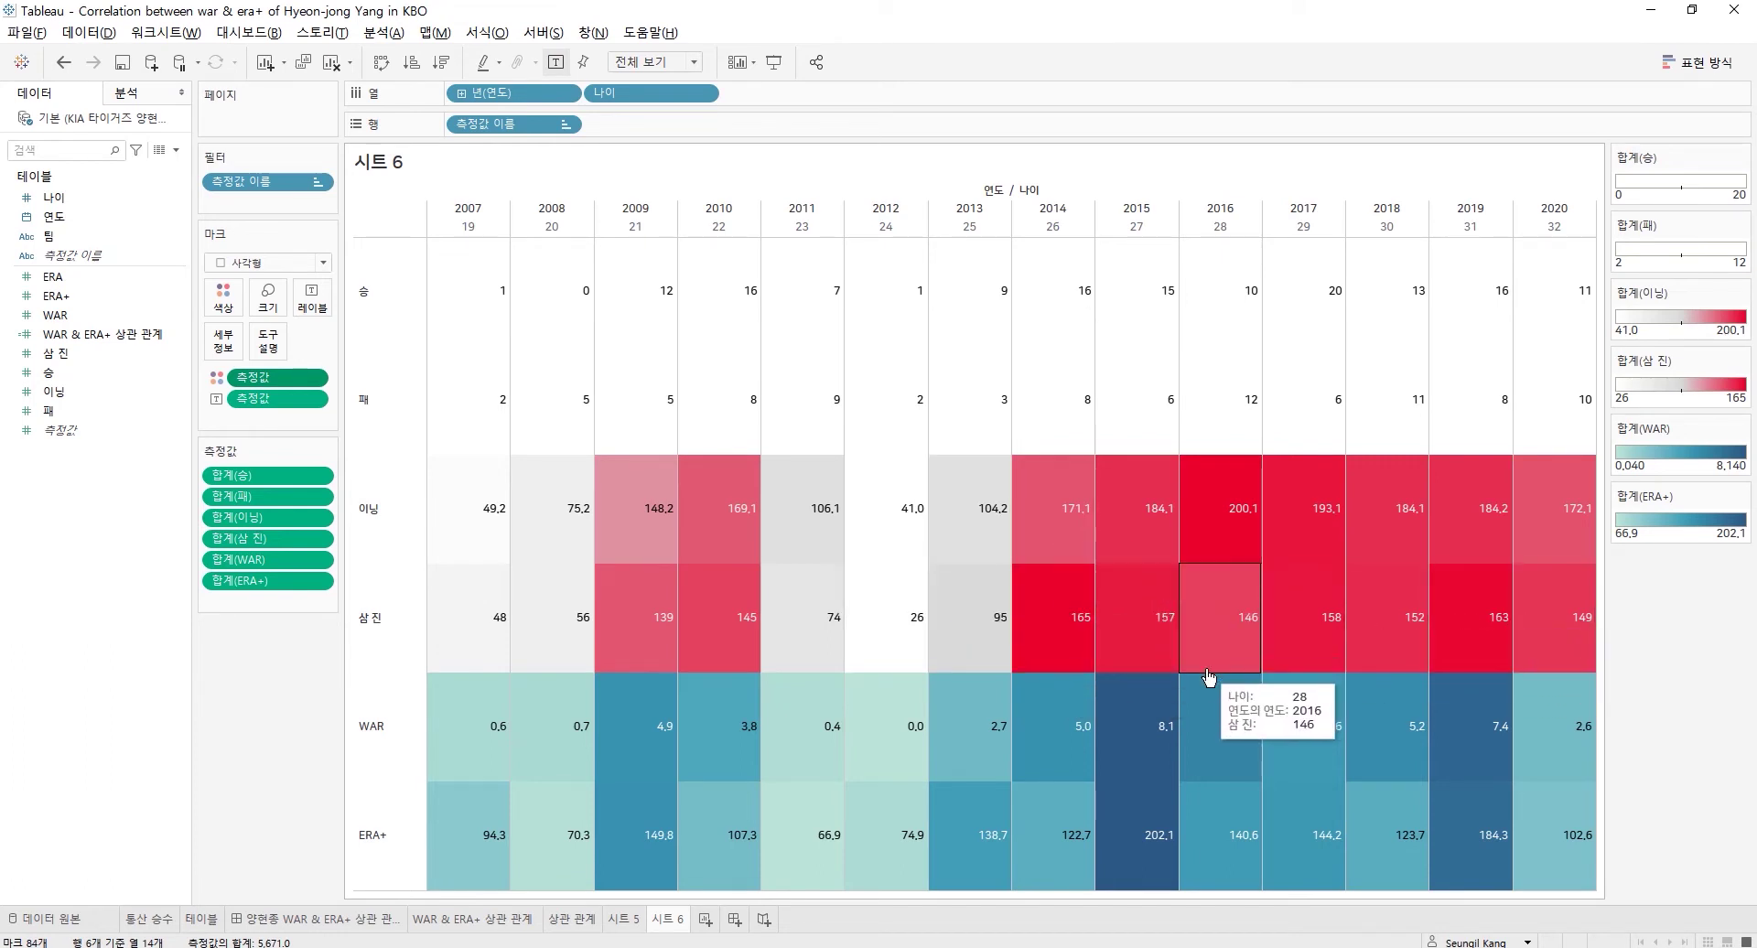
pyautogui.moveTo(1142, 731)
pyautogui.moveTo(1151, 819)
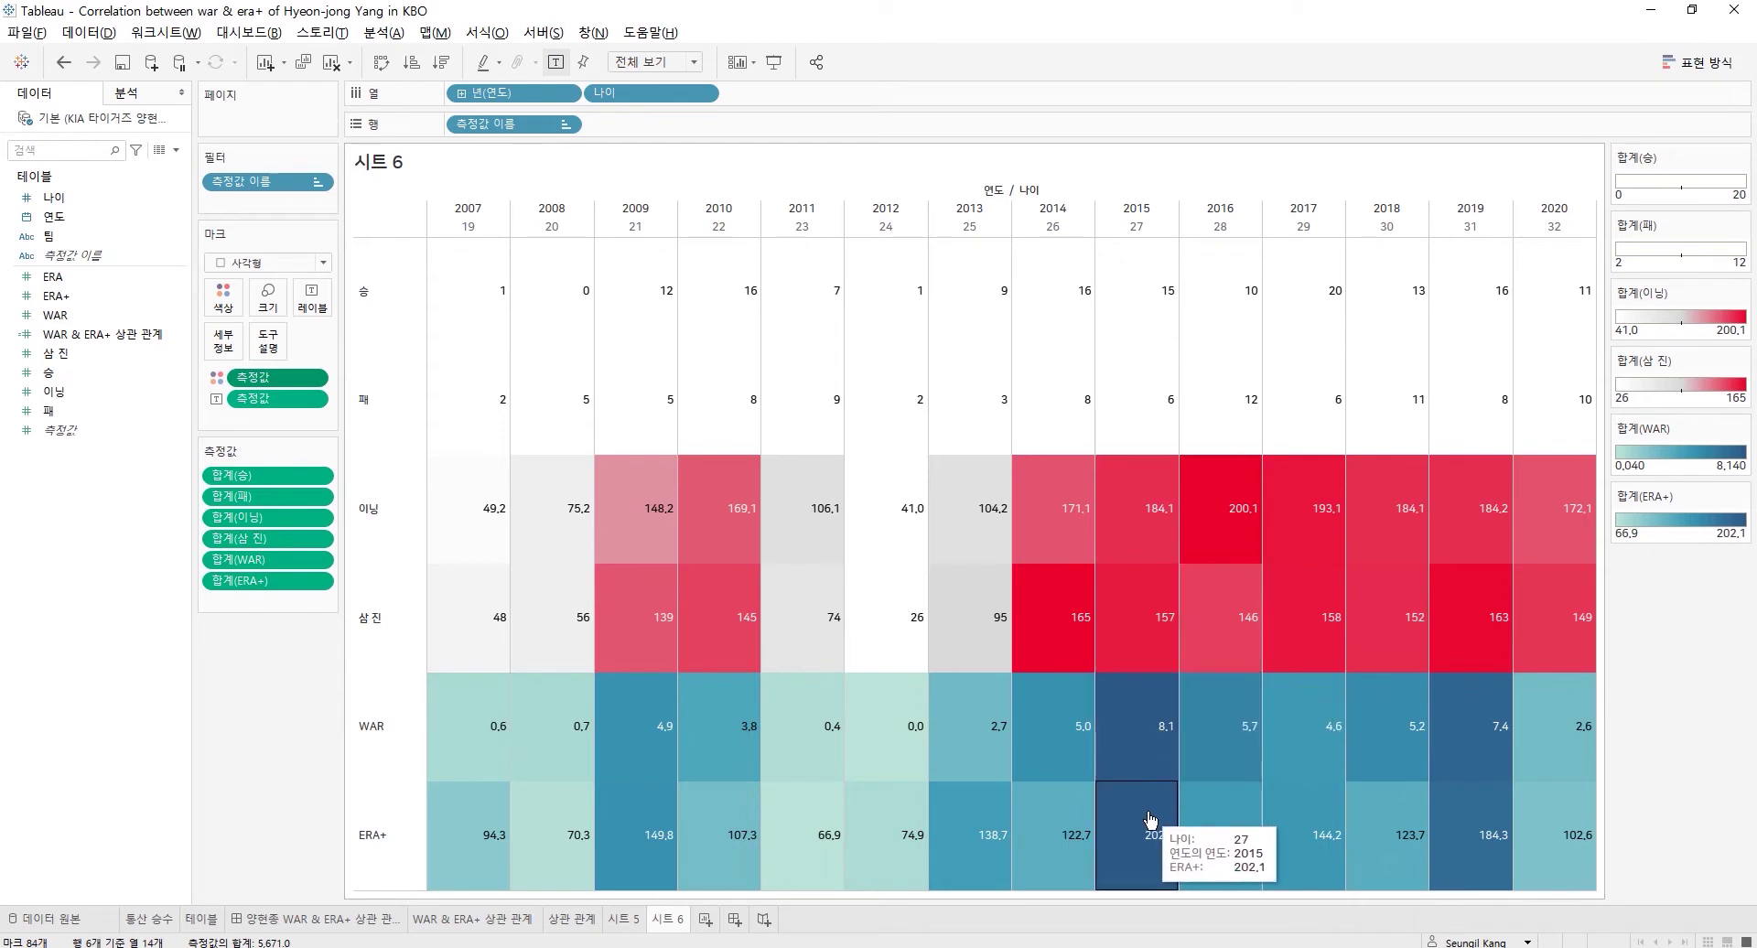
pyautogui.doubleClick(1667, 454)
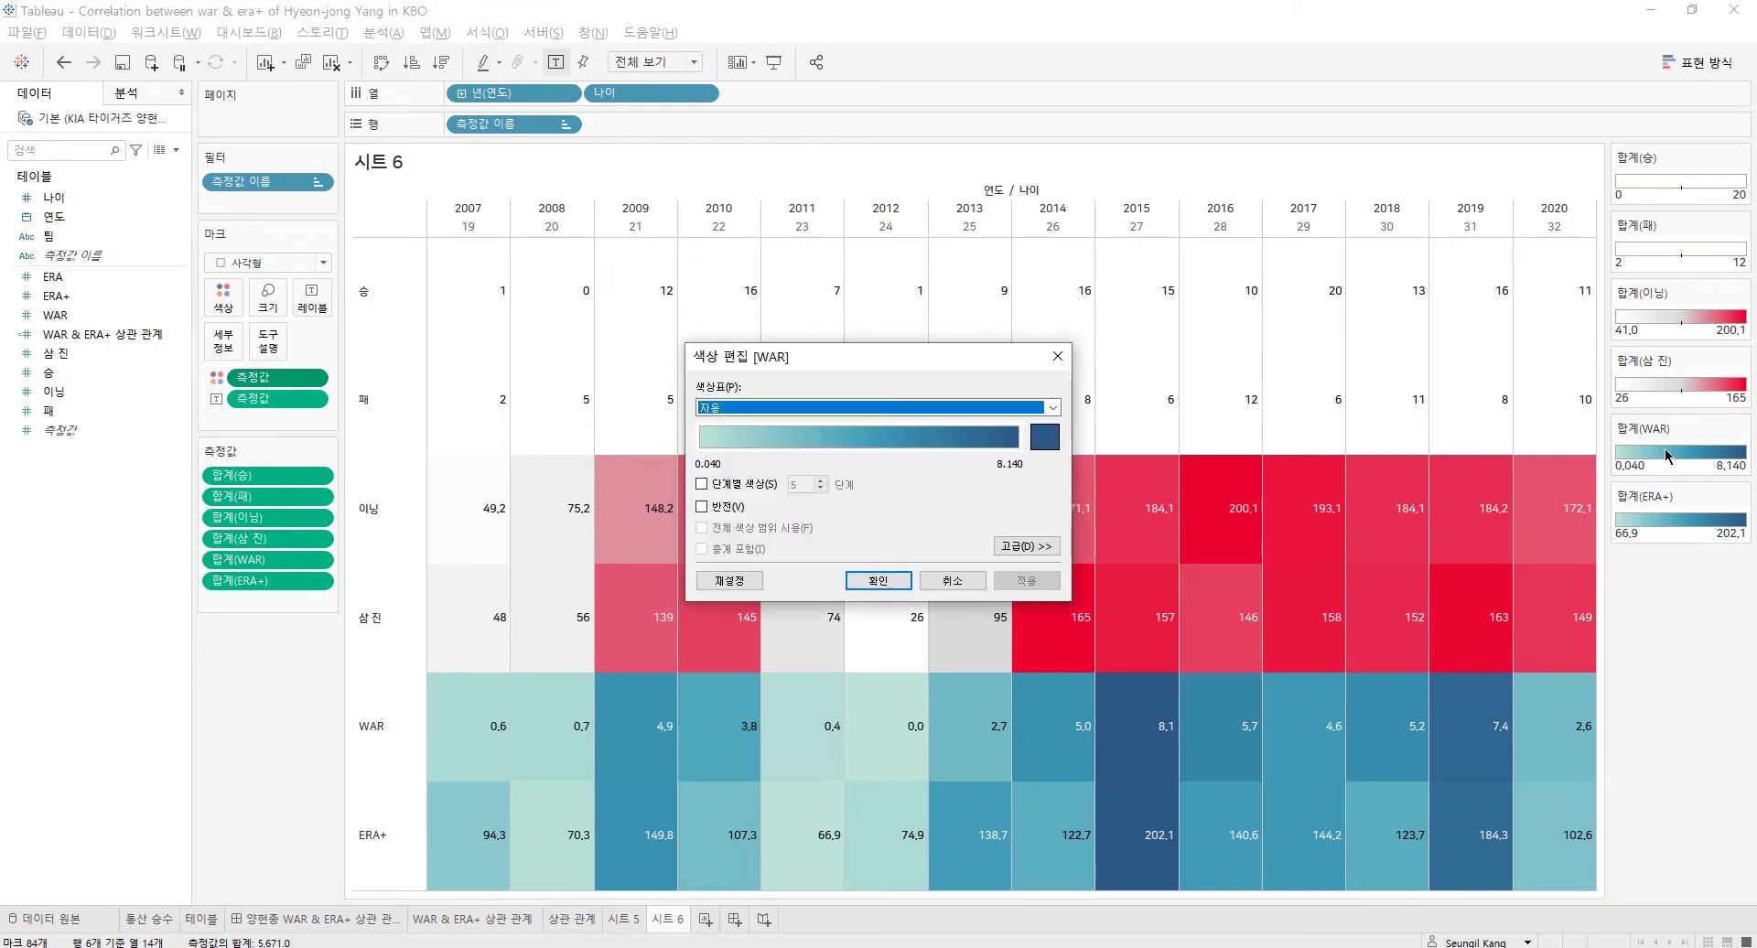
pyautogui.click(867, 408)
pyautogui.click(796, 821)
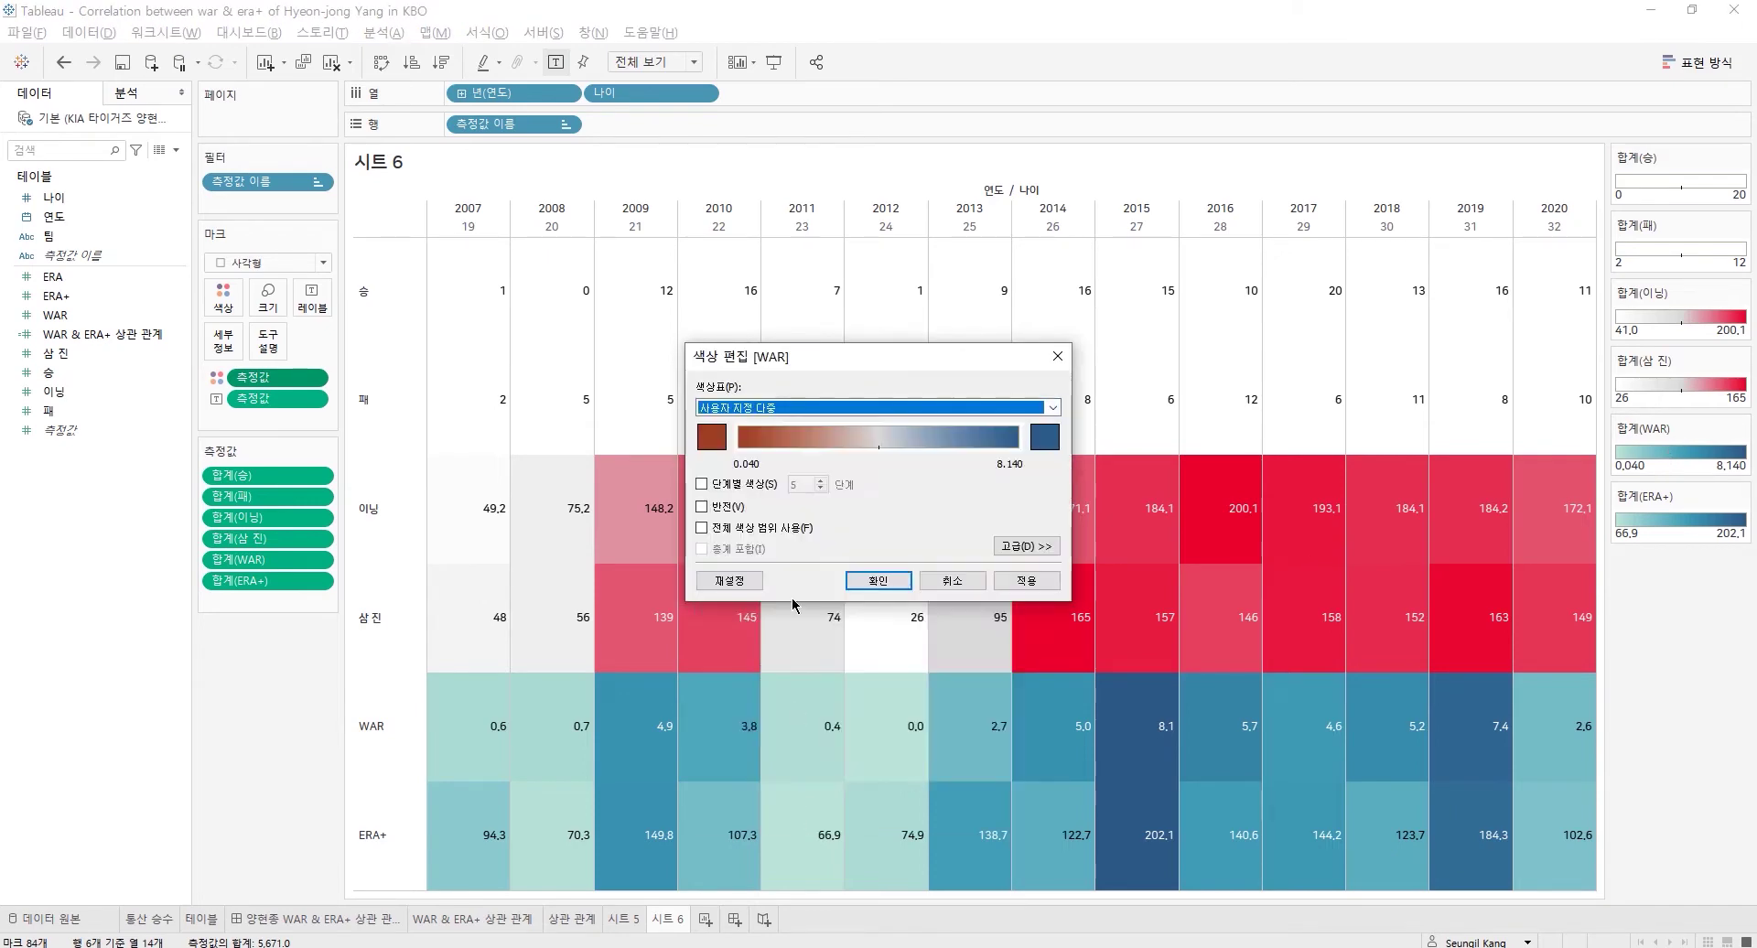
pyautogui.click(711, 436)
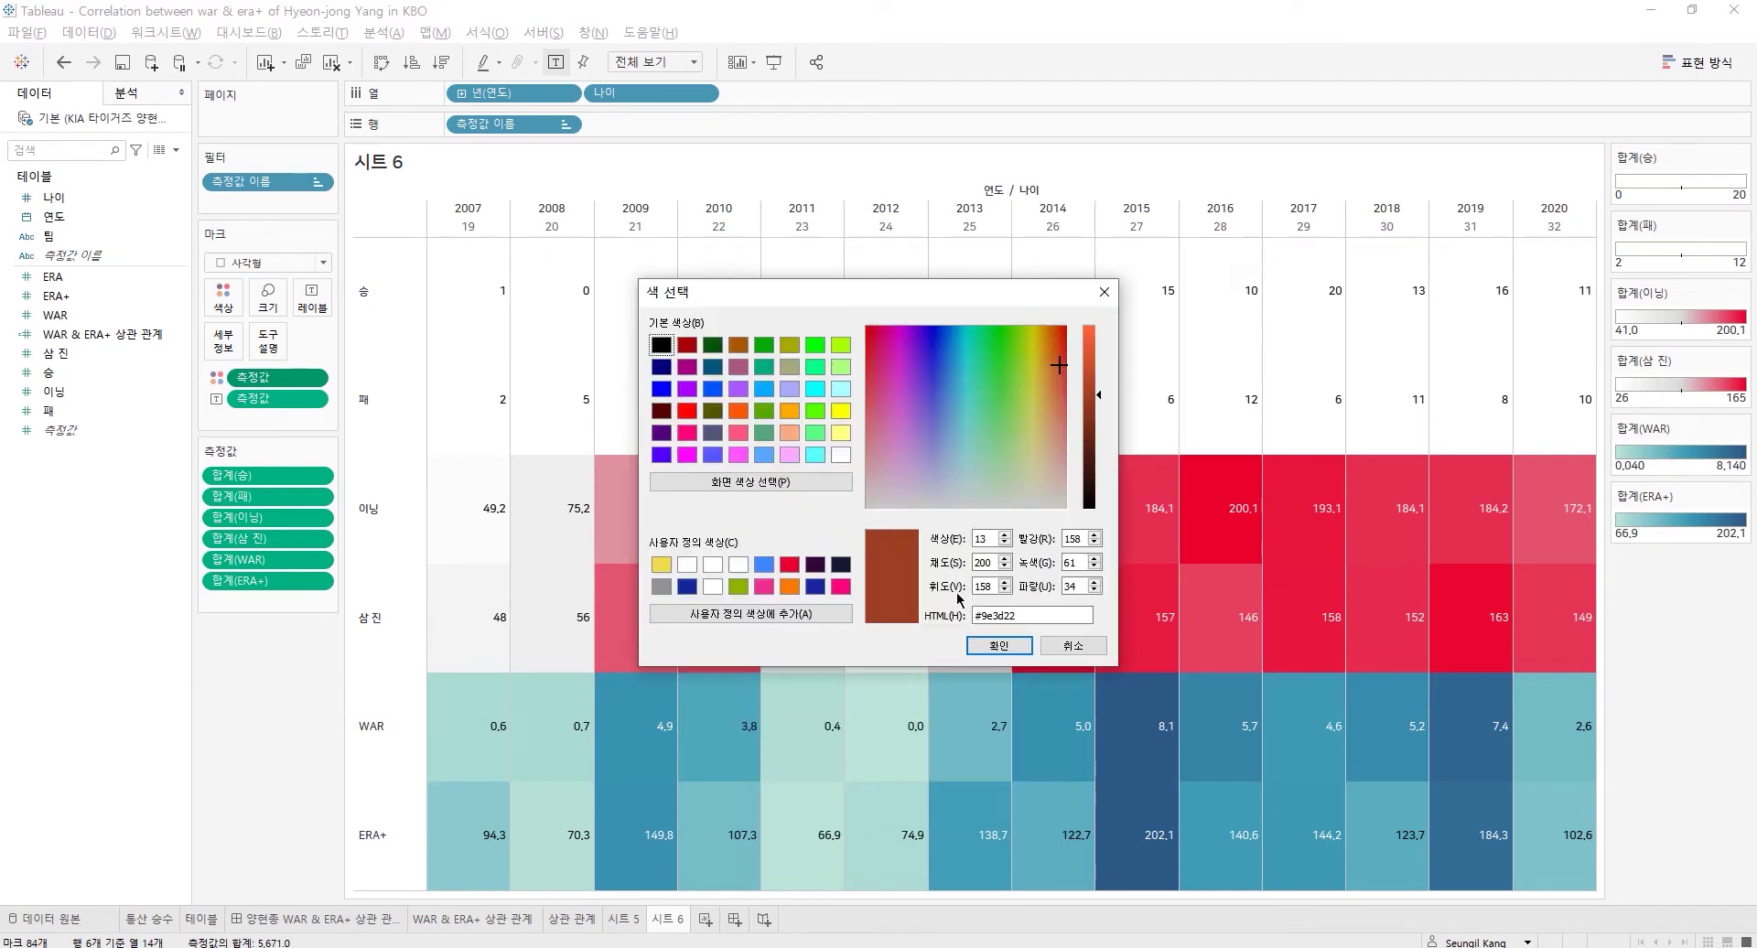
pyautogui.click(841, 455)
pyautogui.click(999, 645)
pyautogui.click(1044, 436)
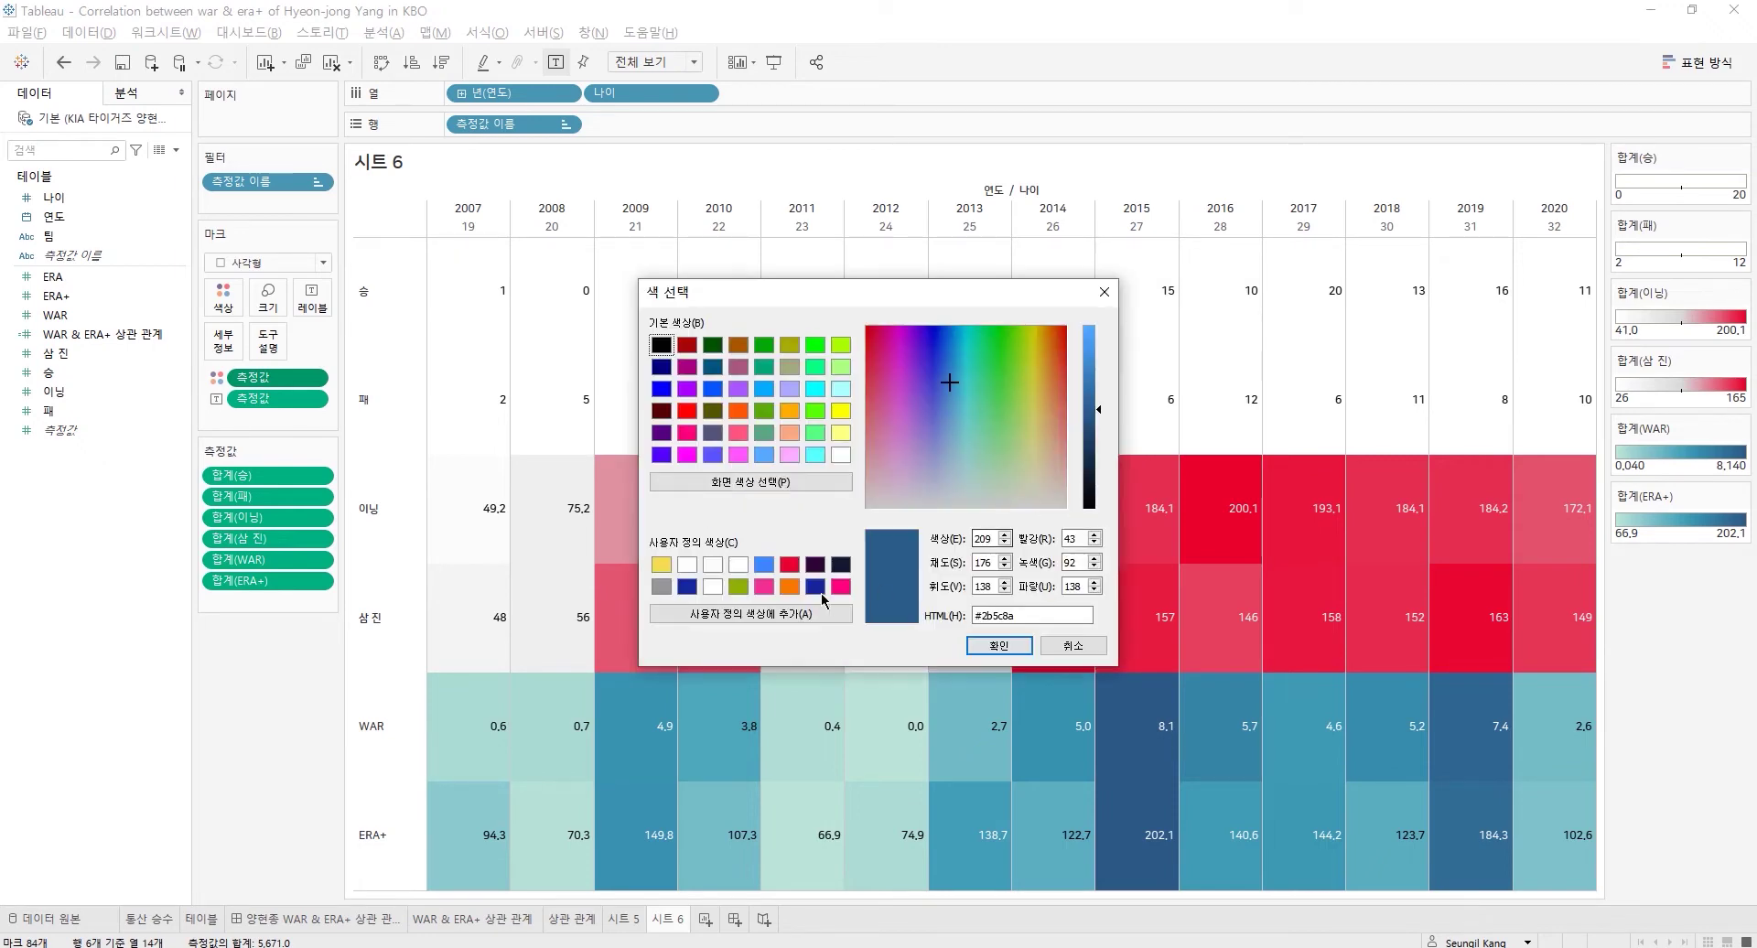
pyautogui.click(790, 567)
pyautogui.click(973, 645)
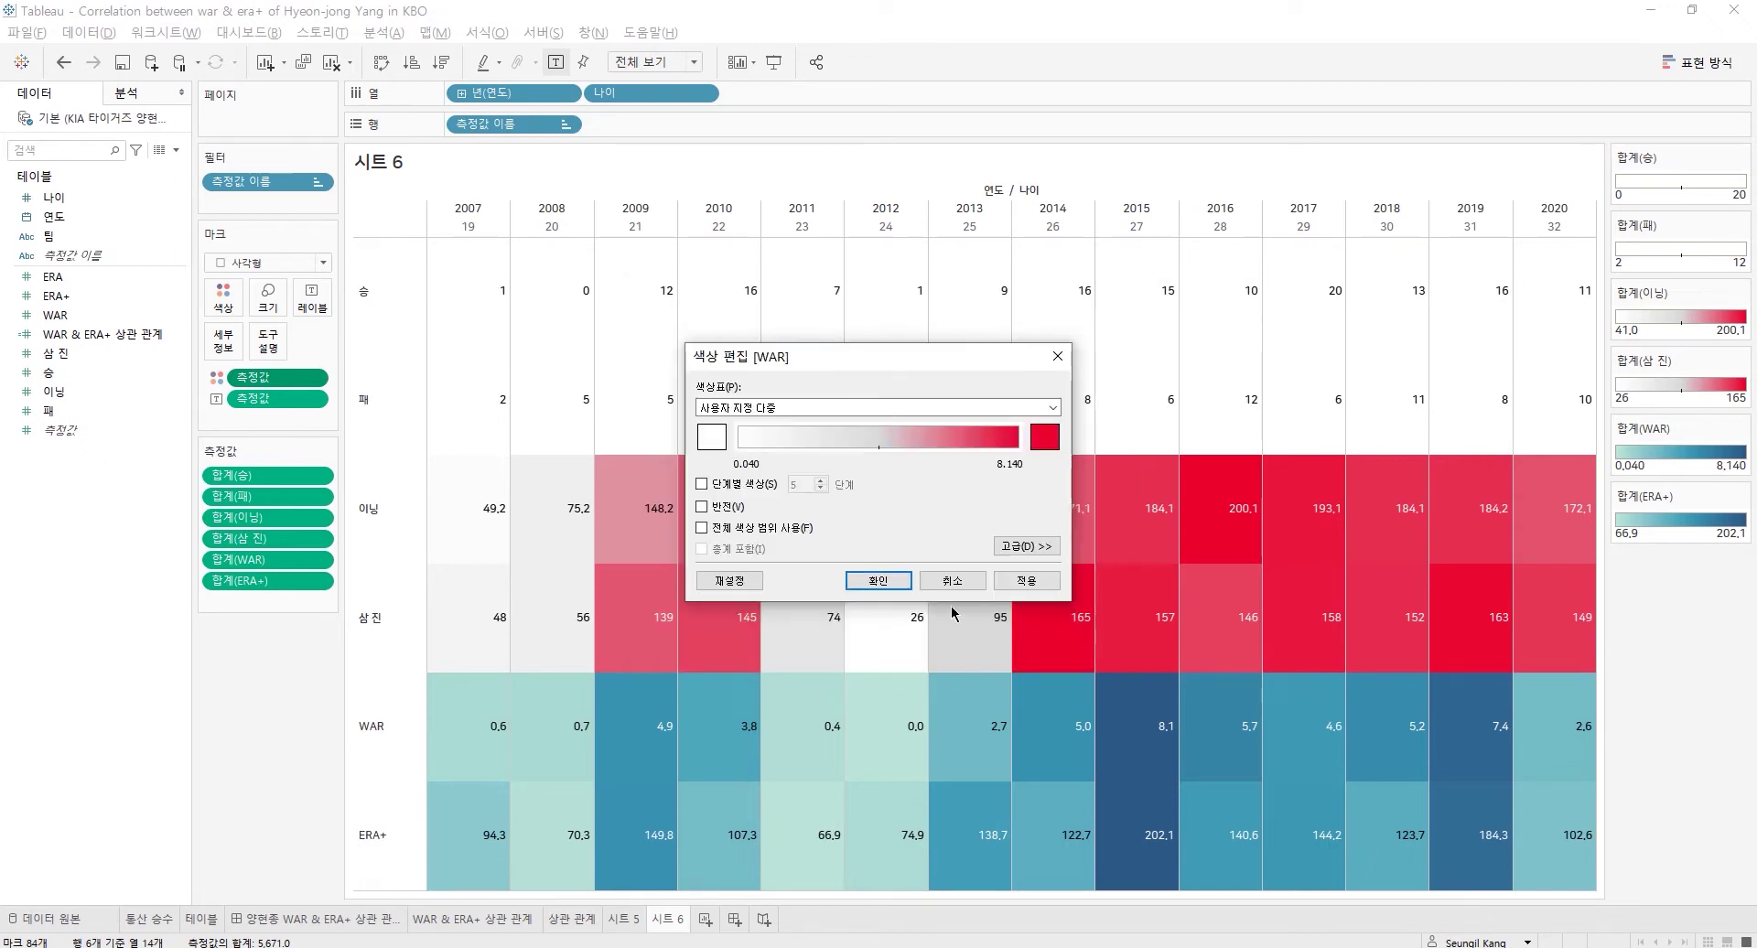
pyautogui.click(878, 580)
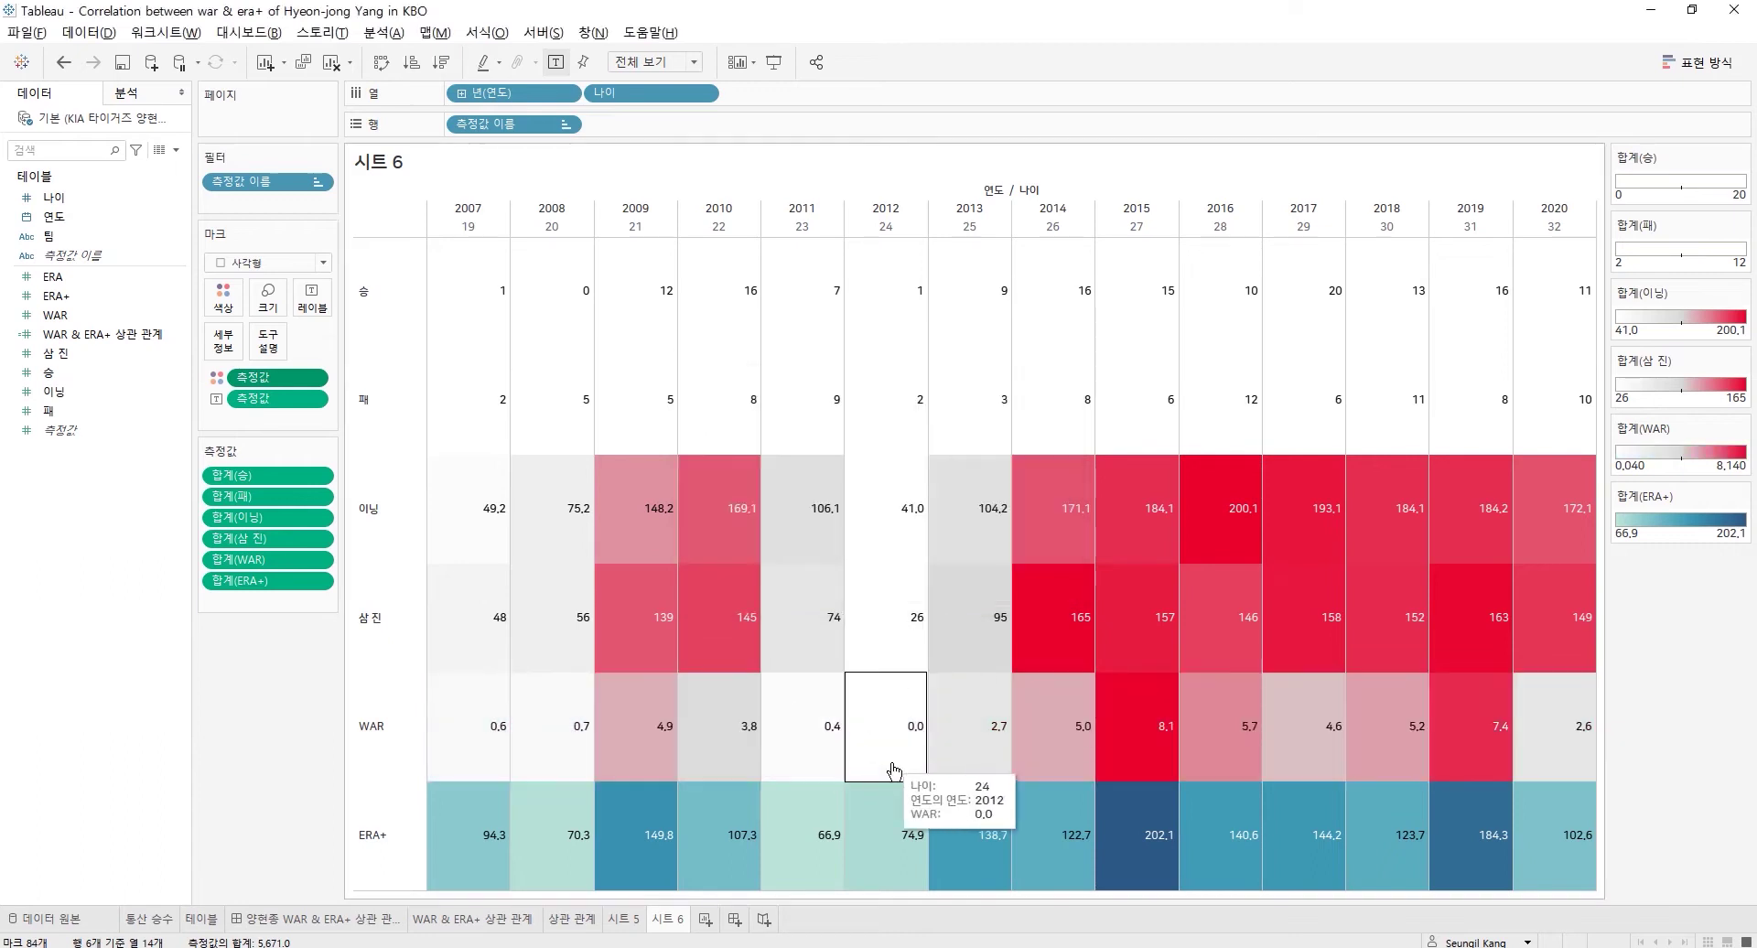
# - Apply a custom diverging palette to the ERA+ measure, with white as the start color and red #ea002c as the end color
pyautogui.moveTo(1147, 753)
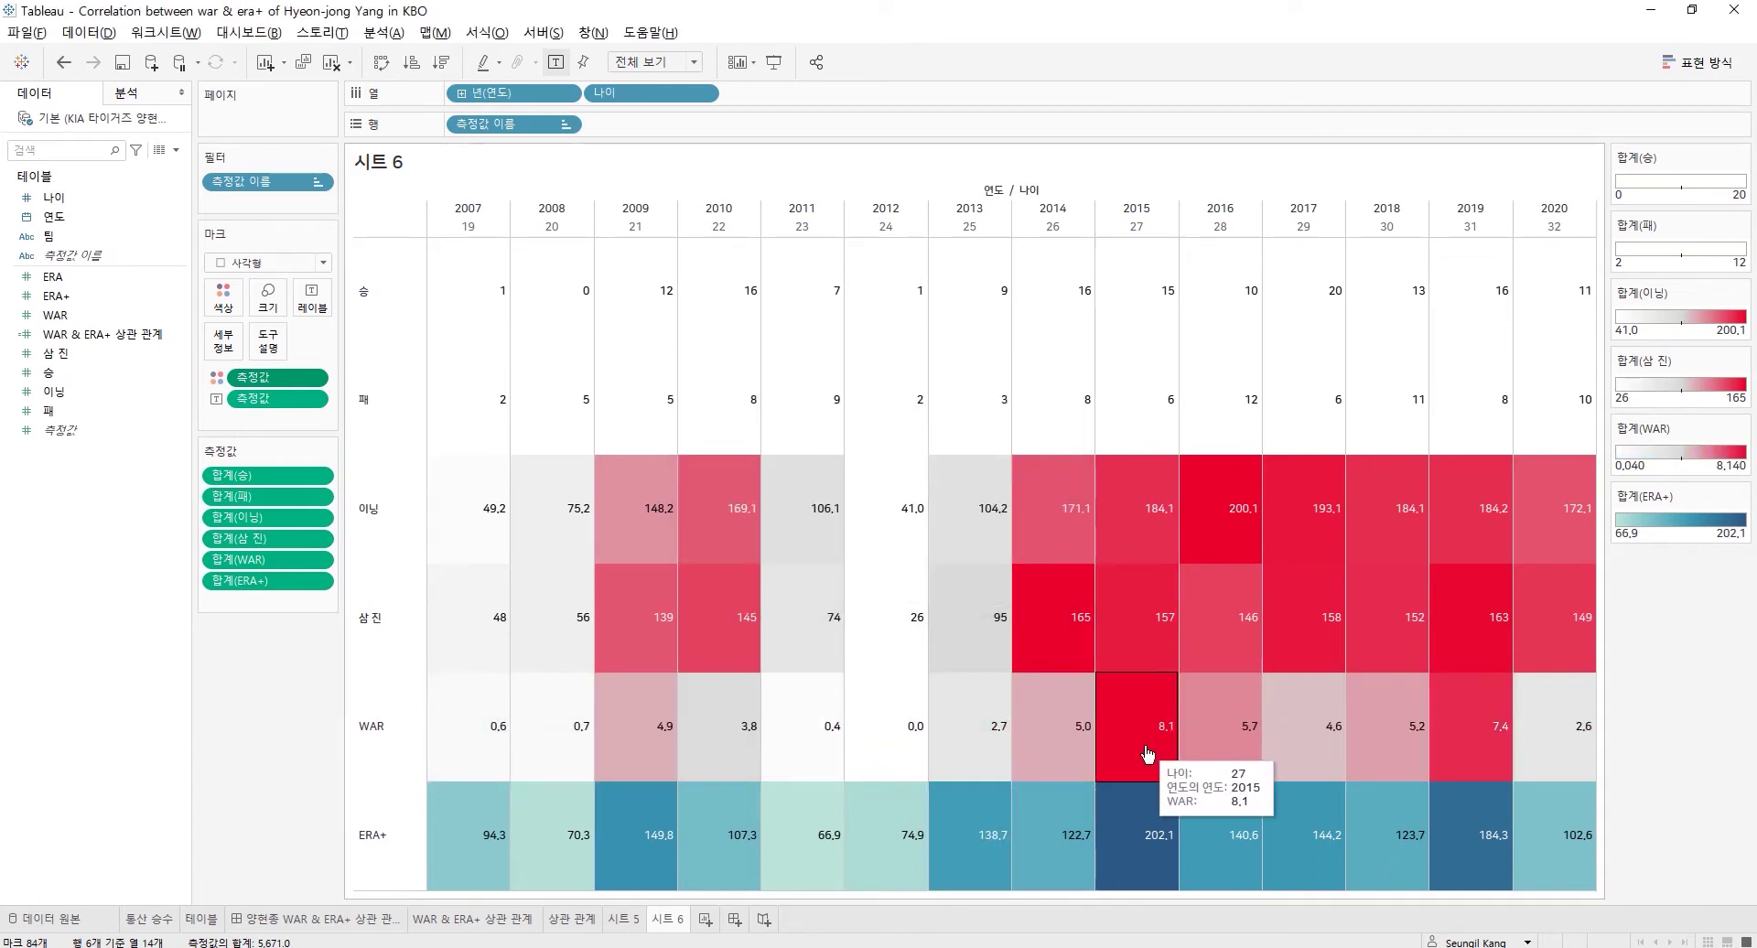
pyautogui.moveTo(1459, 752)
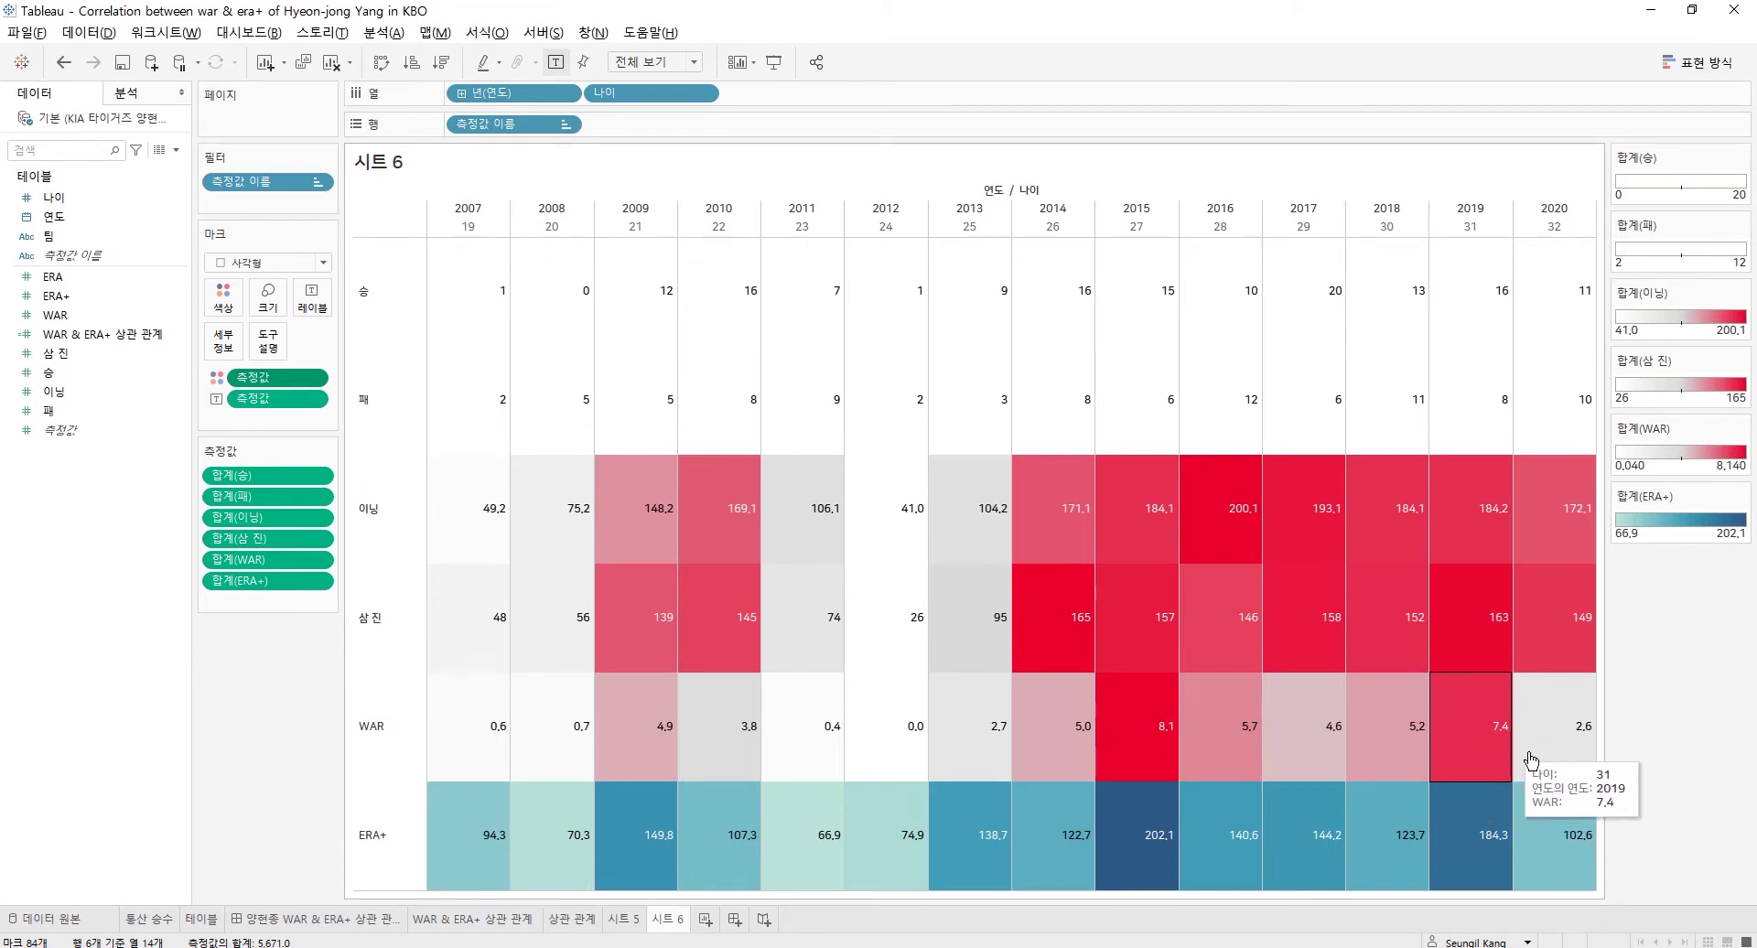
pyautogui.moveTo(1585, 754)
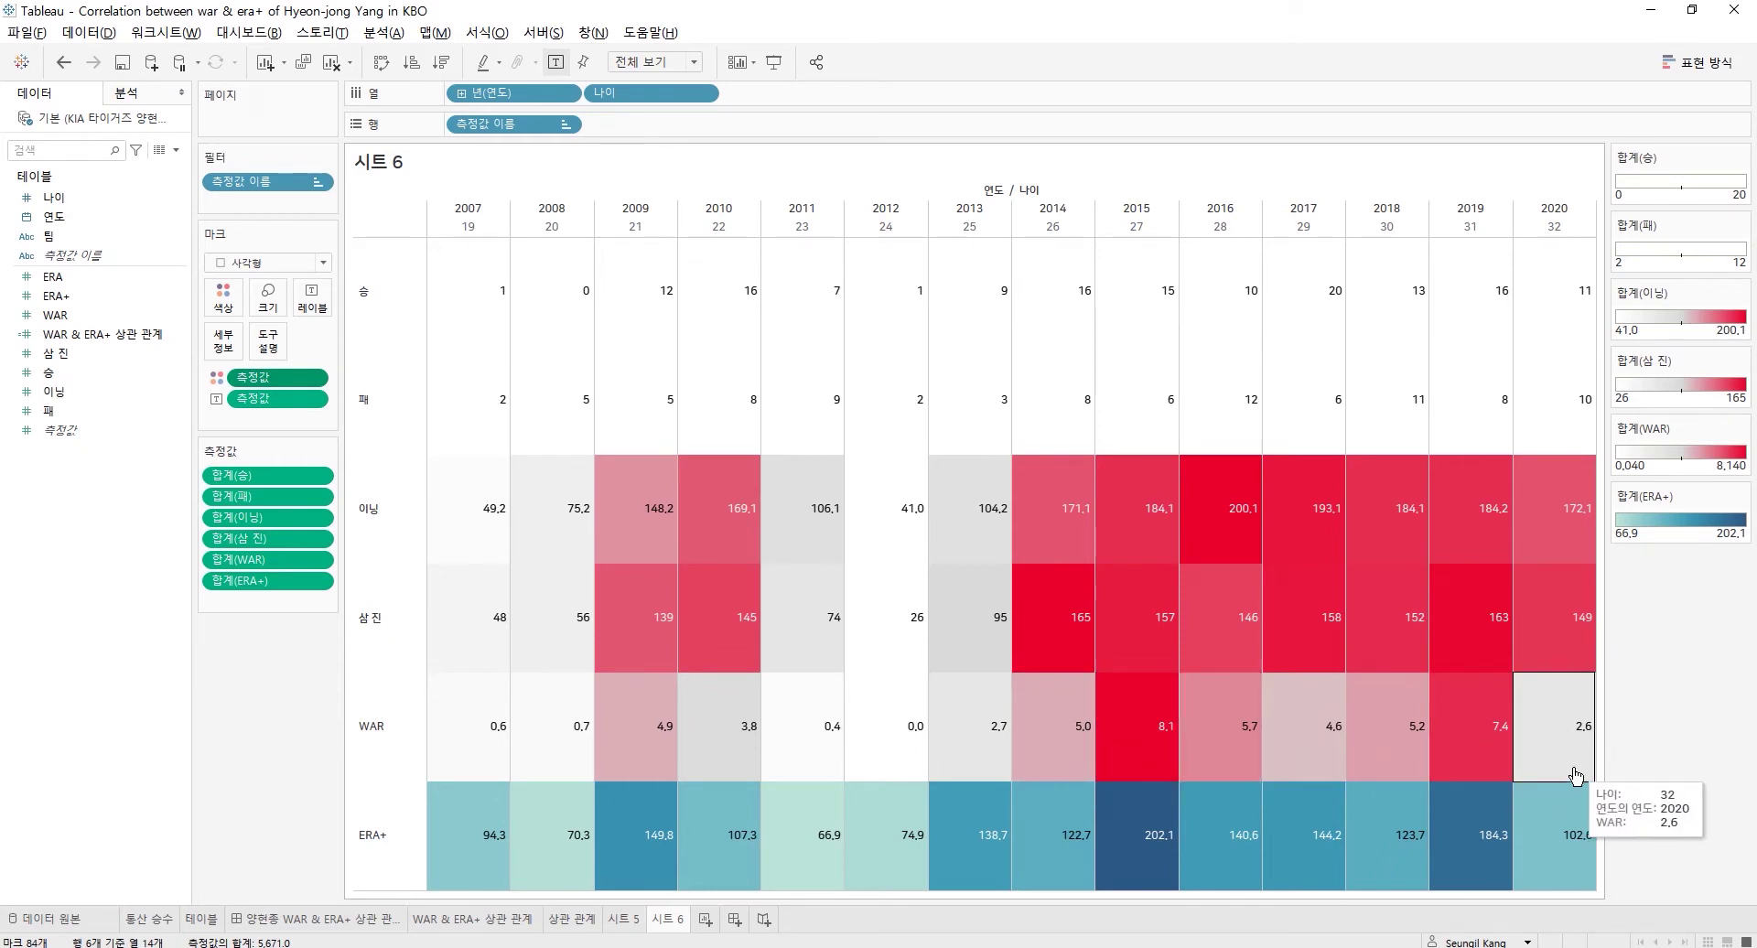
pyautogui.doubleClick(1678, 531)
pyautogui.click(850, 407)
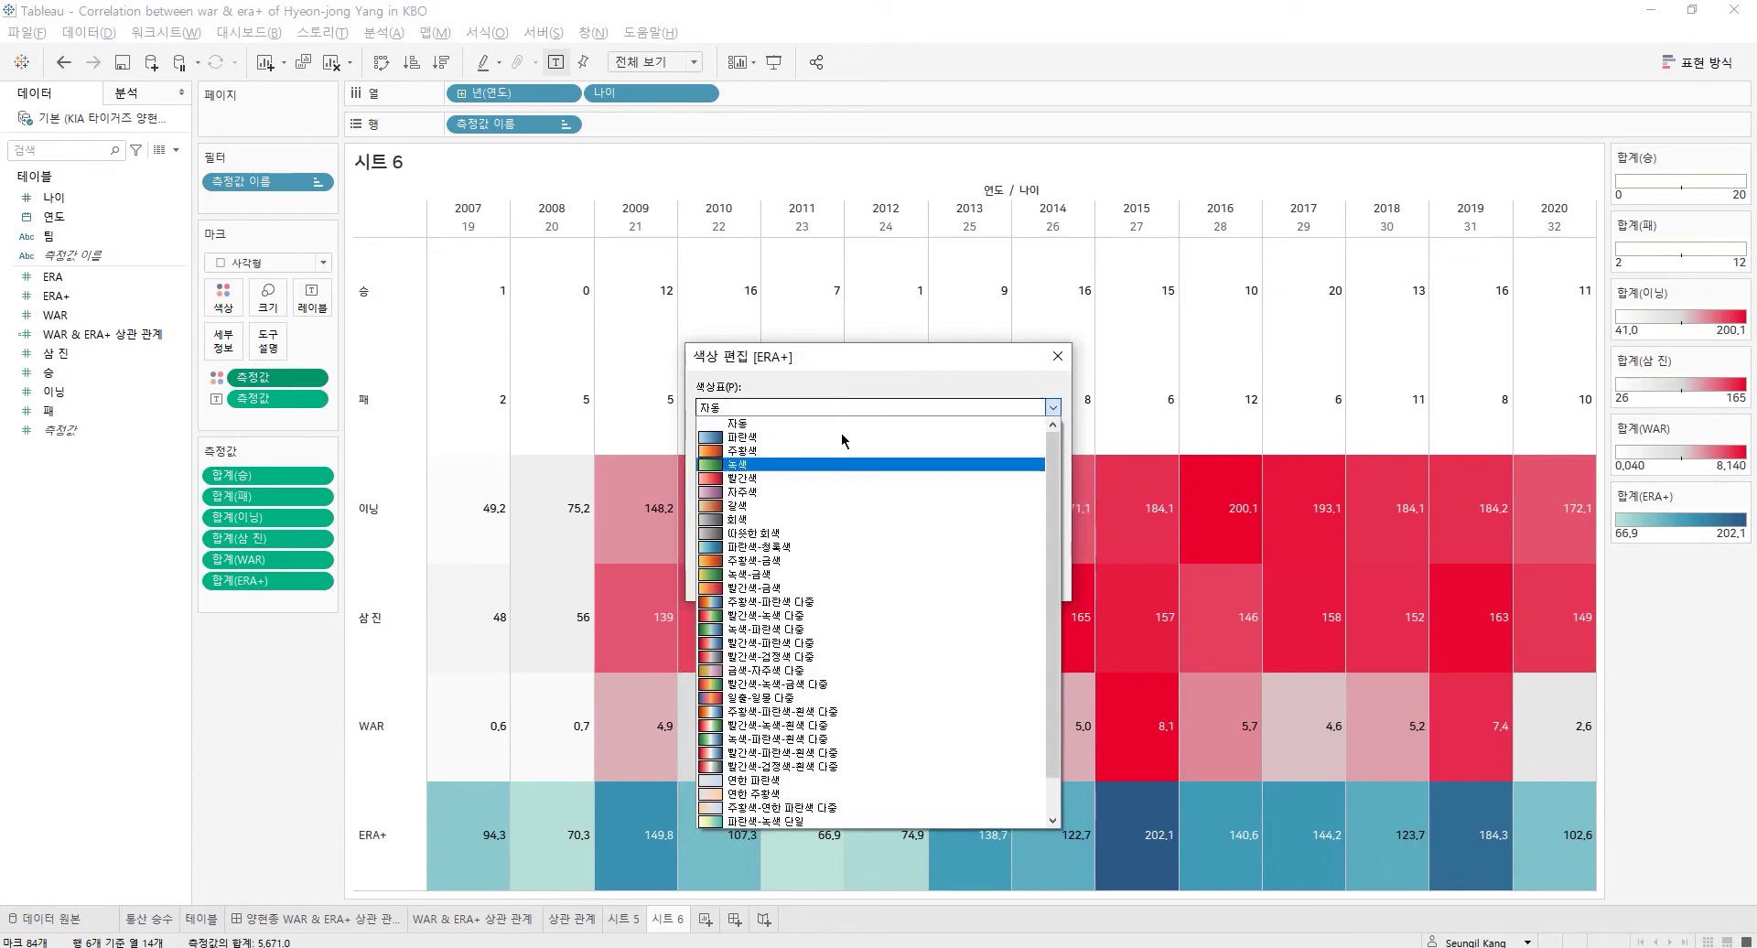
pyautogui.click(800, 822)
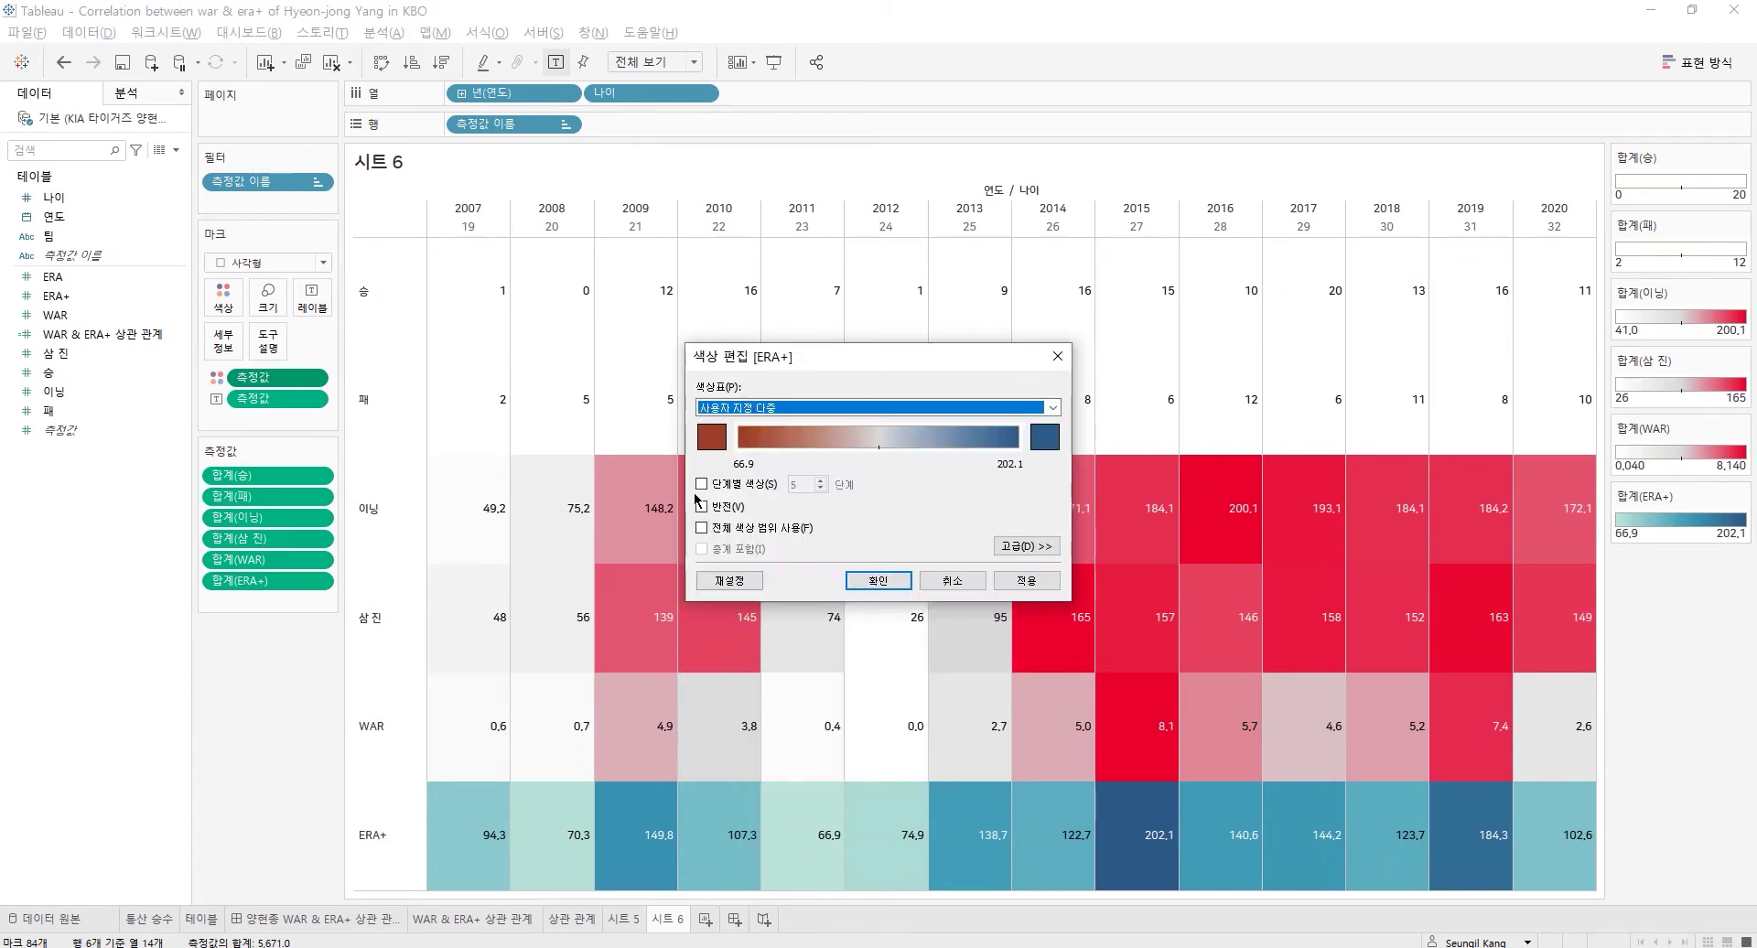
pyautogui.click(711, 437)
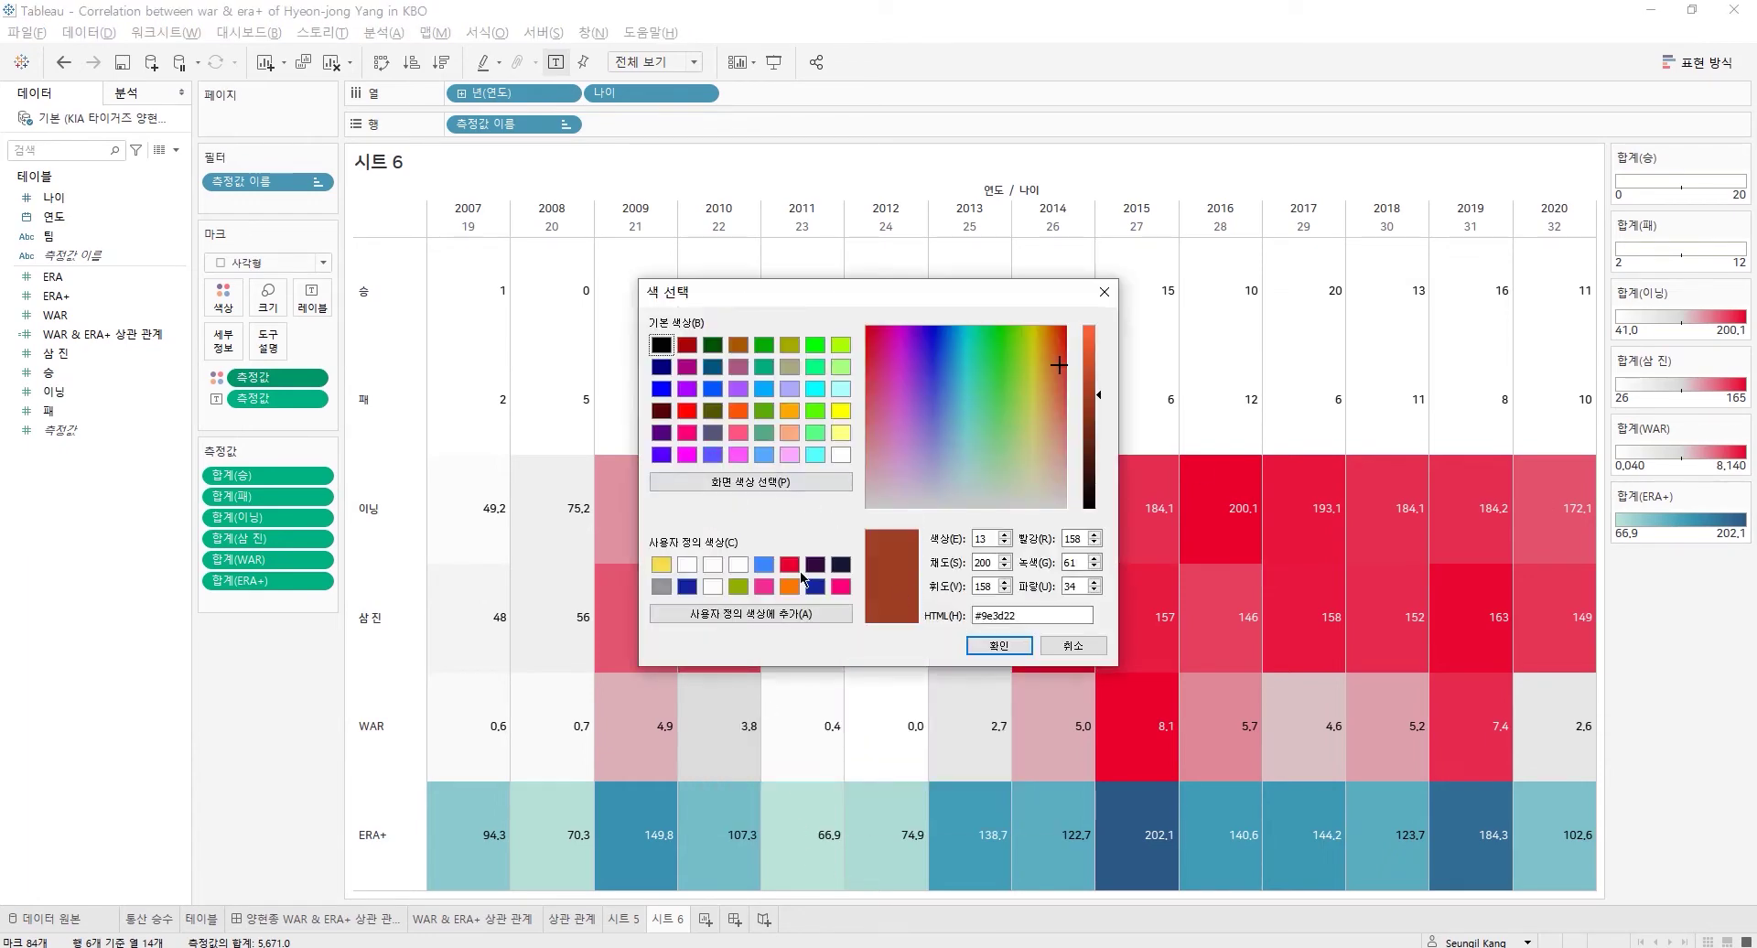
pyautogui.click(998, 645)
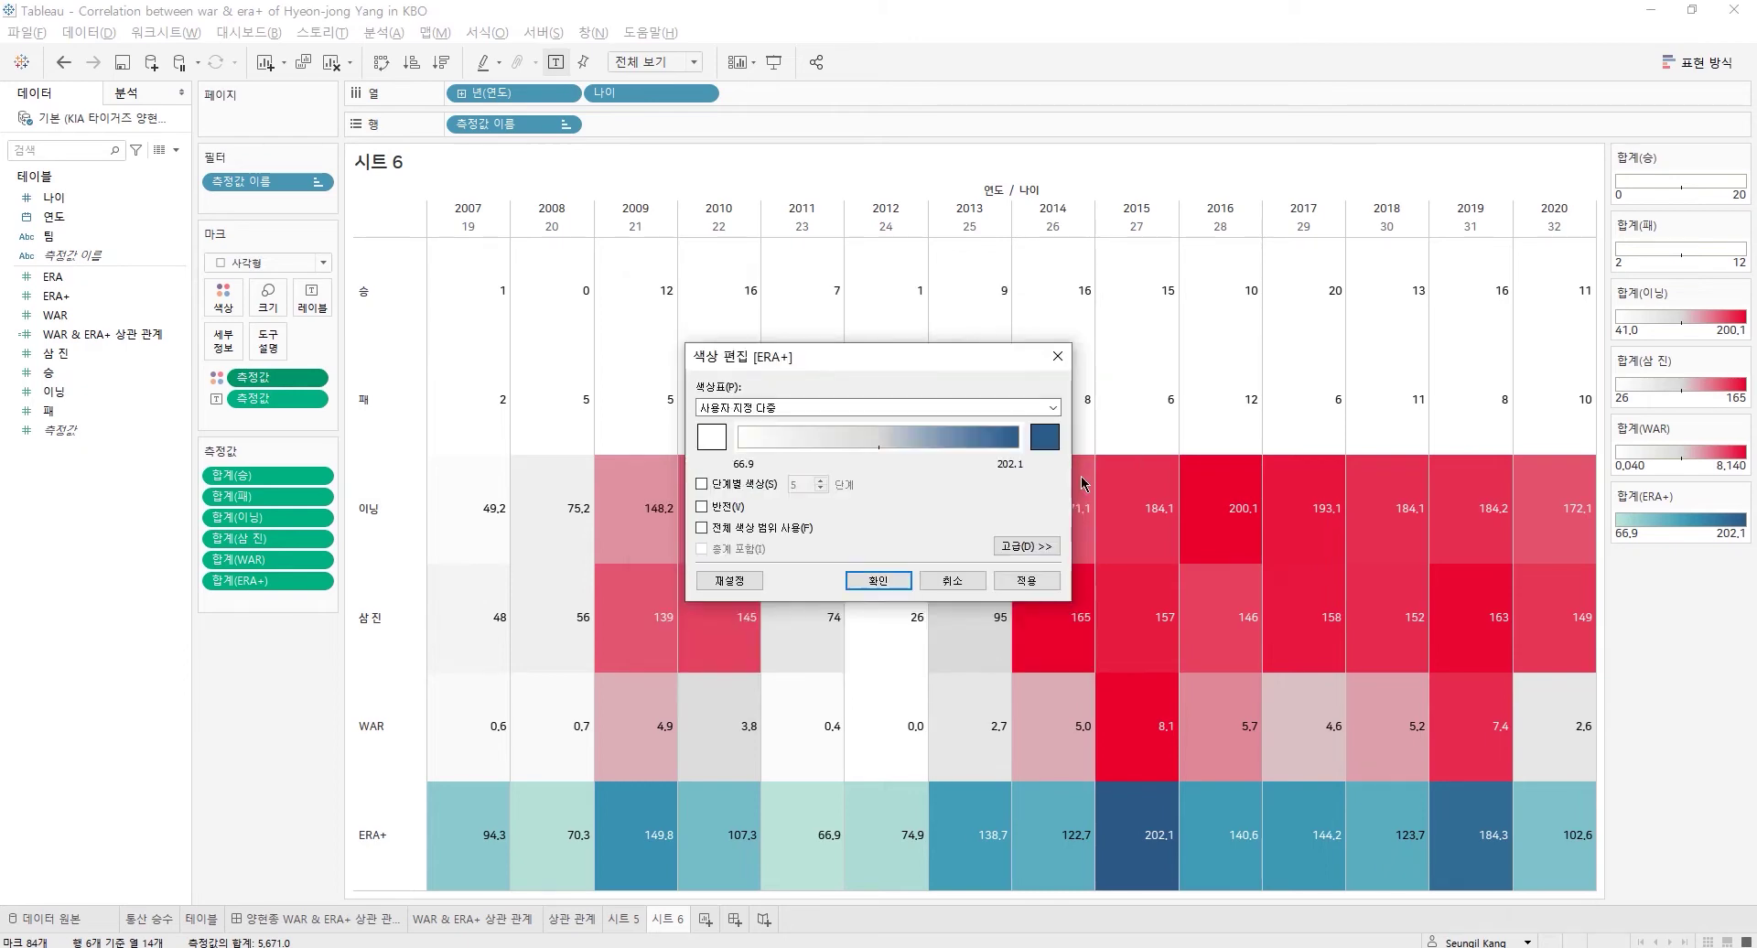
pyautogui.click(1044, 437)
pyautogui.click(789, 564)
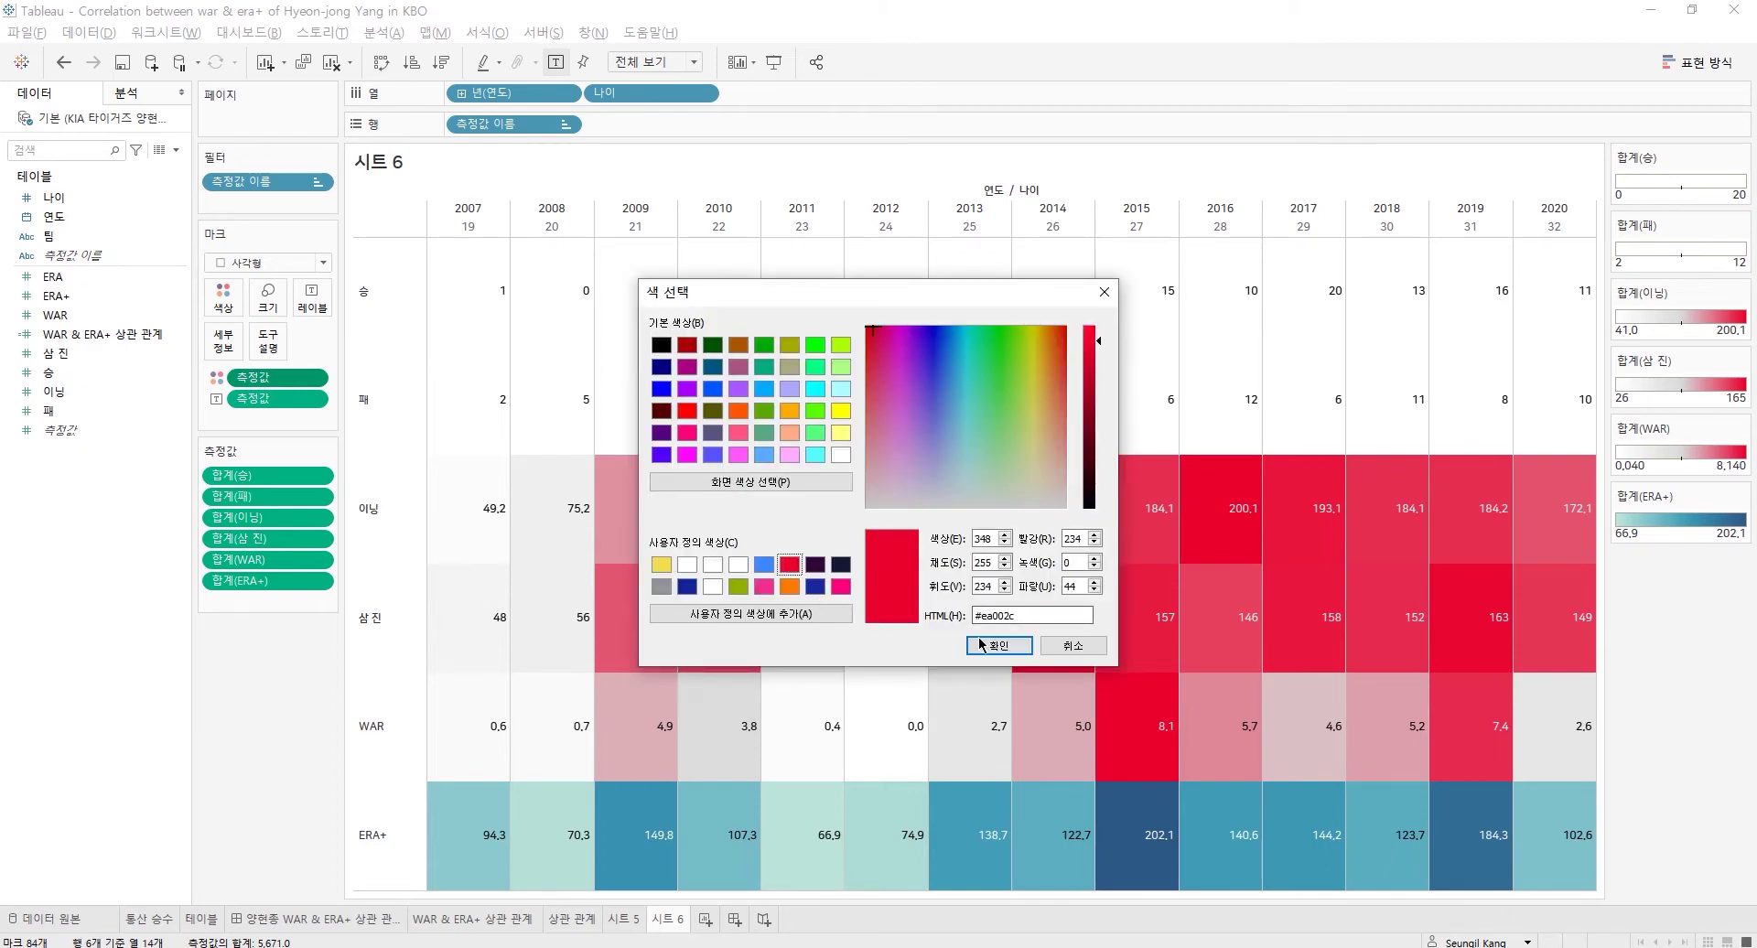
pyautogui.click(998, 645)
pyautogui.click(877, 580)
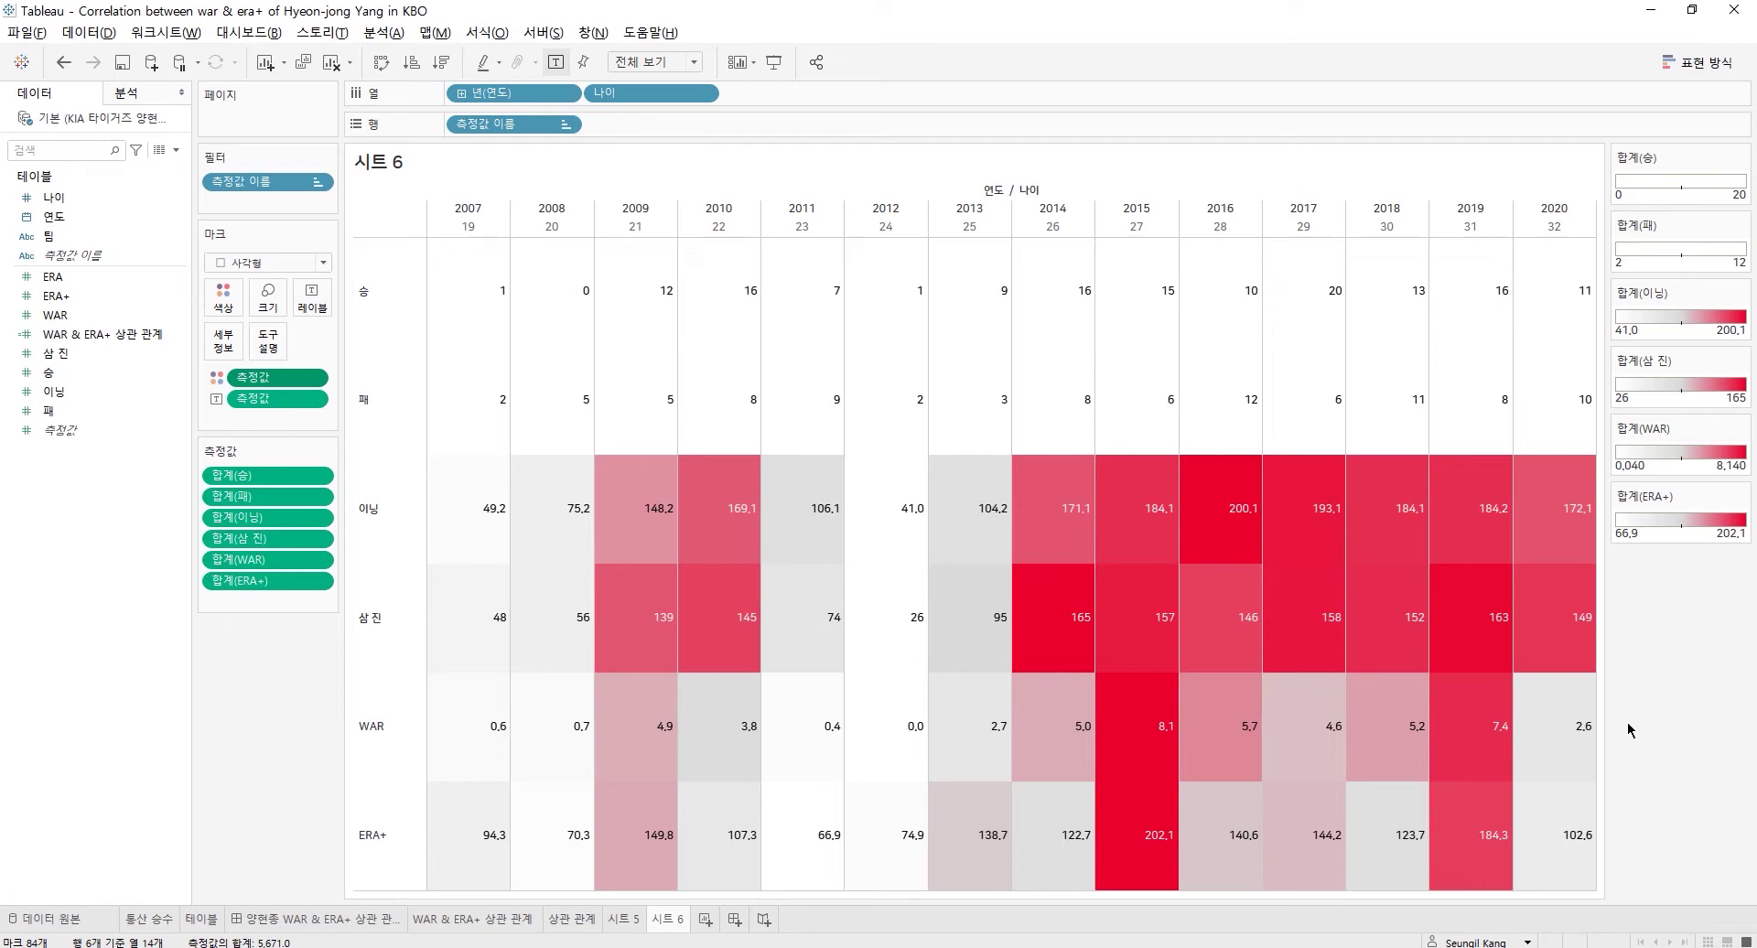
# - Create a new worksheet and plot WAR on rows against ERA+ on columns
pyautogui.click(706, 920)
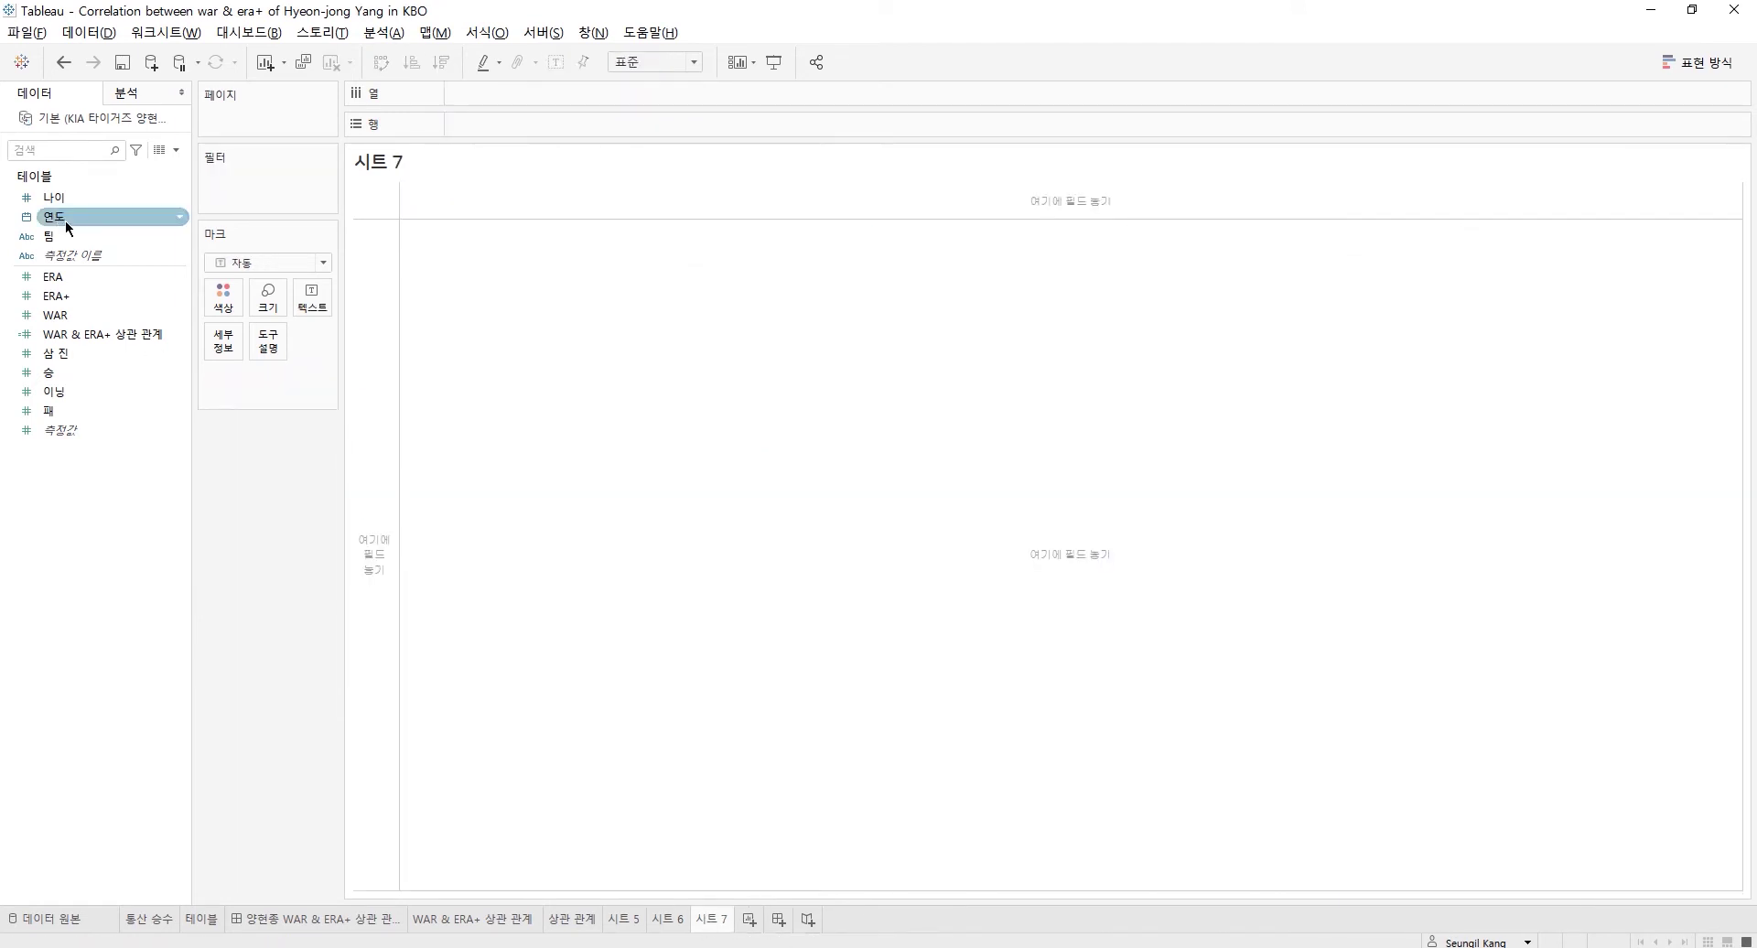
pyautogui.doubleClick(75, 314)
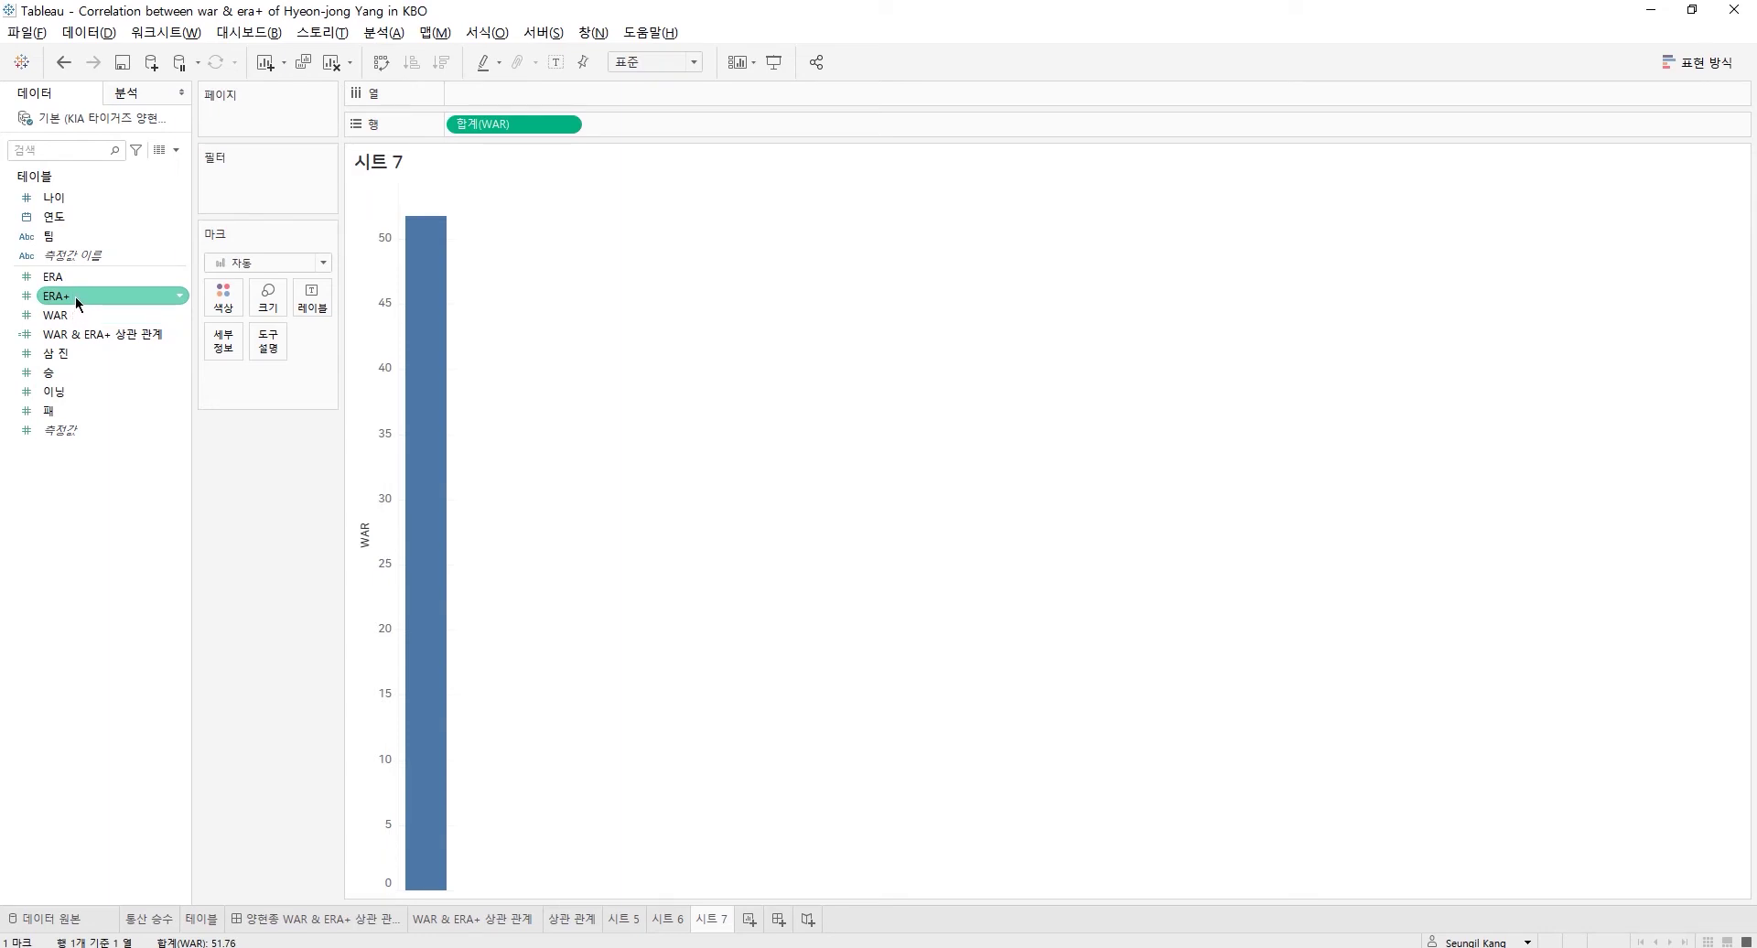
pyautogui.doubleClick(75, 296)
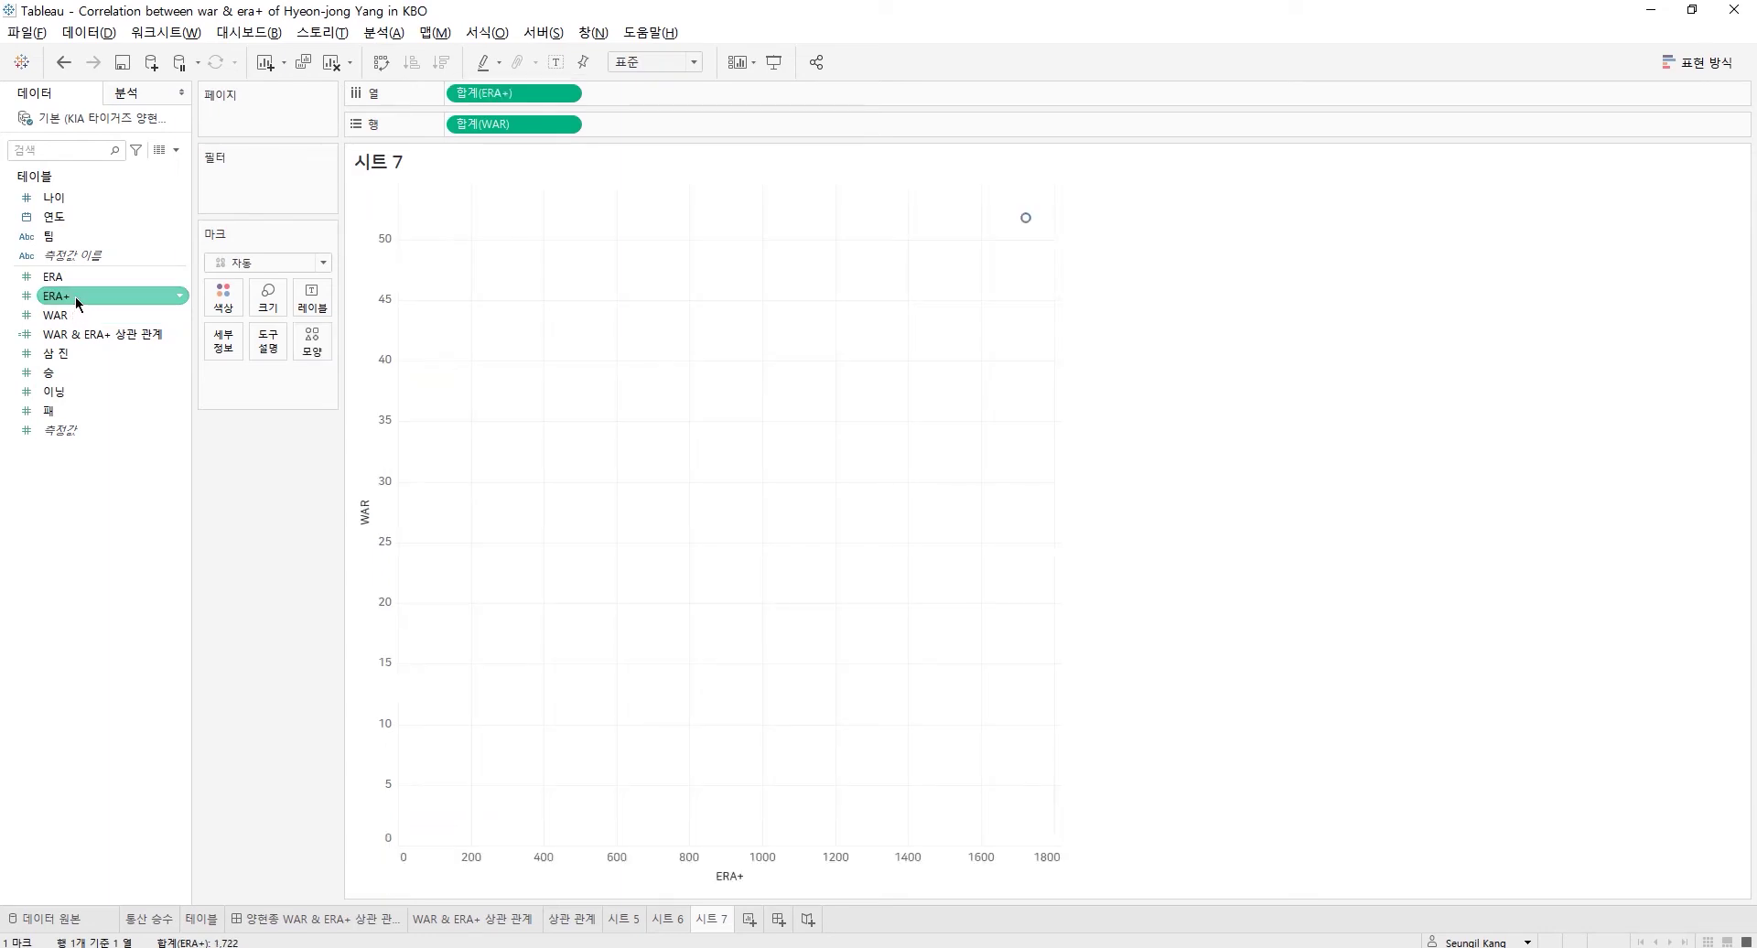
# - Split the scatter plot into one mark per year by adding 연도 as detail, and swap the rows and columns
pyautogui.moveTo(1025, 222)
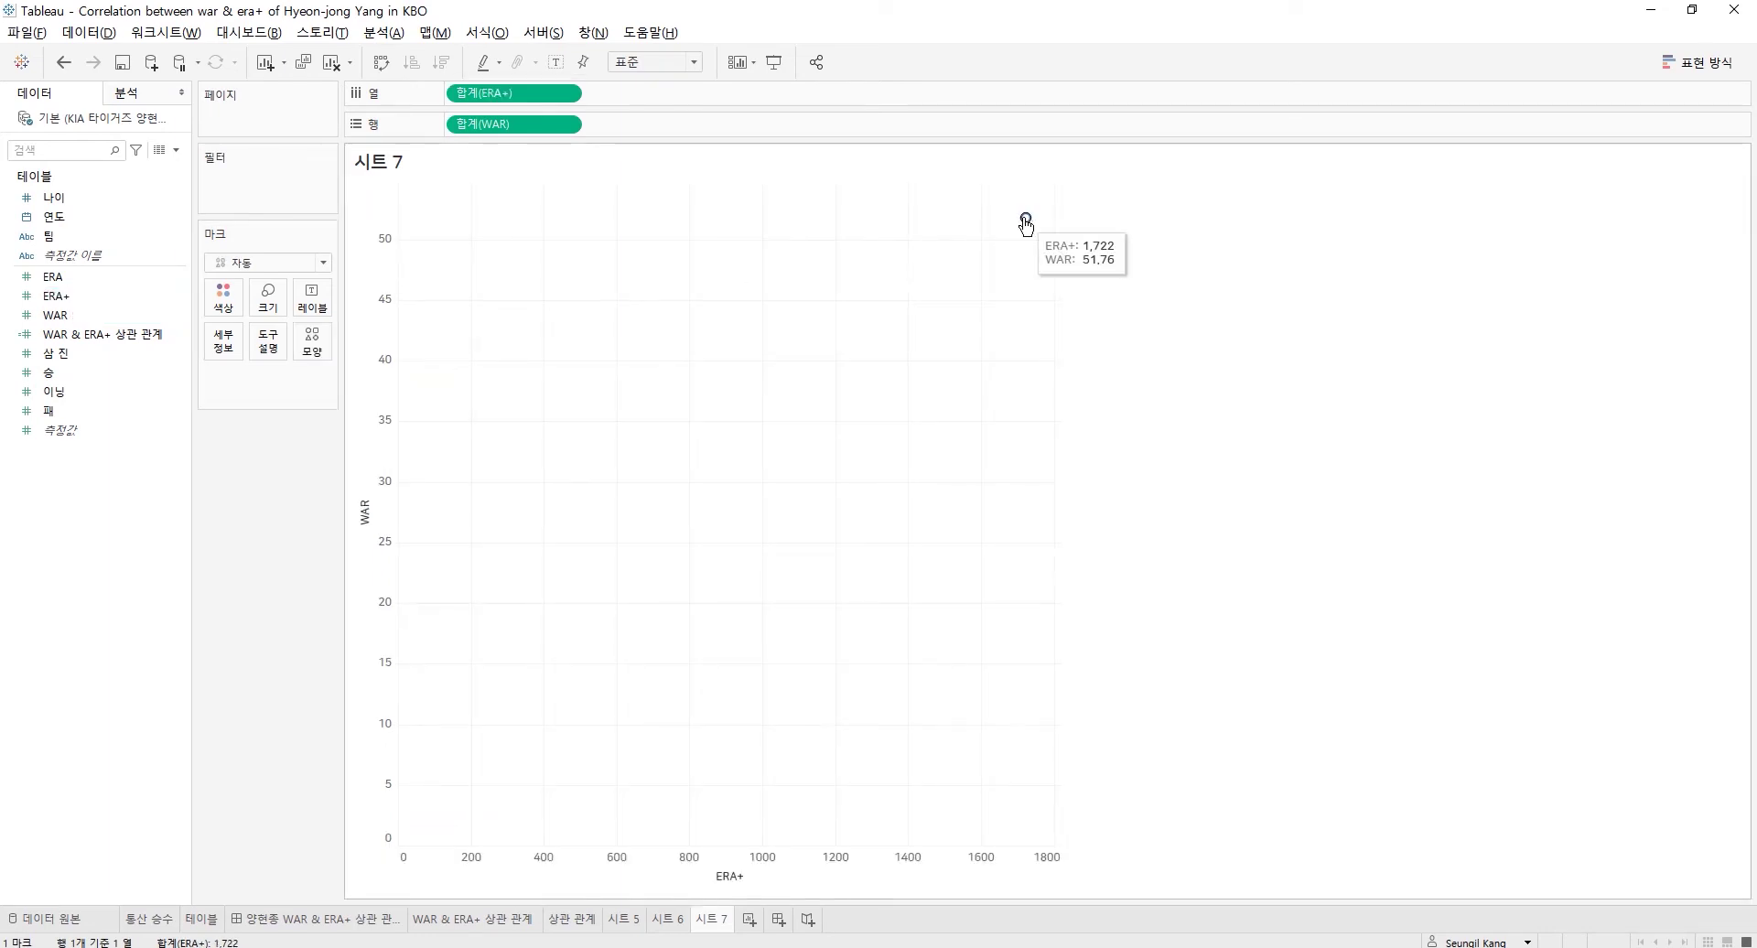
pyautogui.moveTo(58, 219); pyautogui.dragTo(225, 346)
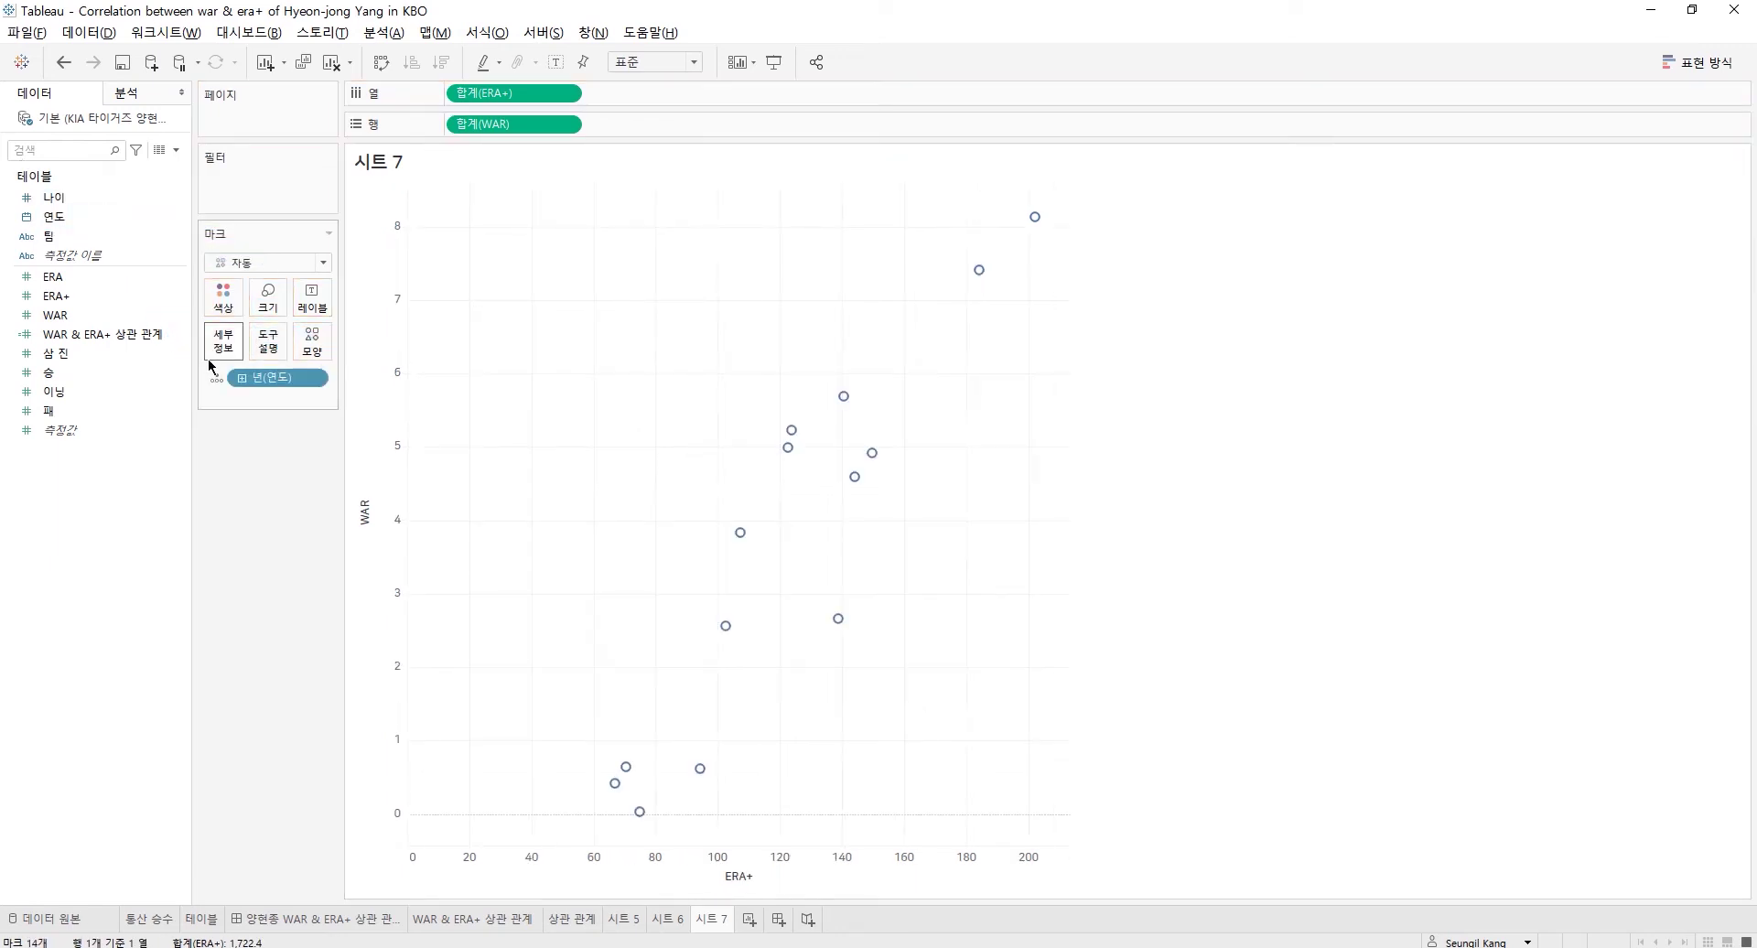
pyautogui.click(382, 62)
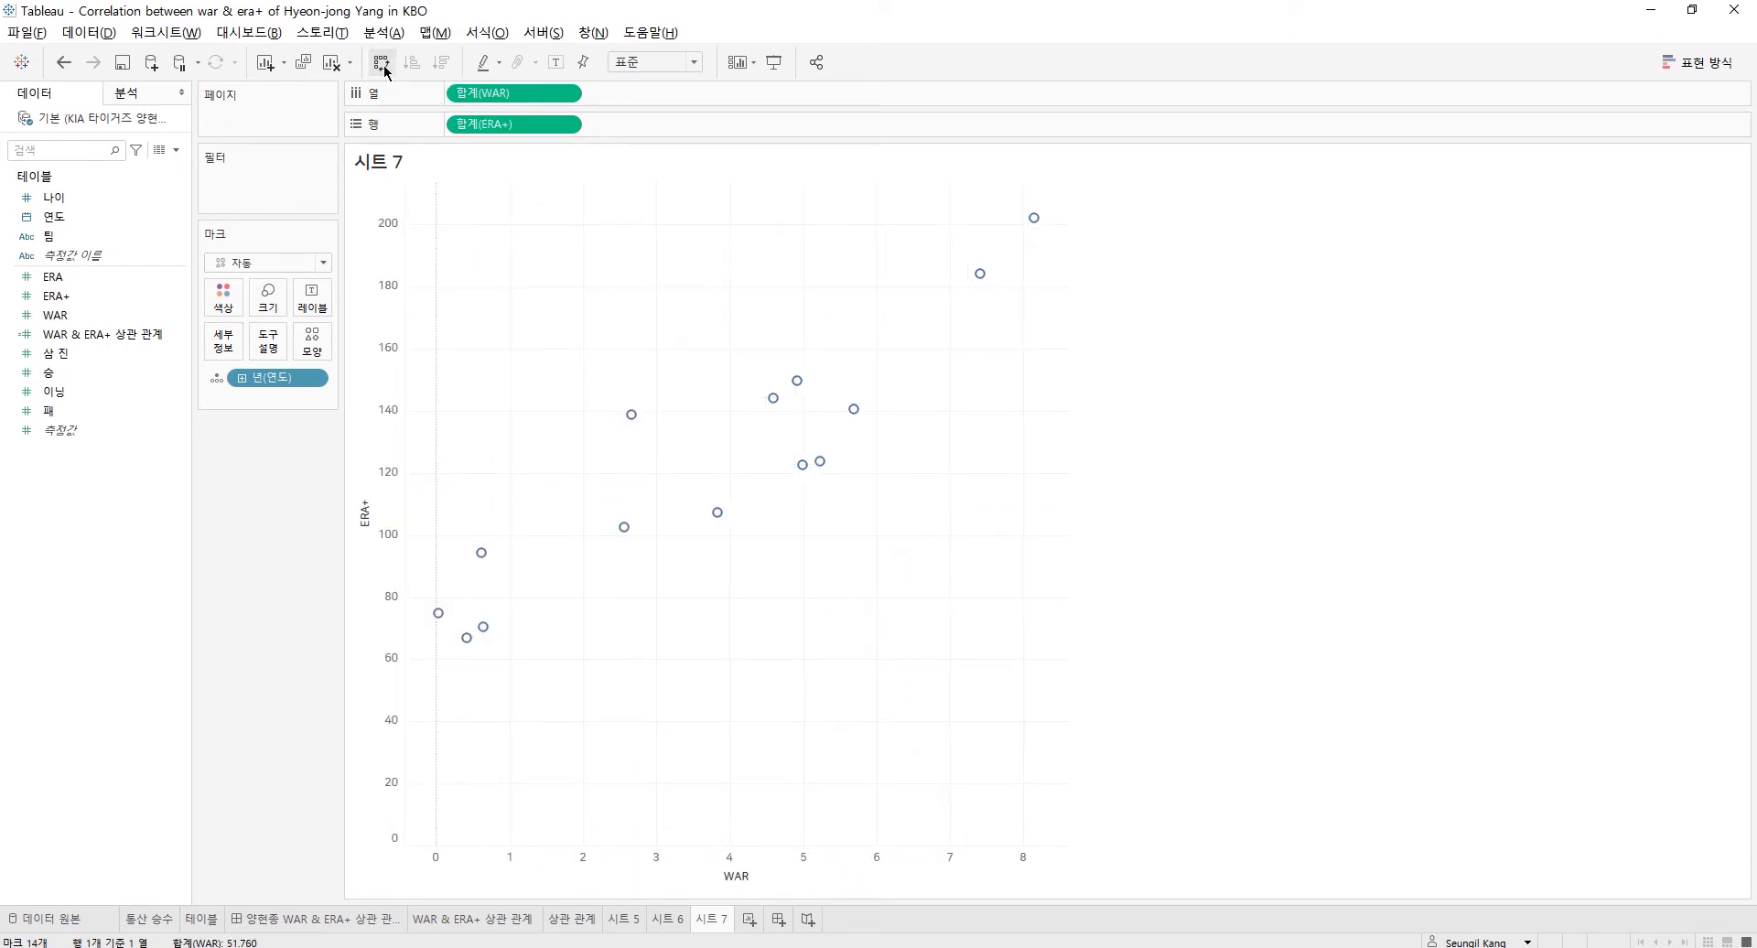
# - Add average lines for both WAR and ERA+ and a polynomial trend line to the scatter plot
pyautogui.click(142, 94)
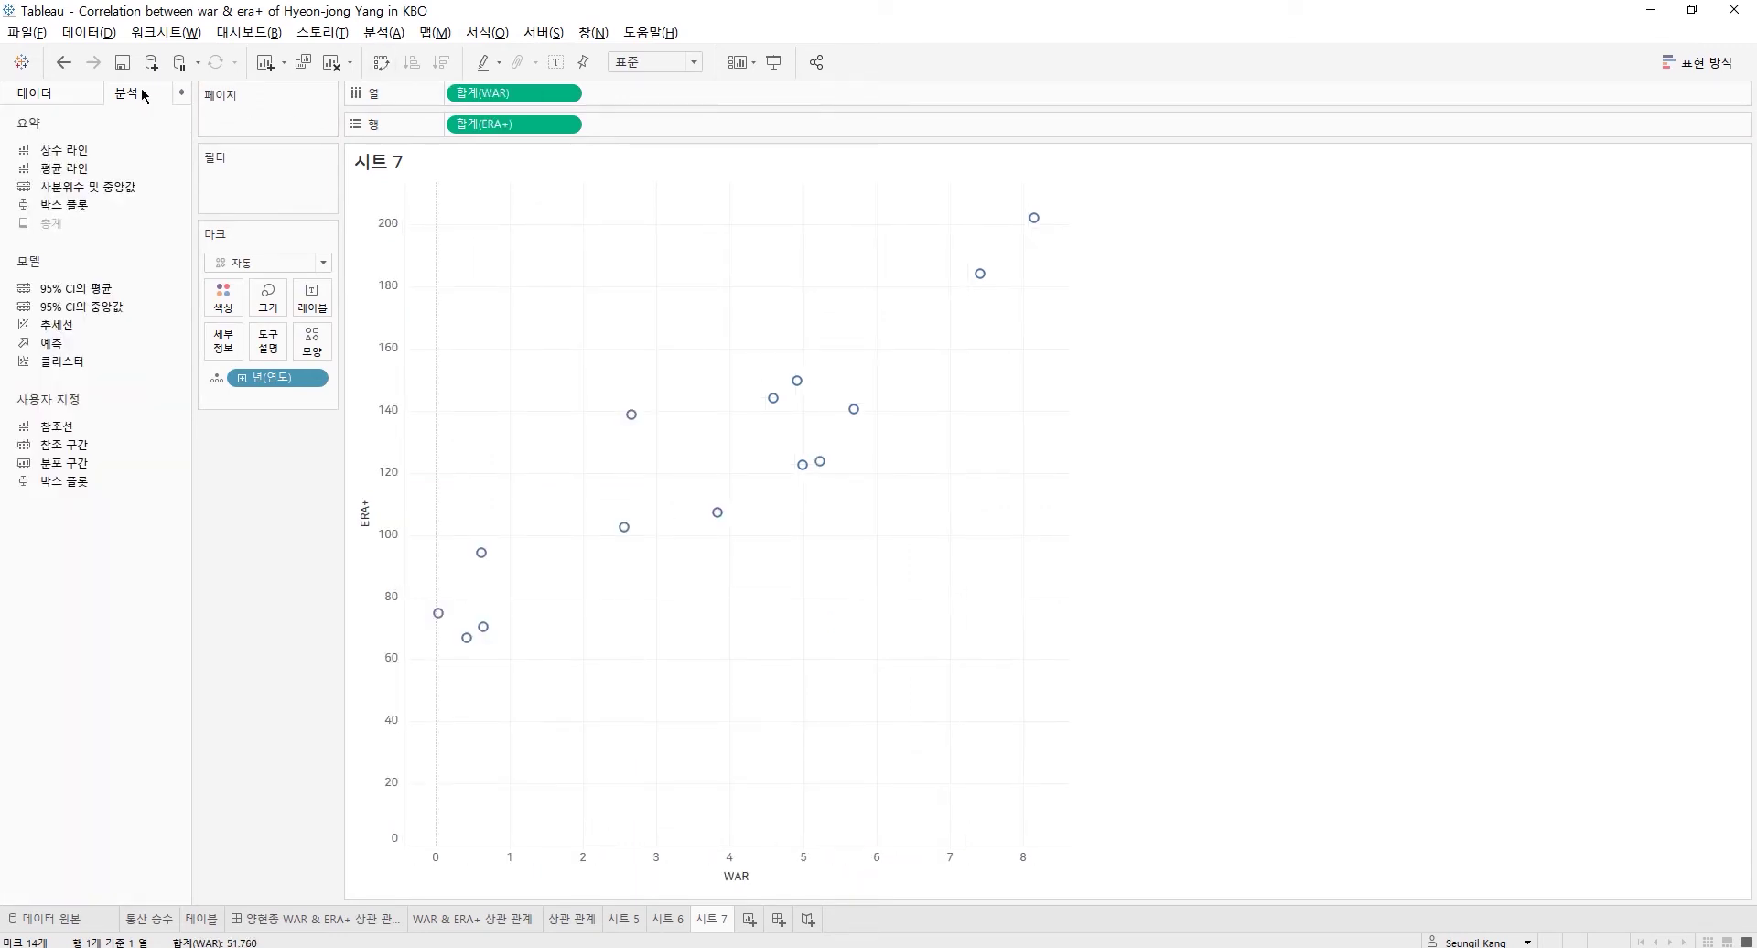
pyautogui.moveTo(64, 169); pyautogui.dragTo(500, 240)
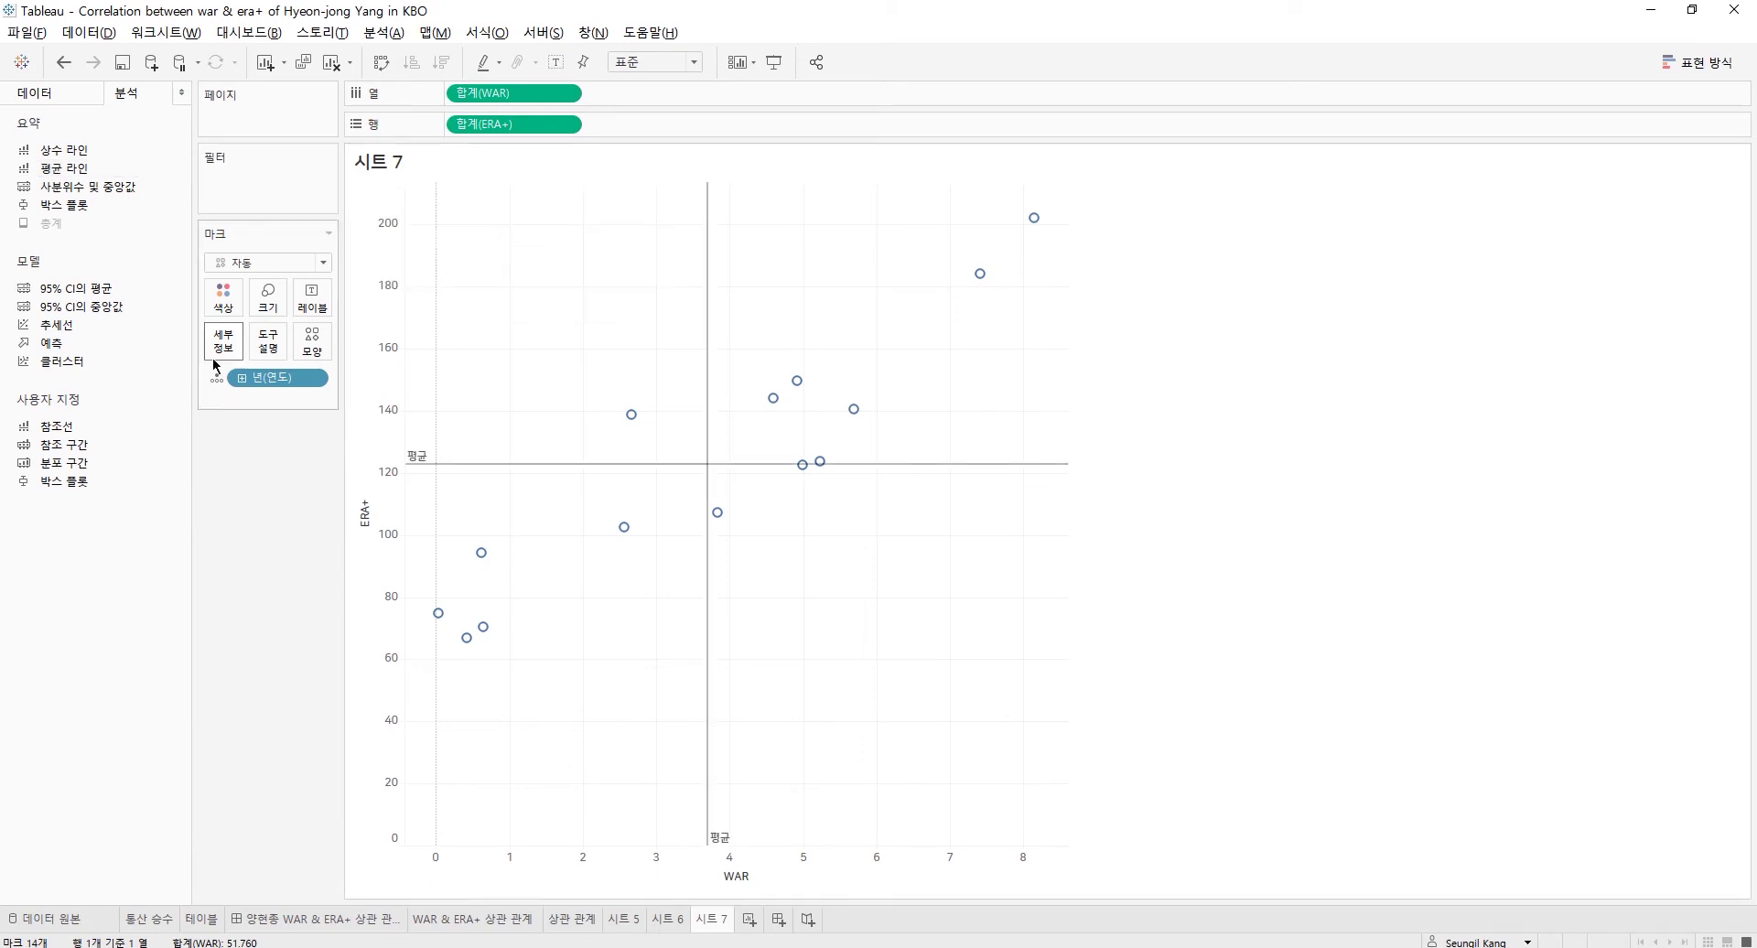
pyautogui.moveTo(66, 326); pyautogui.dragTo(729, 234)
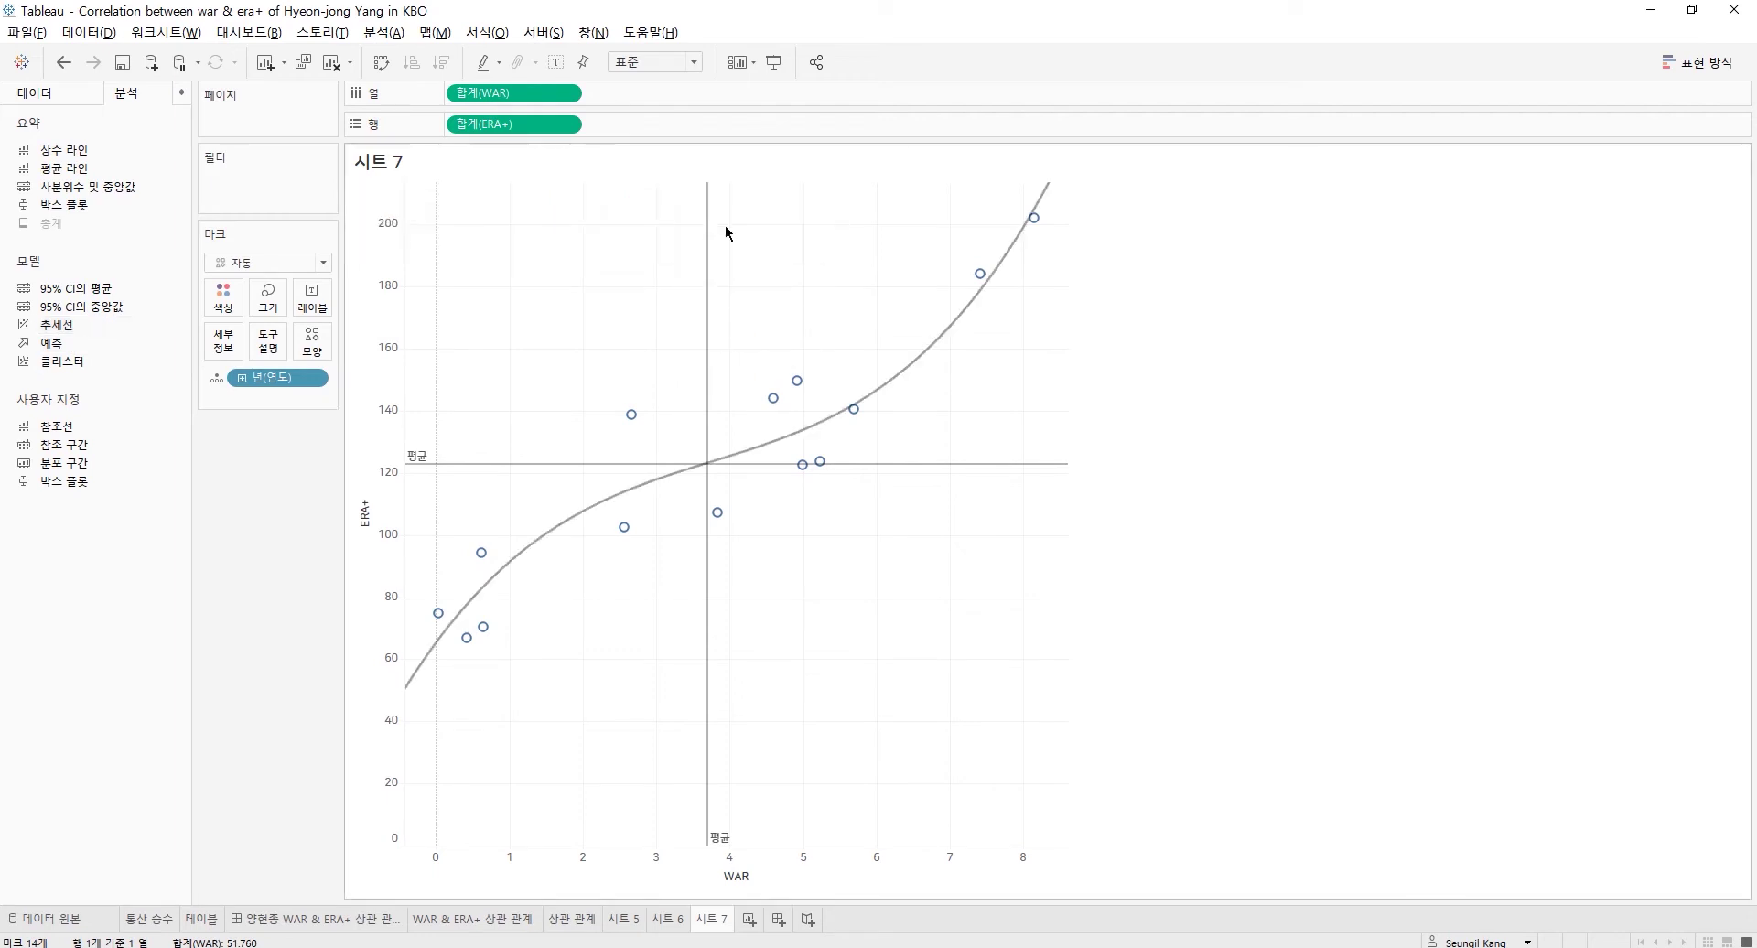
# - Exclude zero from the ERA+ axis range
pyautogui.rightClick(378, 468)
pyautogui.click(389, 472)
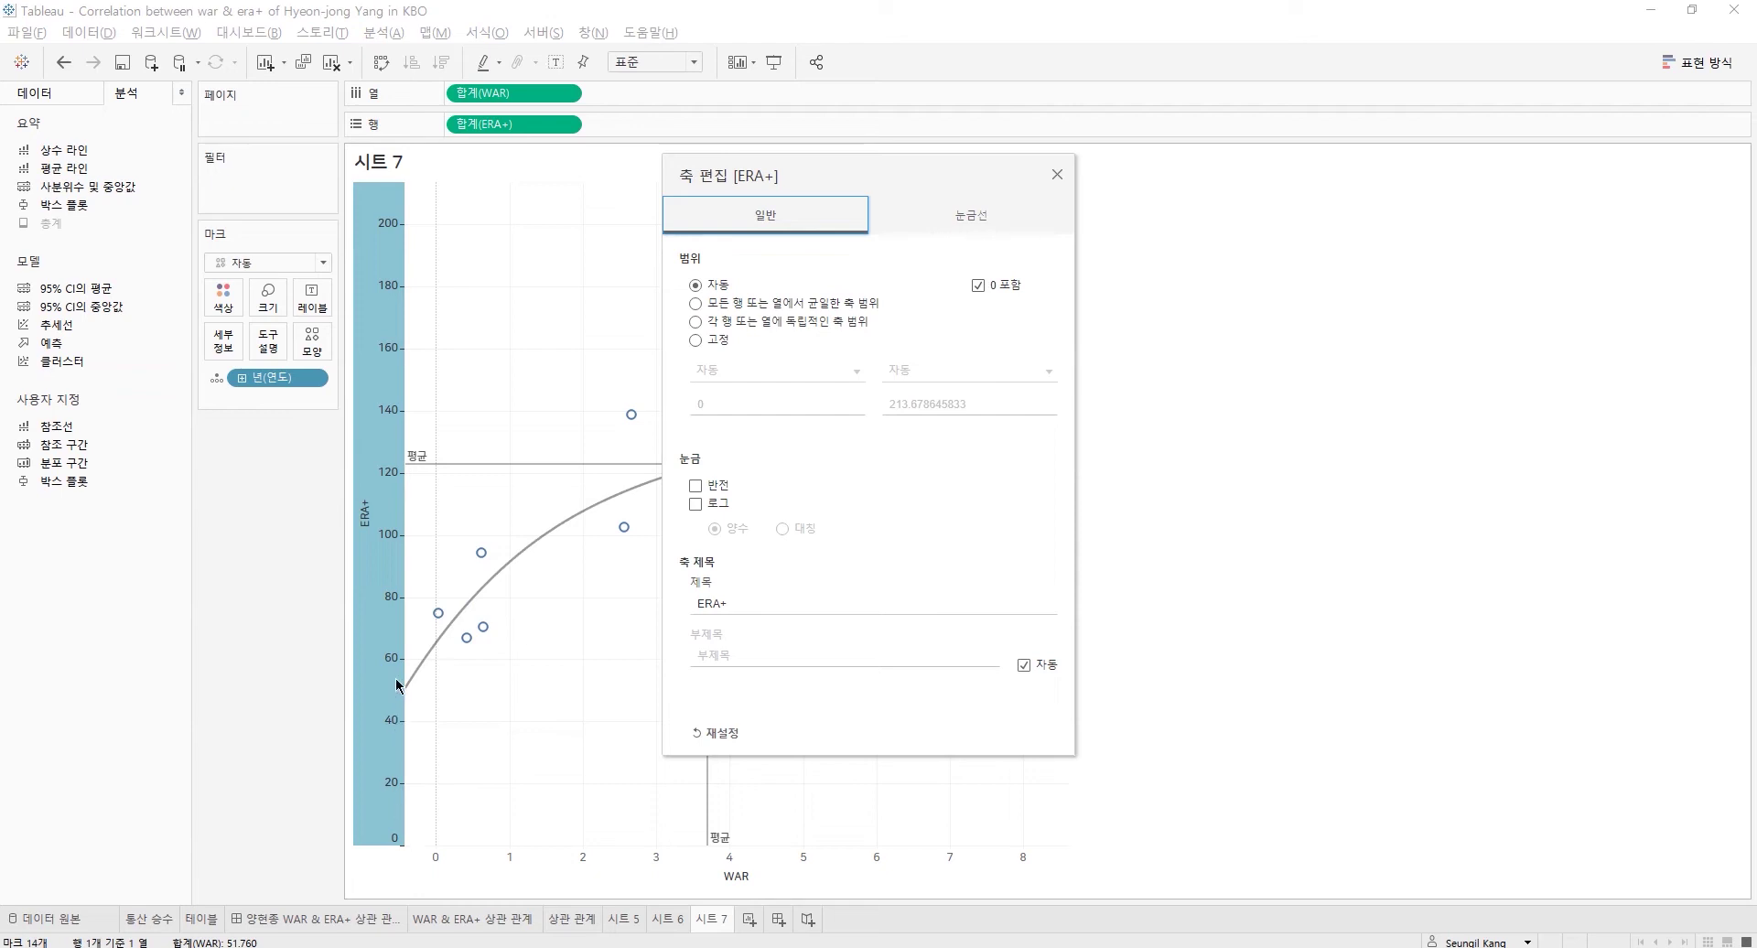
pyautogui.click(979, 287)
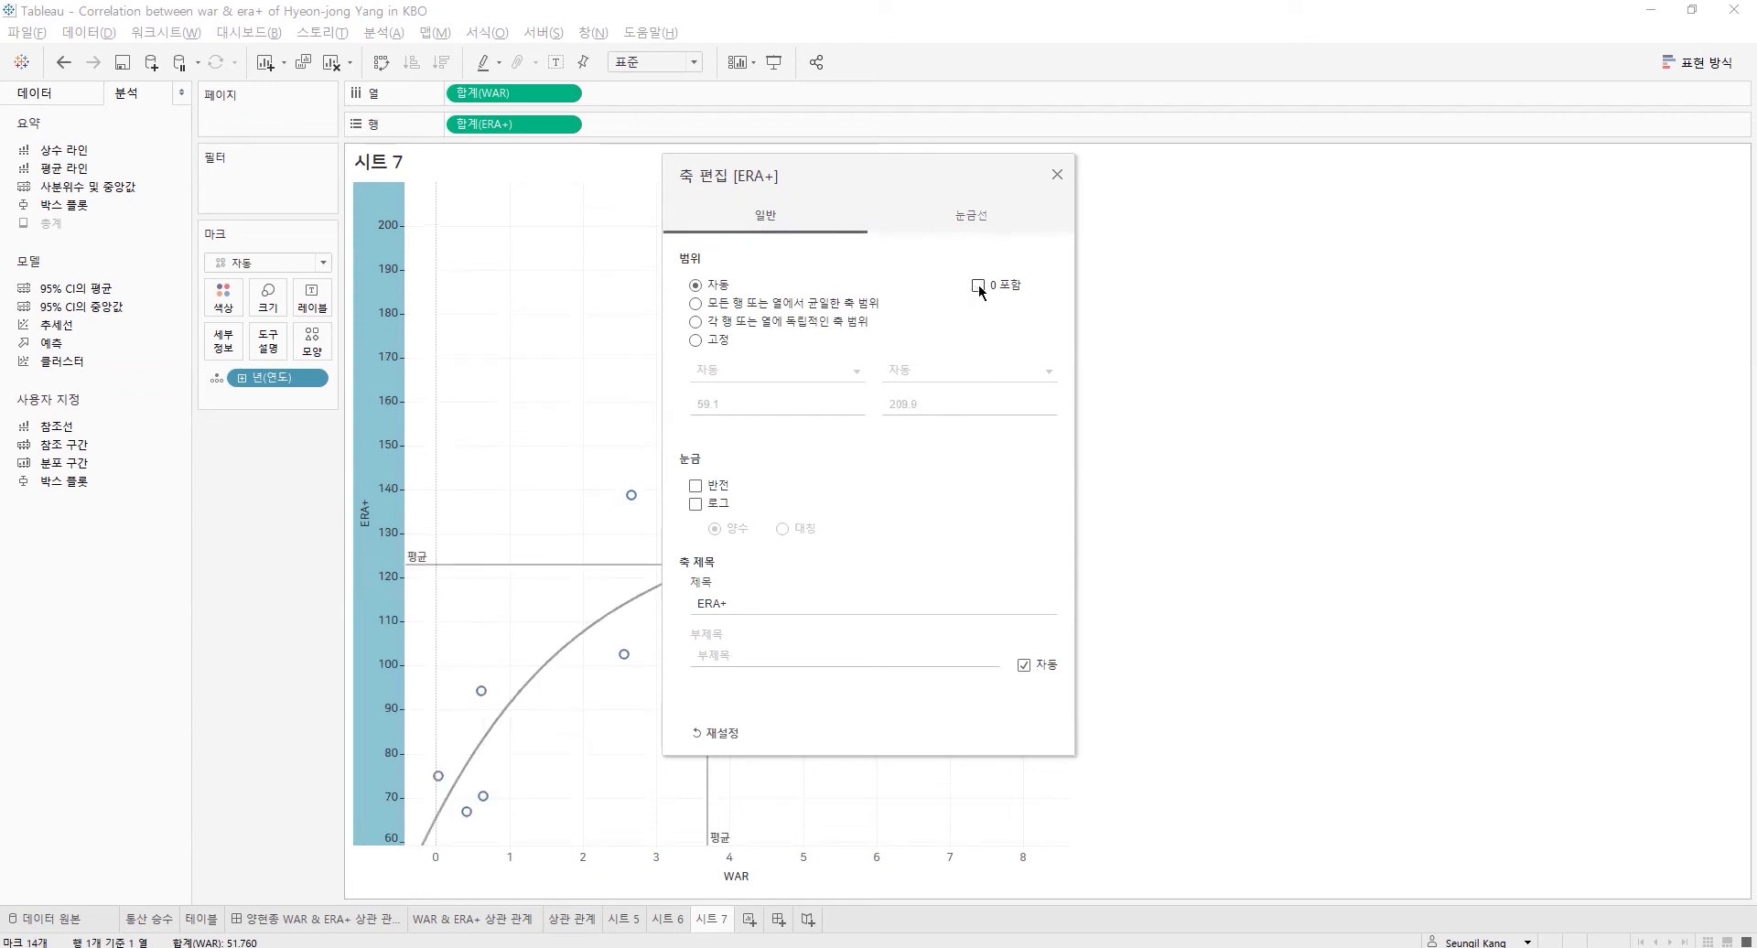
pyautogui.click(1056, 174)
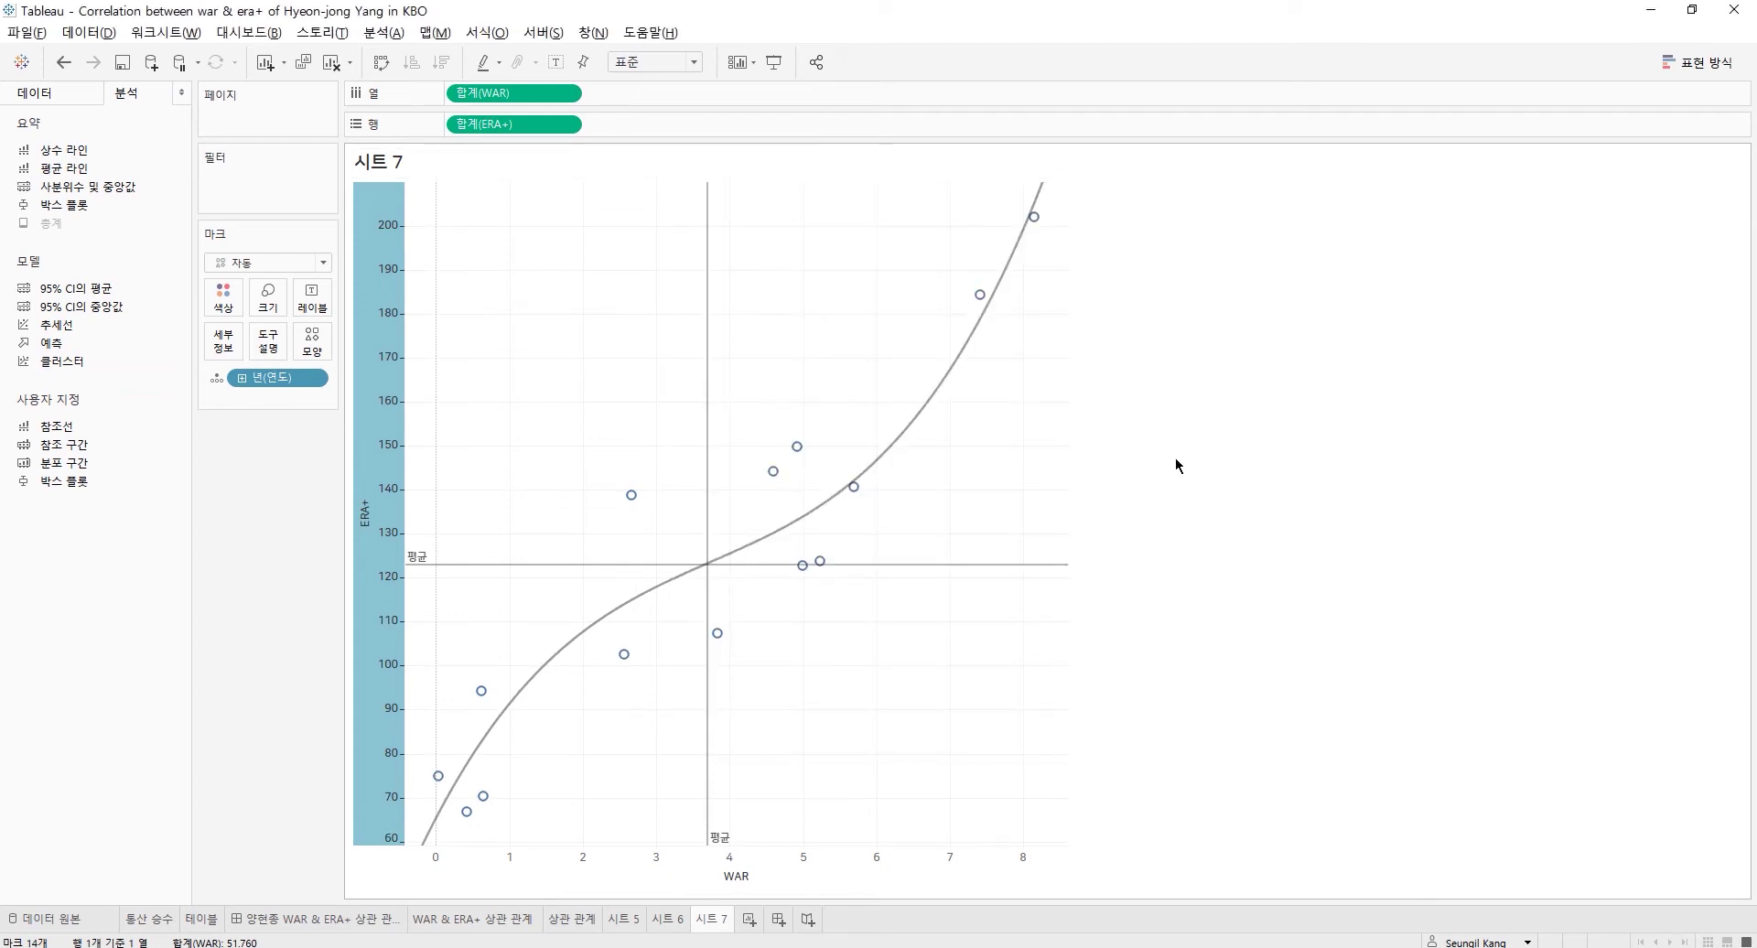
# - Label each mark with 연도 at the discrete year level
pyautogui.click(57, 96)
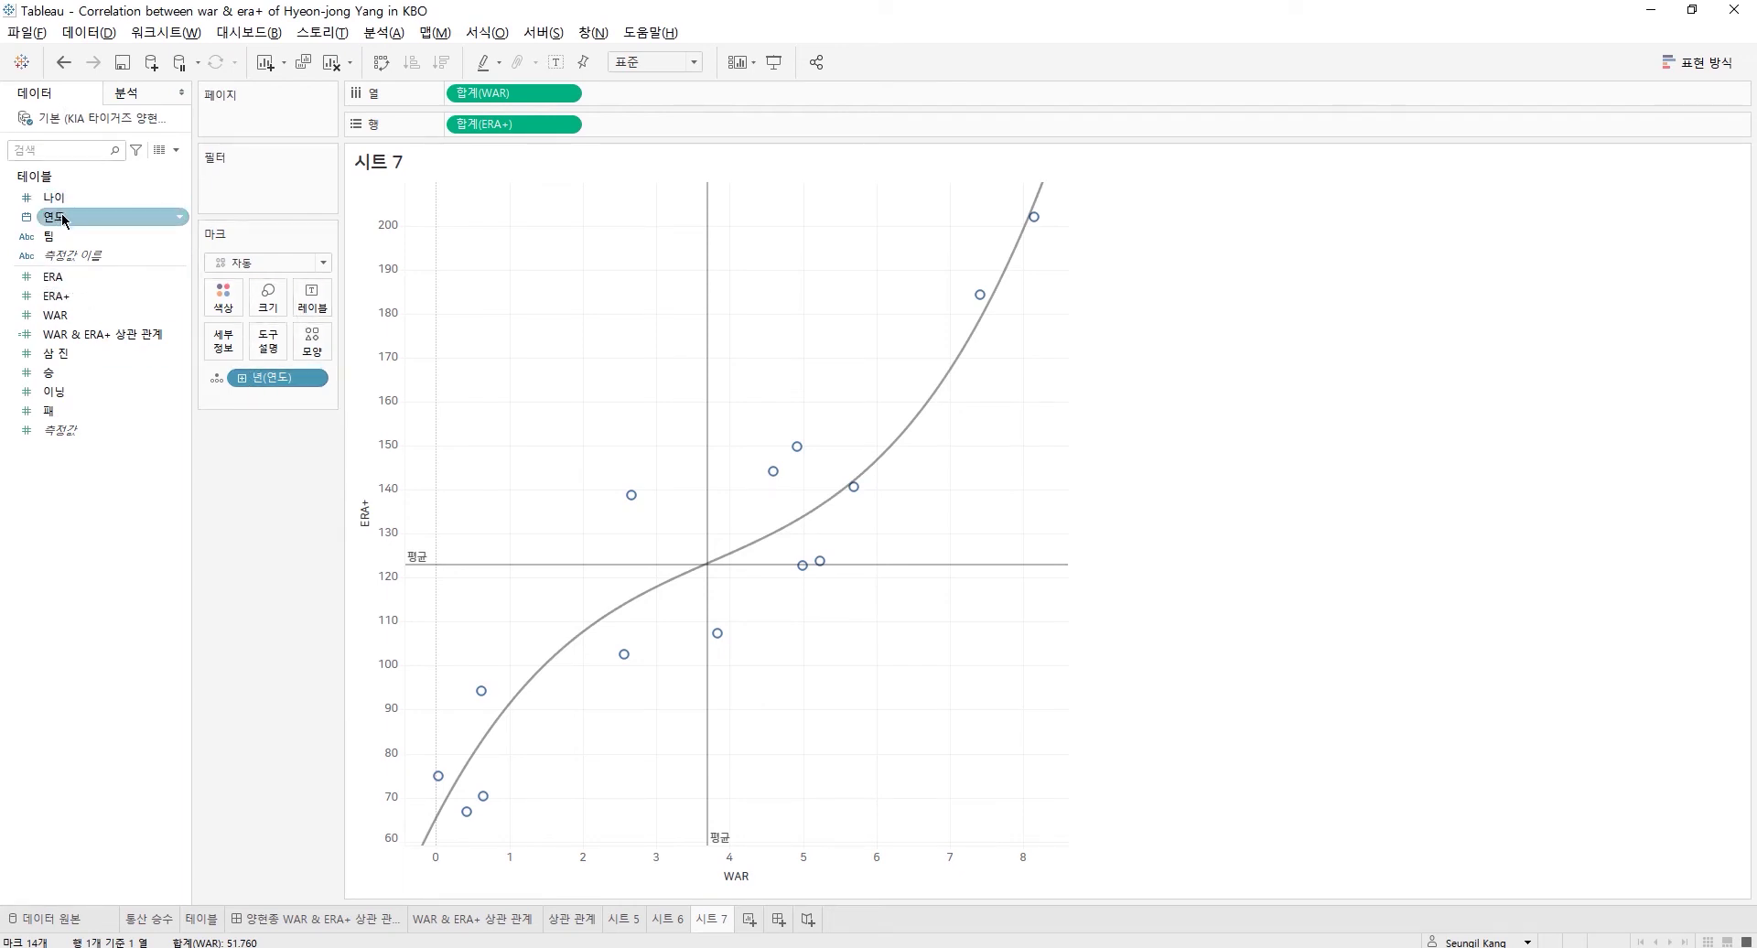
pyautogui.moveTo(62, 220); pyautogui.dragTo(316, 299)
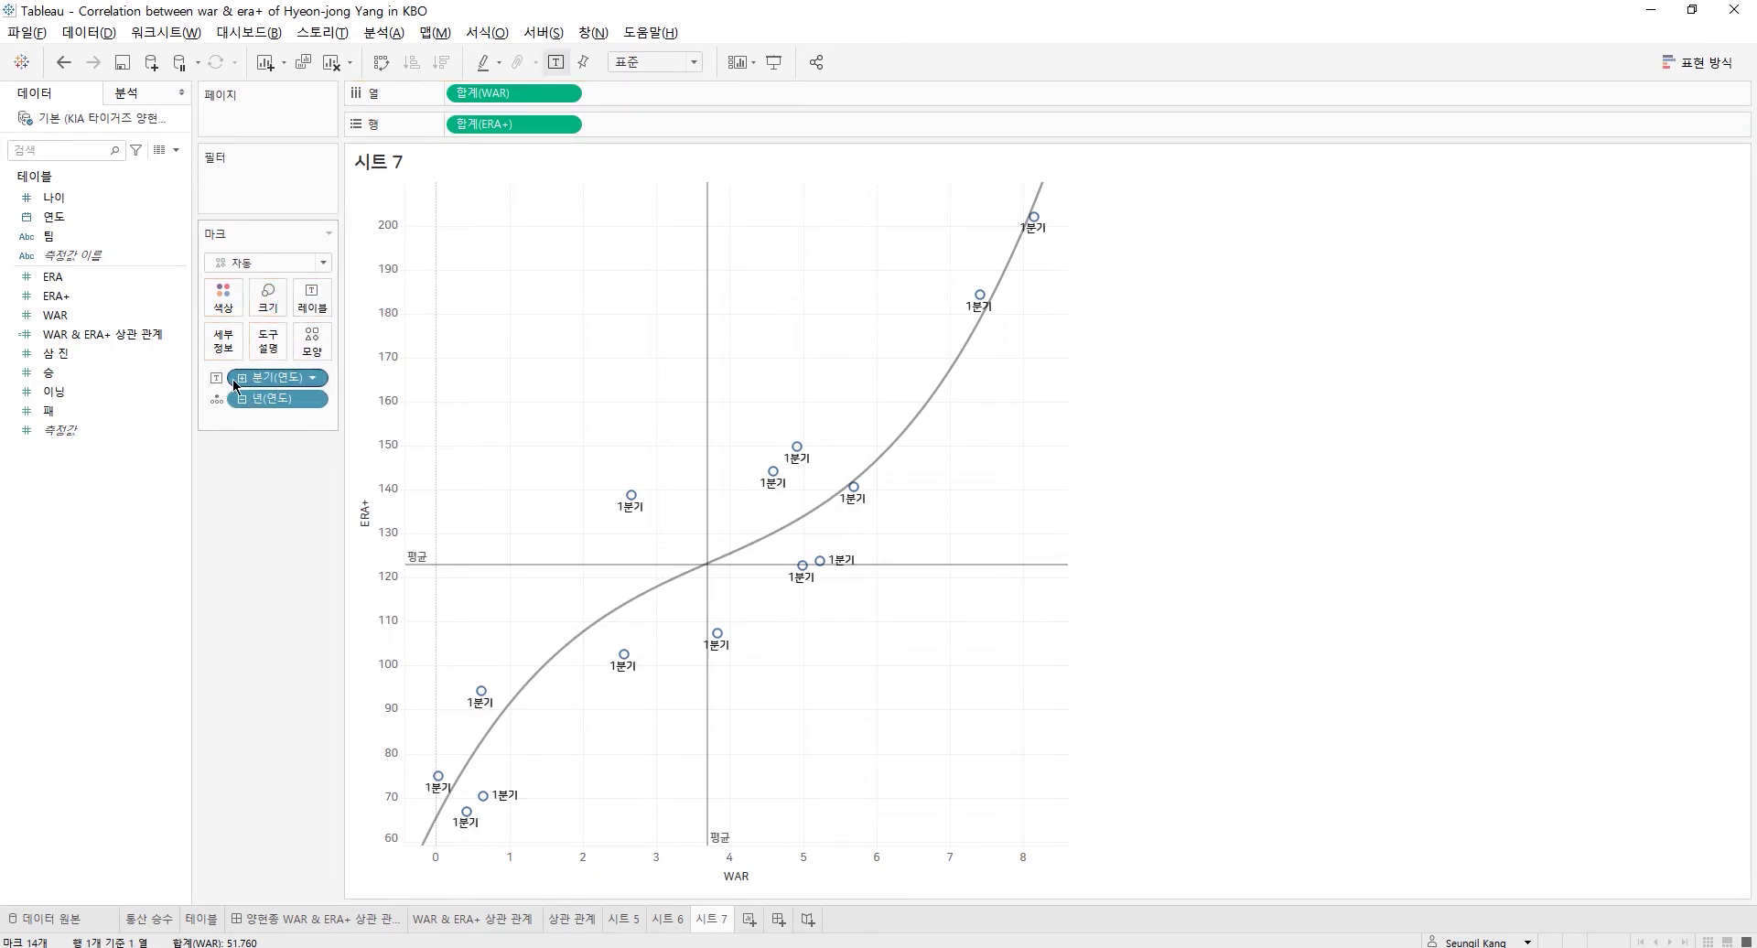
pyautogui.click(312, 376)
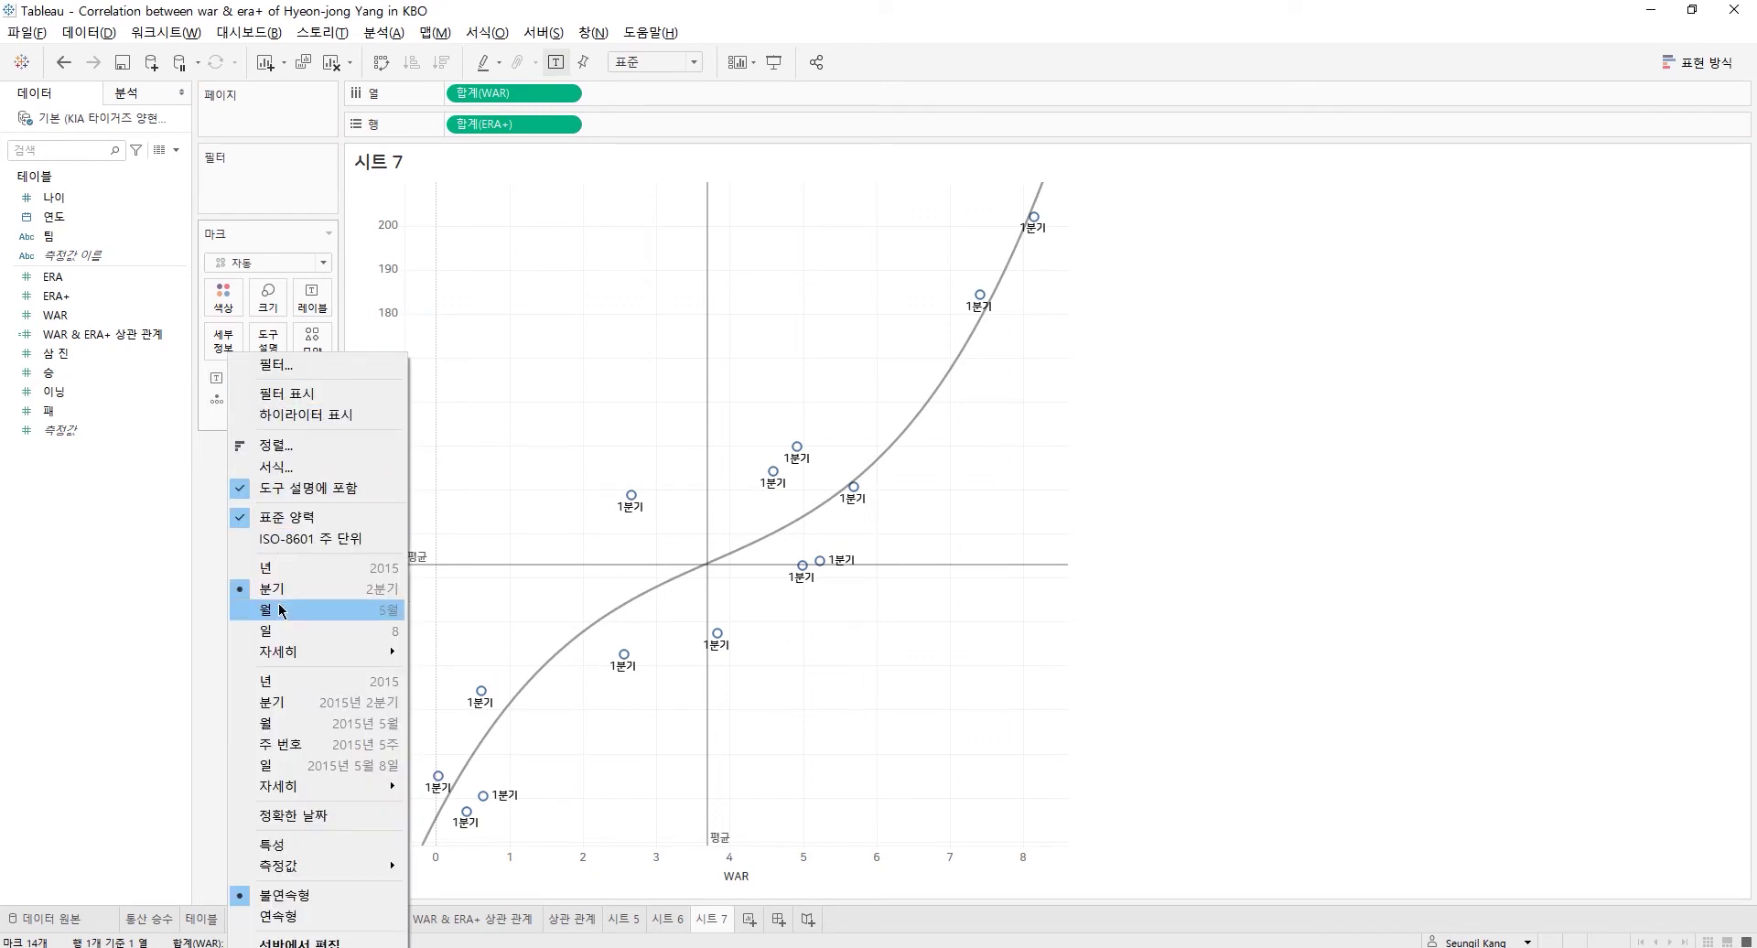
pyautogui.click(284, 567)
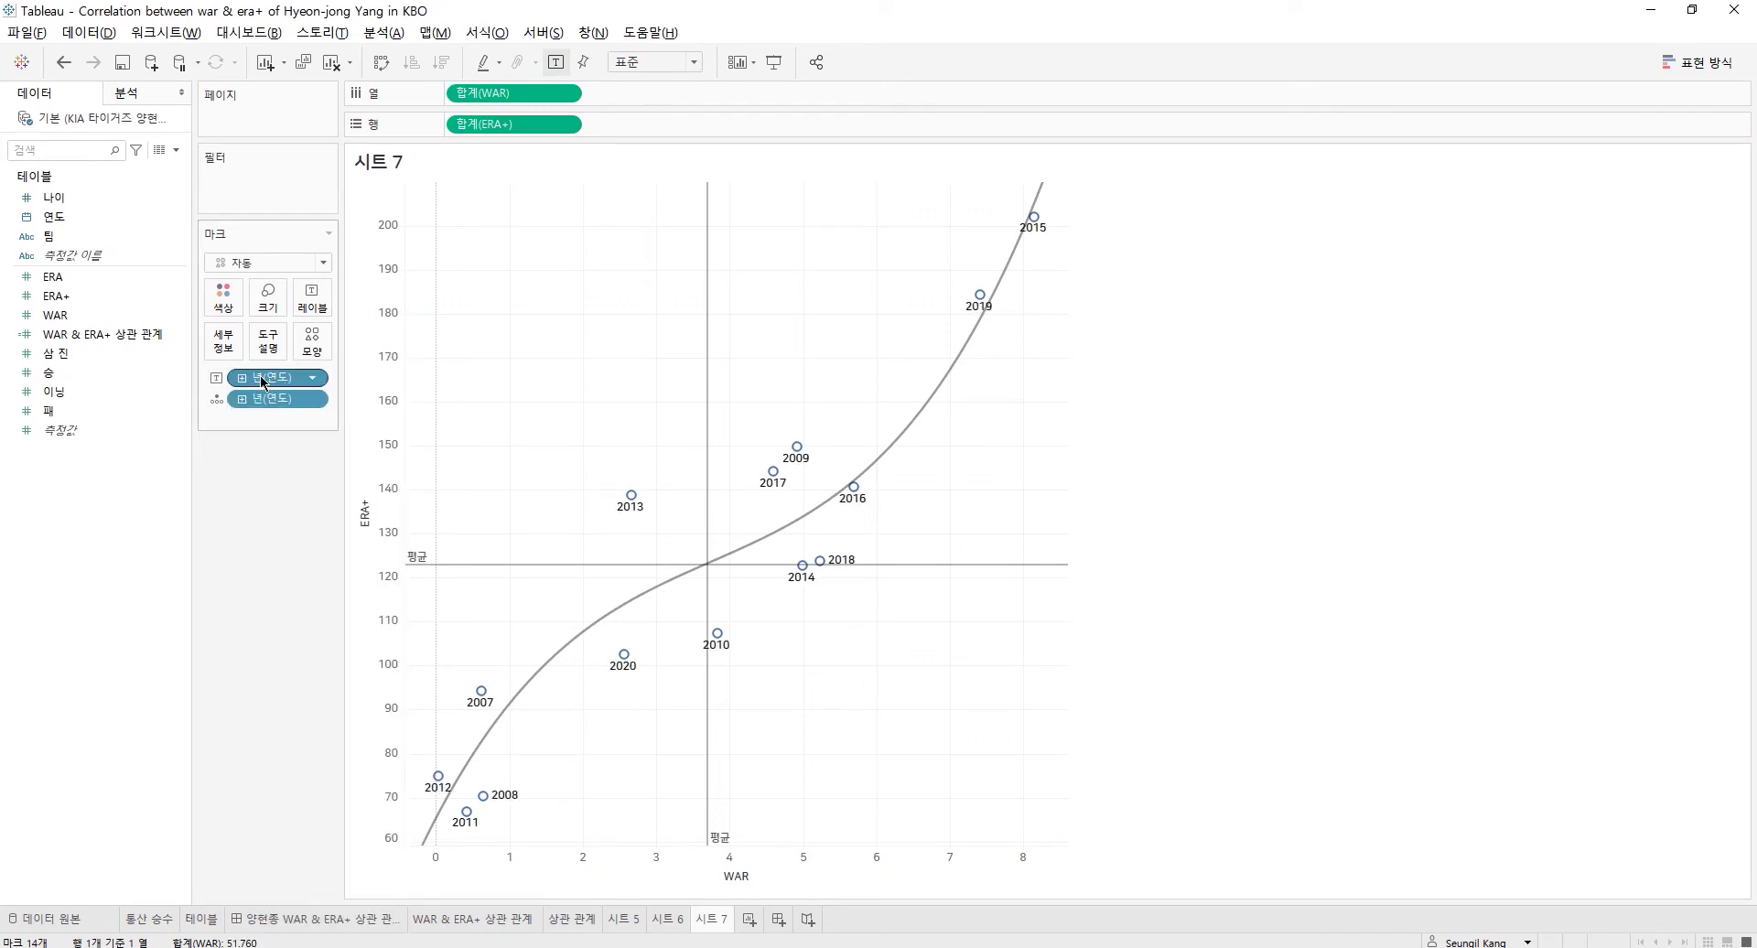
# - Show the marks as dark red filled circles and fit the chart to the entire view
pyautogui.click(245, 263)
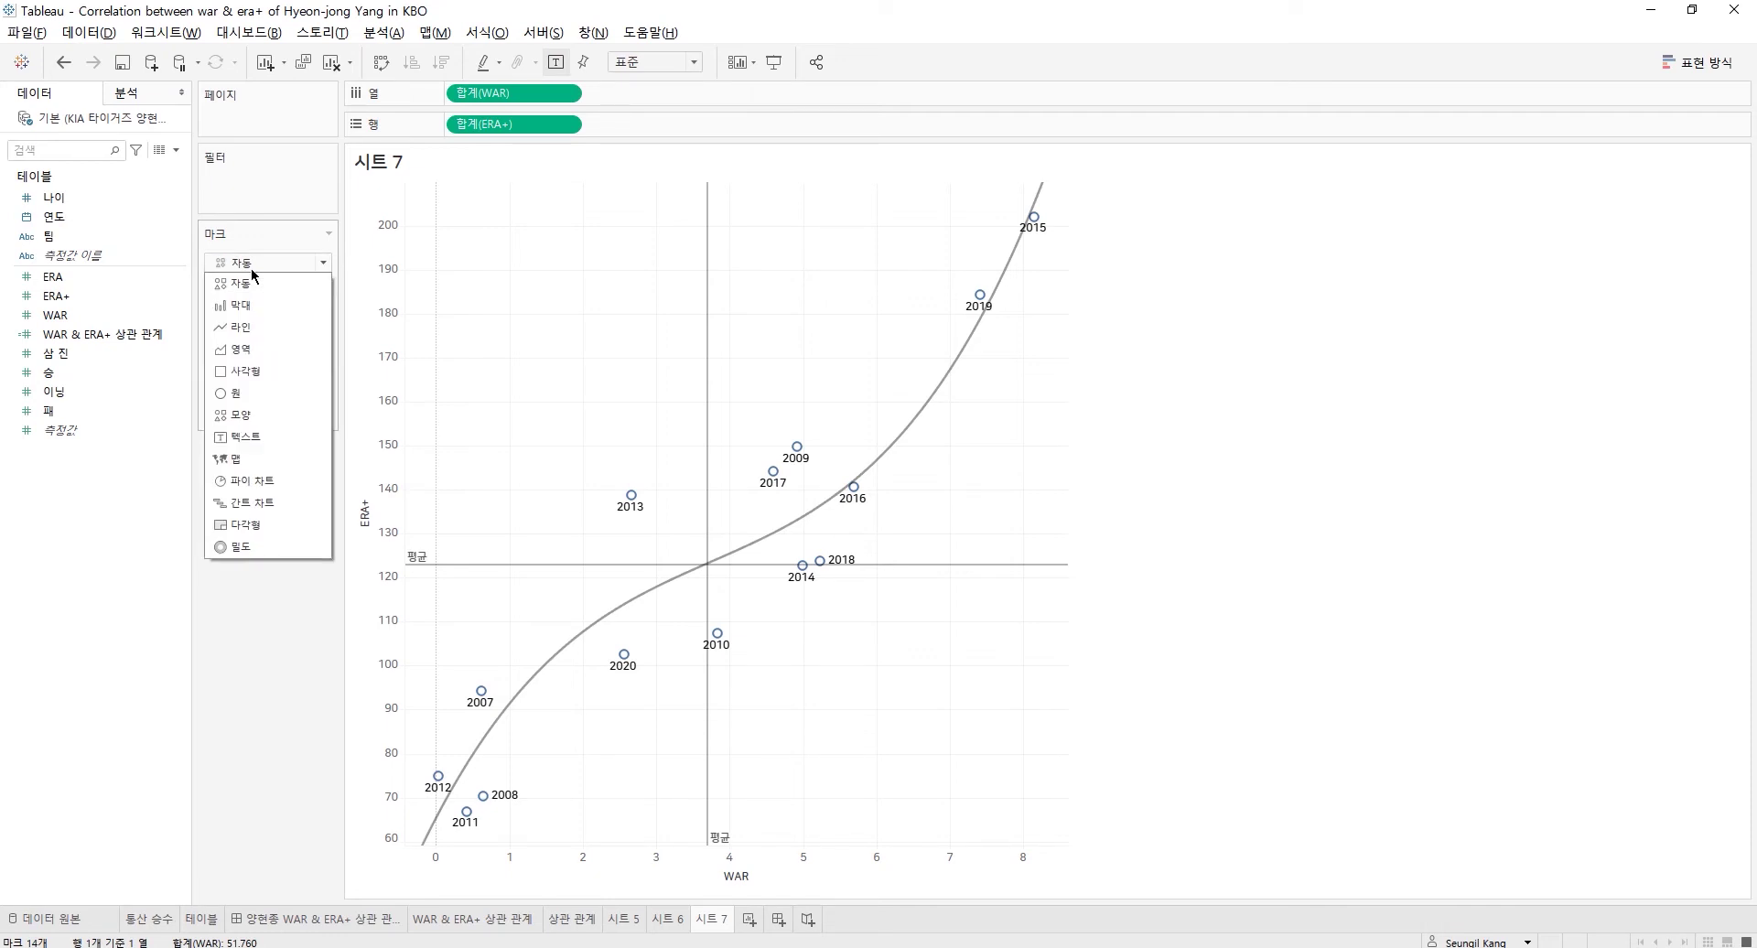
pyautogui.click(243, 396)
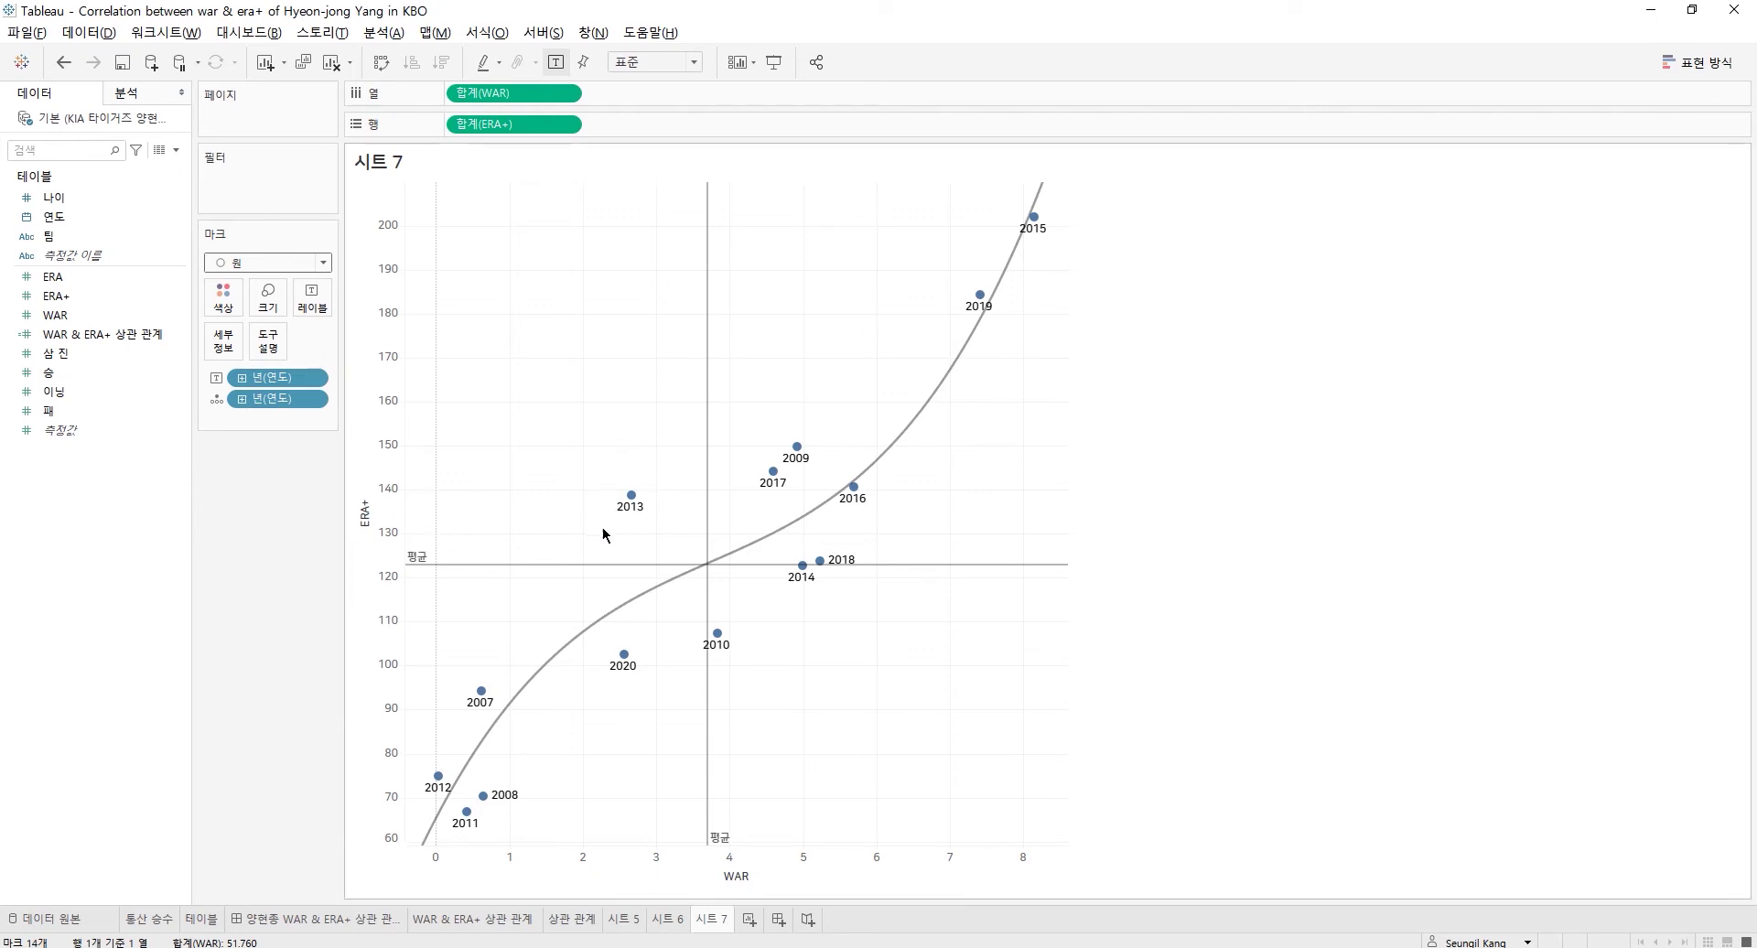
pyautogui.click(227, 303)
pyautogui.click(234, 440)
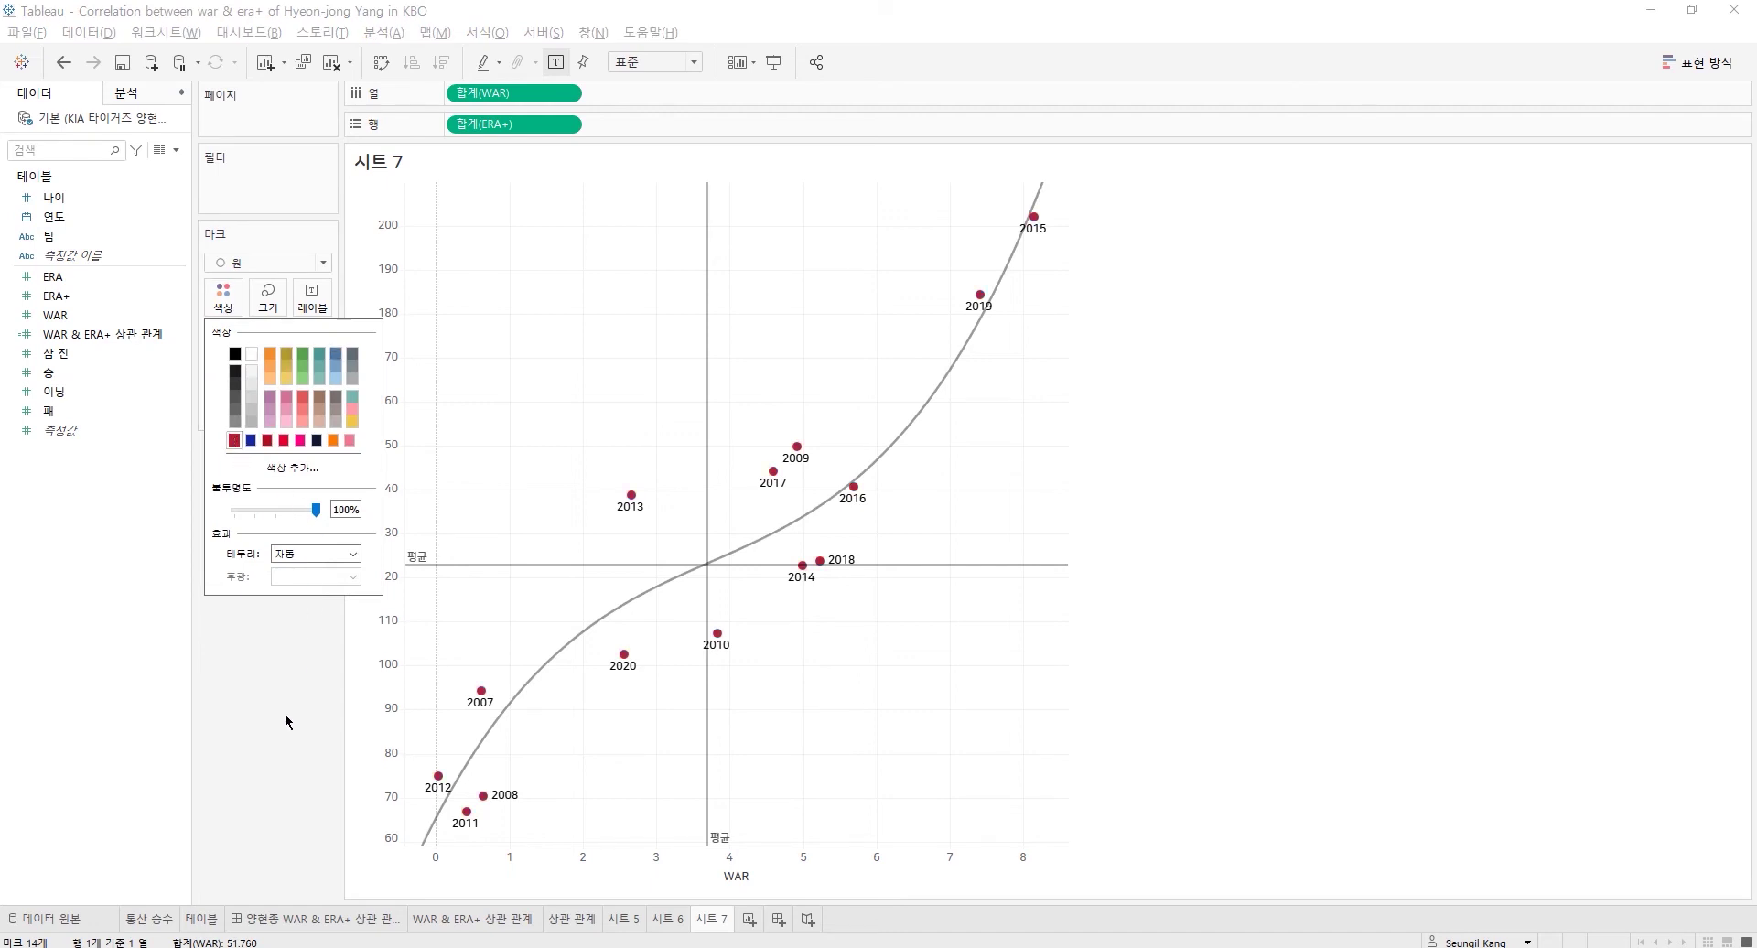
pyautogui.click(276, 746)
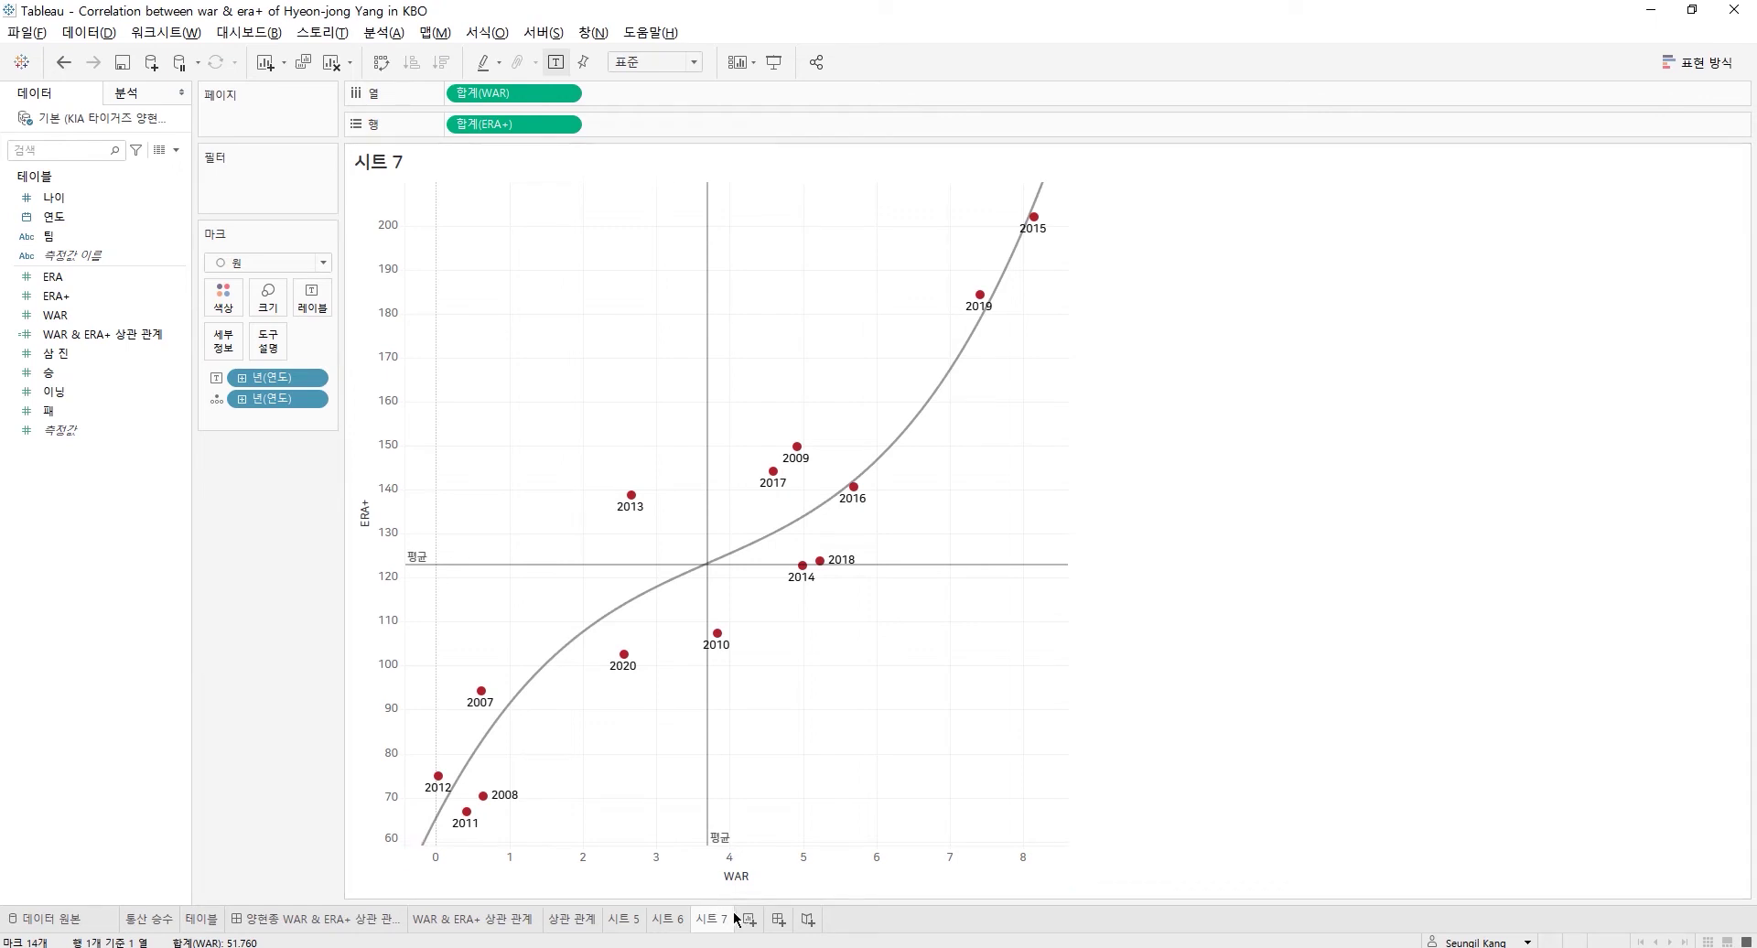
pyautogui.click(650, 62)
pyautogui.click(651, 132)
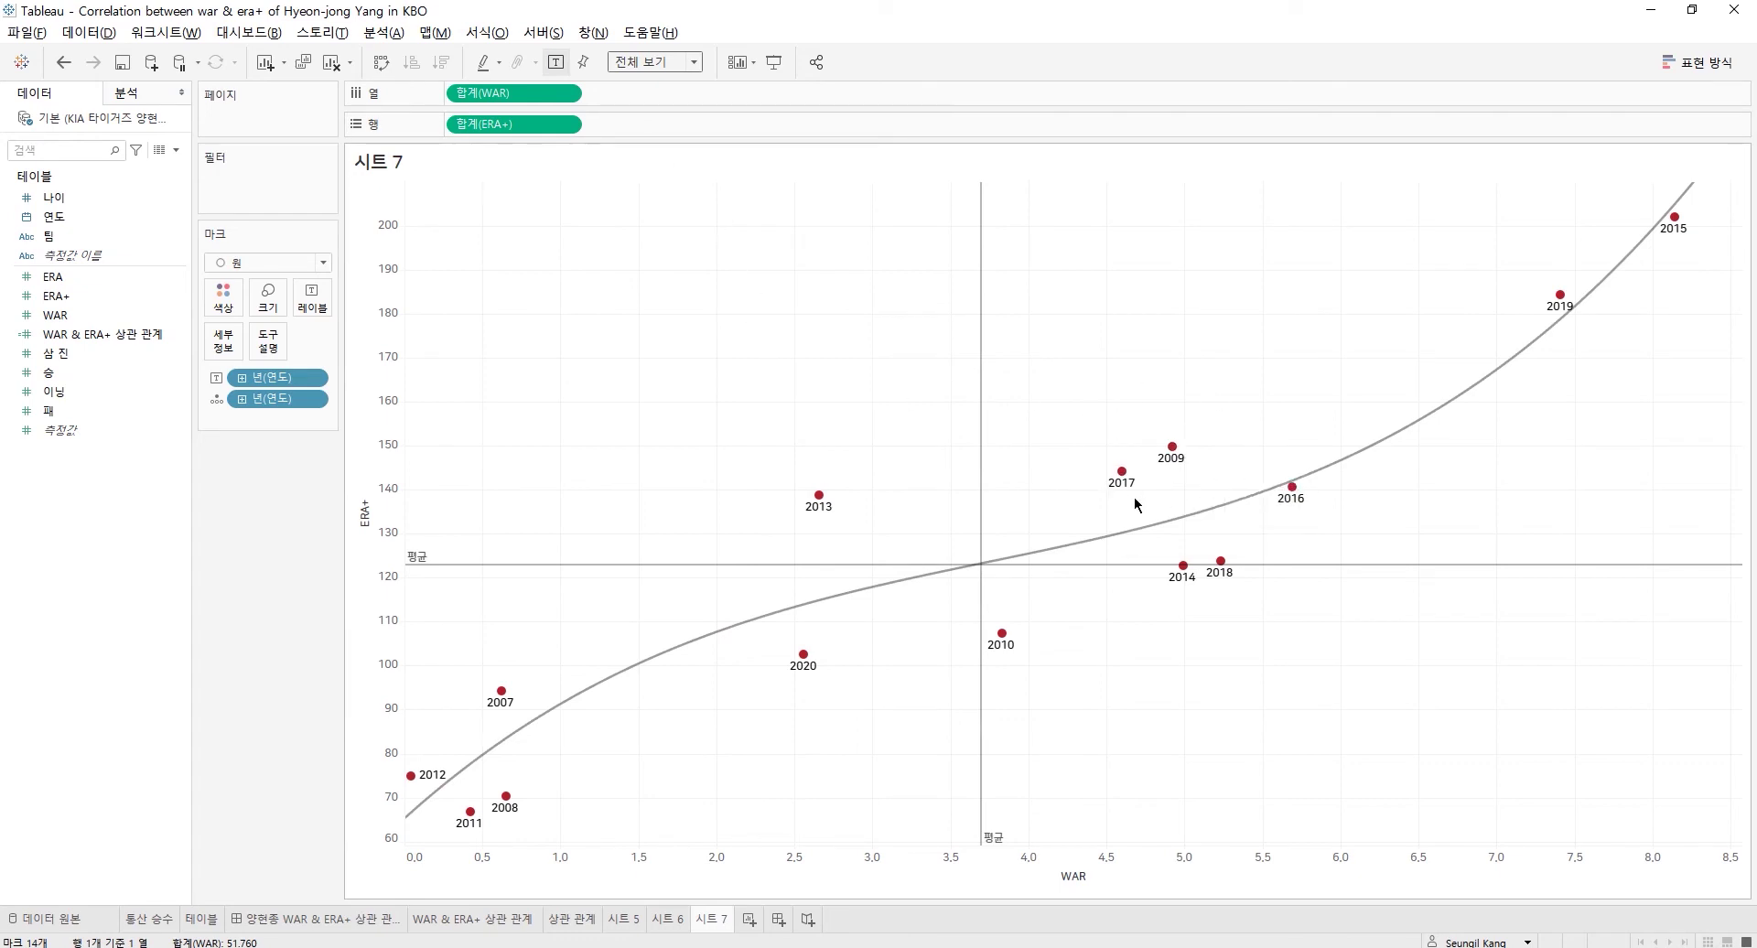
# - Add a mark annotation reading "팀 우승" to the 2009 point
pyautogui.moveTo(1179, 466)
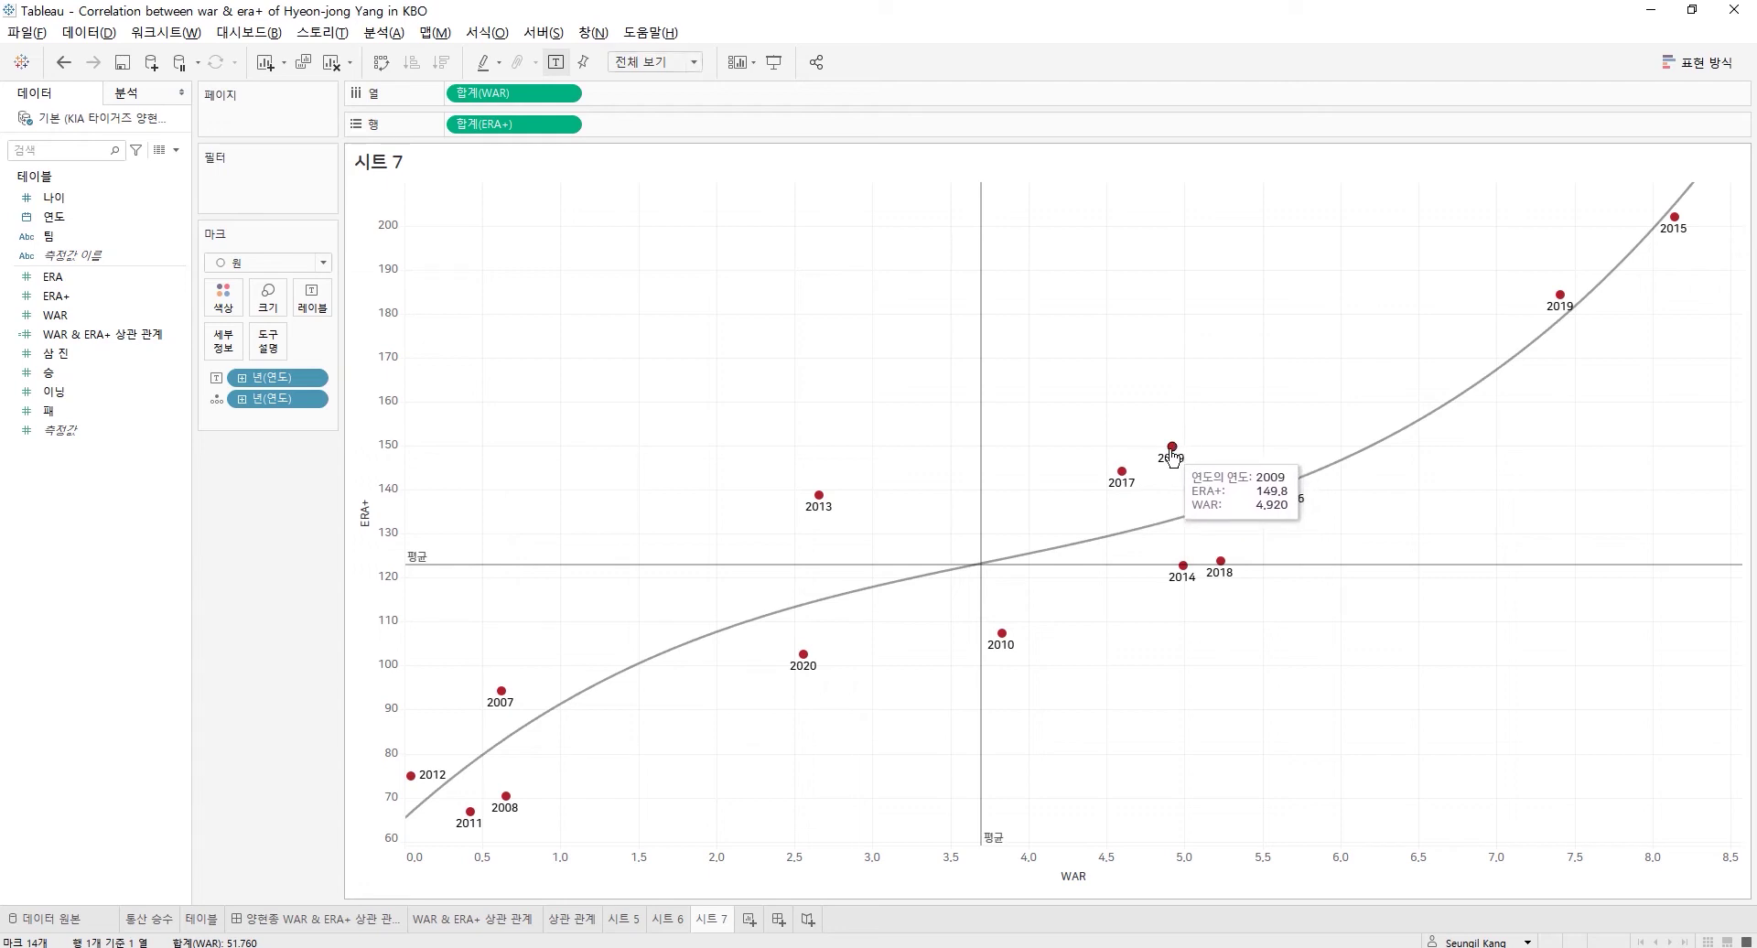
pyautogui.rightClick(1172, 457)
pyautogui.moveTo(1253, 609)
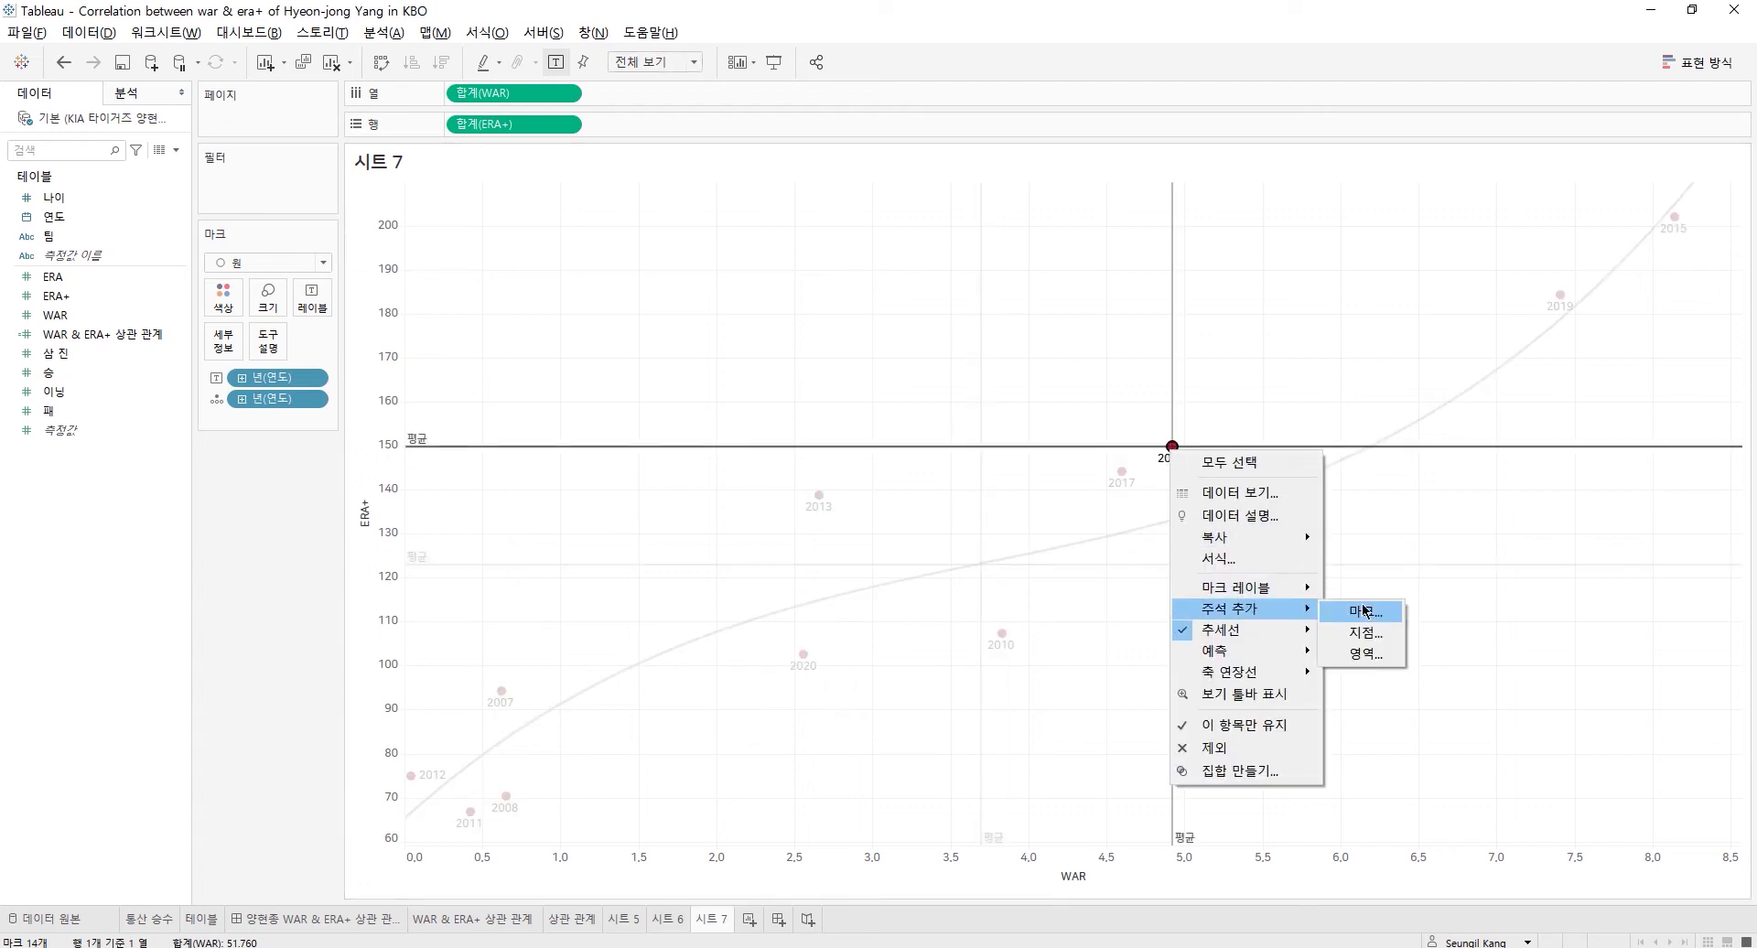
pyautogui.click(1363, 611)
pyautogui.hotkey('ctrl', 'a')
pyautogui.press('Delete')
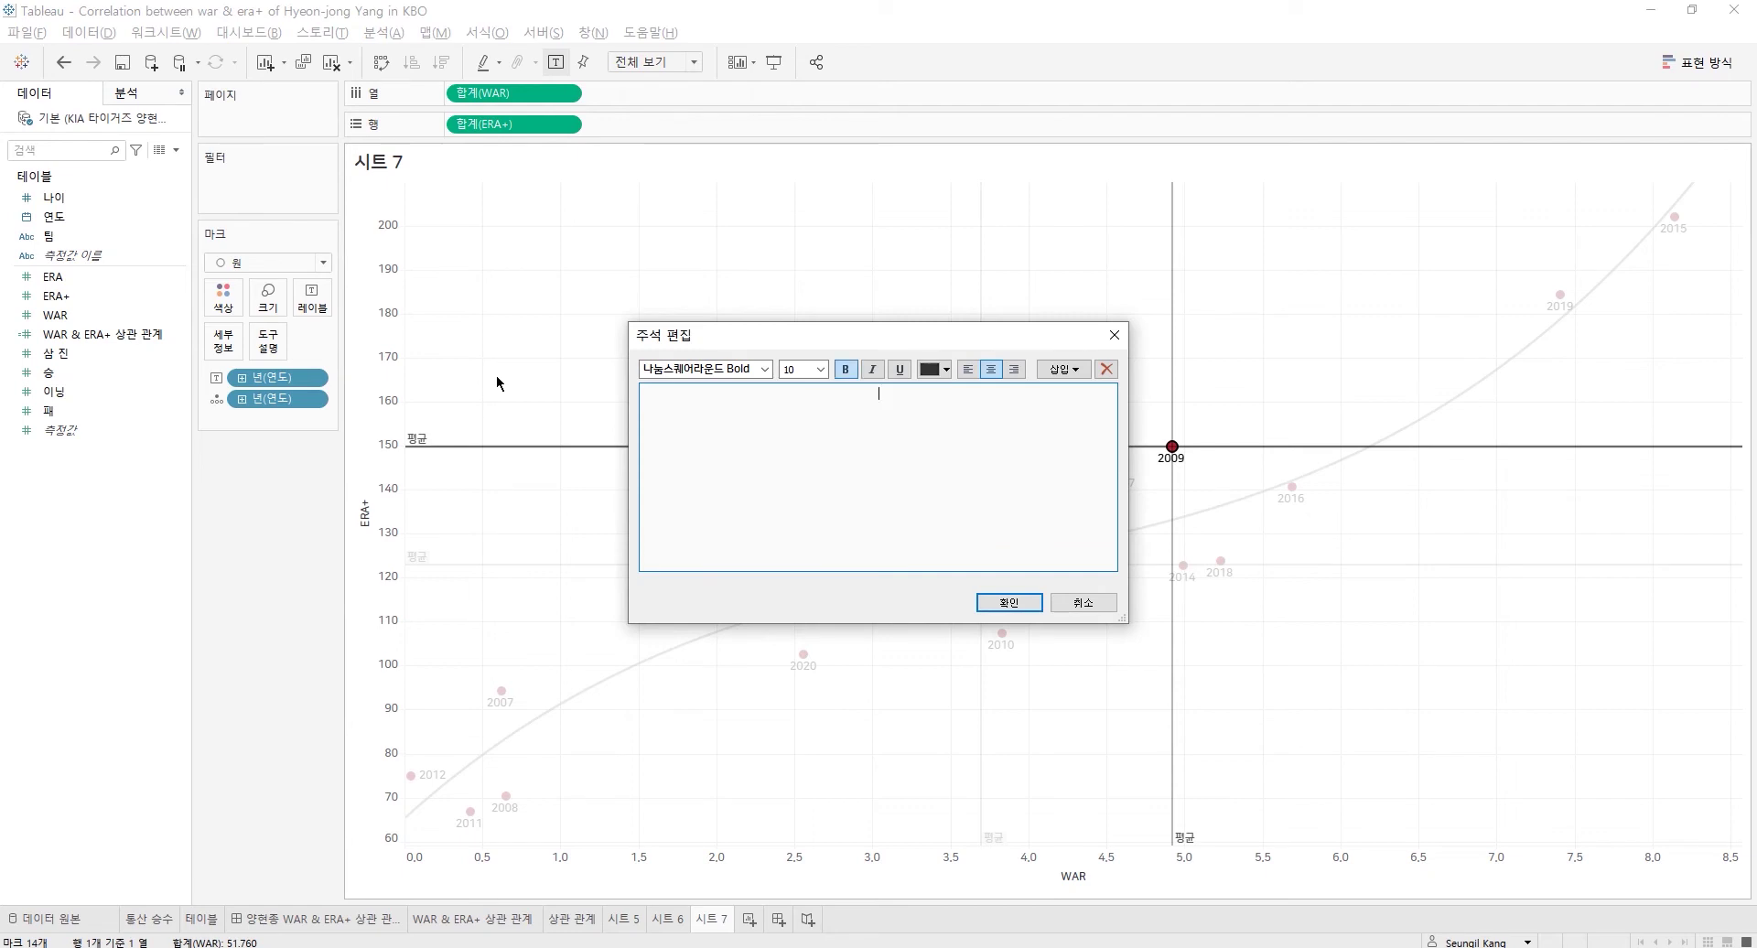
pyautogui.write('팀 우승')
pyautogui.click(1009, 602)
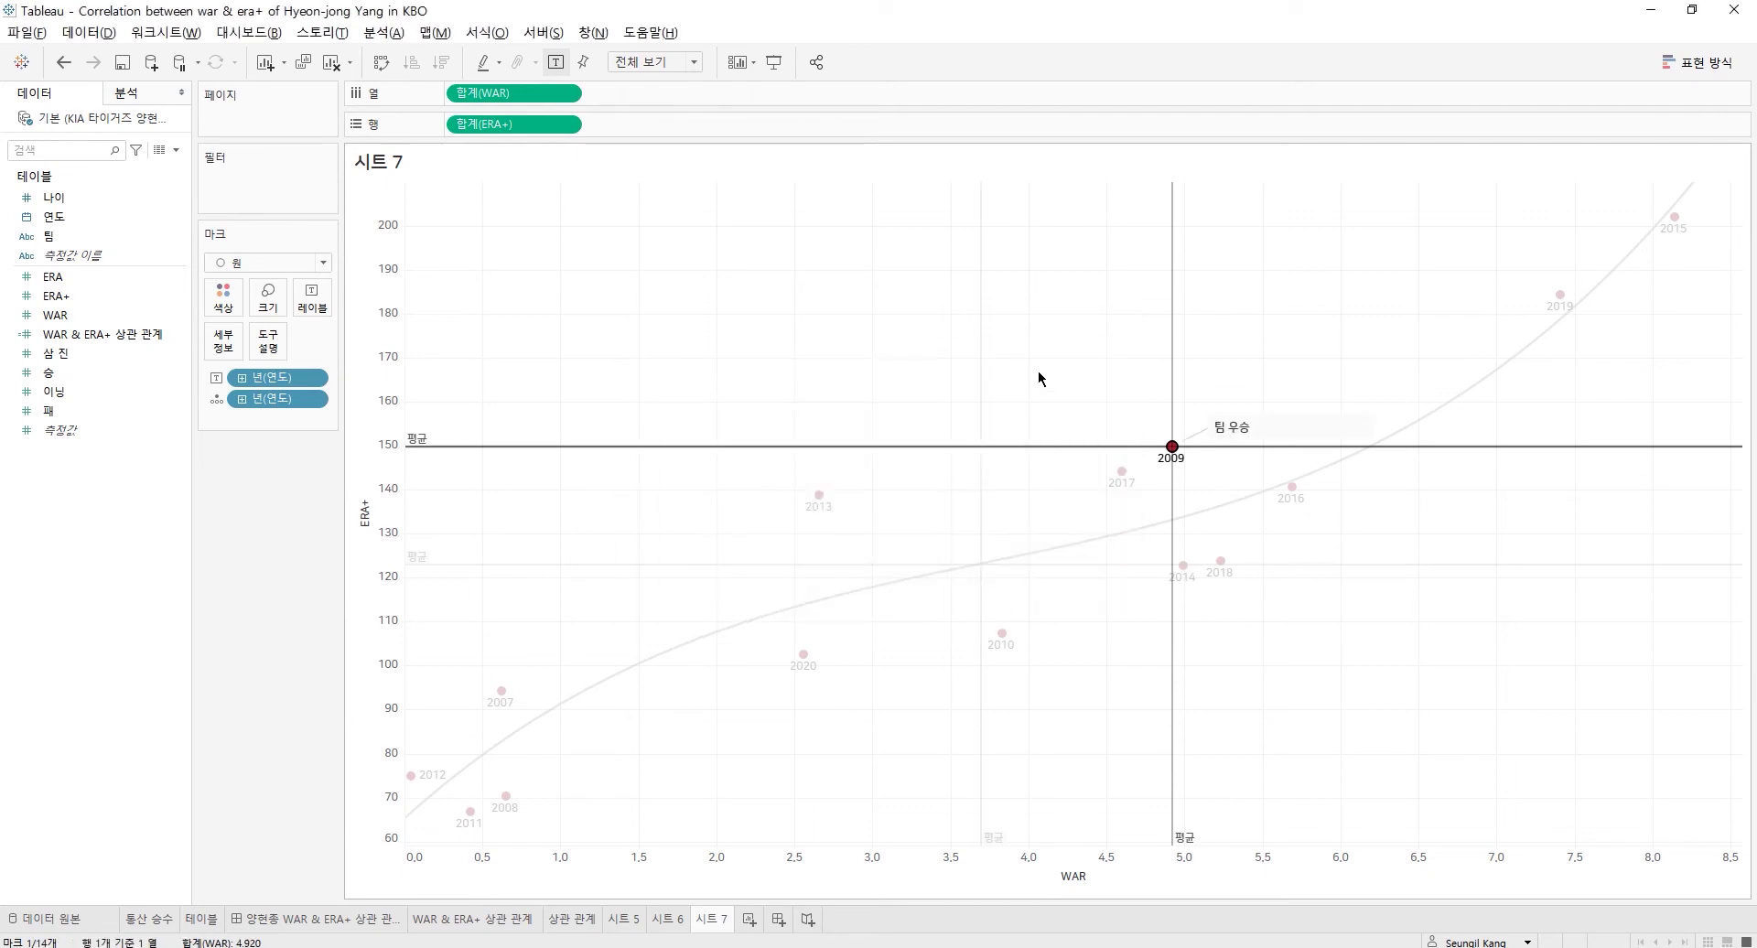
pyautogui.click(1038, 370)
# - Annotate the 2017 mark with "팀 우승 & 리그 MVP" and place the annotation just above the point
pyautogui.rightClick(1120, 473)
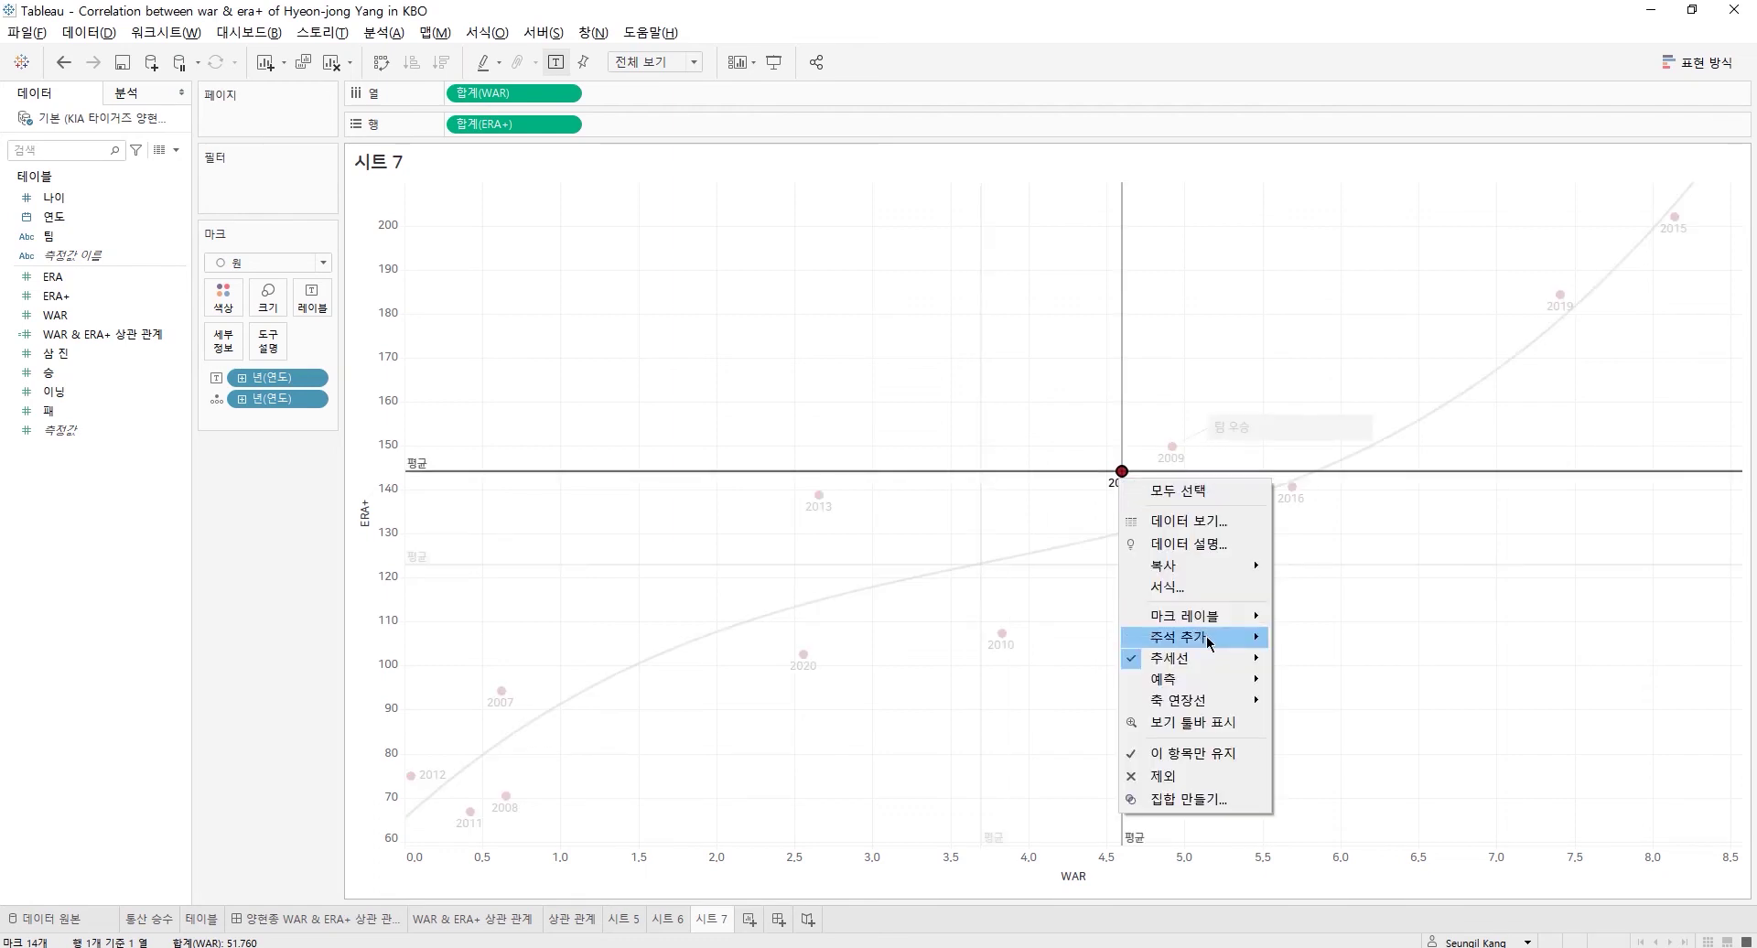
pyautogui.moveTo(1226, 637)
pyautogui.click(1313, 640)
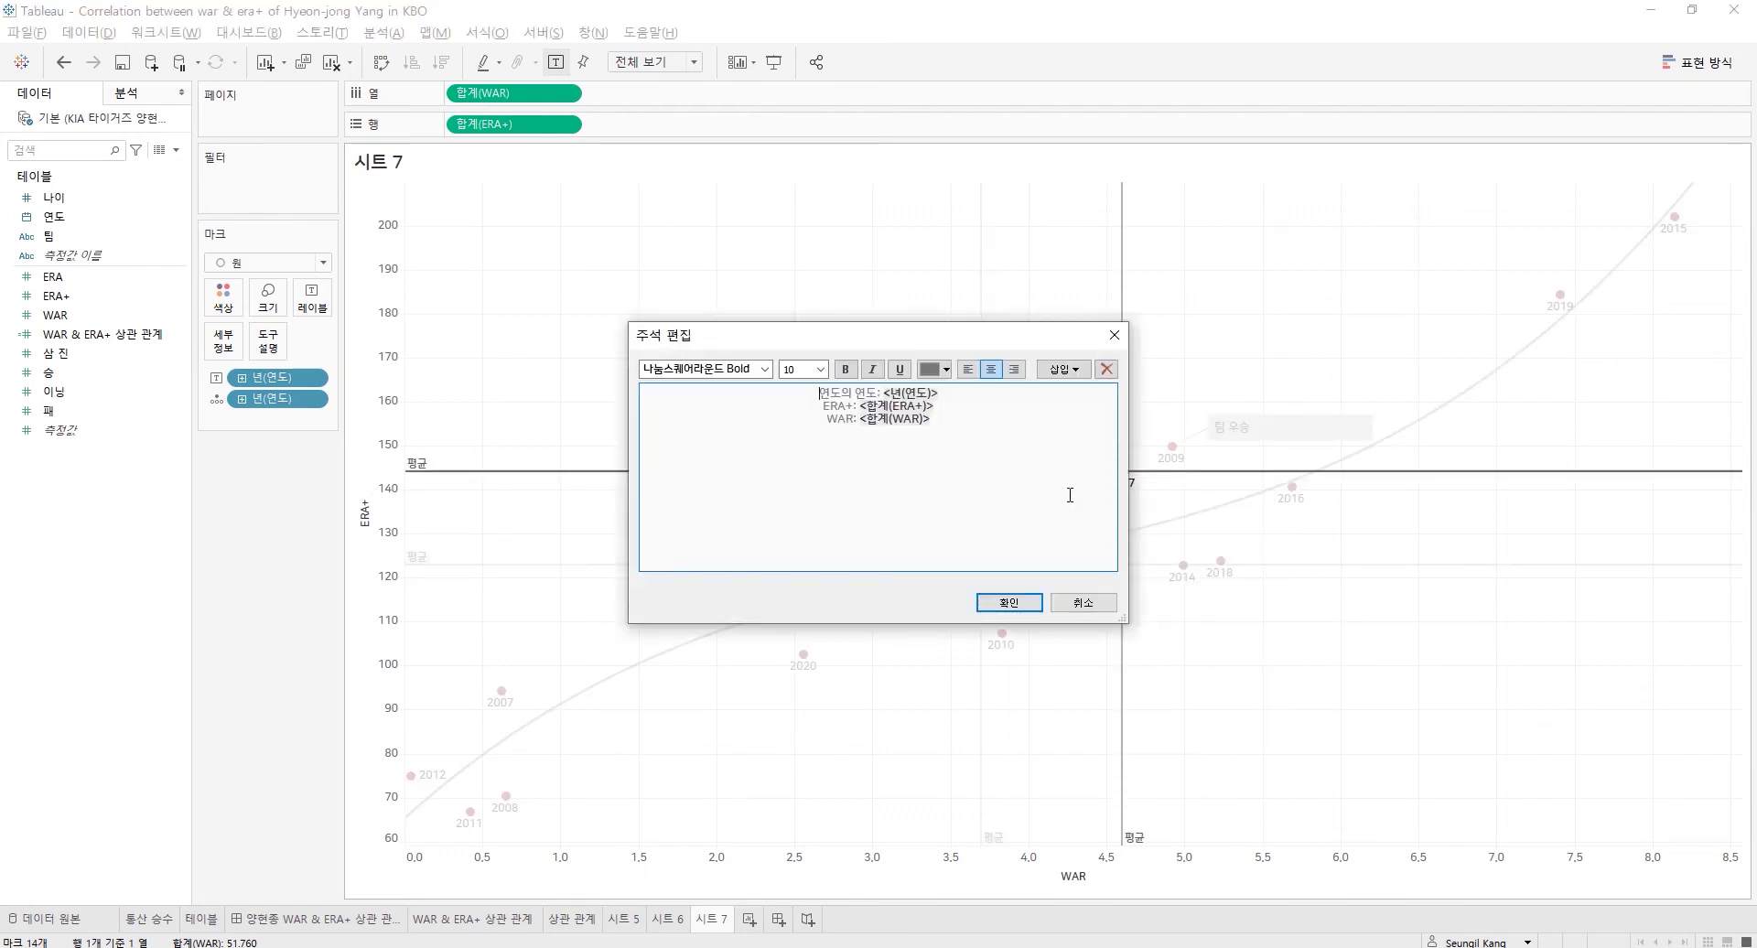
pyautogui.hotkey('ctrl', 'a')
pyautogui.hotkey('ctrl', 'b')
pyautogui.write('팀 우승')
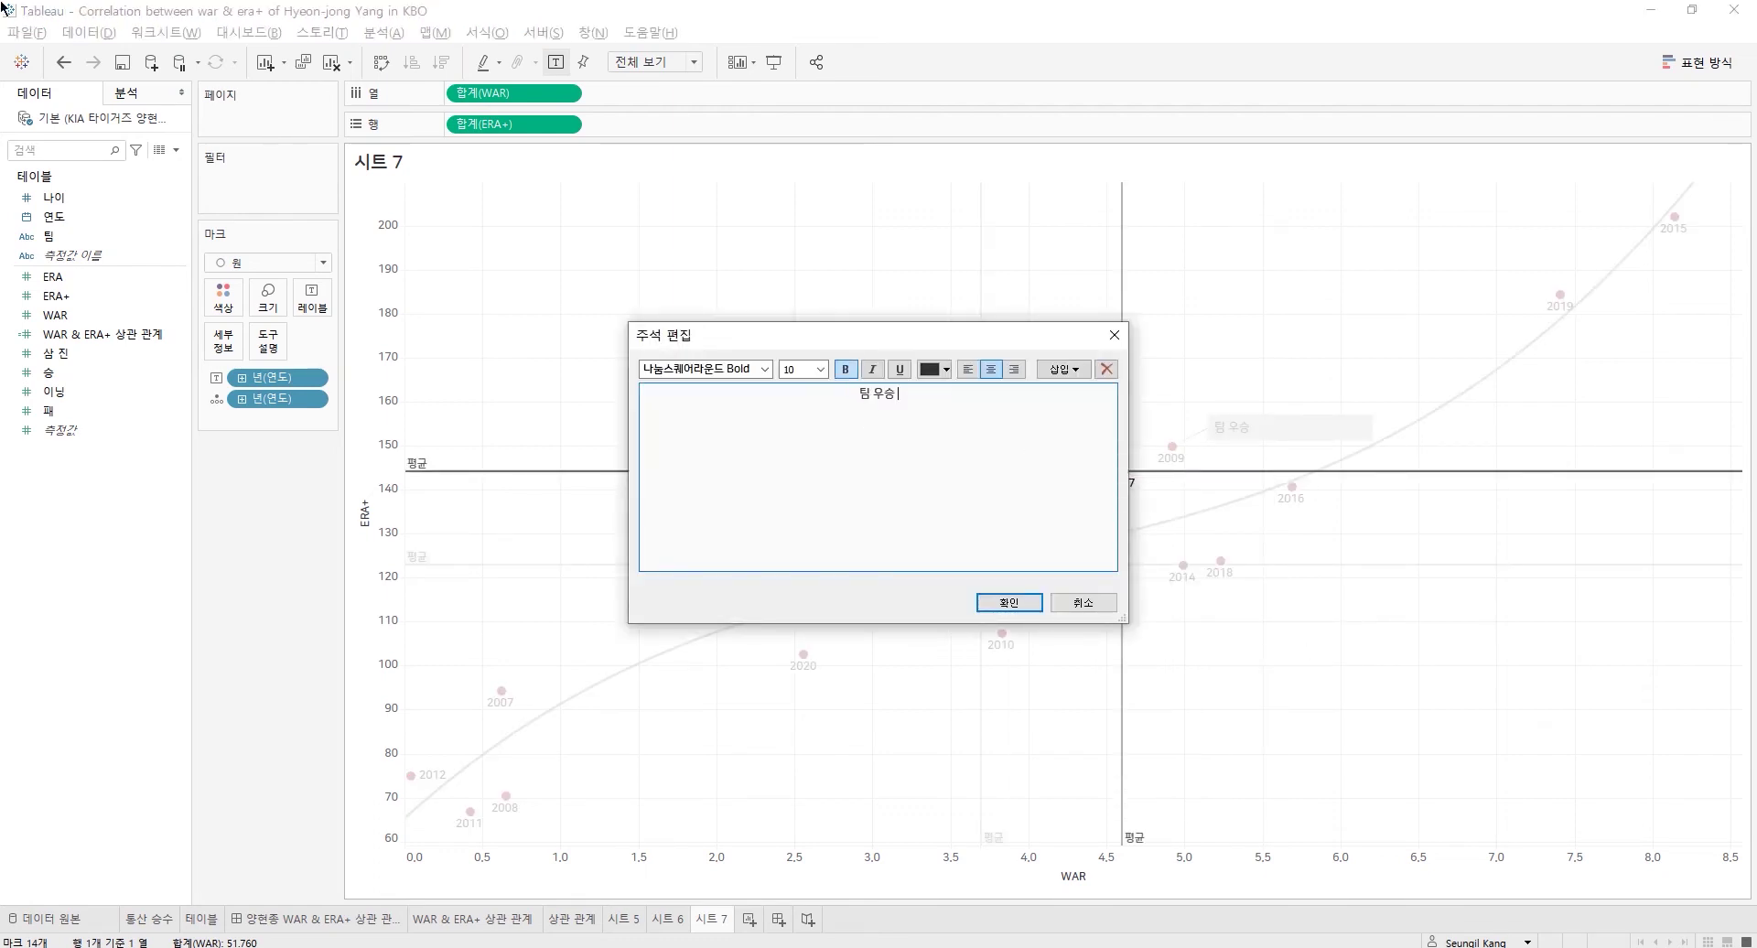
pyautogui.write(' & MVP리그 MVP')
pyautogui.click(1008, 602)
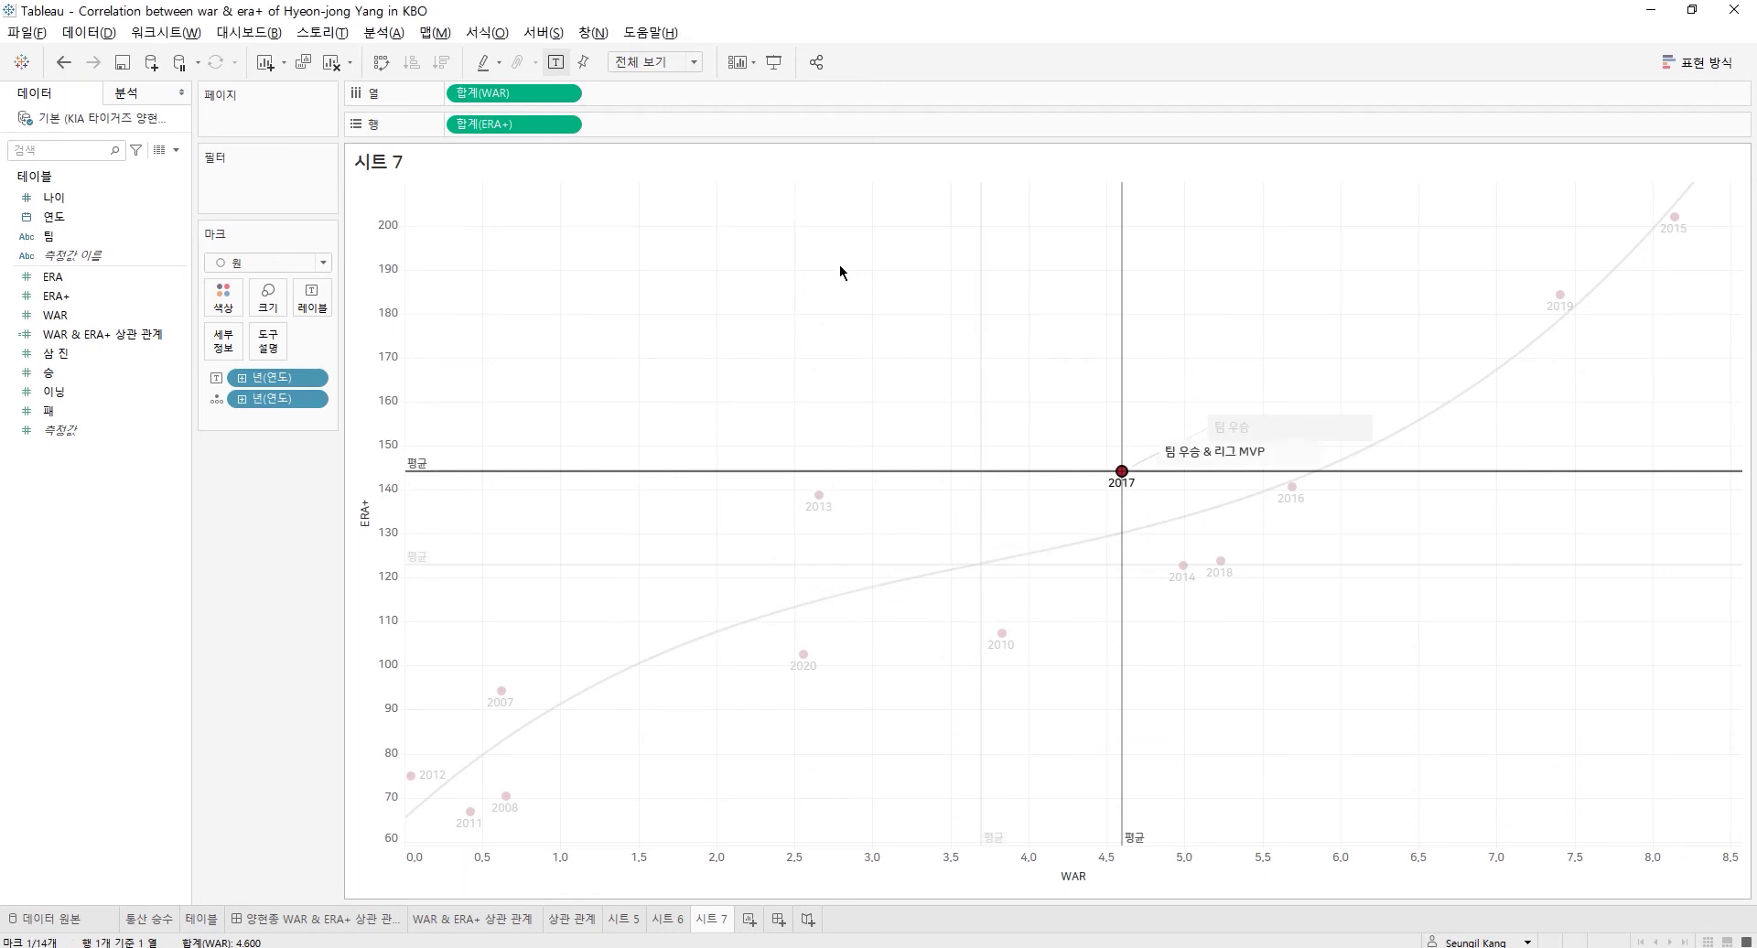
pyautogui.moveTo(1220, 444)
pyautogui.mouseDown()
pyautogui.moveTo(1091, 438)
pyautogui.moveTo(1076, 421)
pyautogui.mouseUp()
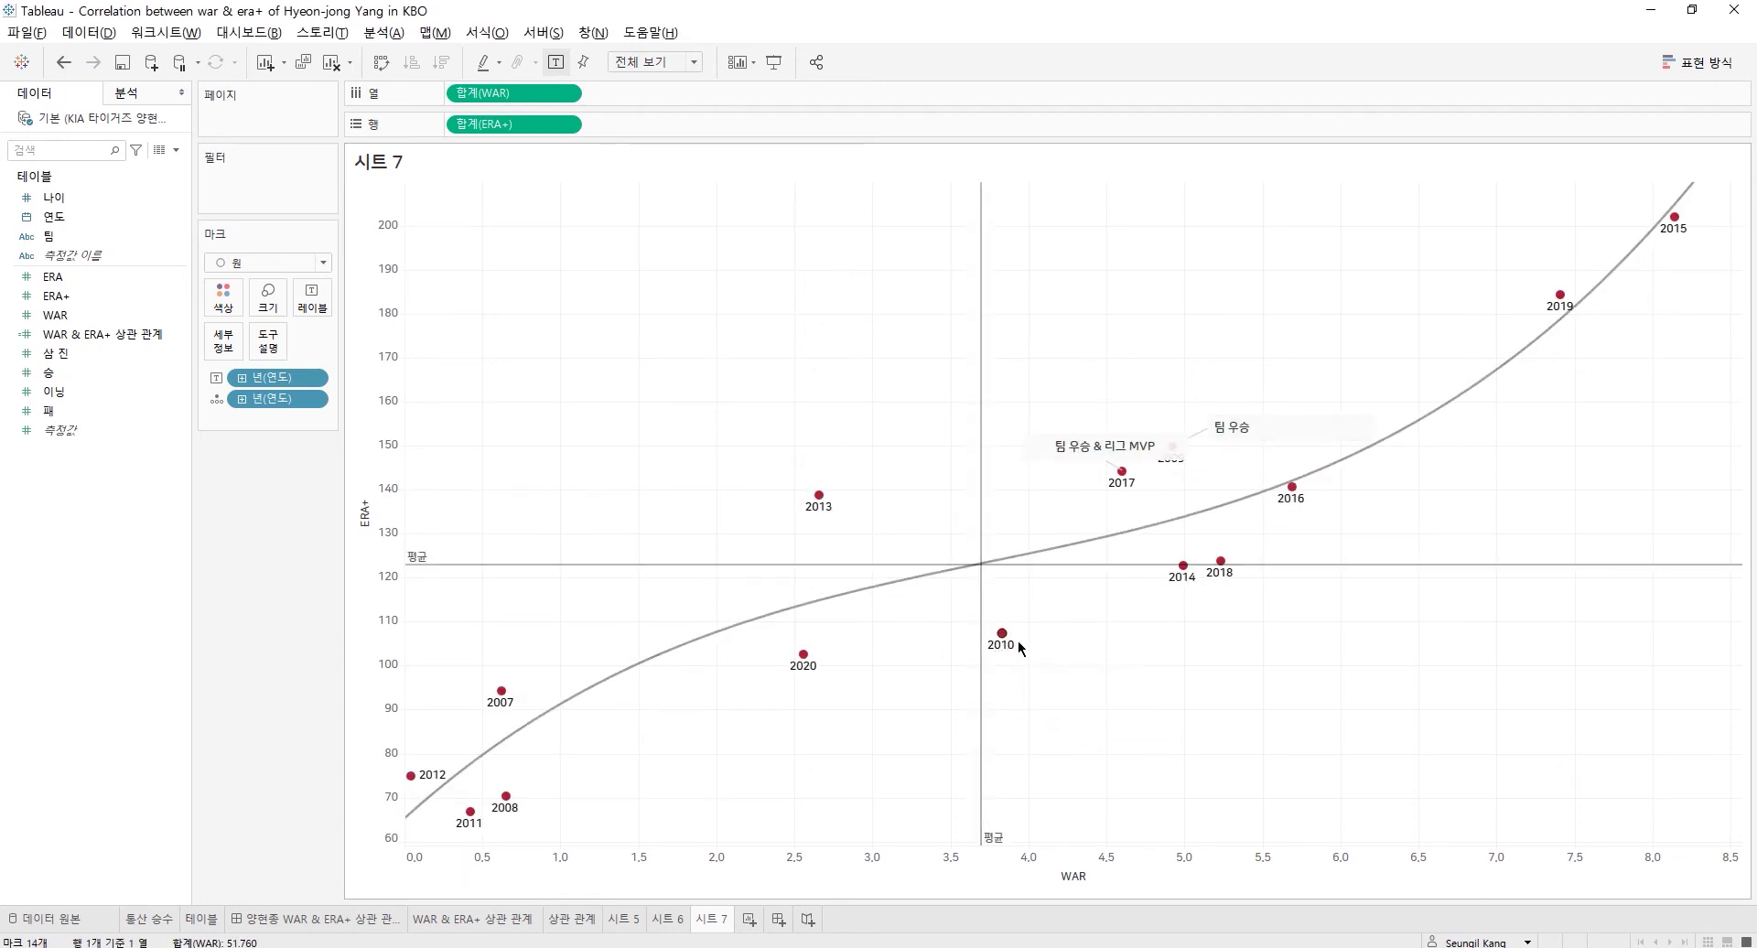
# - Annotate the 2010 mark with "광저우 아시안게임 출장 & 금메달" and move the annotation to the upper left of the point
pyautogui.moveTo(1208, 598)
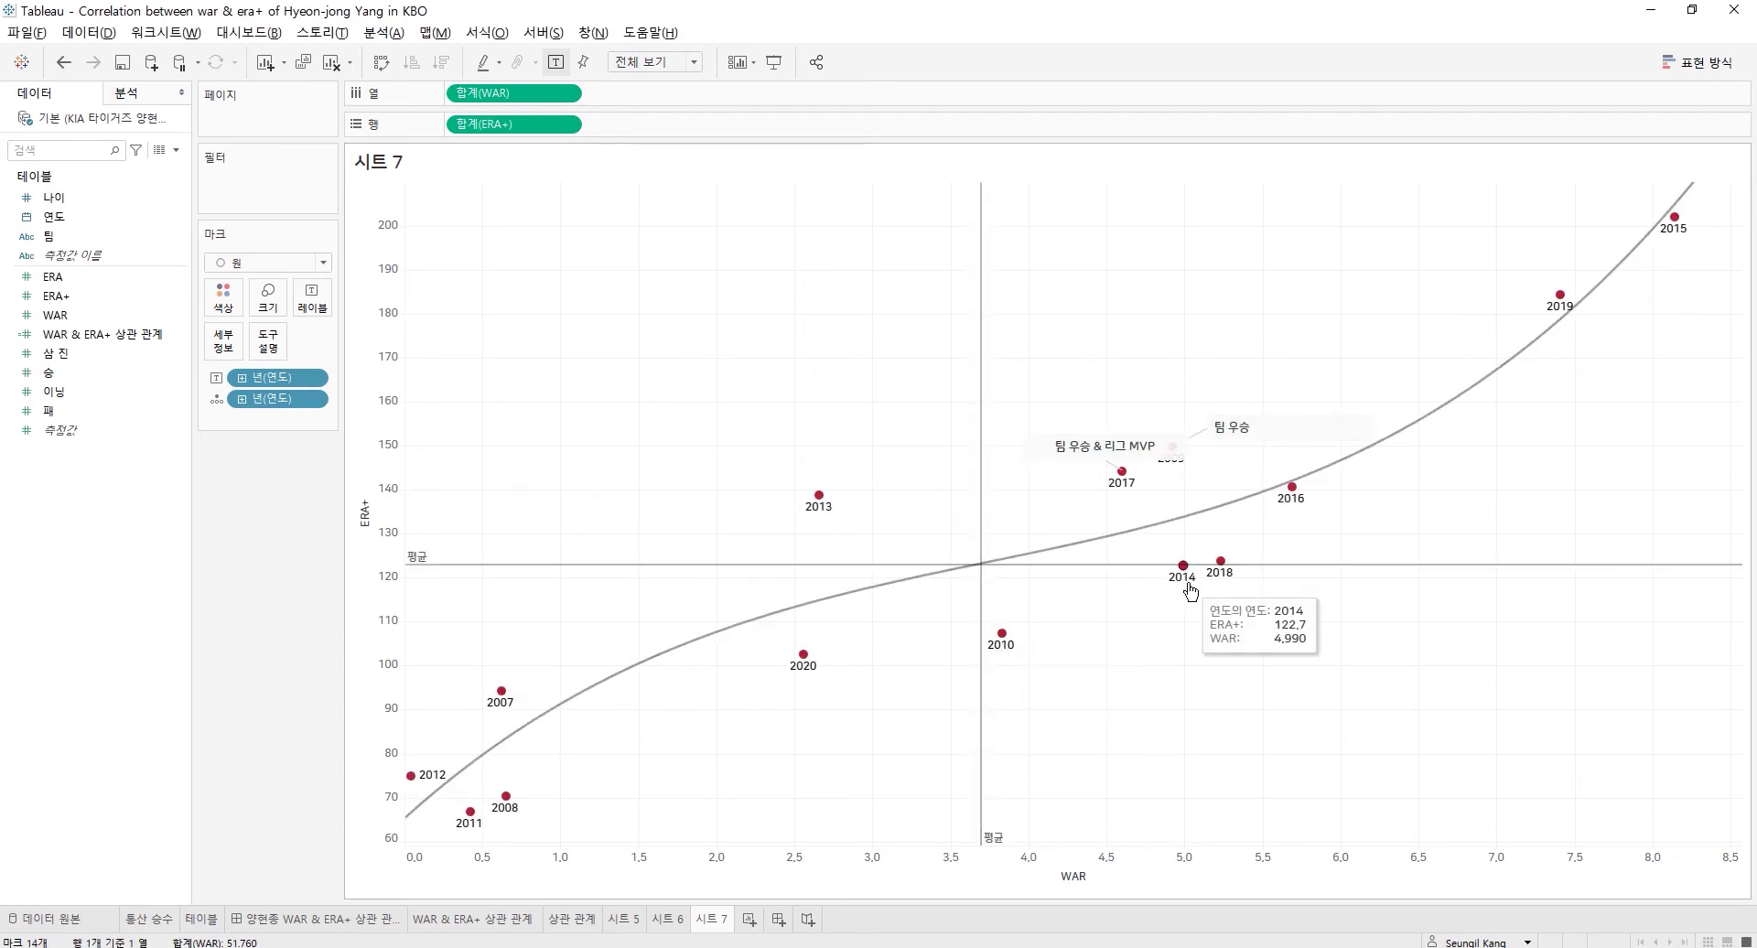
pyautogui.click(1002, 633)
pyautogui.rightClick(1004, 632)
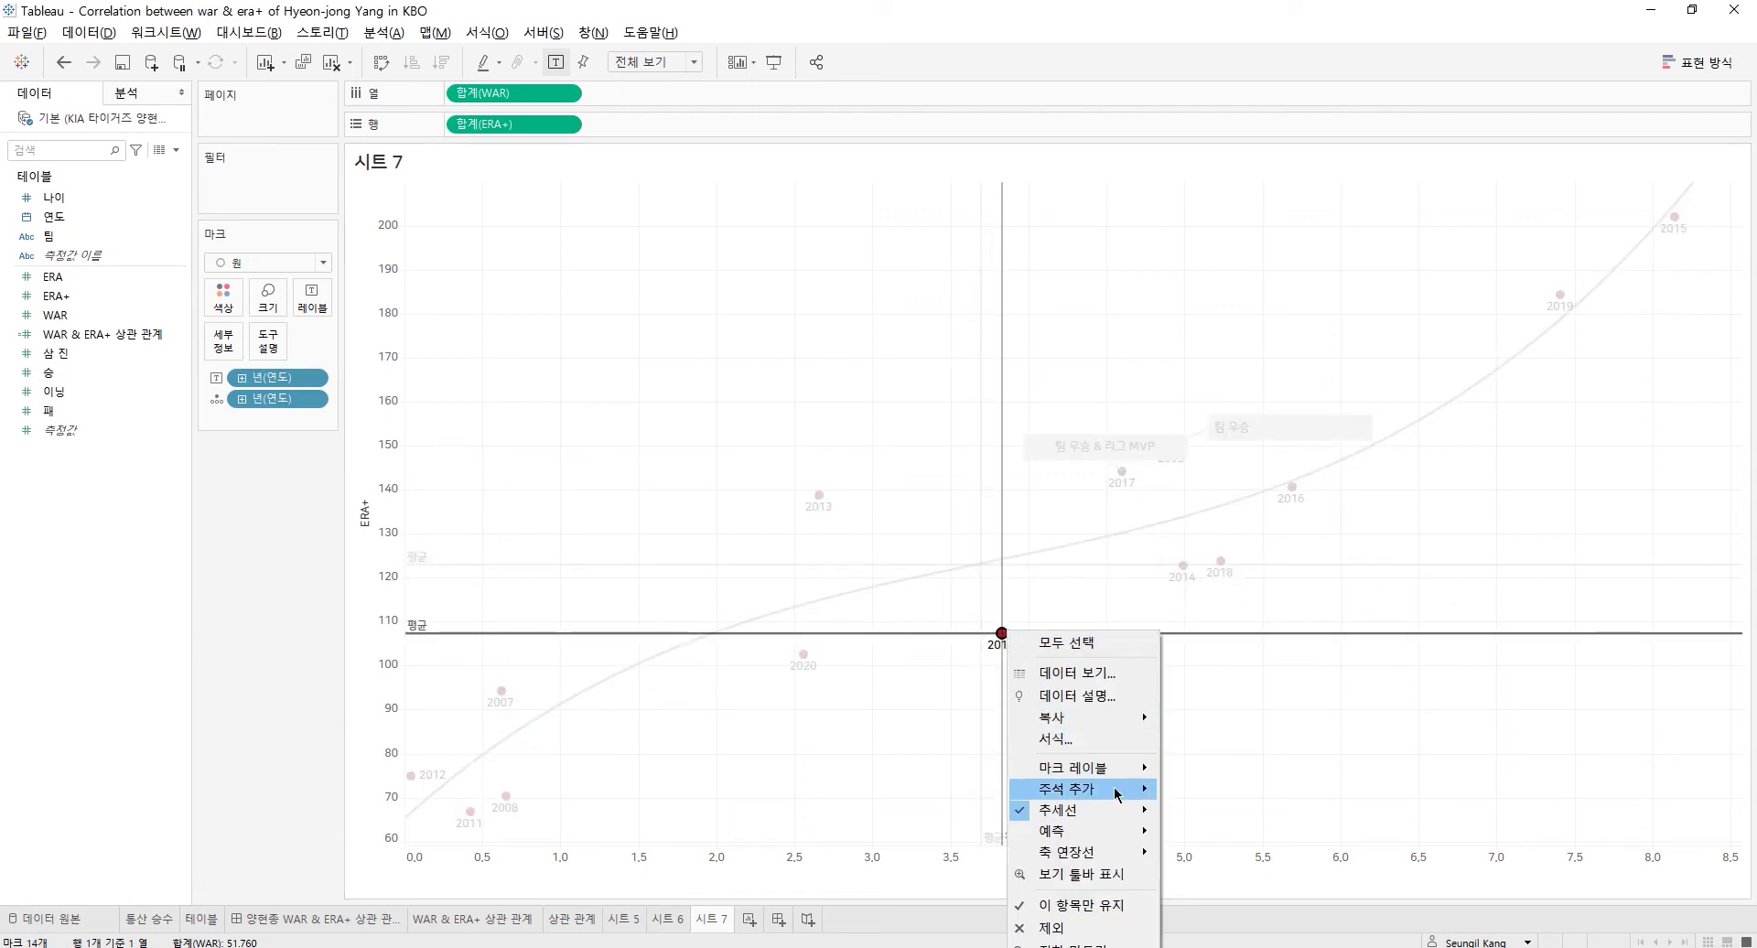
pyautogui.moveTo(1130, 725)
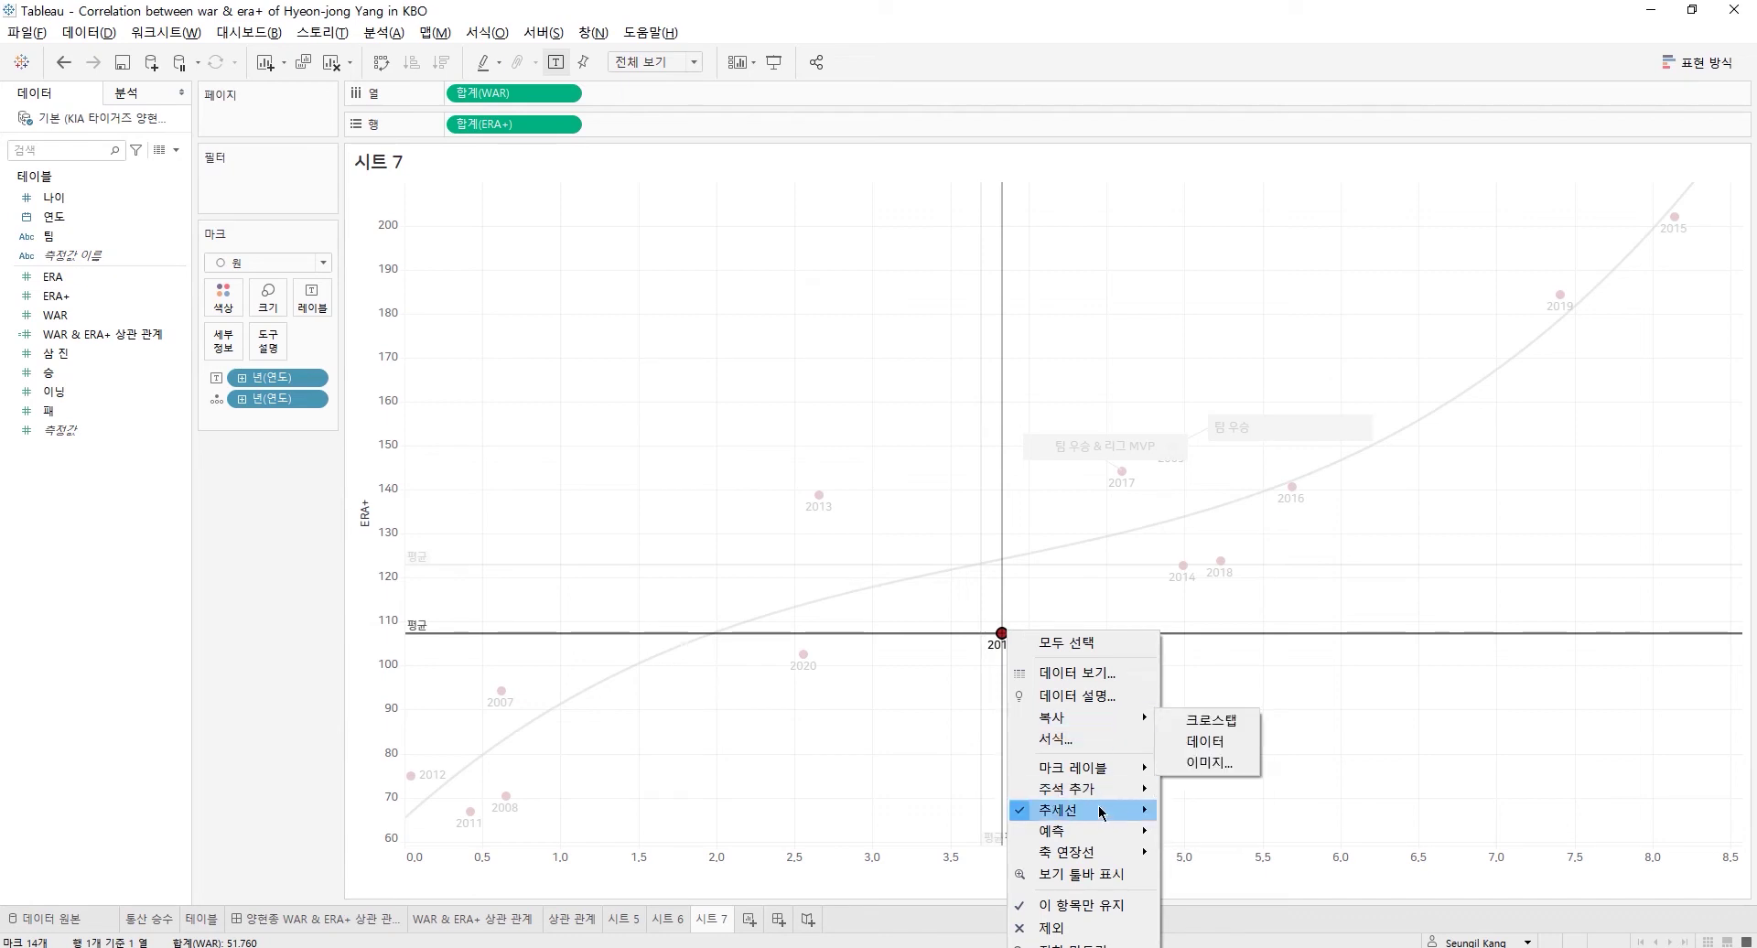
pyautogui.moveTo(1133, 788)
pyautogui.click(1201, 791)
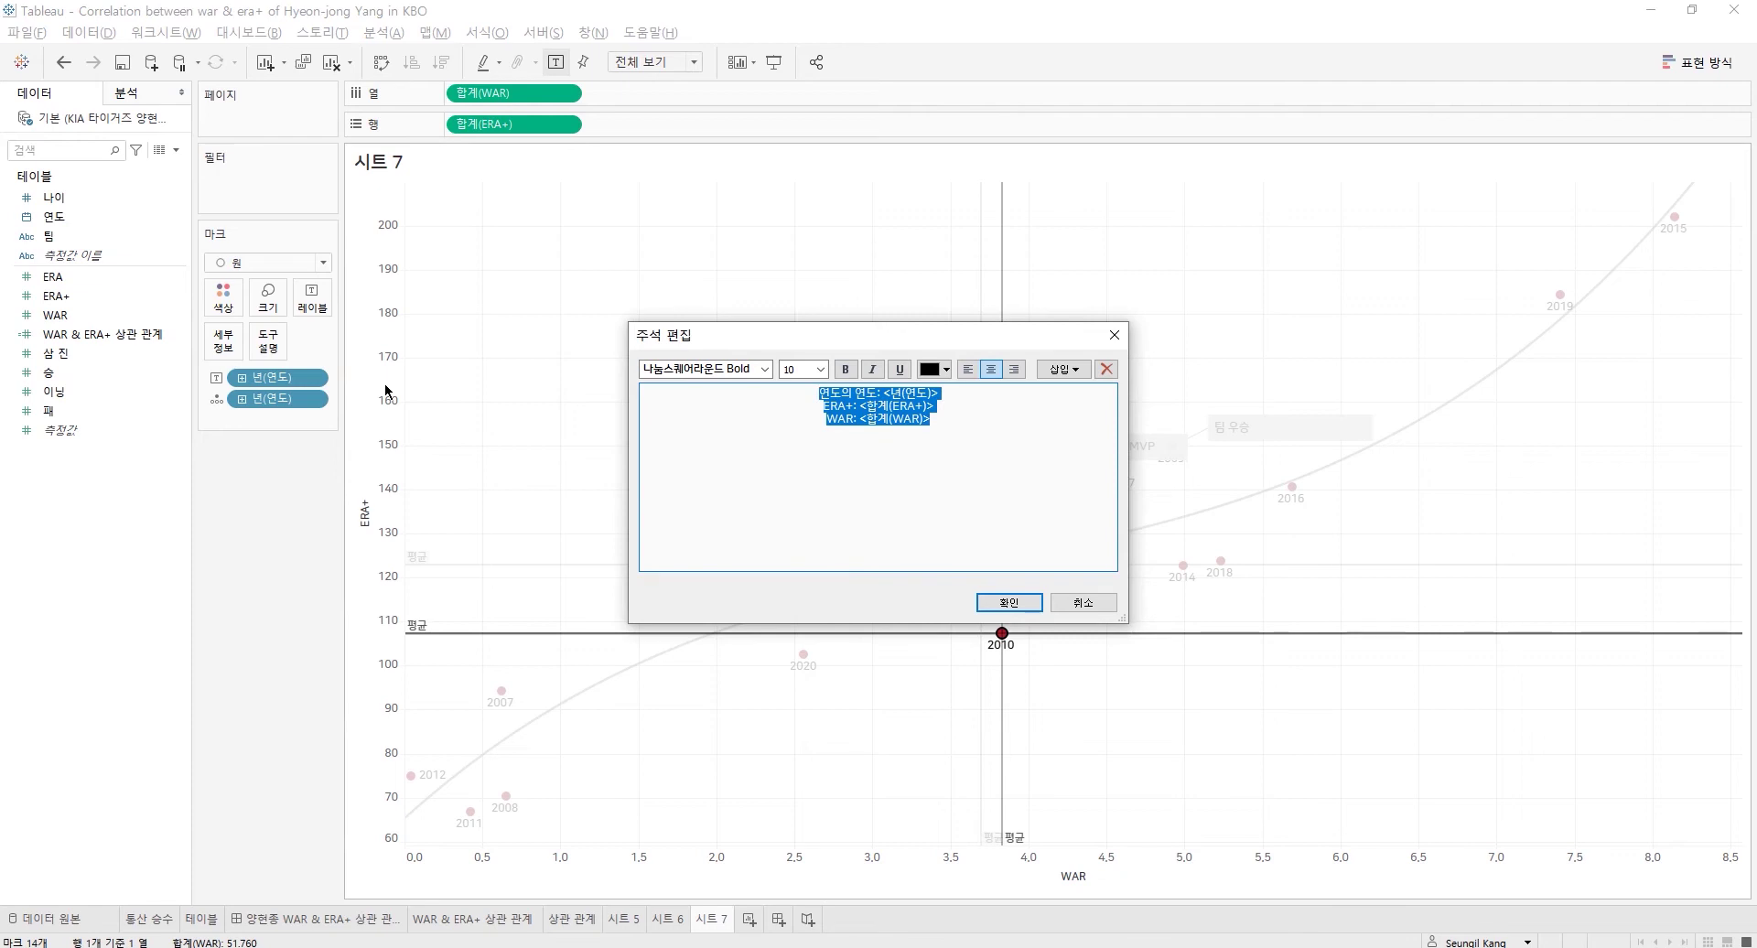
pyautogui.write('광저우 아시안ㄱ')
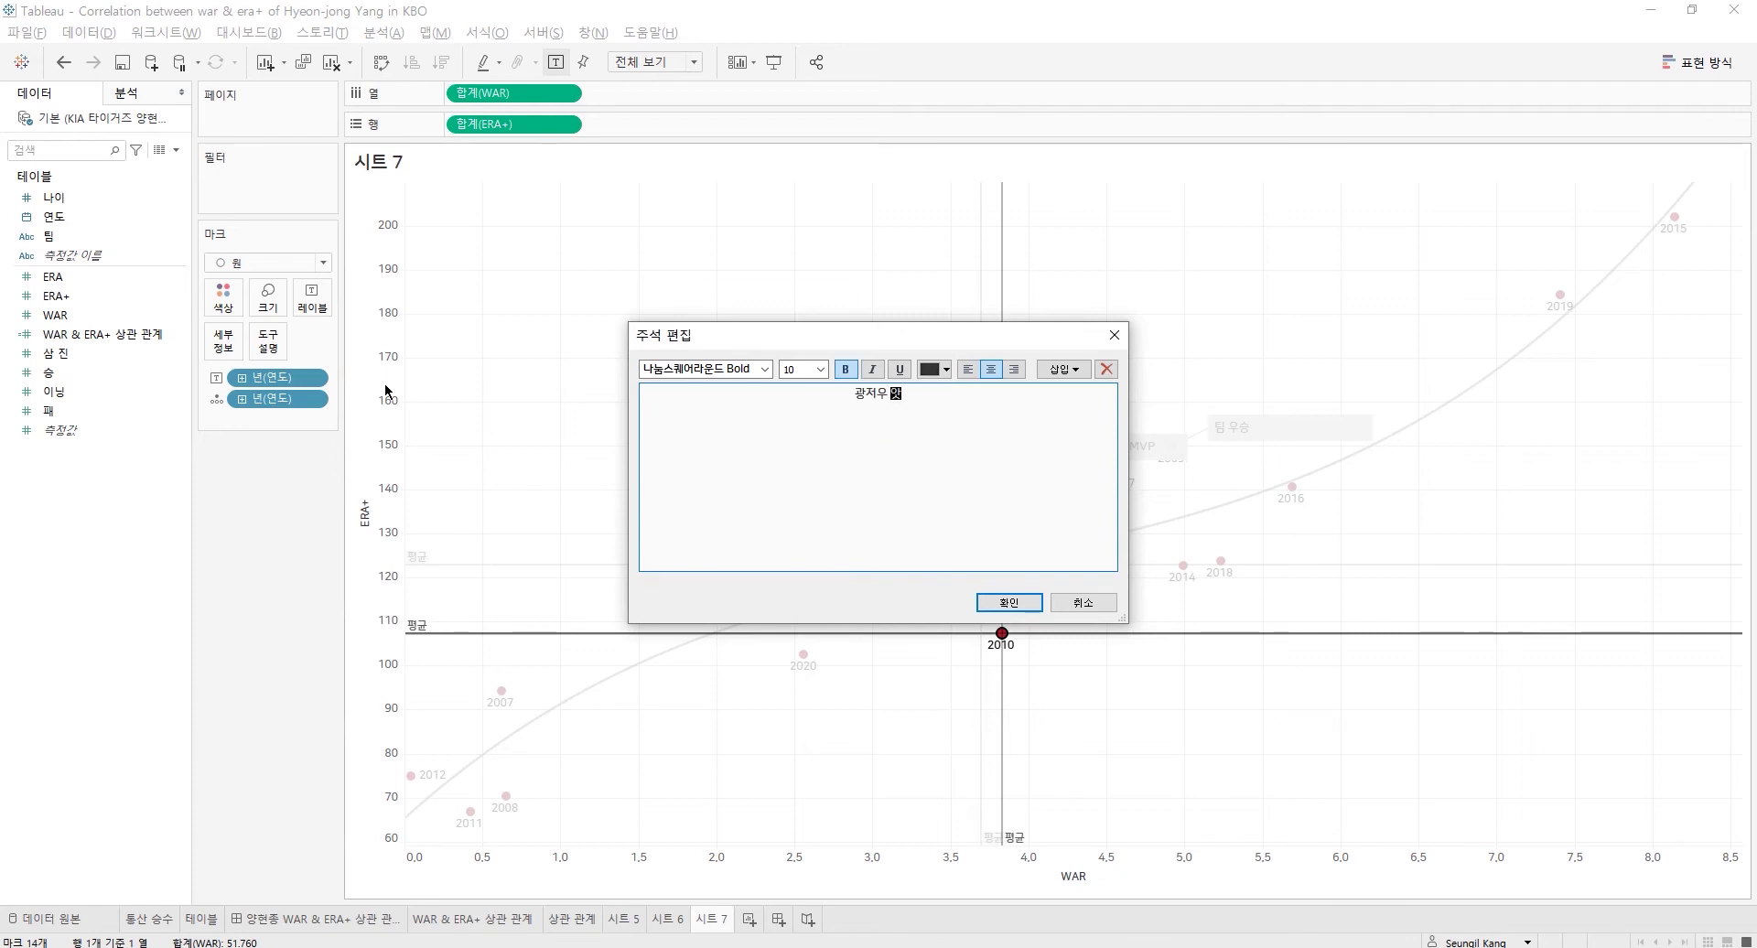
pyautogui.write('게임 출장 & 금')
pyautogui.write('메ㄷ')
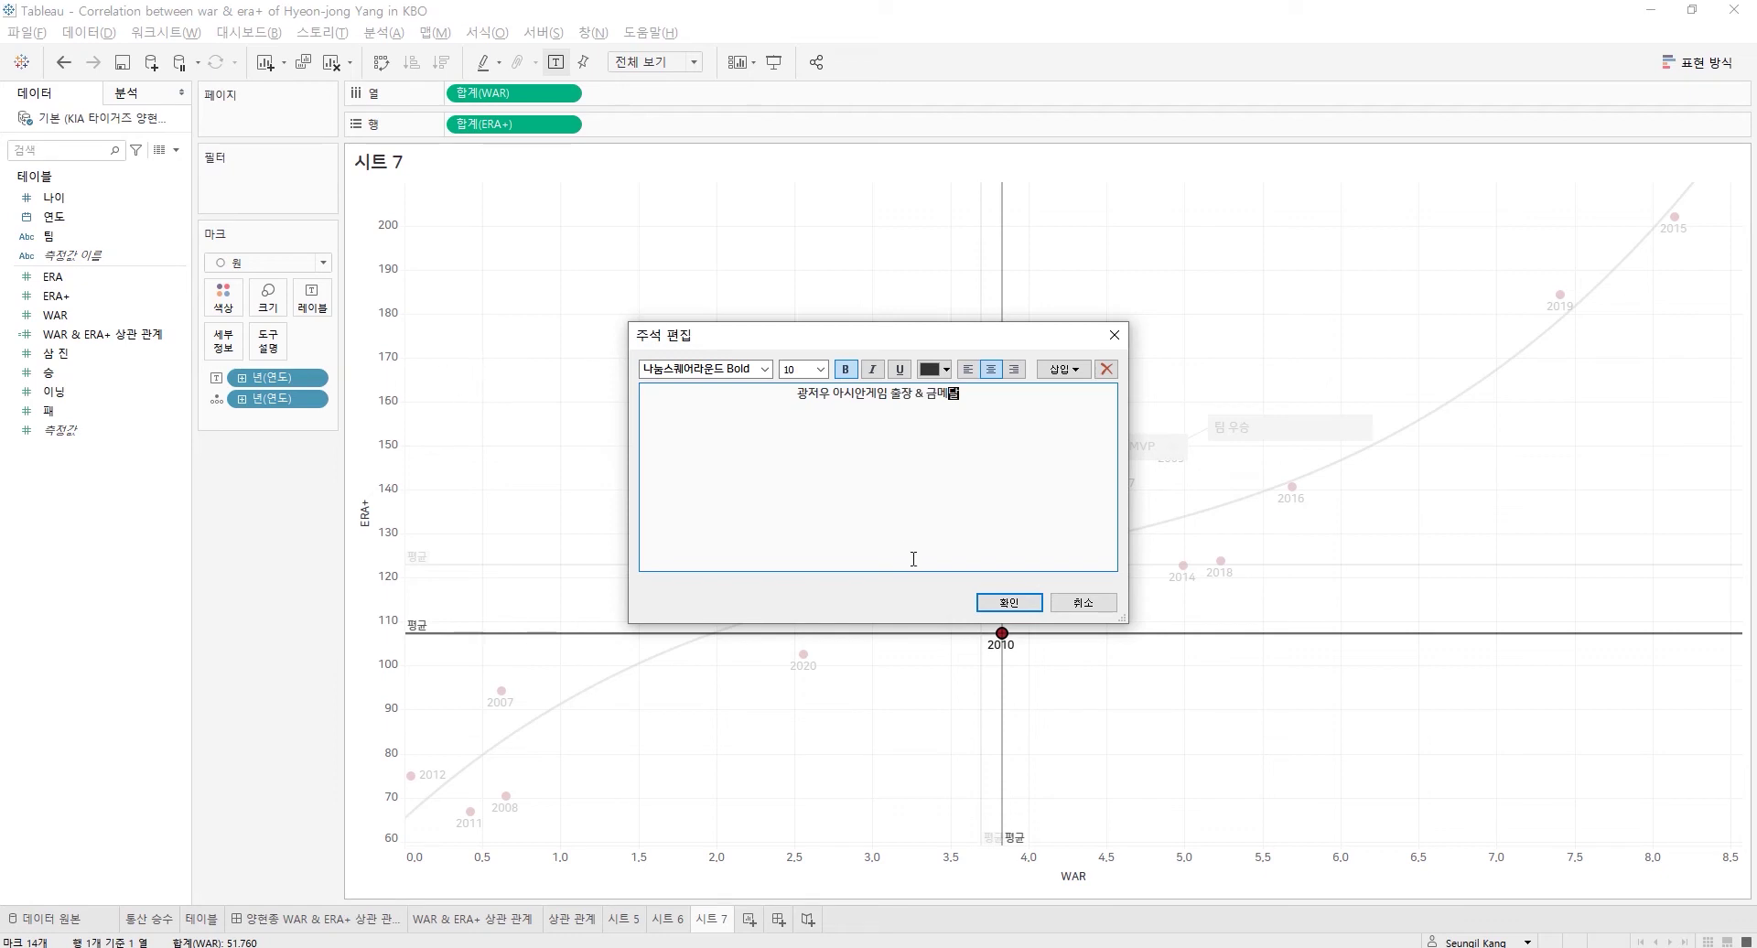
pyautogui.click(1009, 602)
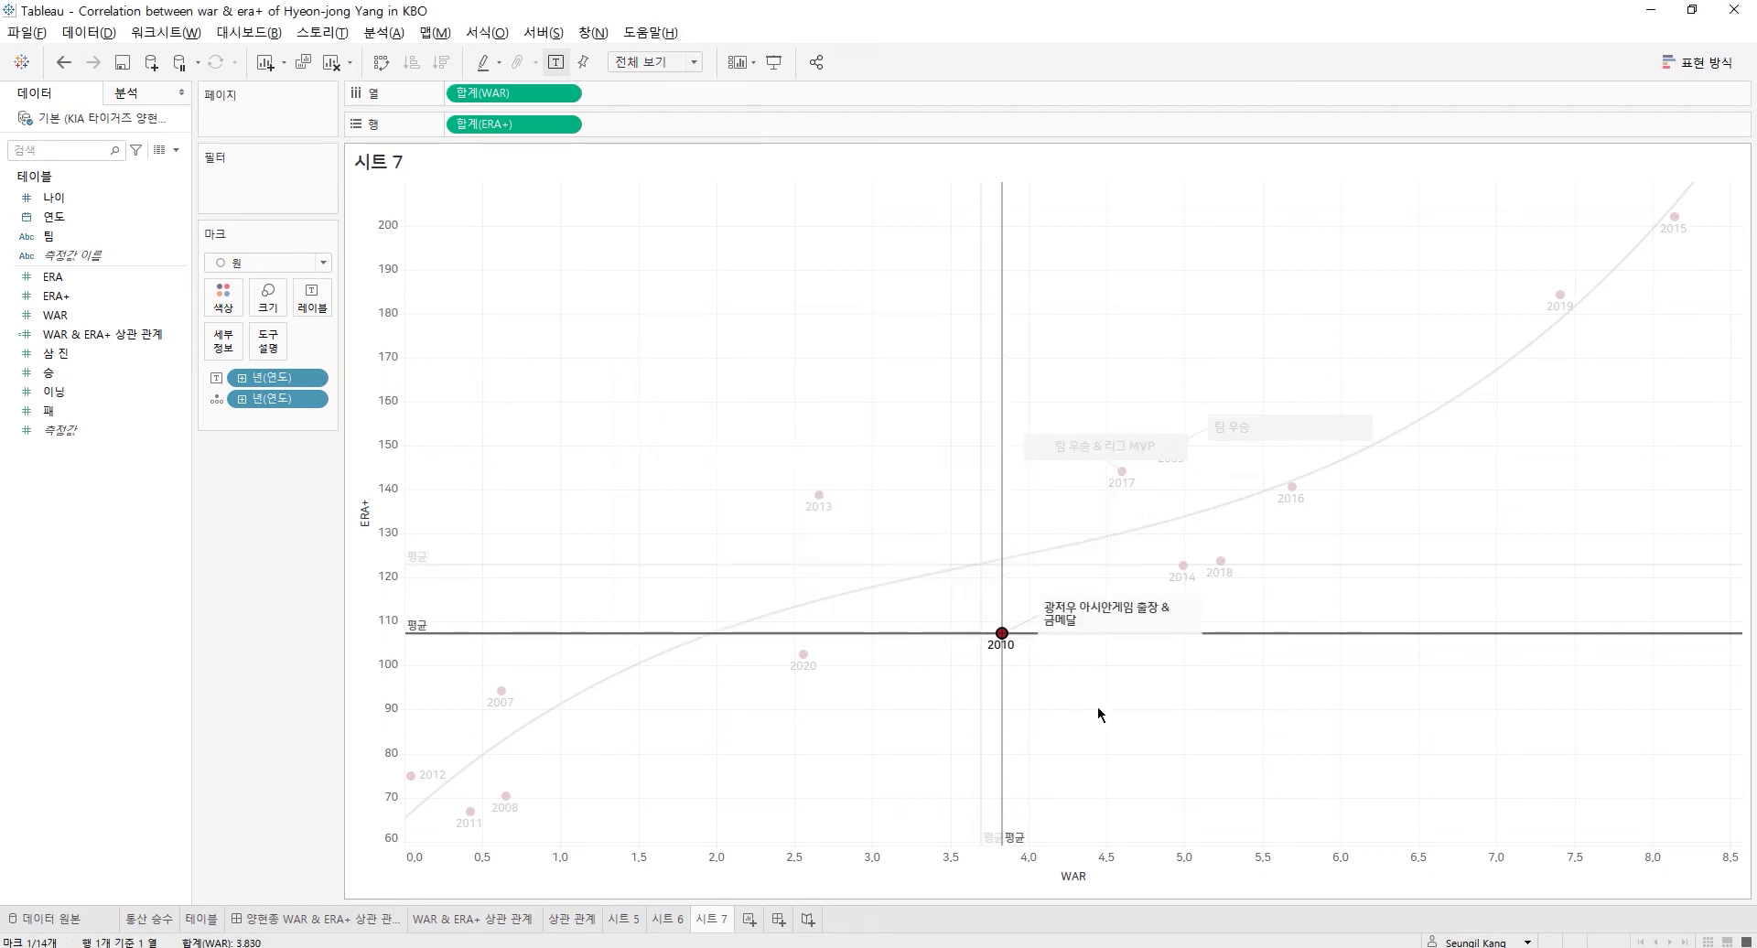
pyautogui.click(1082, 620)
pyautogui.moveTo(1122, 612); pyautogui.dragTo(973, 606)
# - Add a mark annotation reading "인천 아시안게임 출장 & 금메달" to the 2014 point
pyautogui.rightClick(1183, 564)
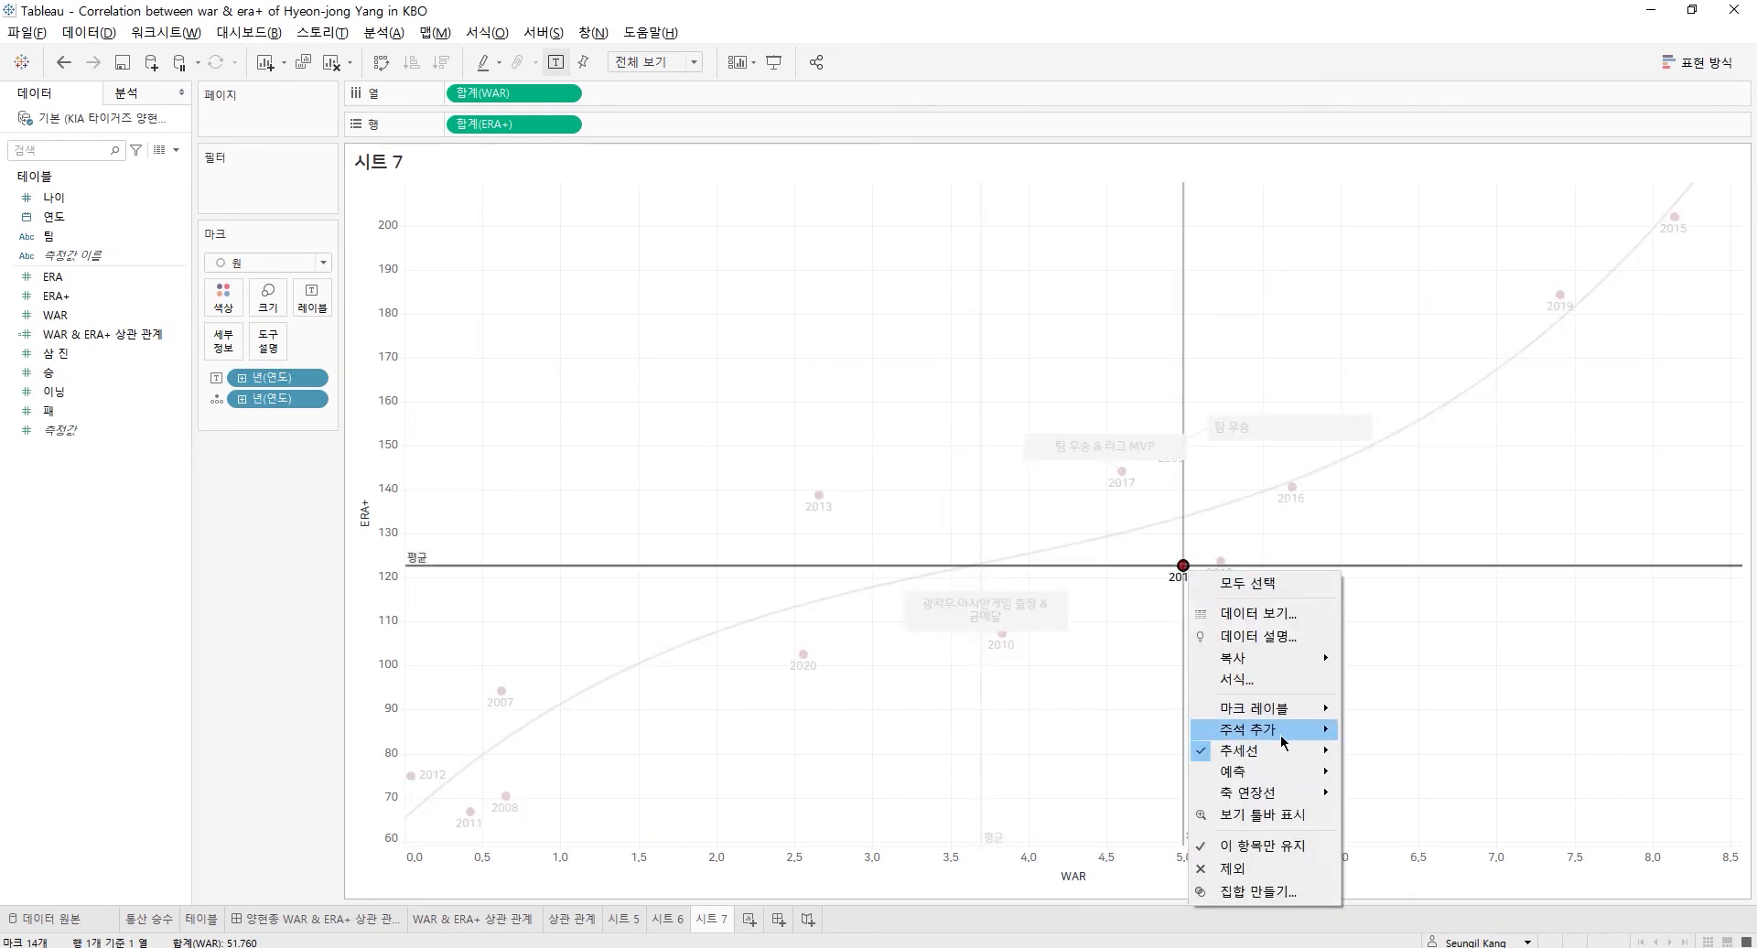
pyautogui.moveTo(1281, 729)
pyautogui.click(1372, 724)
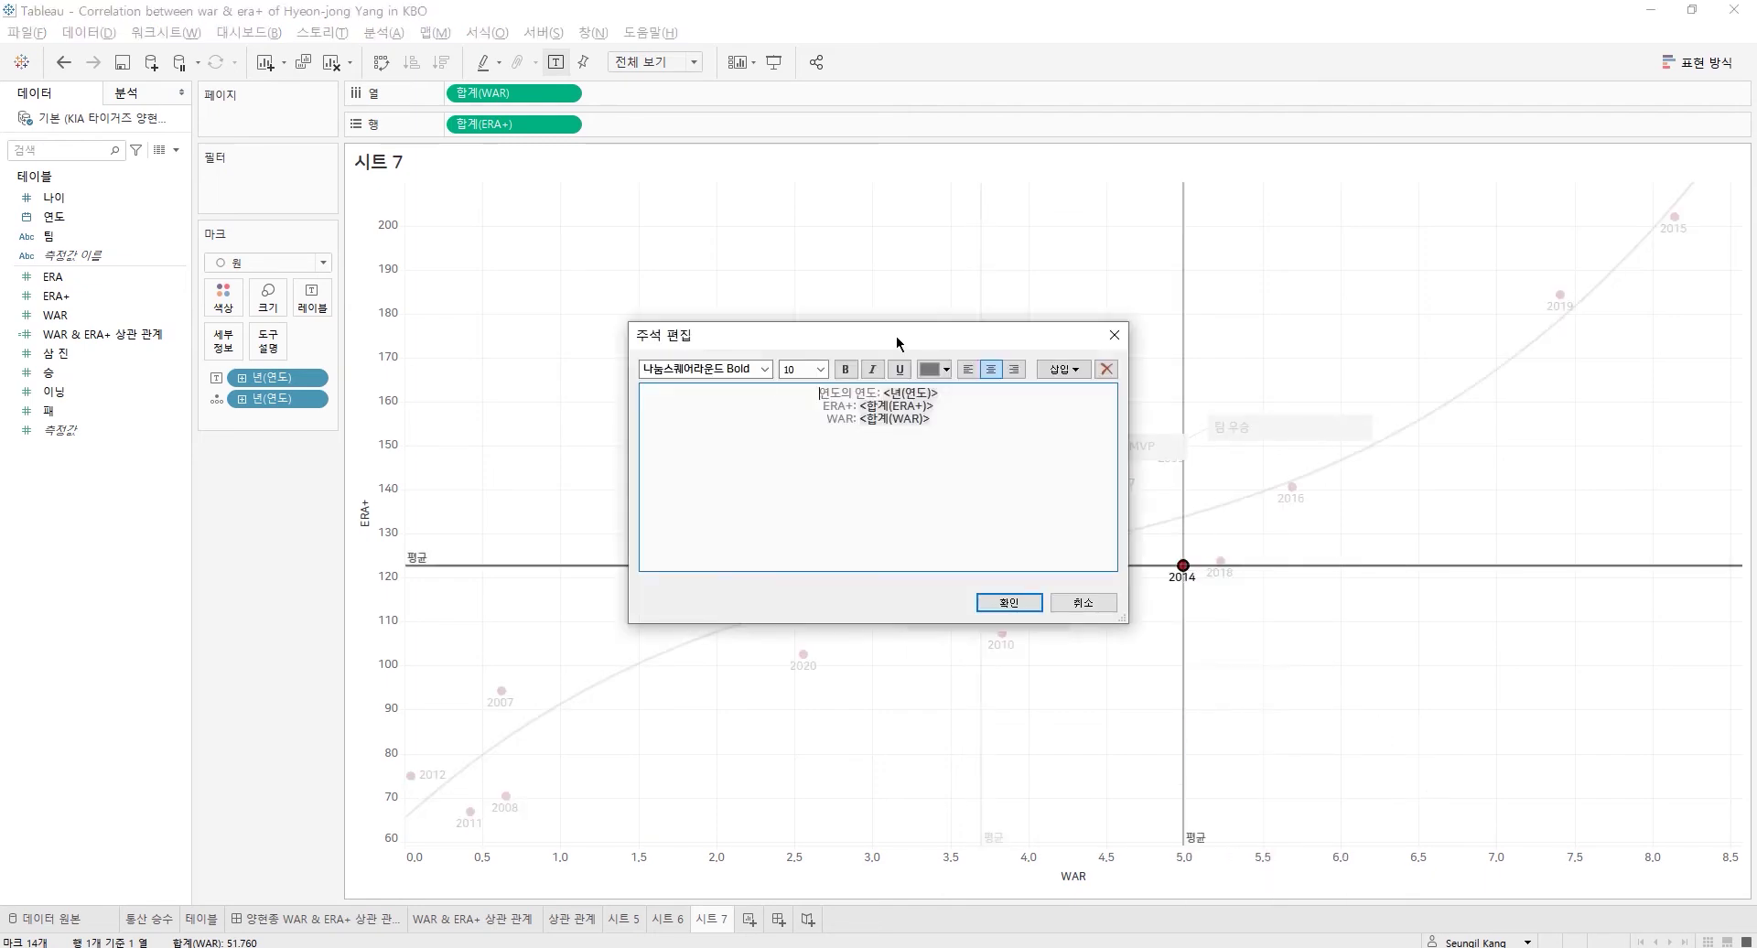
pyautogui.moveTo(931, 419)
pyautogui.mouseDown()
pyautogui.moveTo(915, 388)
pyautogui.moveTo(165, 217)
pyautogui.mouseUp()
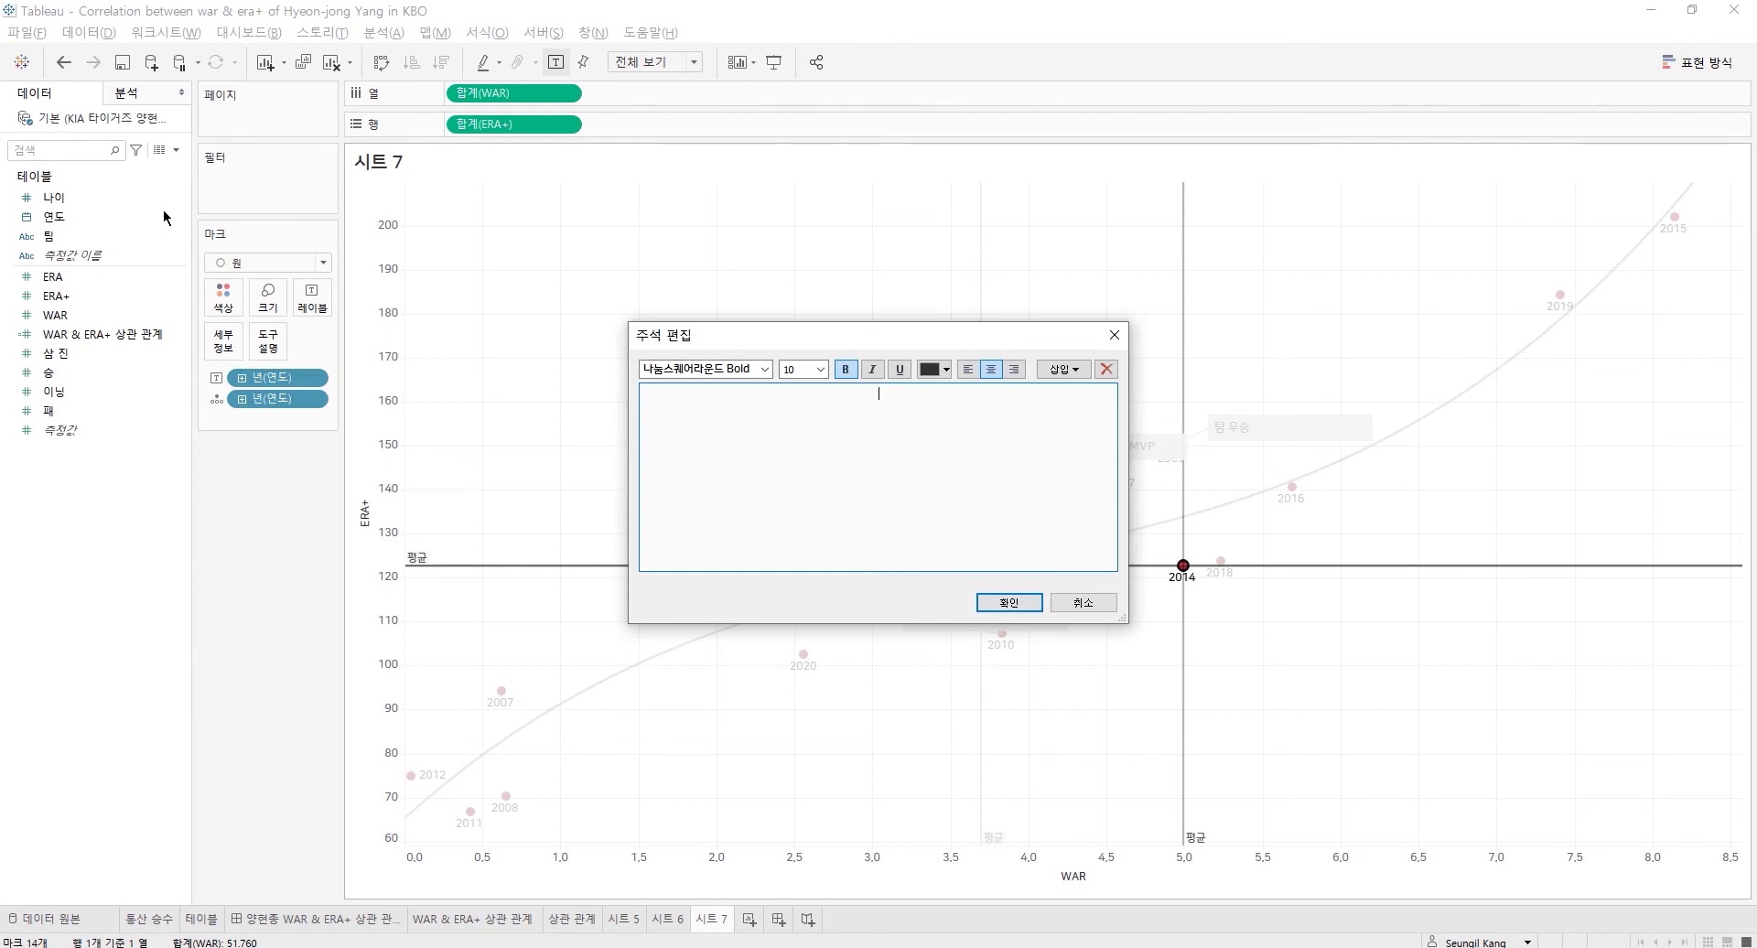
pyautogui.write('천 아시안게임 출장 & 금메달')
pyautogui.click(1008, 602)
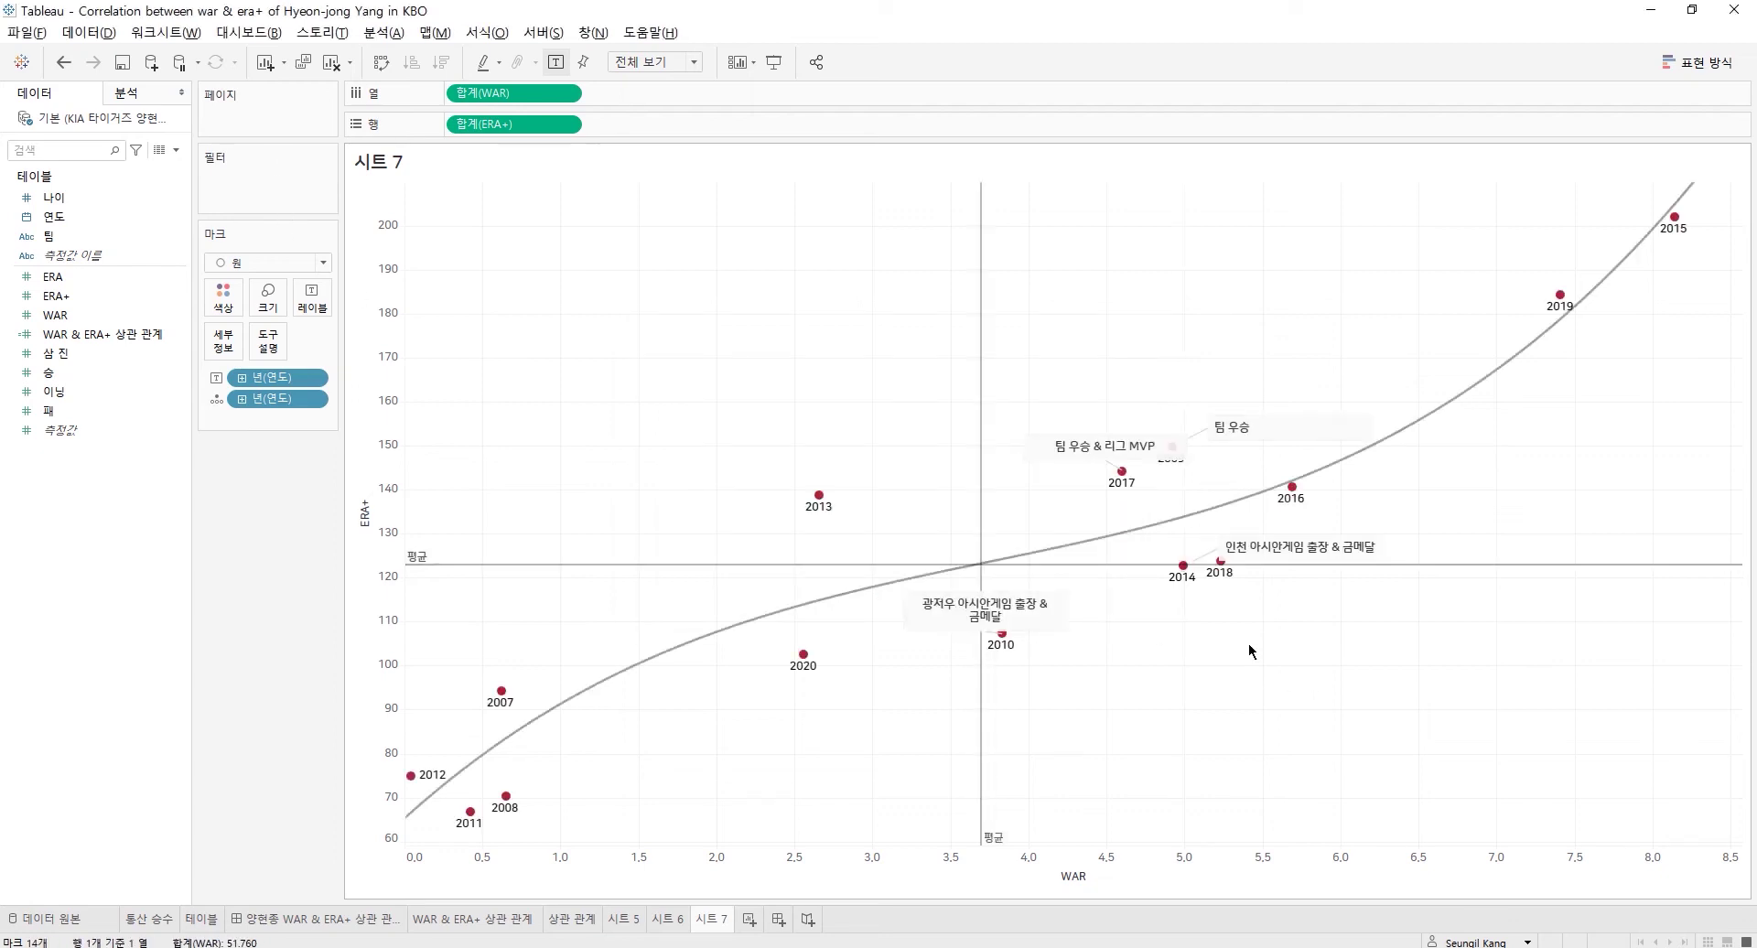
# - Move the 2014 point's Asian Games annotation to just below the point, leaving its text as it is
pyautogui.click(1220, 549)
pyautogui.moveTo(1219, 549); pyautogui.dragTo(1153, 628)
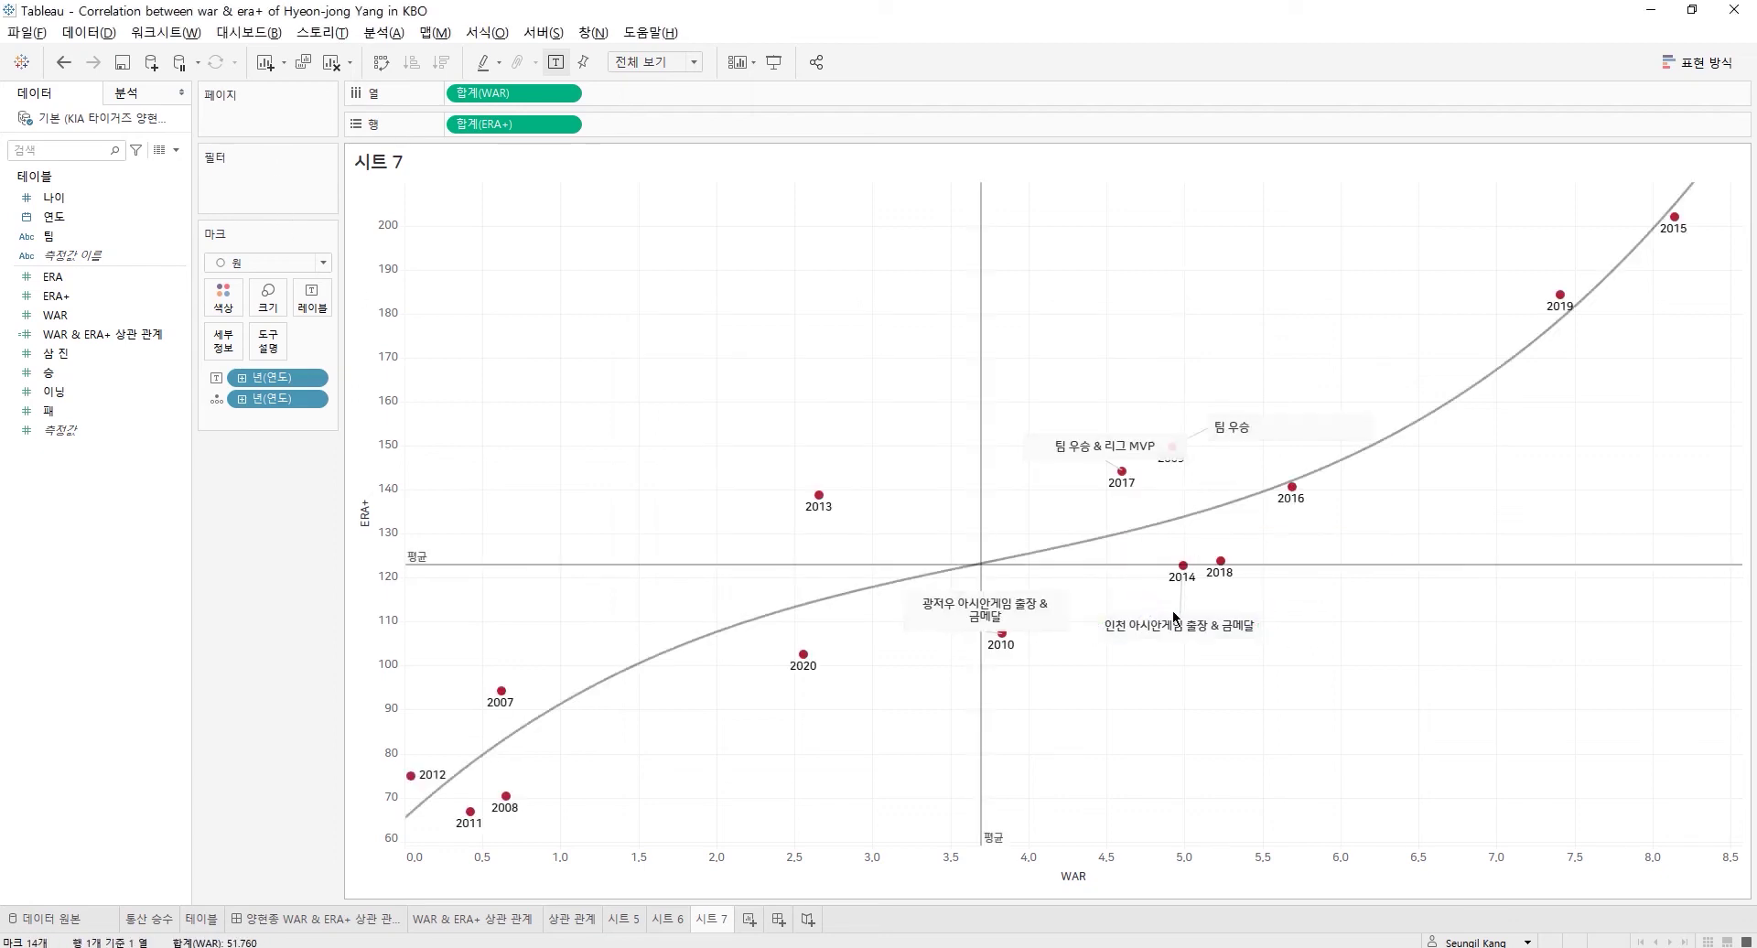
pyautogui.doubleClick(1162, 626)
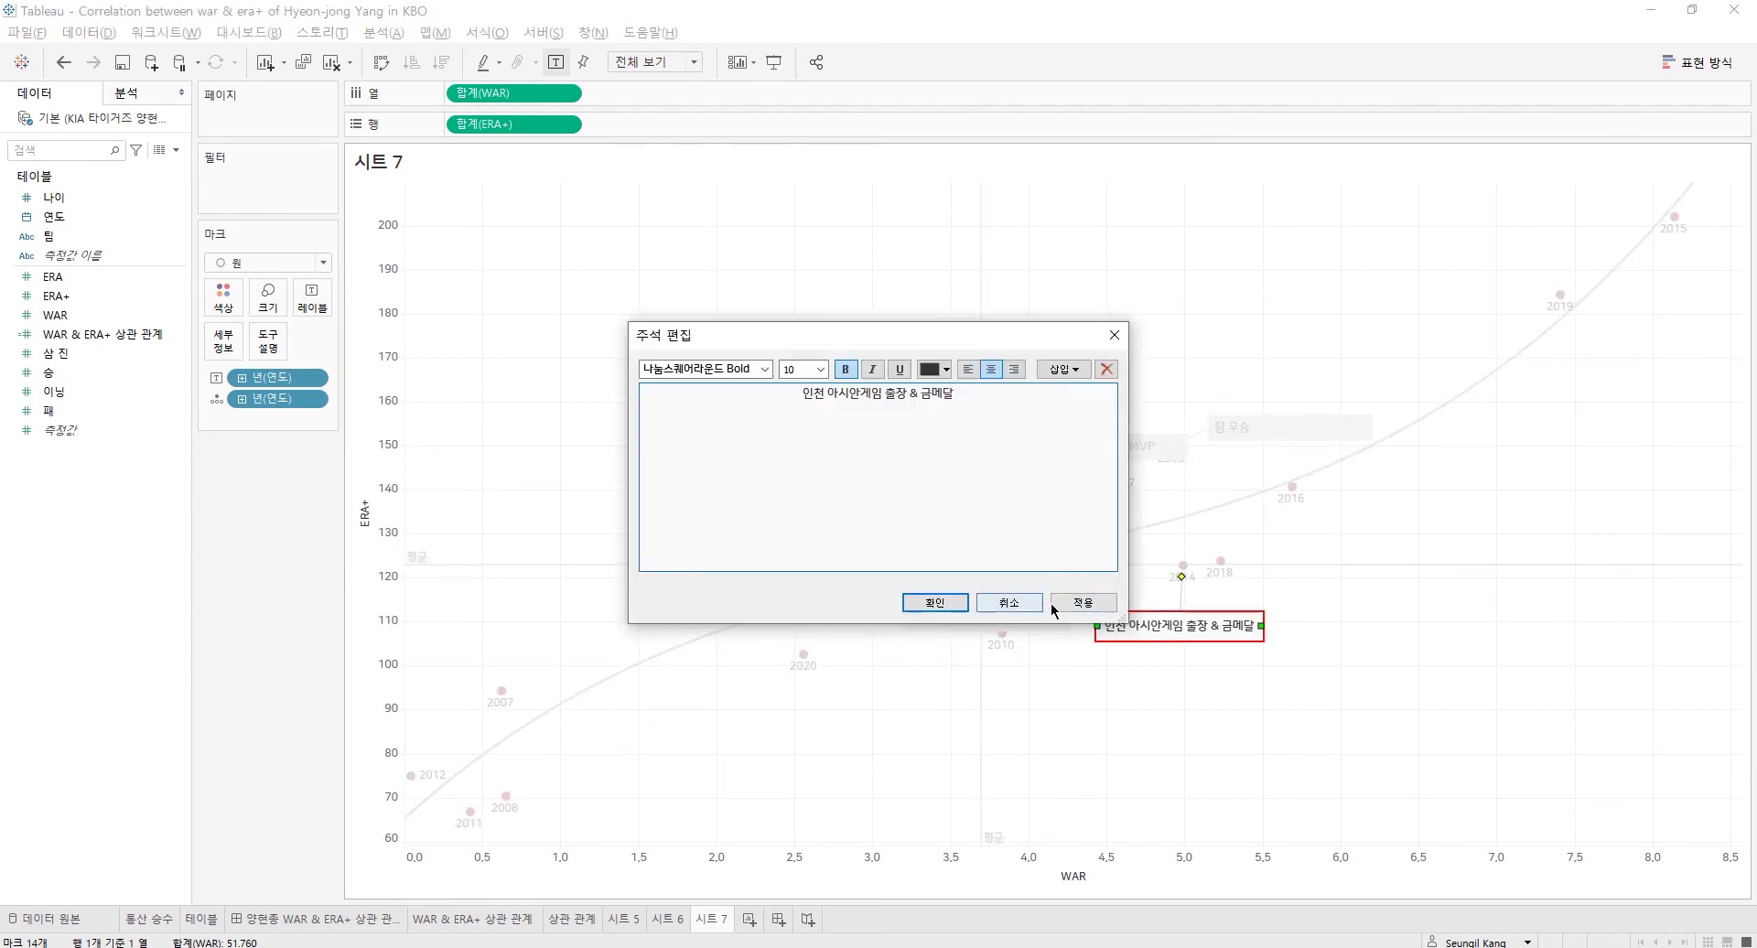
pyautogui.click(1009, 602)
# - Add a mark annotation reading "자카르트-팔렘방 아시안게임 출장 & 금메달" to the 2018 point
pyautogui.rightClick(1220, 562)
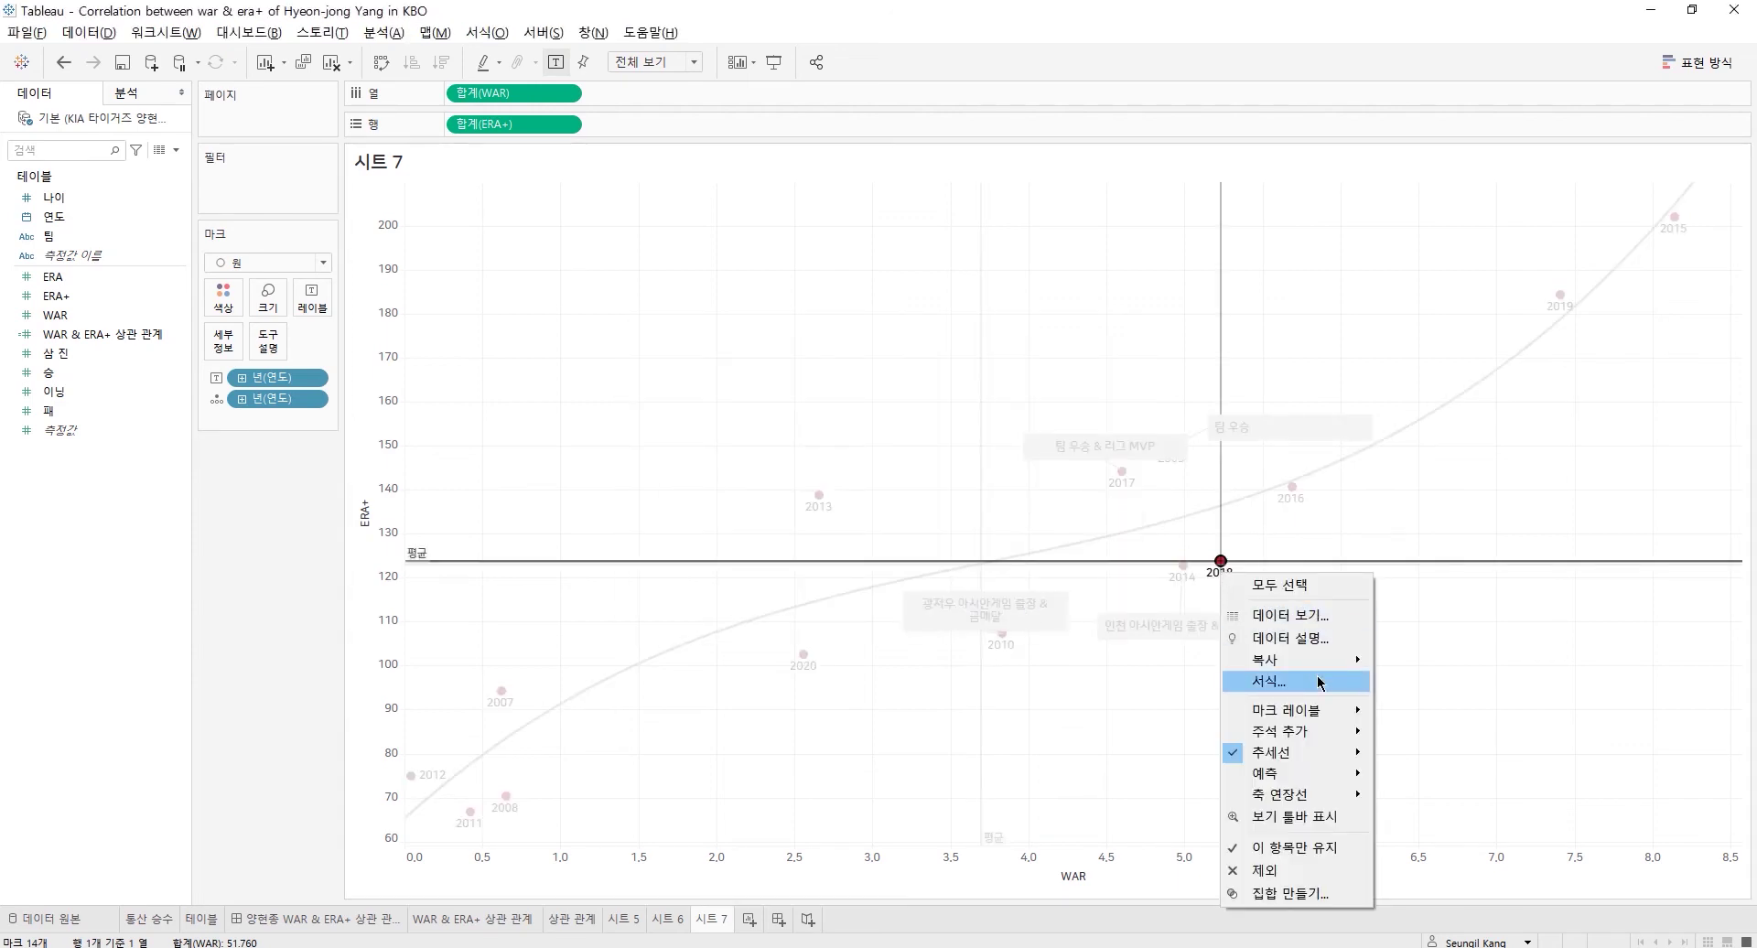
pyautogui.moveTo(1322, 731)
pyautogui.click(1399, 731)
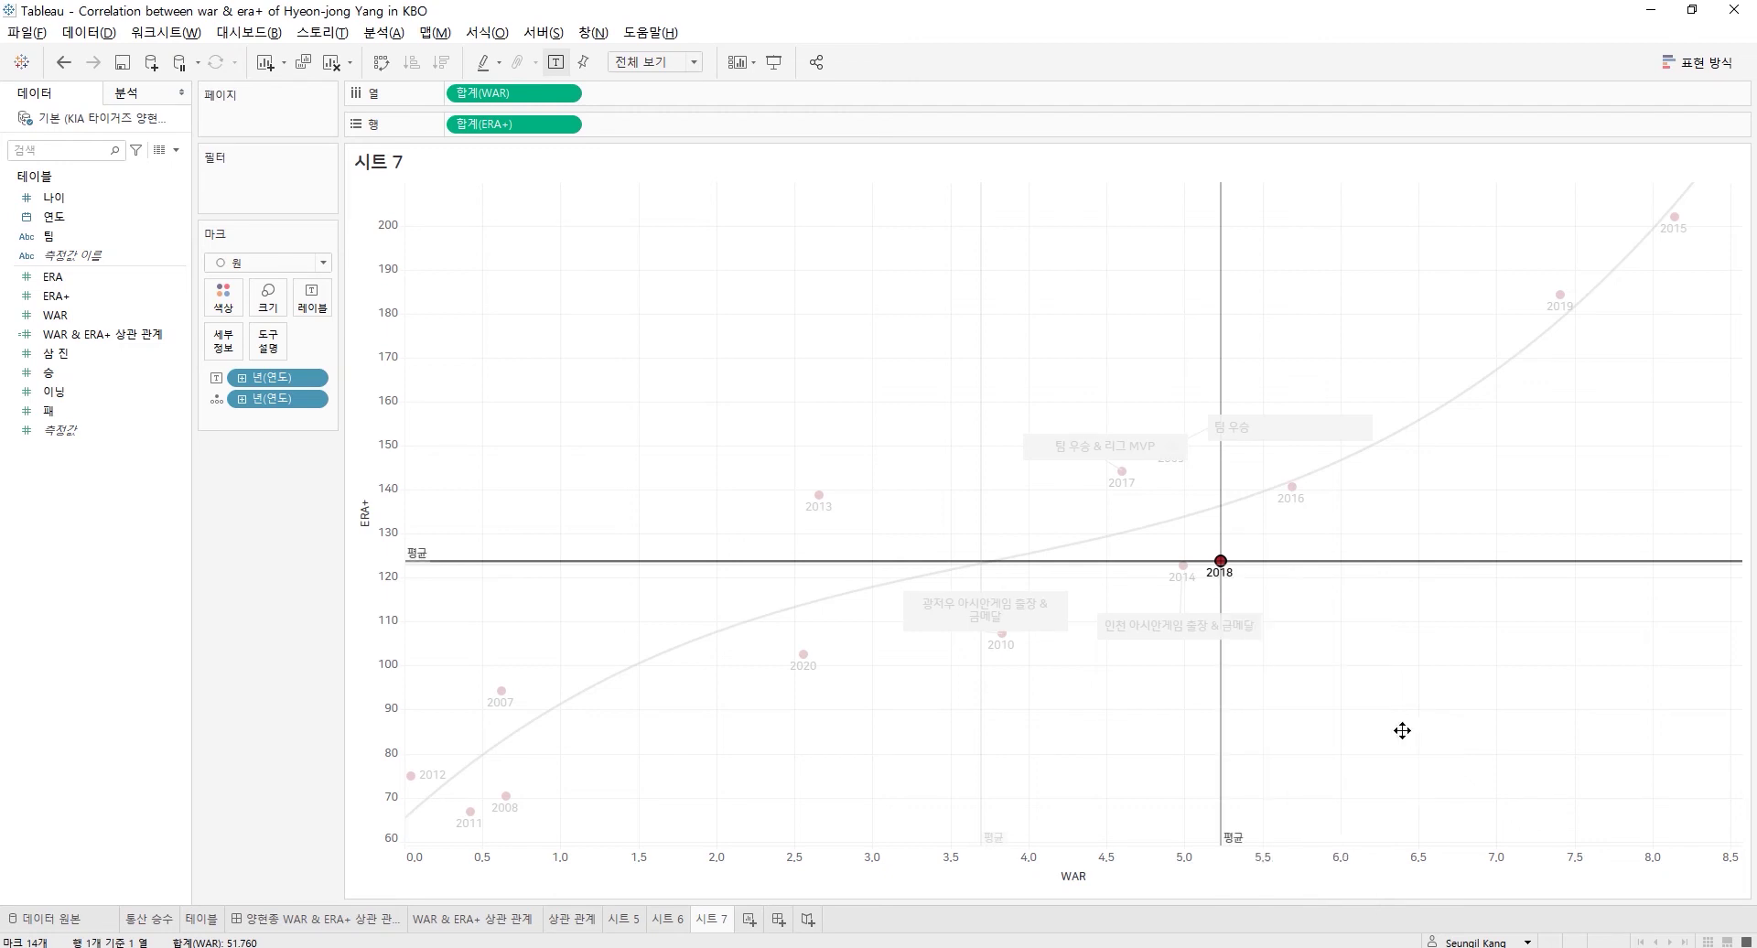
pyautogui.hotkey('ctrl', 'a')
pyautogui.write('ㅈ')
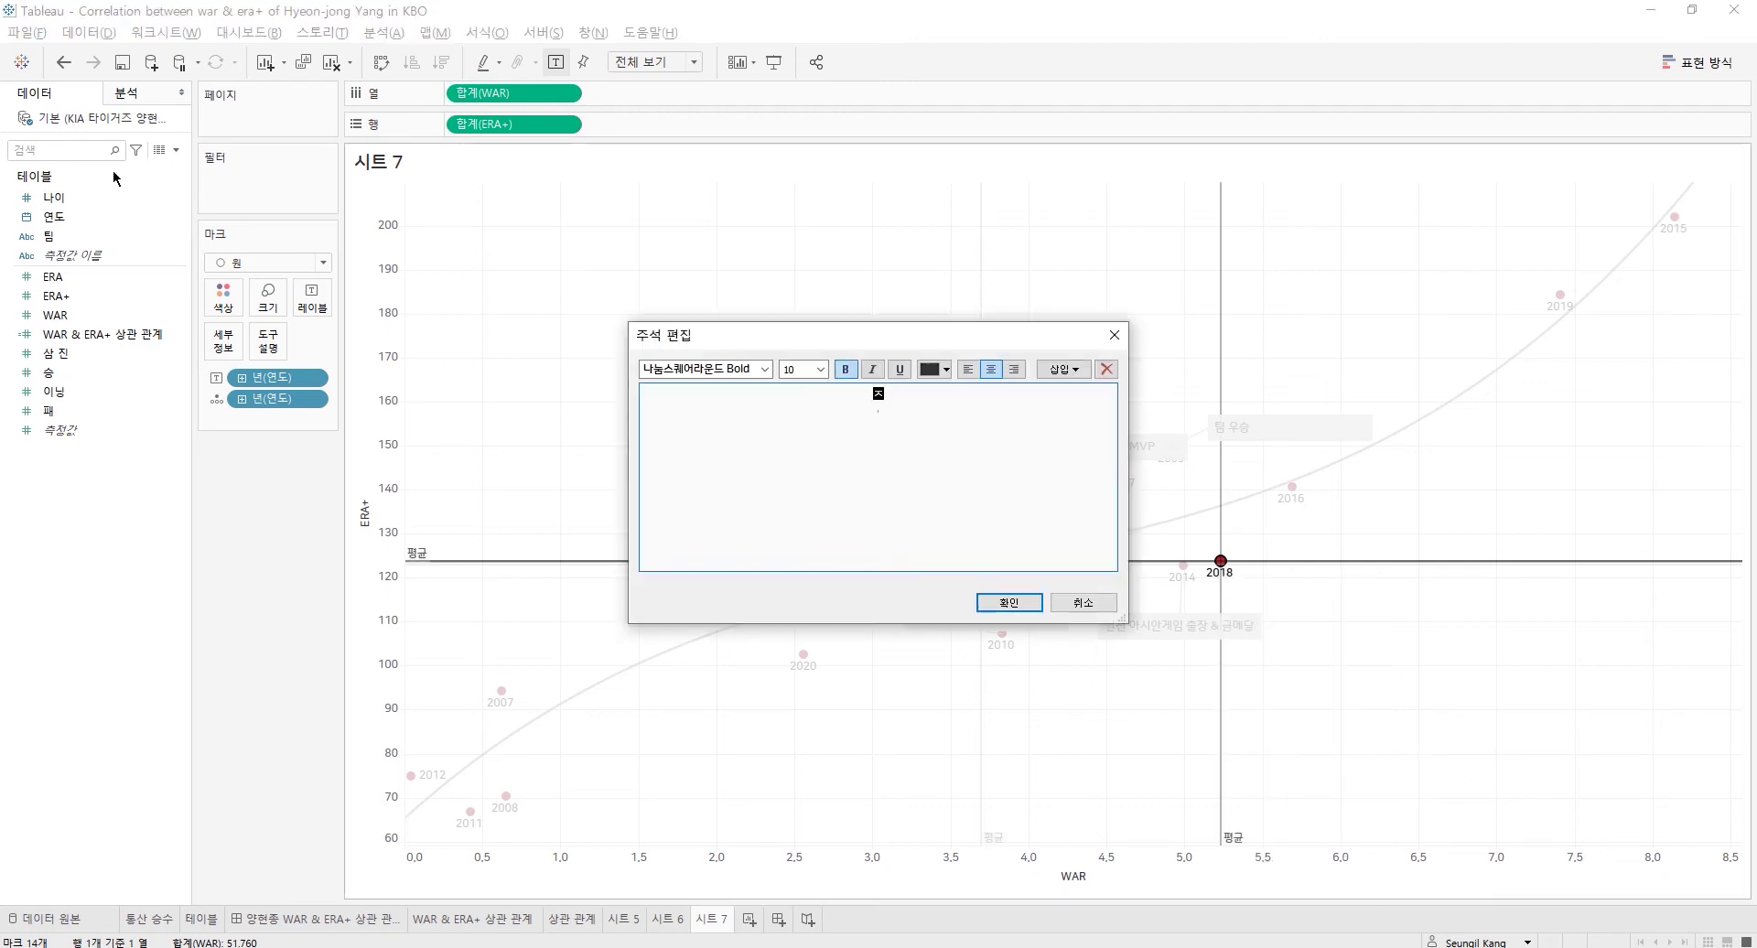
pyautogui.write('카르')
pyautogui.write('트')
pyautogui.write('-팔렘방 아싱')
pyautogui.write('안게임 출')
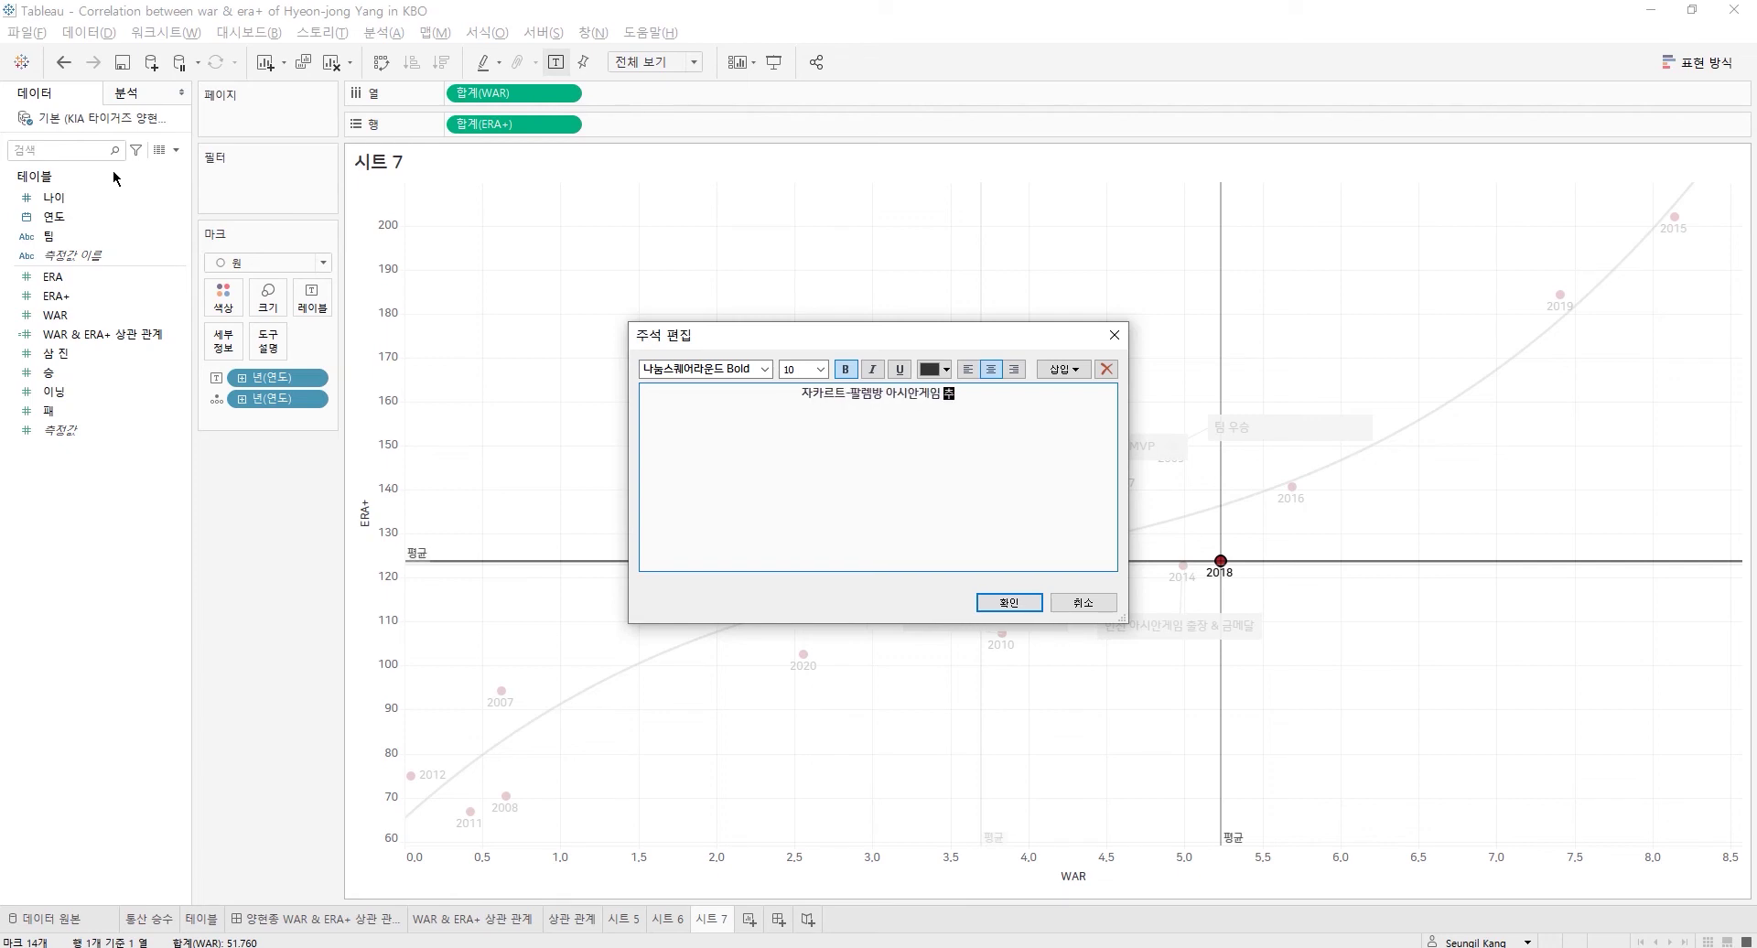
pyautogui.write('장 & 금메달')
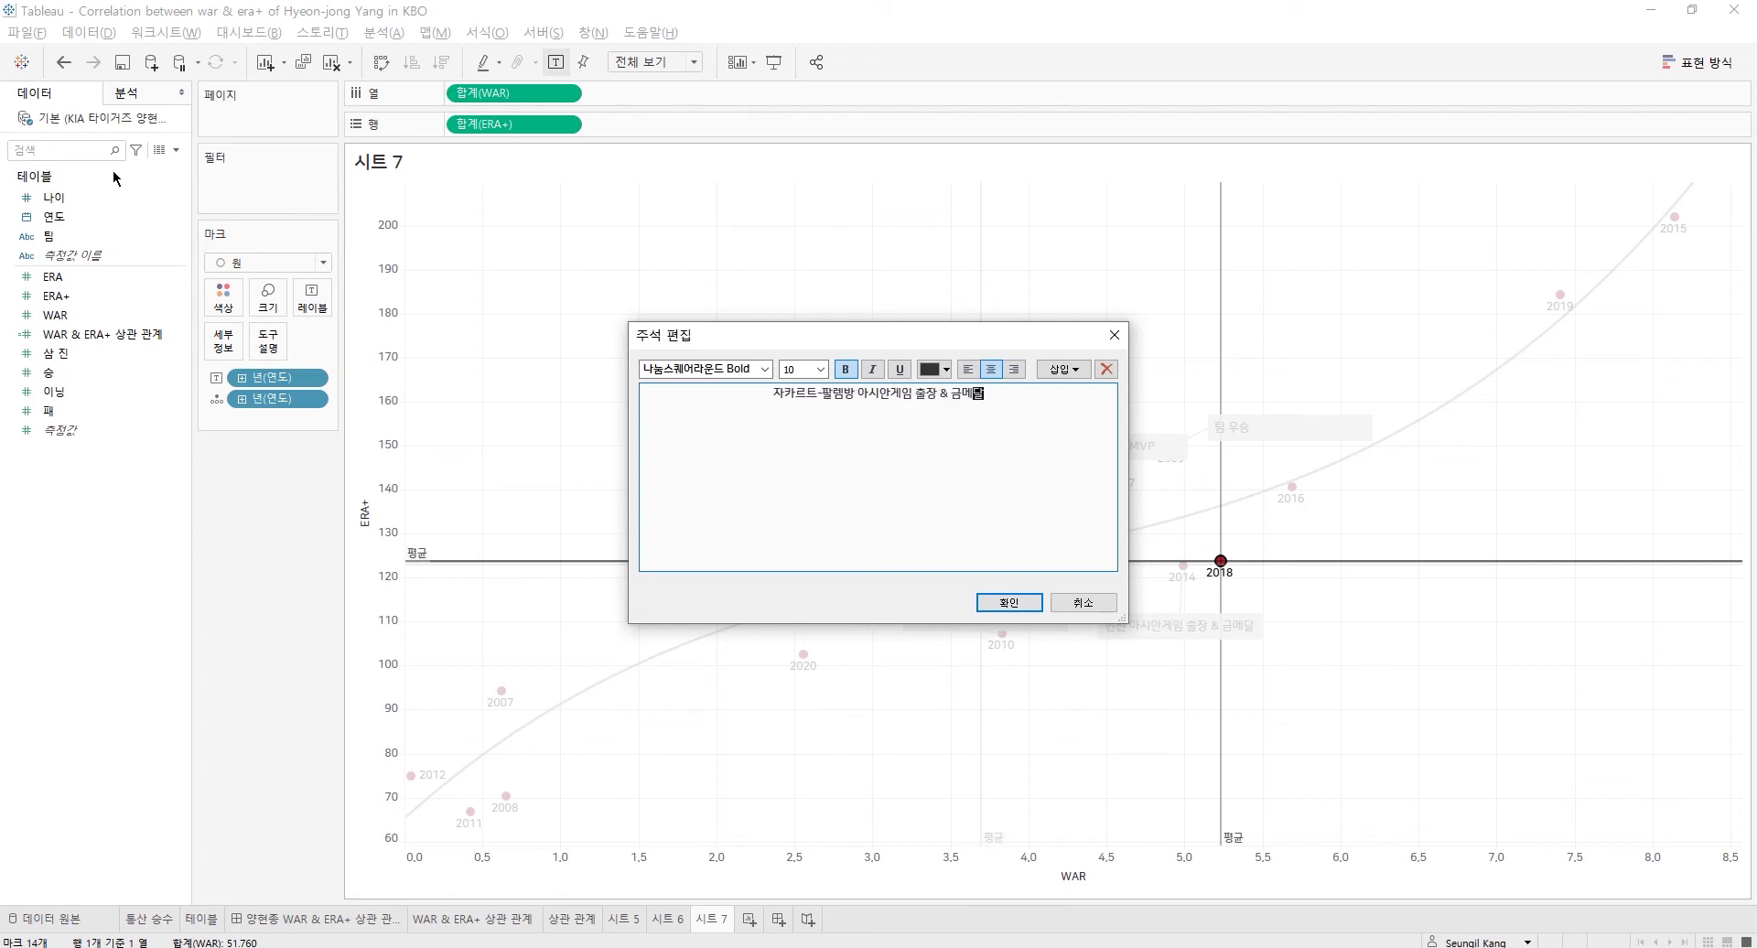
pyautogui.click(1007, 602)
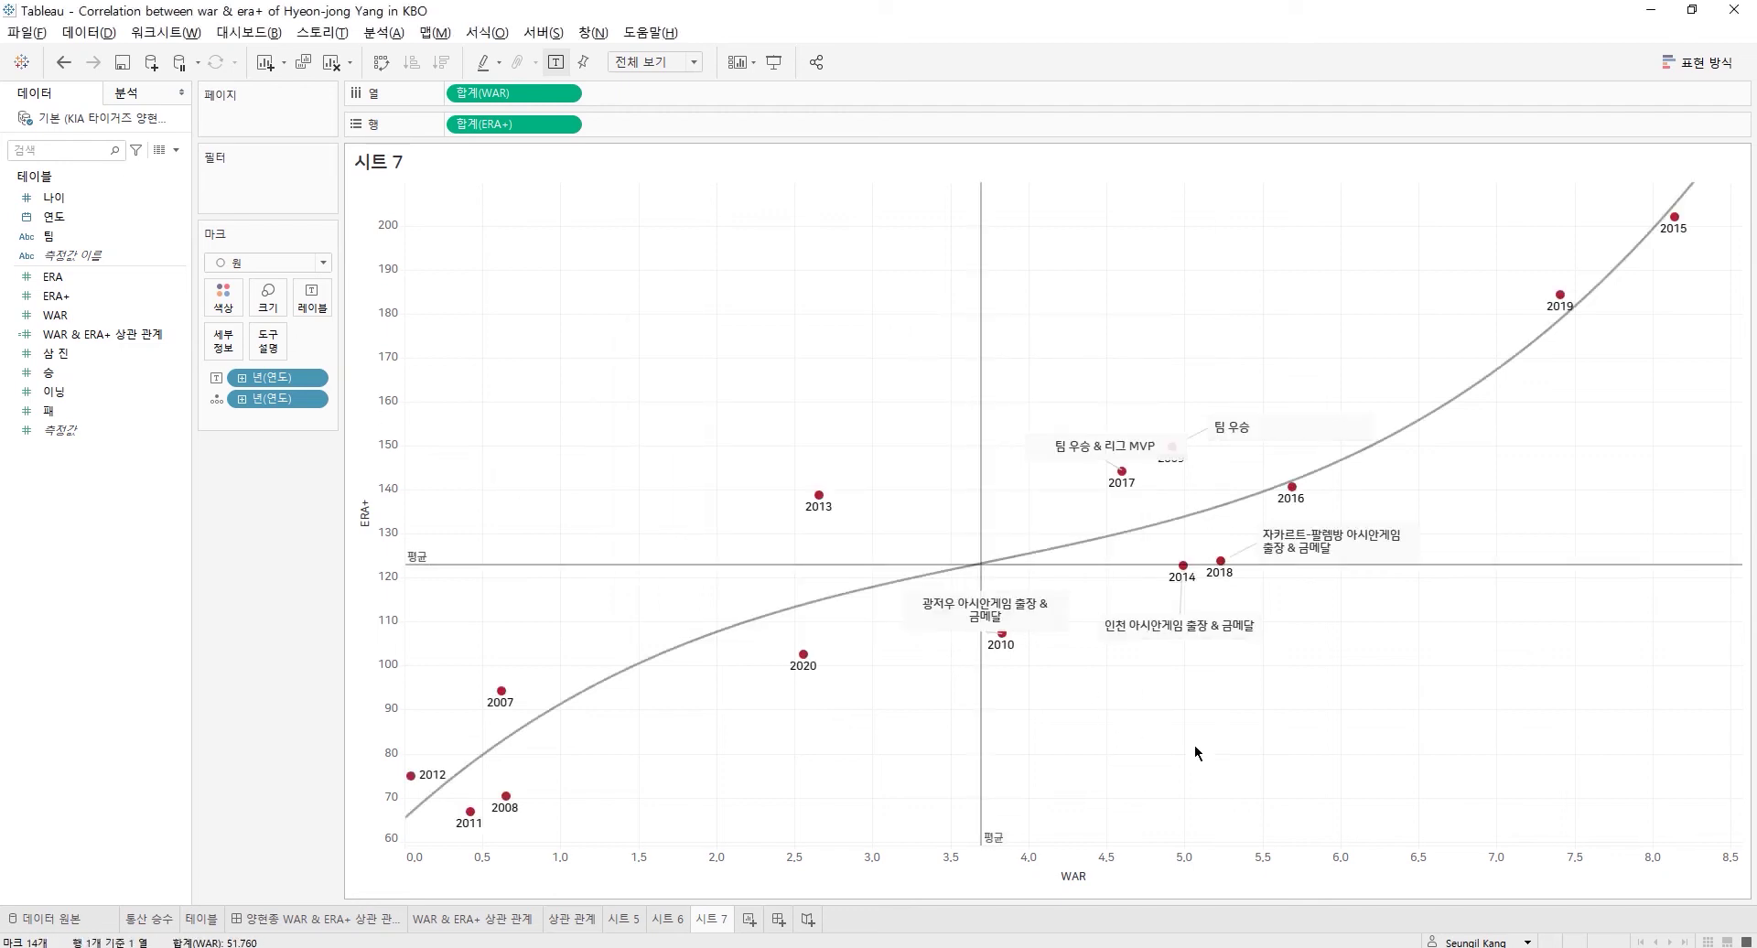
# - Annotate the 2019 mark with "리그 ERA 1위" and place the annotation just above the point
pyautogui.rightClick(1559, 294)
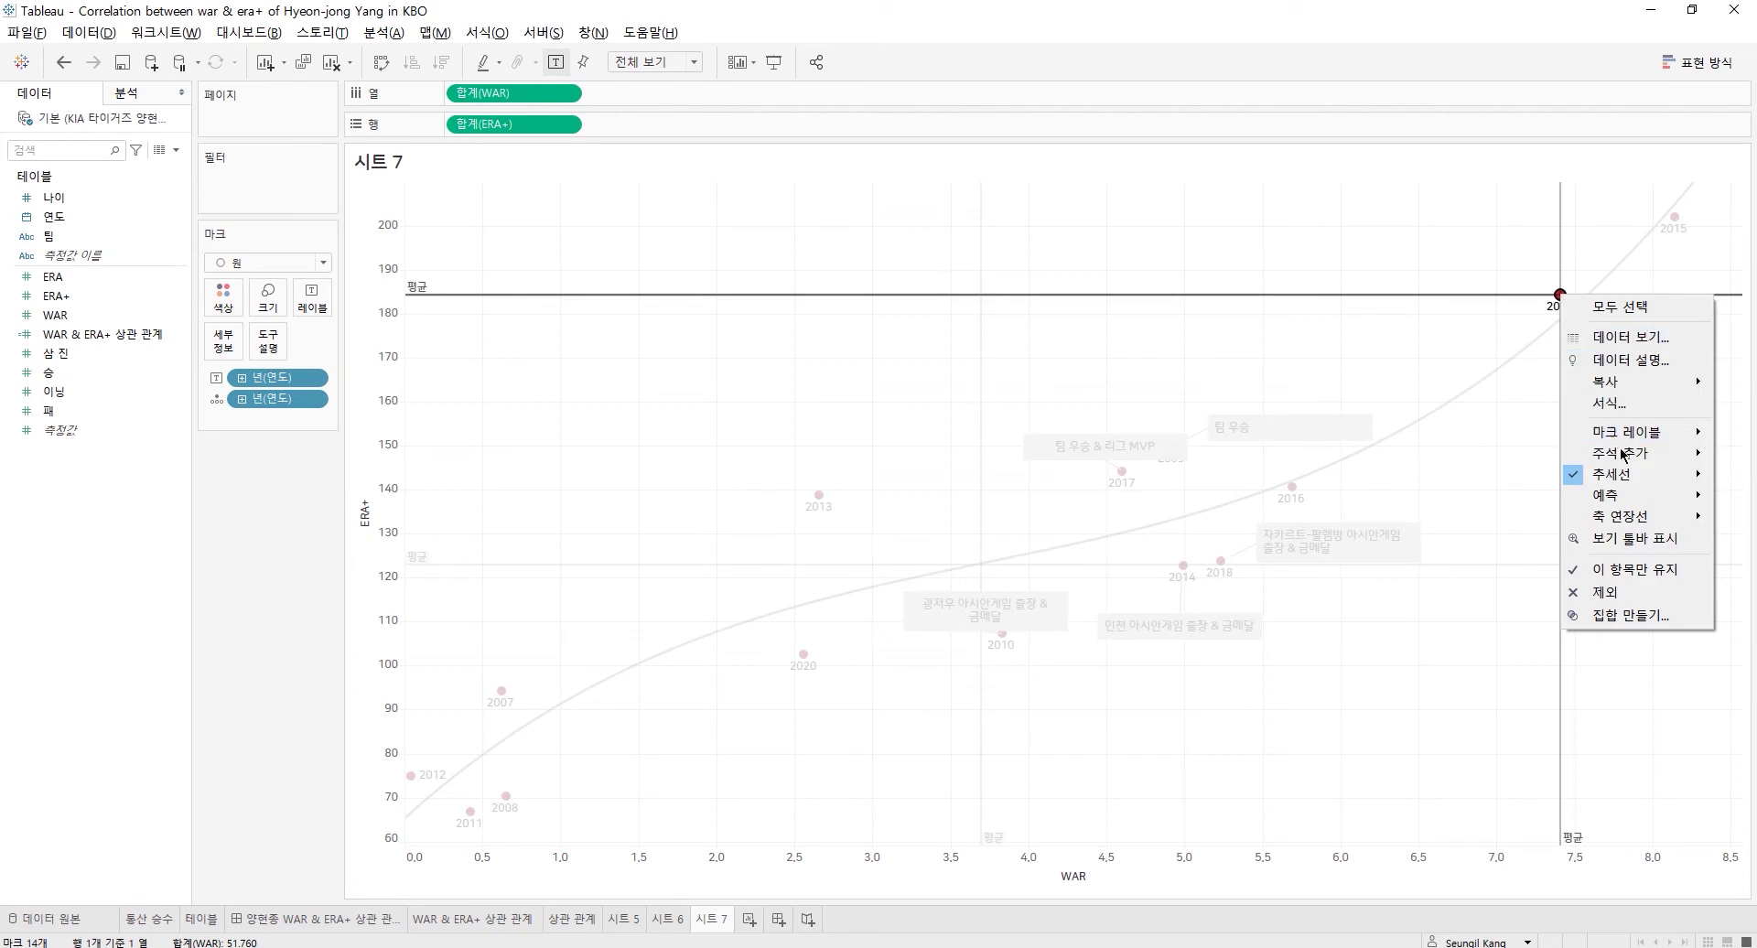
pyautogui.click(1508, 456)
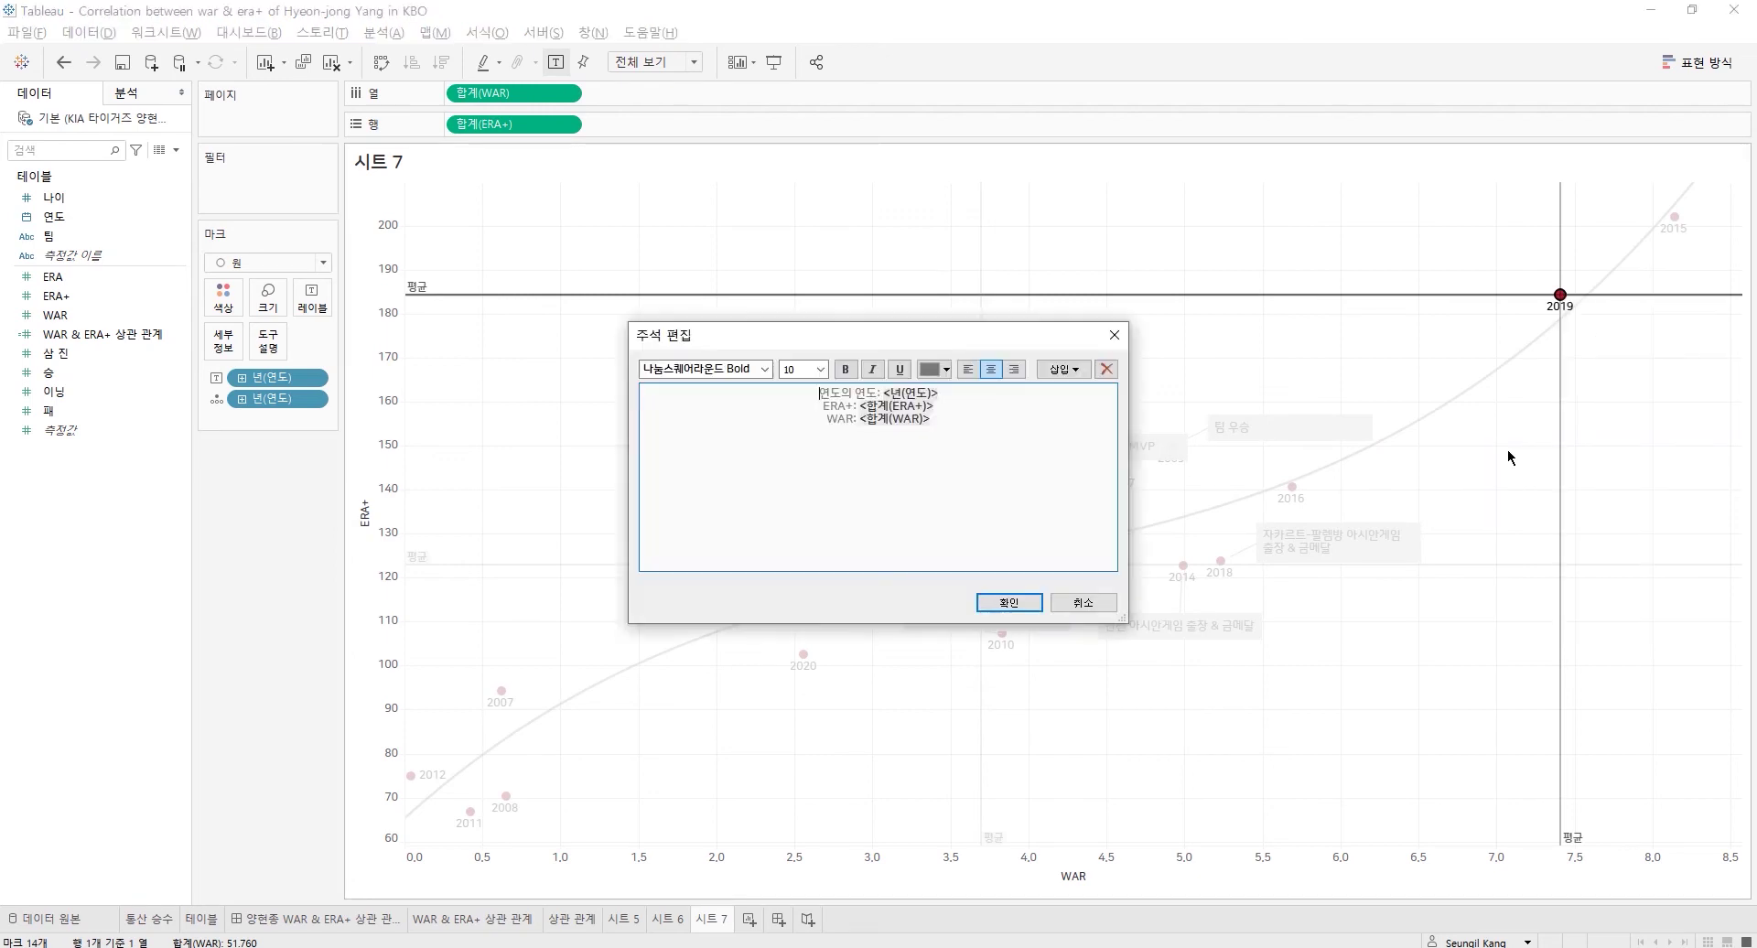
pyautogui.hotkey('ctrl', 'a')
pyautogui.press('Delete')
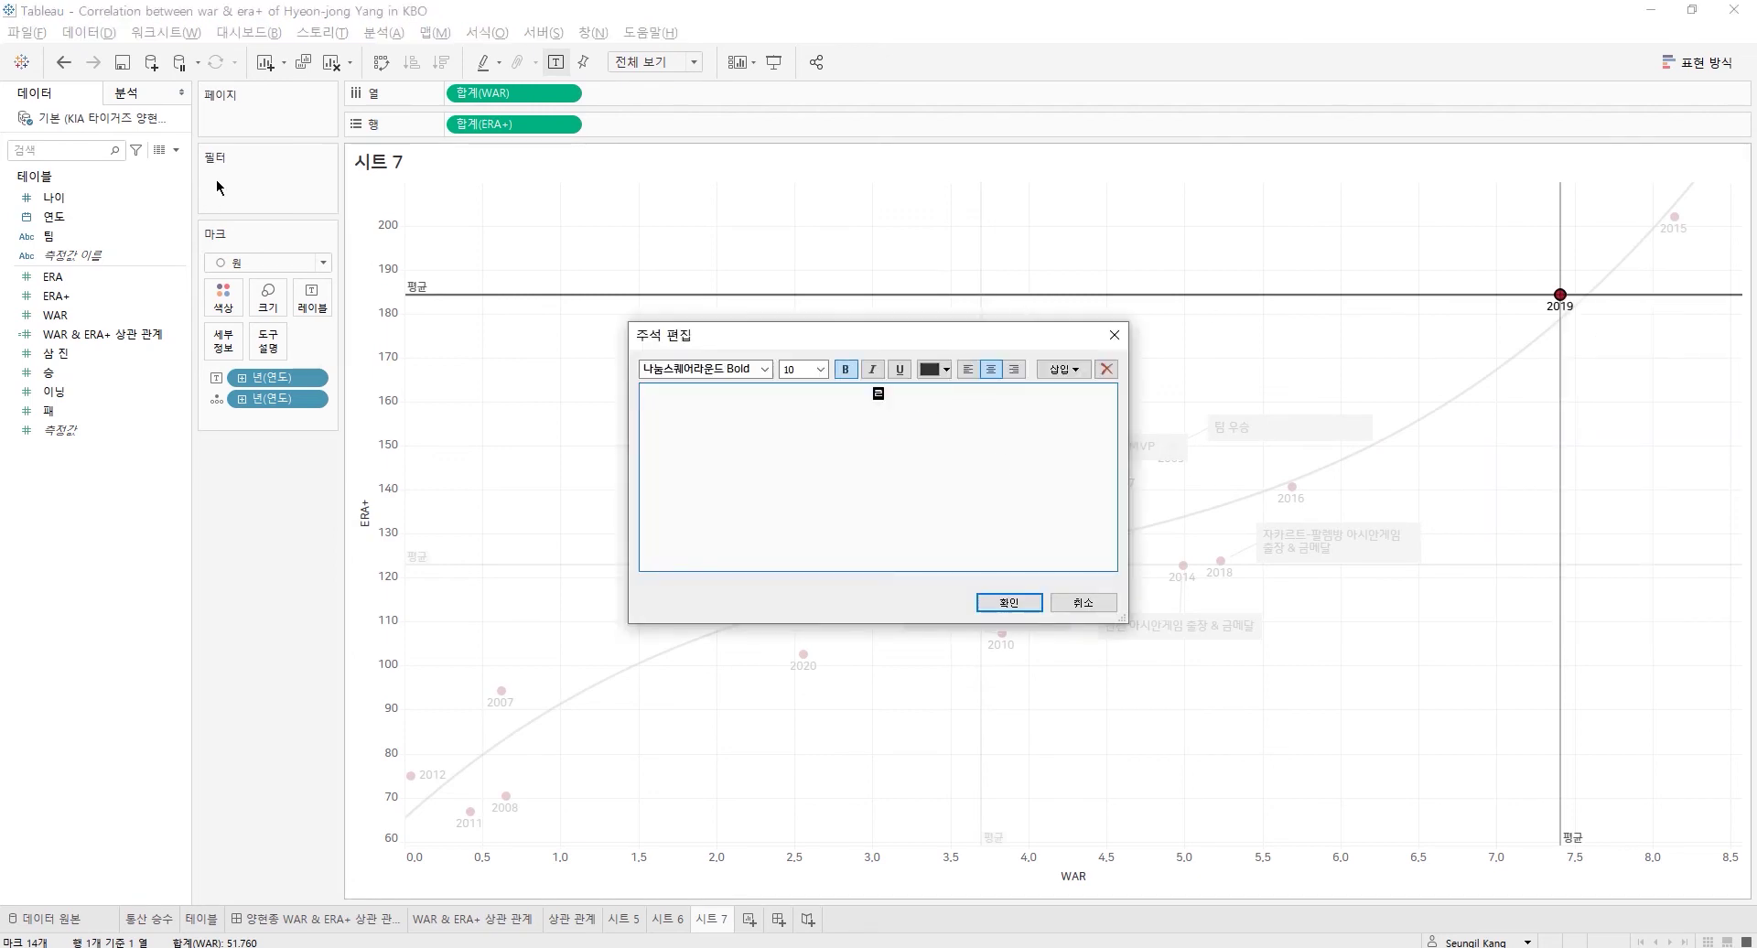
pyautogui.write('리그 ERA 1위')
pyautogui.click(1007, 603)
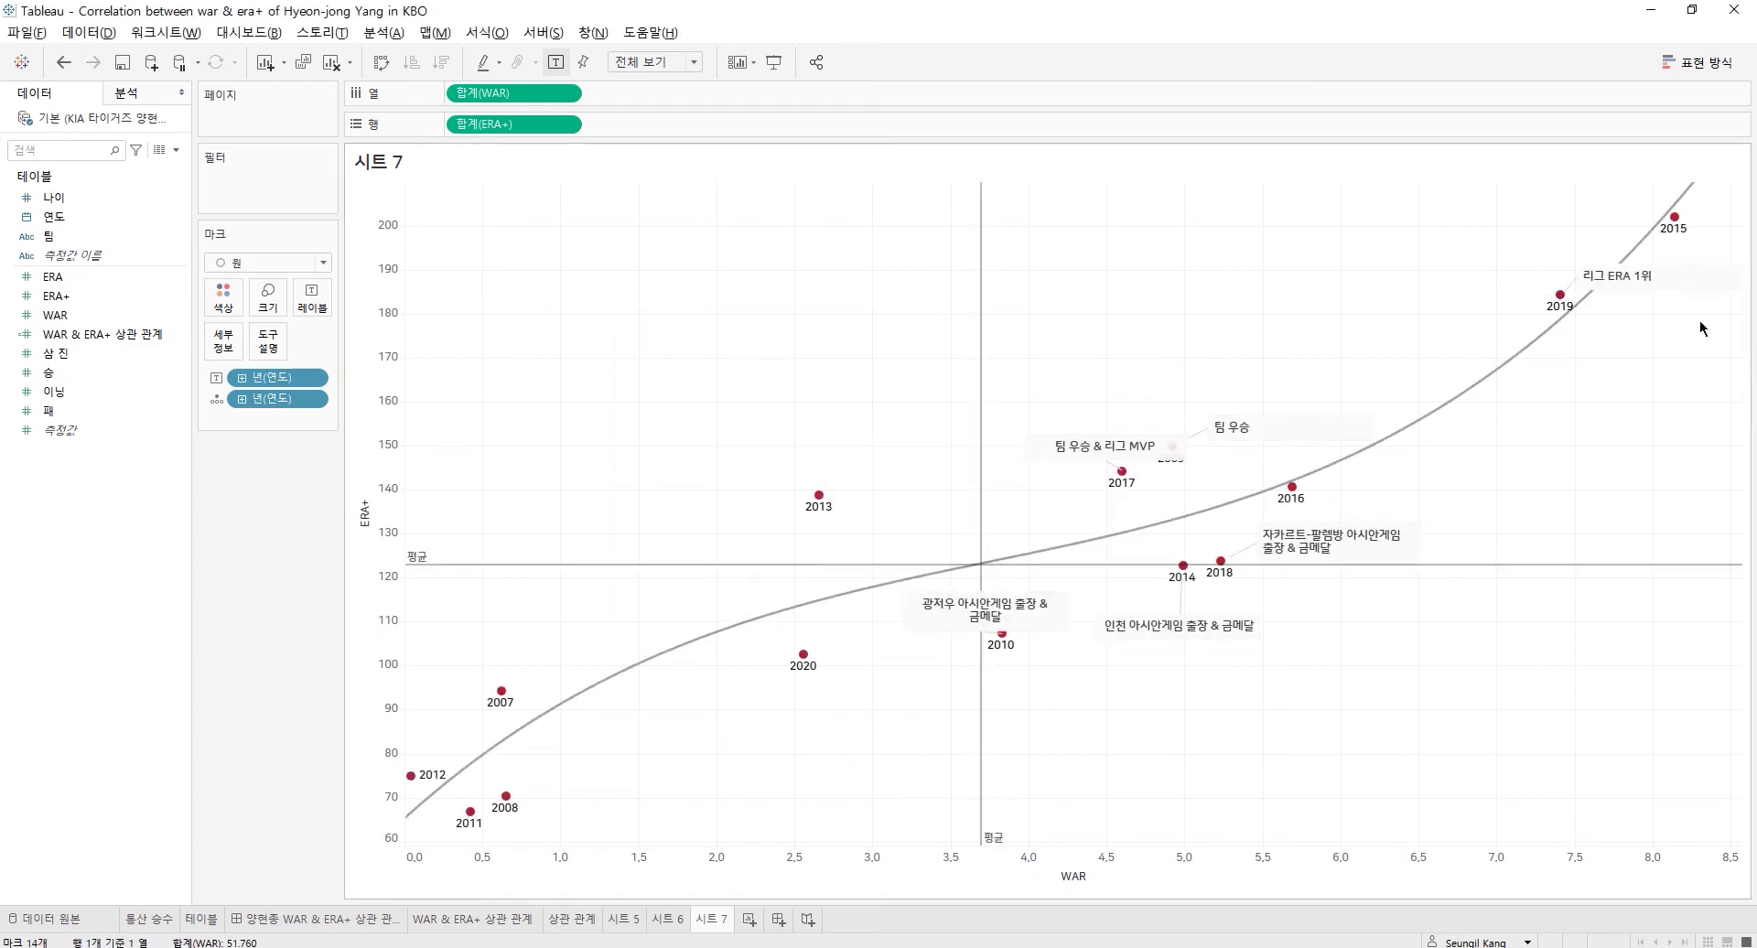
pyautogui.click(1636, 278)
pyautogui.moveTo(1636, 278); pyautogui.dragTo(1512, 277)
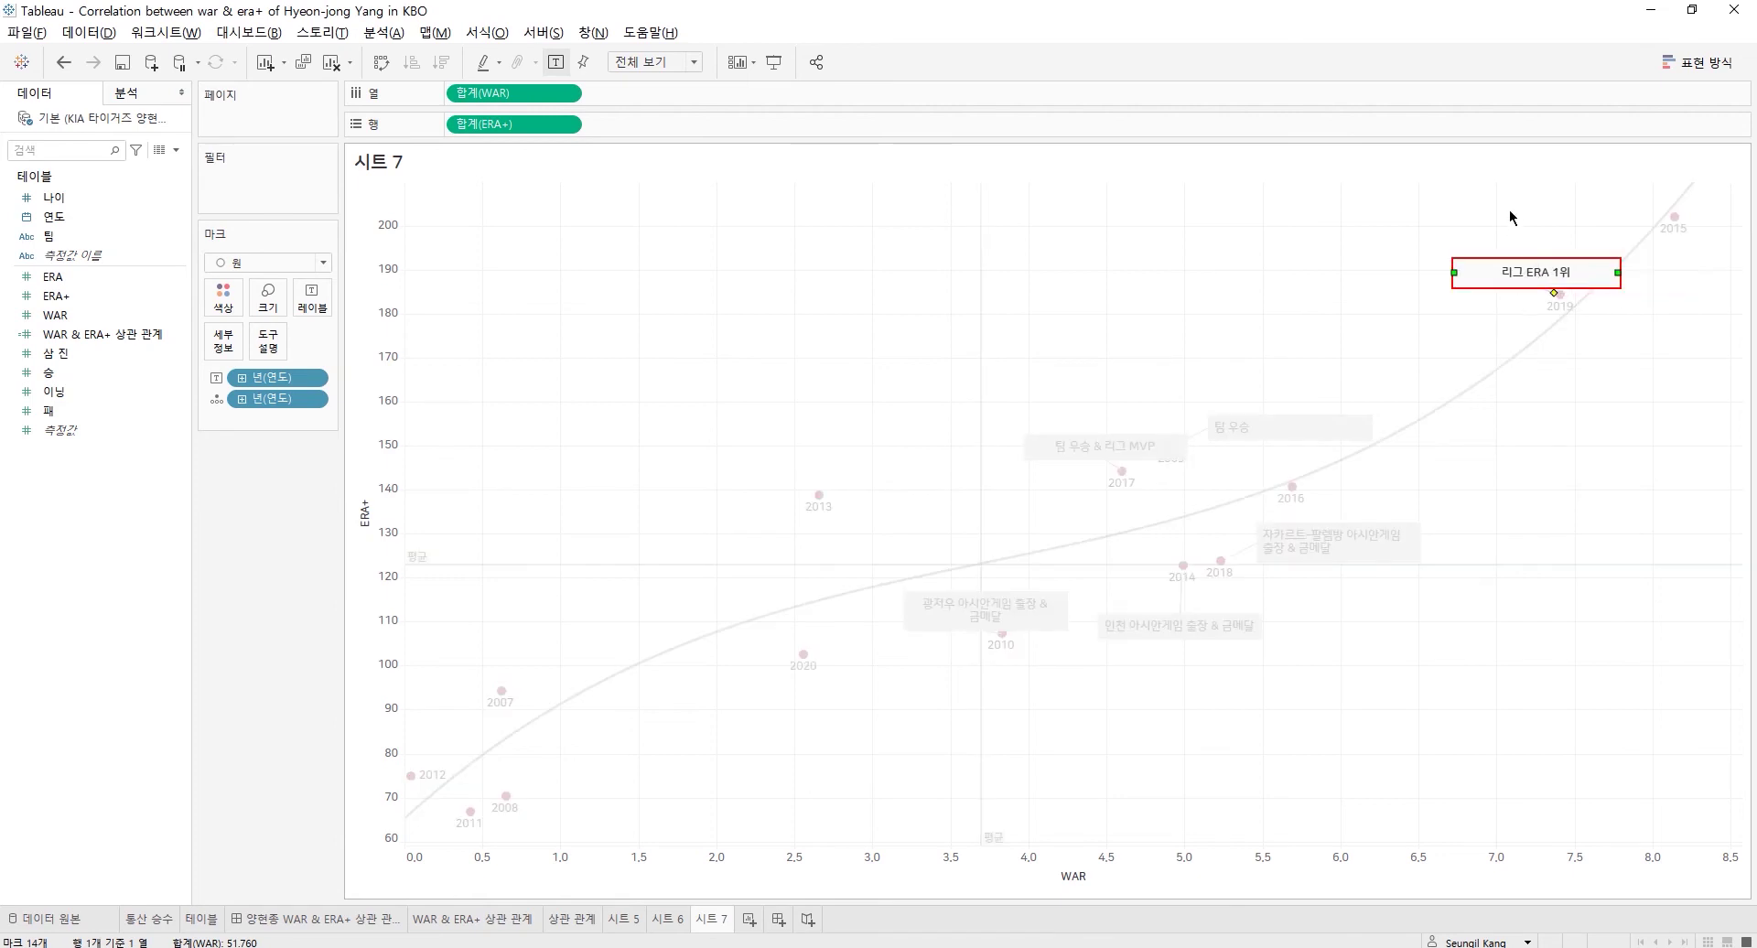
pyautogui.click(1509, 216)
# - Add a mark annotation reading "리그 ERA 1위" to the 2015 point
pyautogui.rightClick(1670, 217)
pyautogui.click(1692, 348)
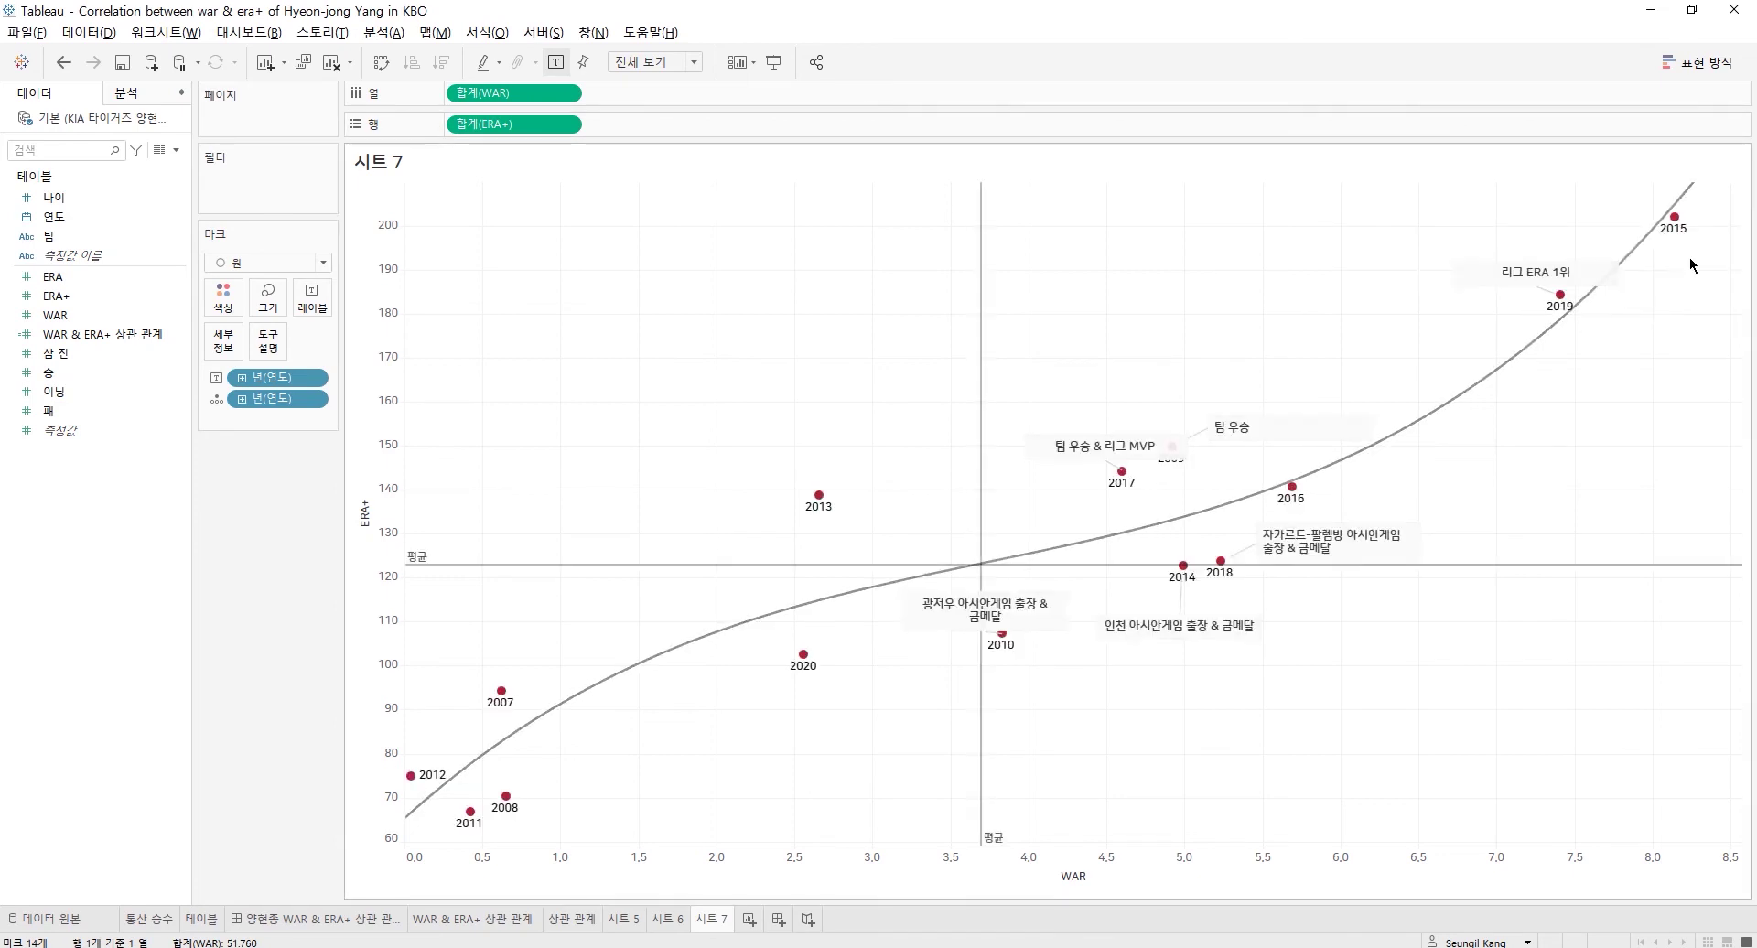
pyautogui.rightClick(1674, 220)
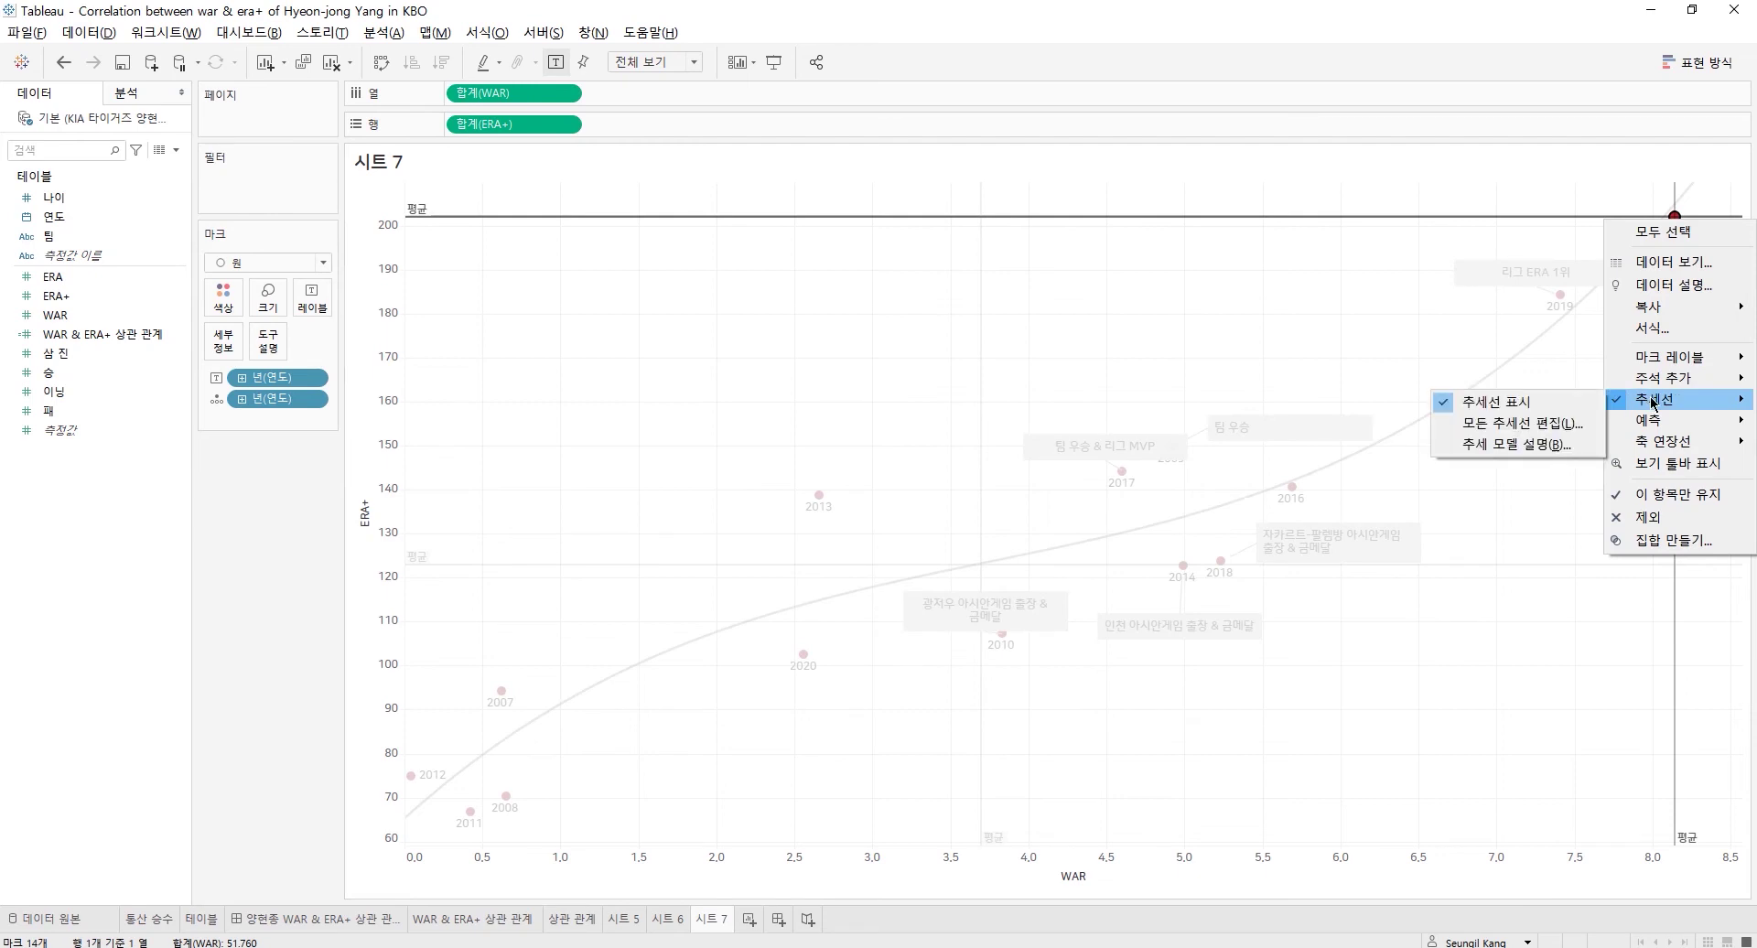
pyautogui.moveTo(1675, 378)
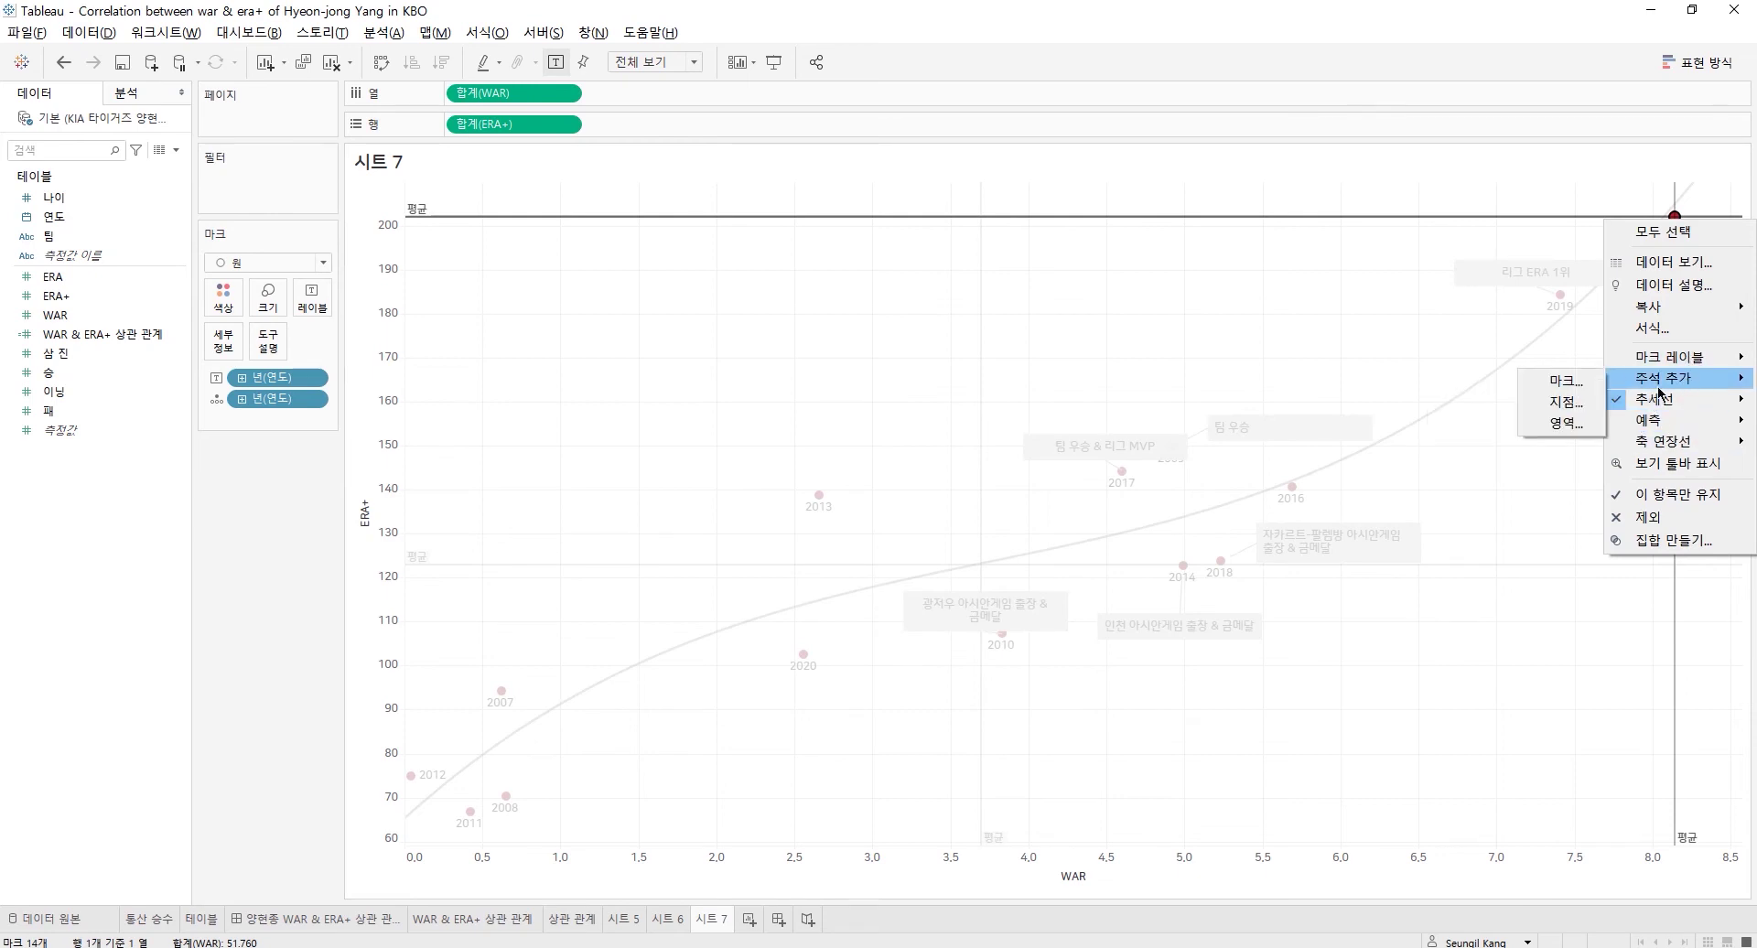
pyautogui.click(1576, 378)
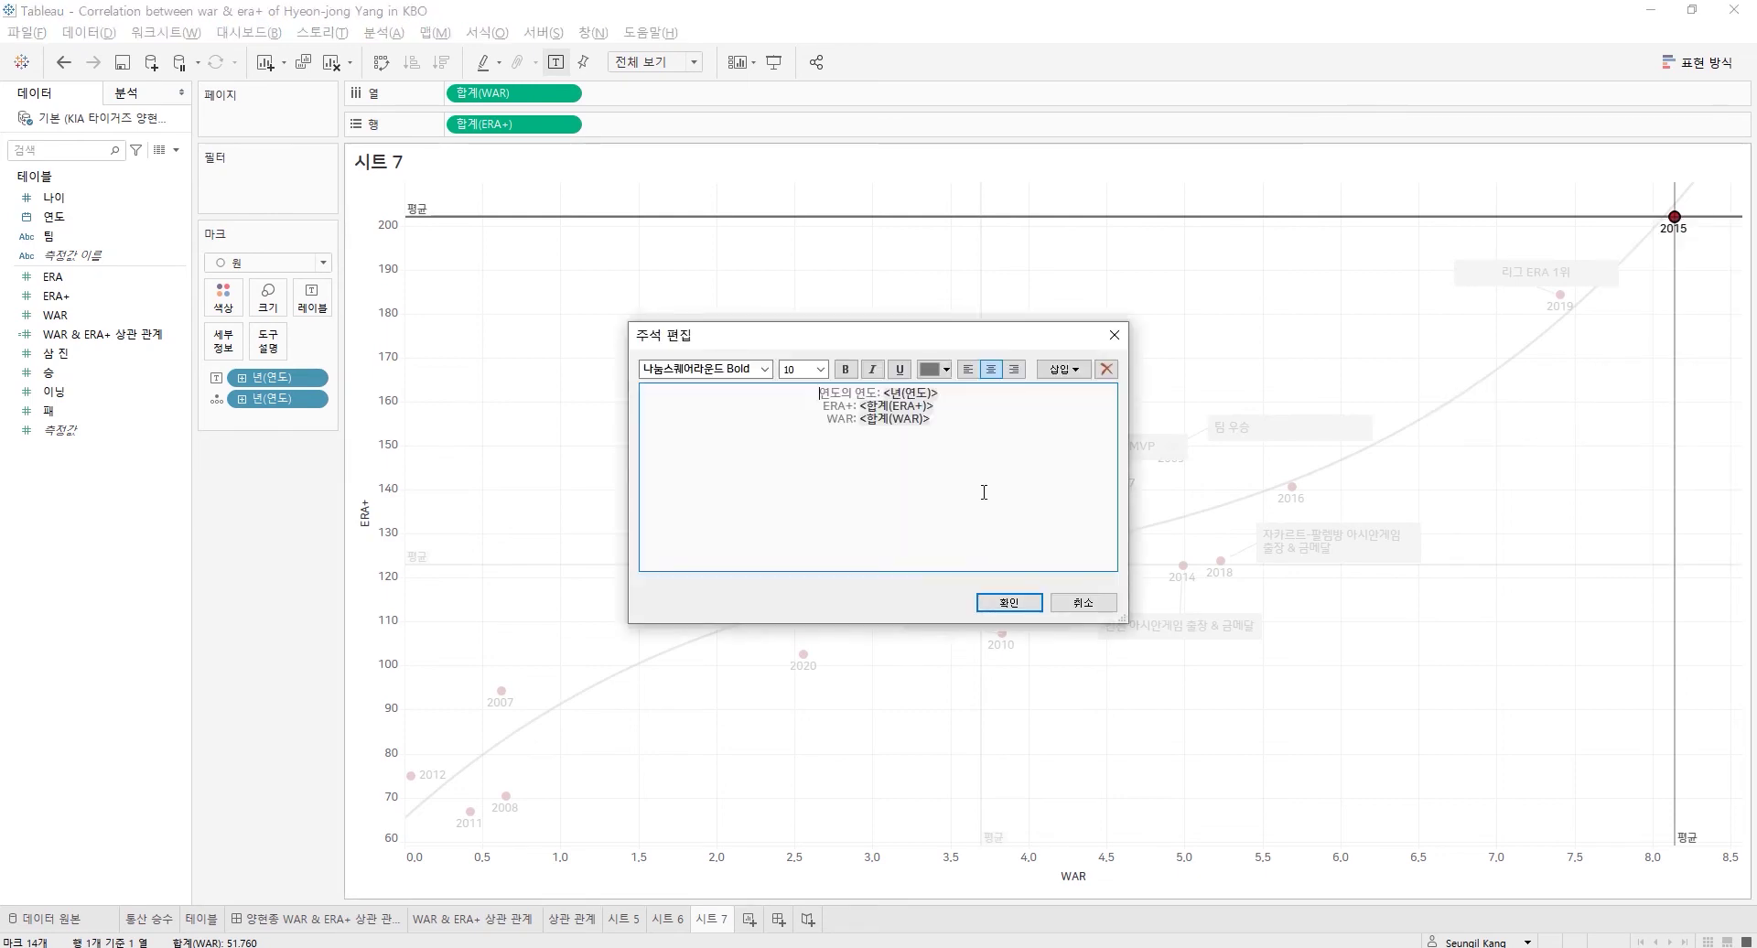
pyautogui.hotkey('shift', 'End')
pyautogui.hotkey('ctrl', 'a')
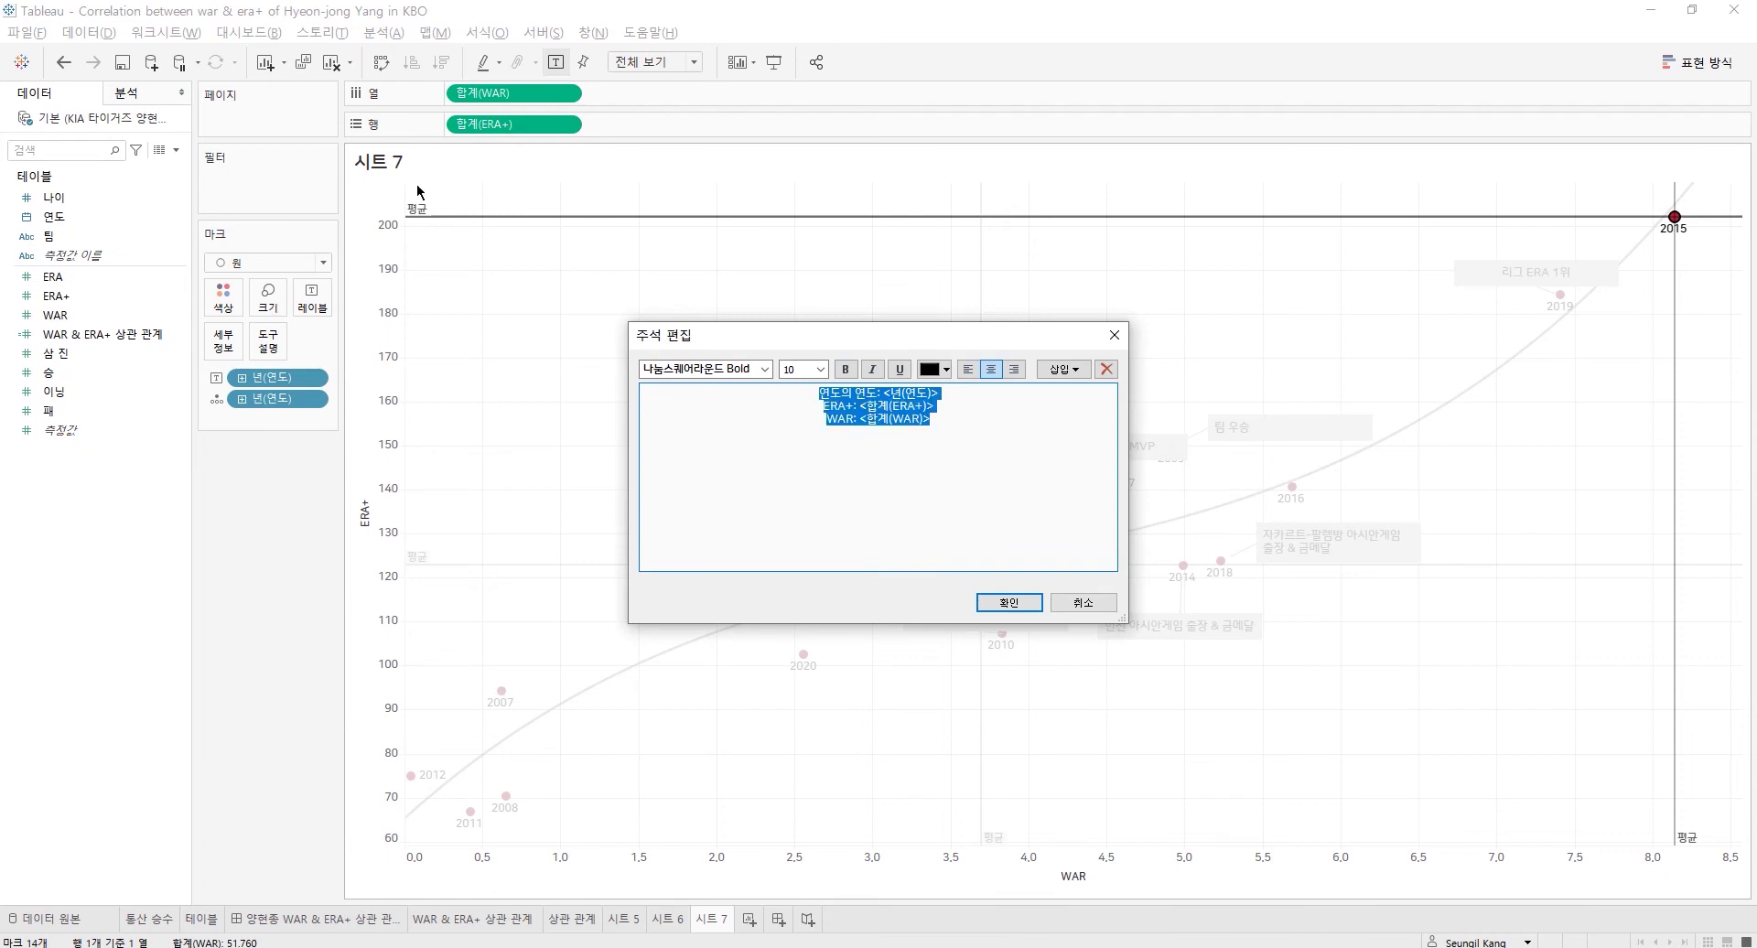
pyautogui.write('ㄱ')
pyautogui.write('그 ERA')
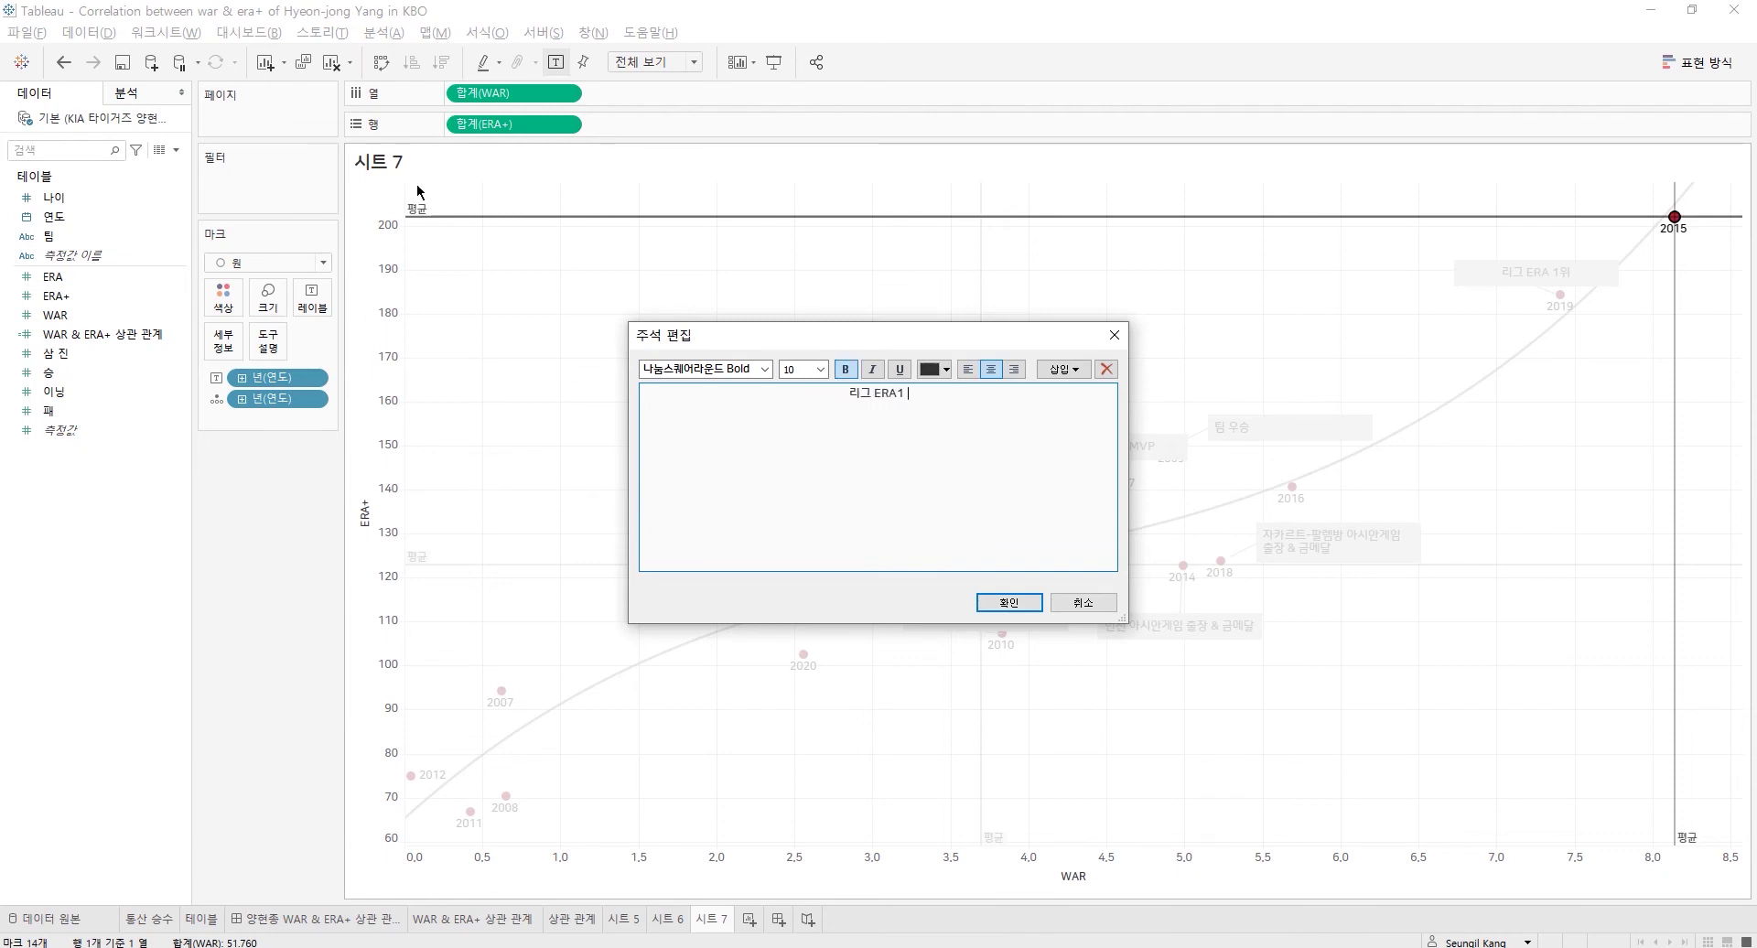
pyautogui.write(' 1')
pyautogui.write('우')
pyautogui.click(1028, 607)
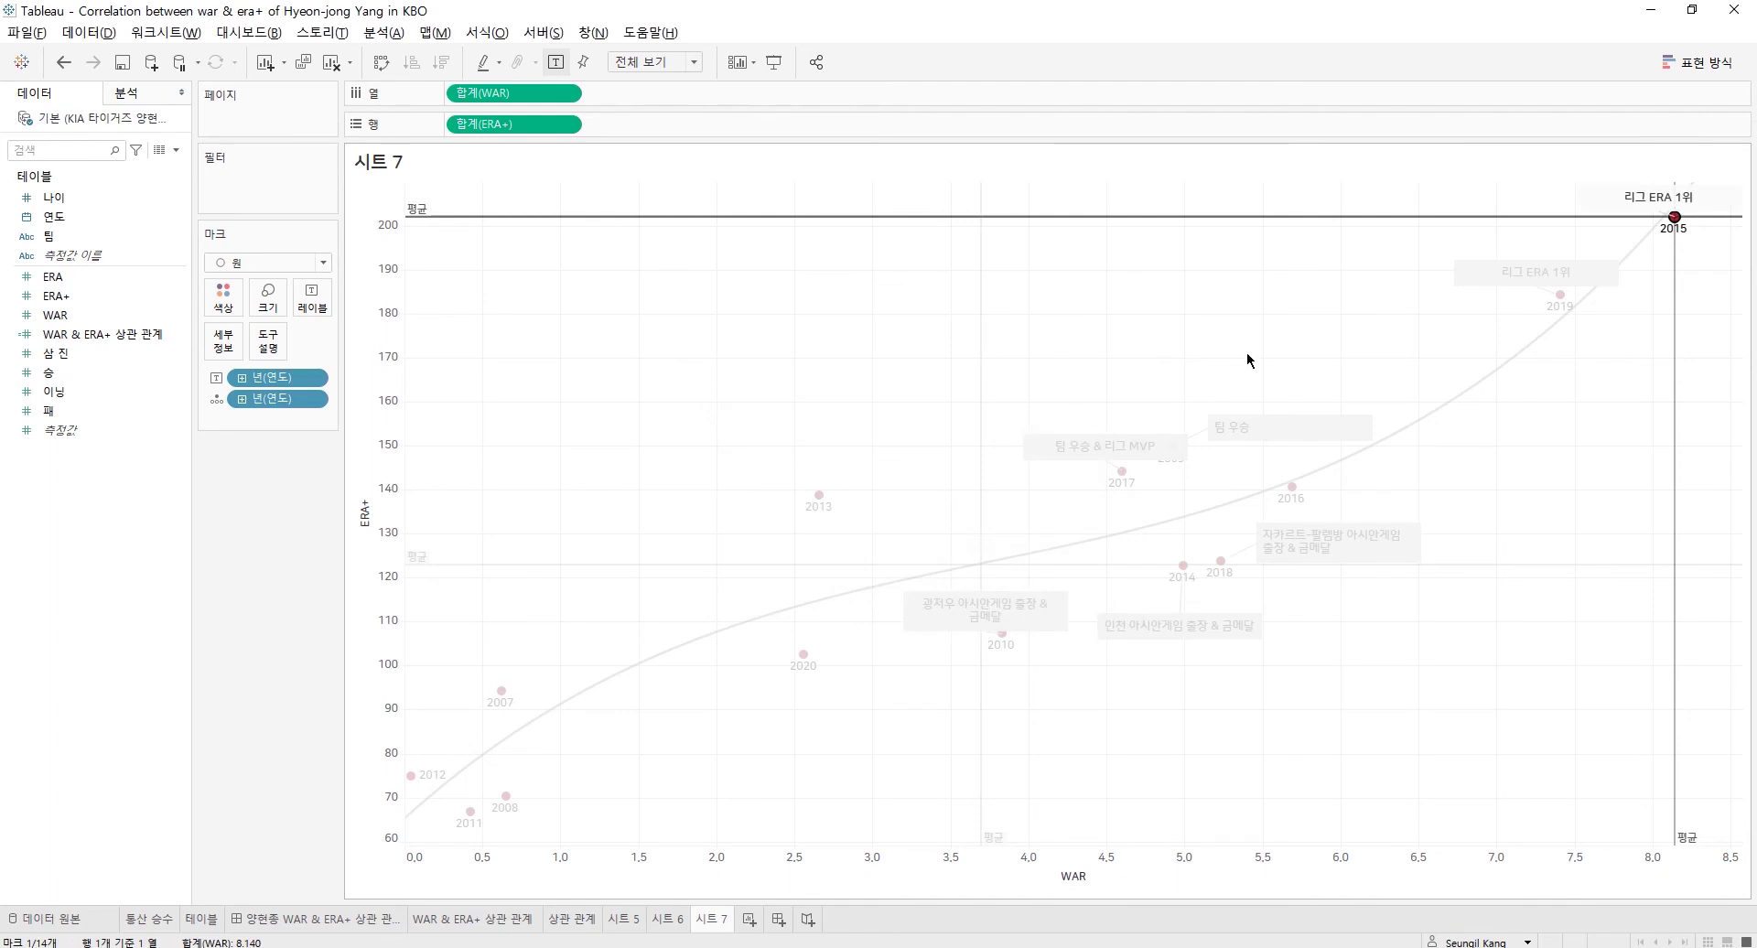
# - Shift the 2015 annotation to the upper left of its point, clear of the mark
pyautogui.click(1660, 203)
pyautogui.moveTo(1661, 203); pyautogui.dragTo(1597, 203)
pyautogui.click(1403, 241)
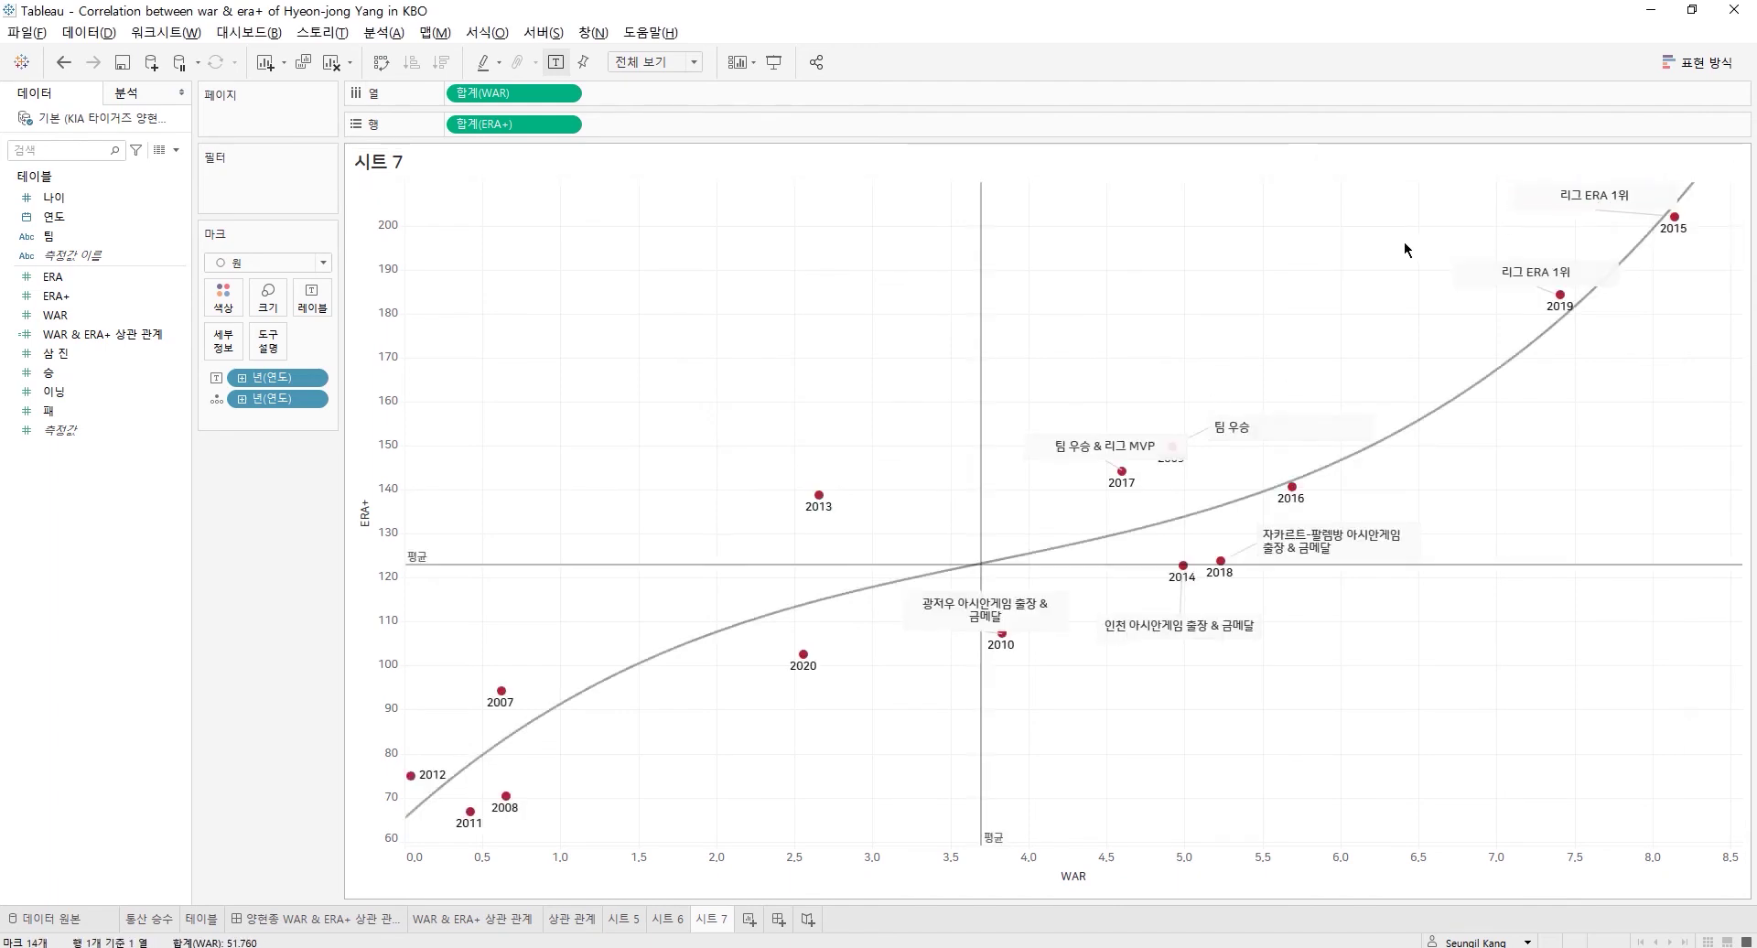
# - Rename the scatter plot worksheet as "ERA+ & WAR 상관 관계"
pyautogui.doubleClick(719, 920)
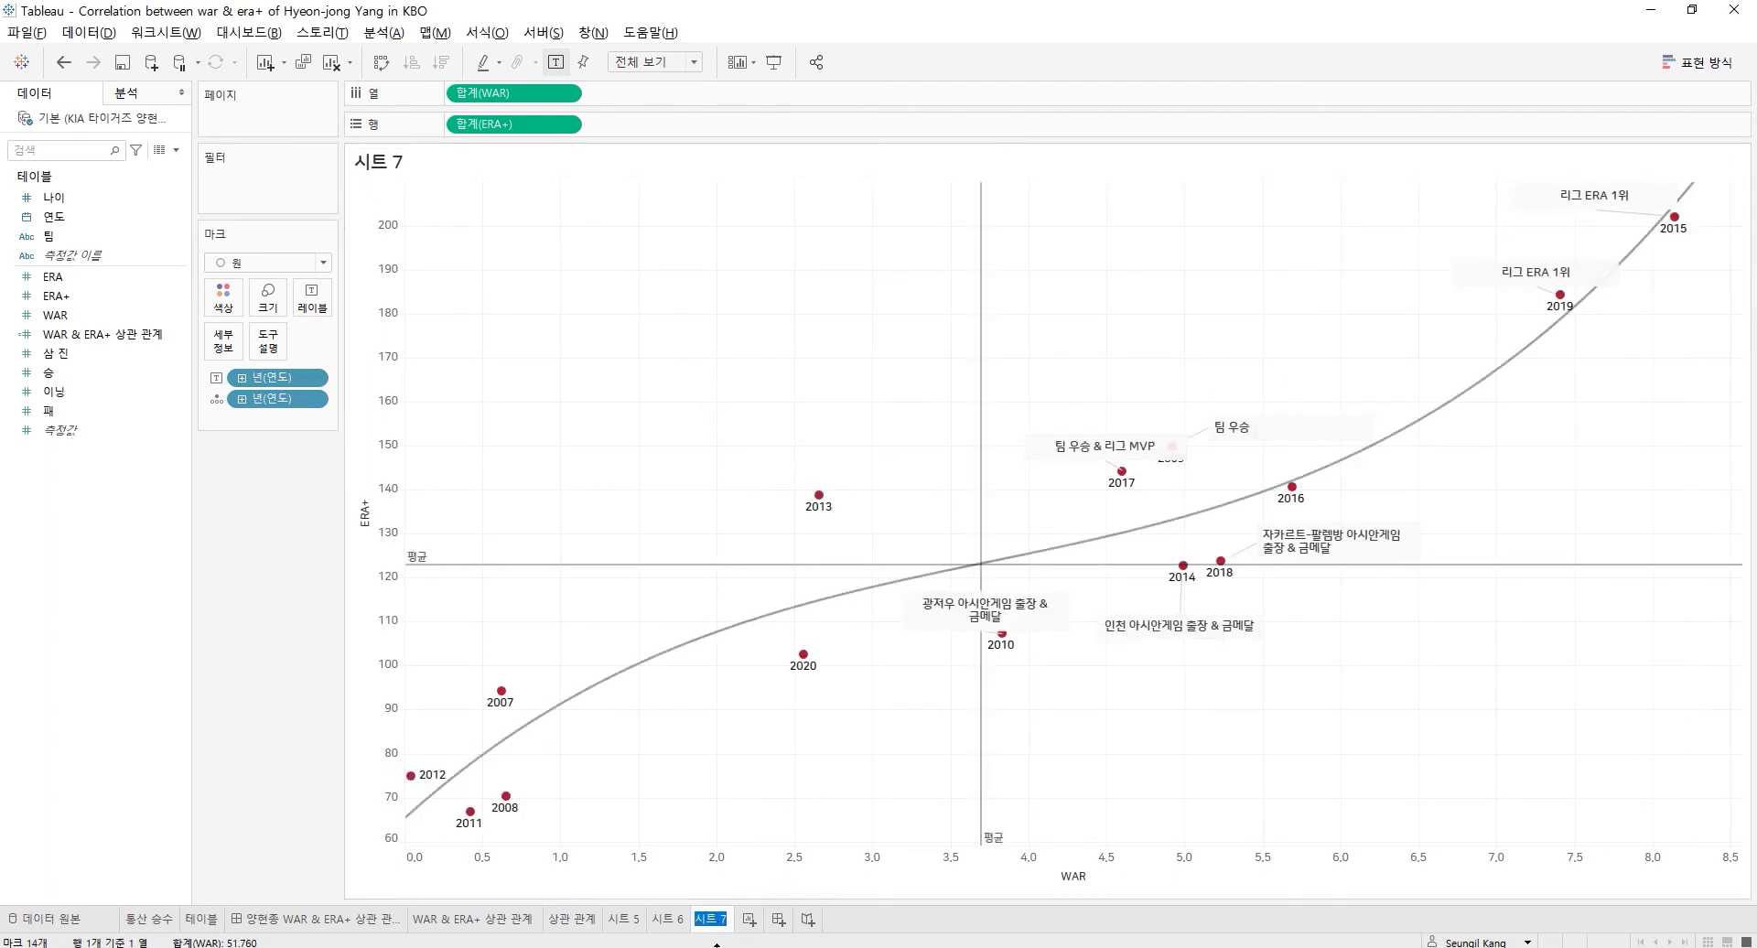
pyautogui.write('ㅌ')
pyautogui.write('ERA+ & ')
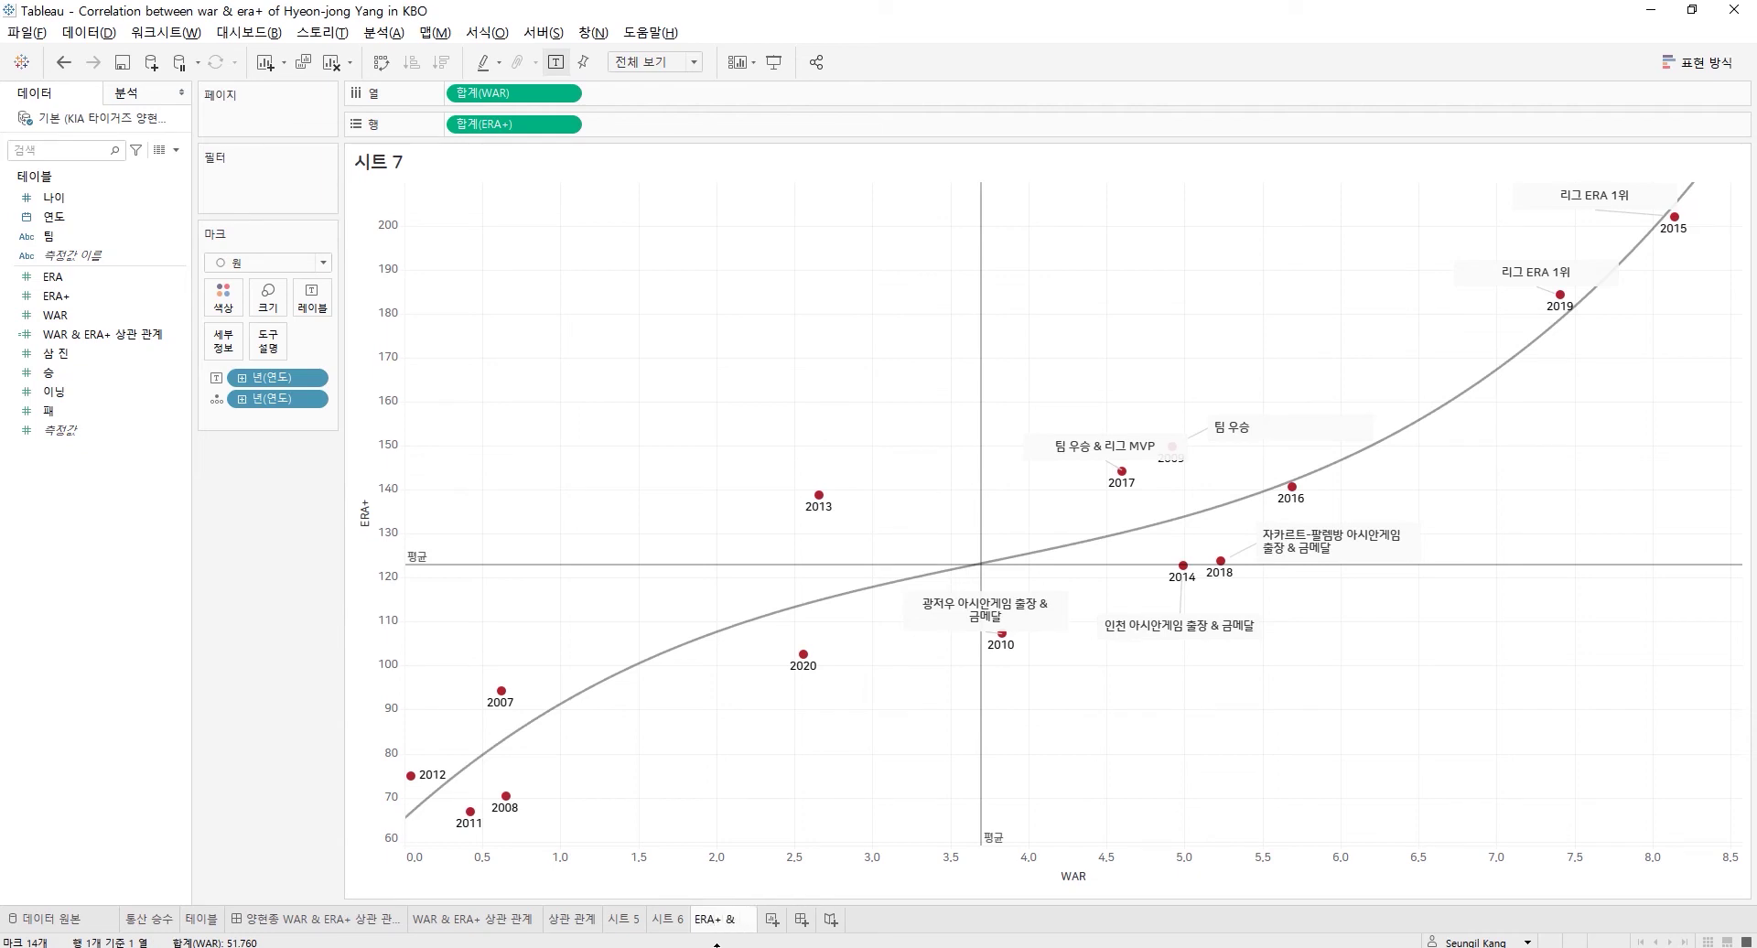
pyautogui.write('WAR 상관')
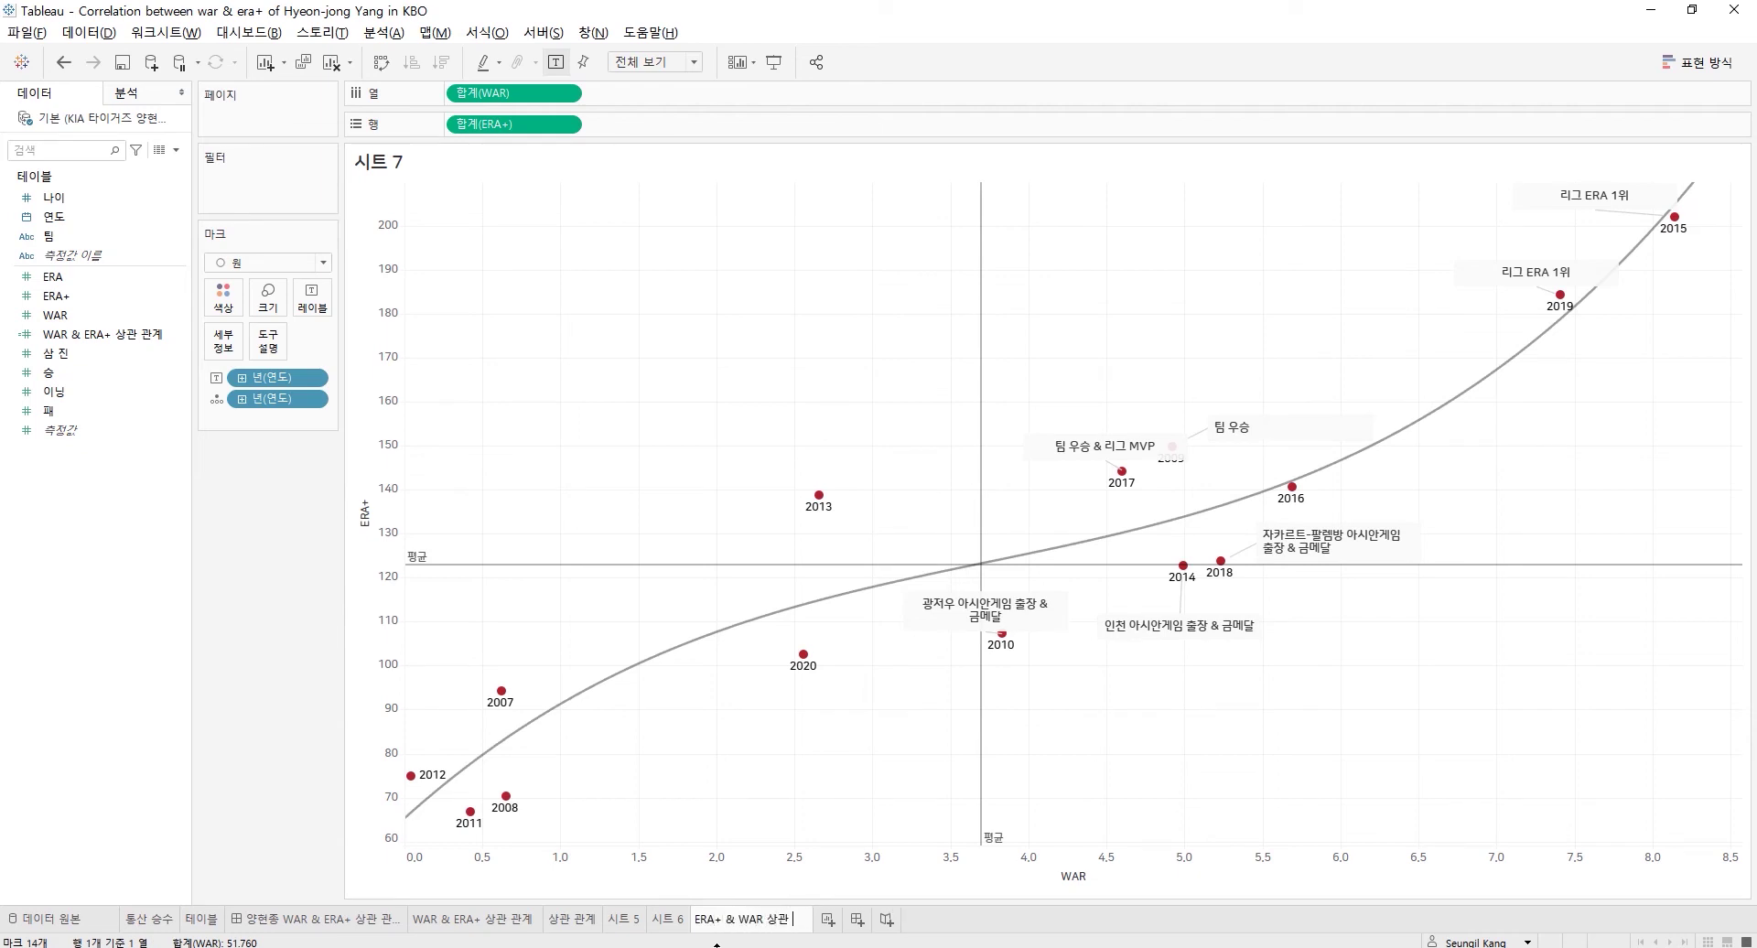
pyautogui.write(' 관ㄱ')
pyautogui.press('Return')
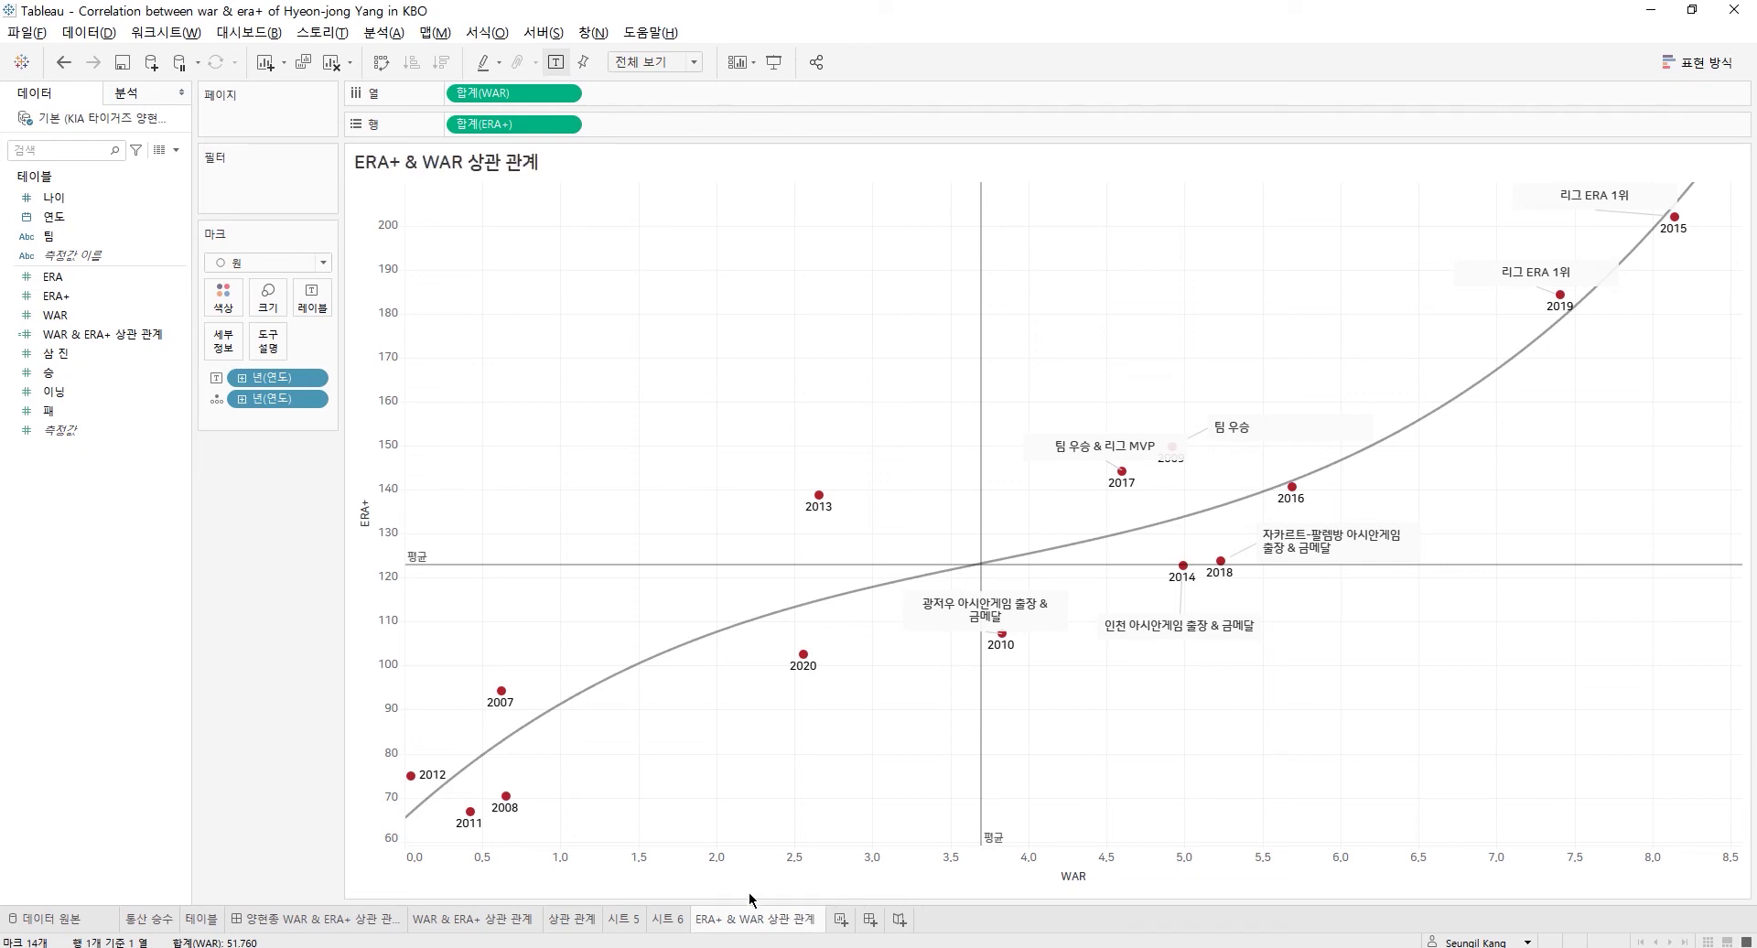
# - Create a new worksheet and check the formula of the "WAR & ERA+ 상관 관계" calculated field without changing it
pyautogui.click(840, 919)
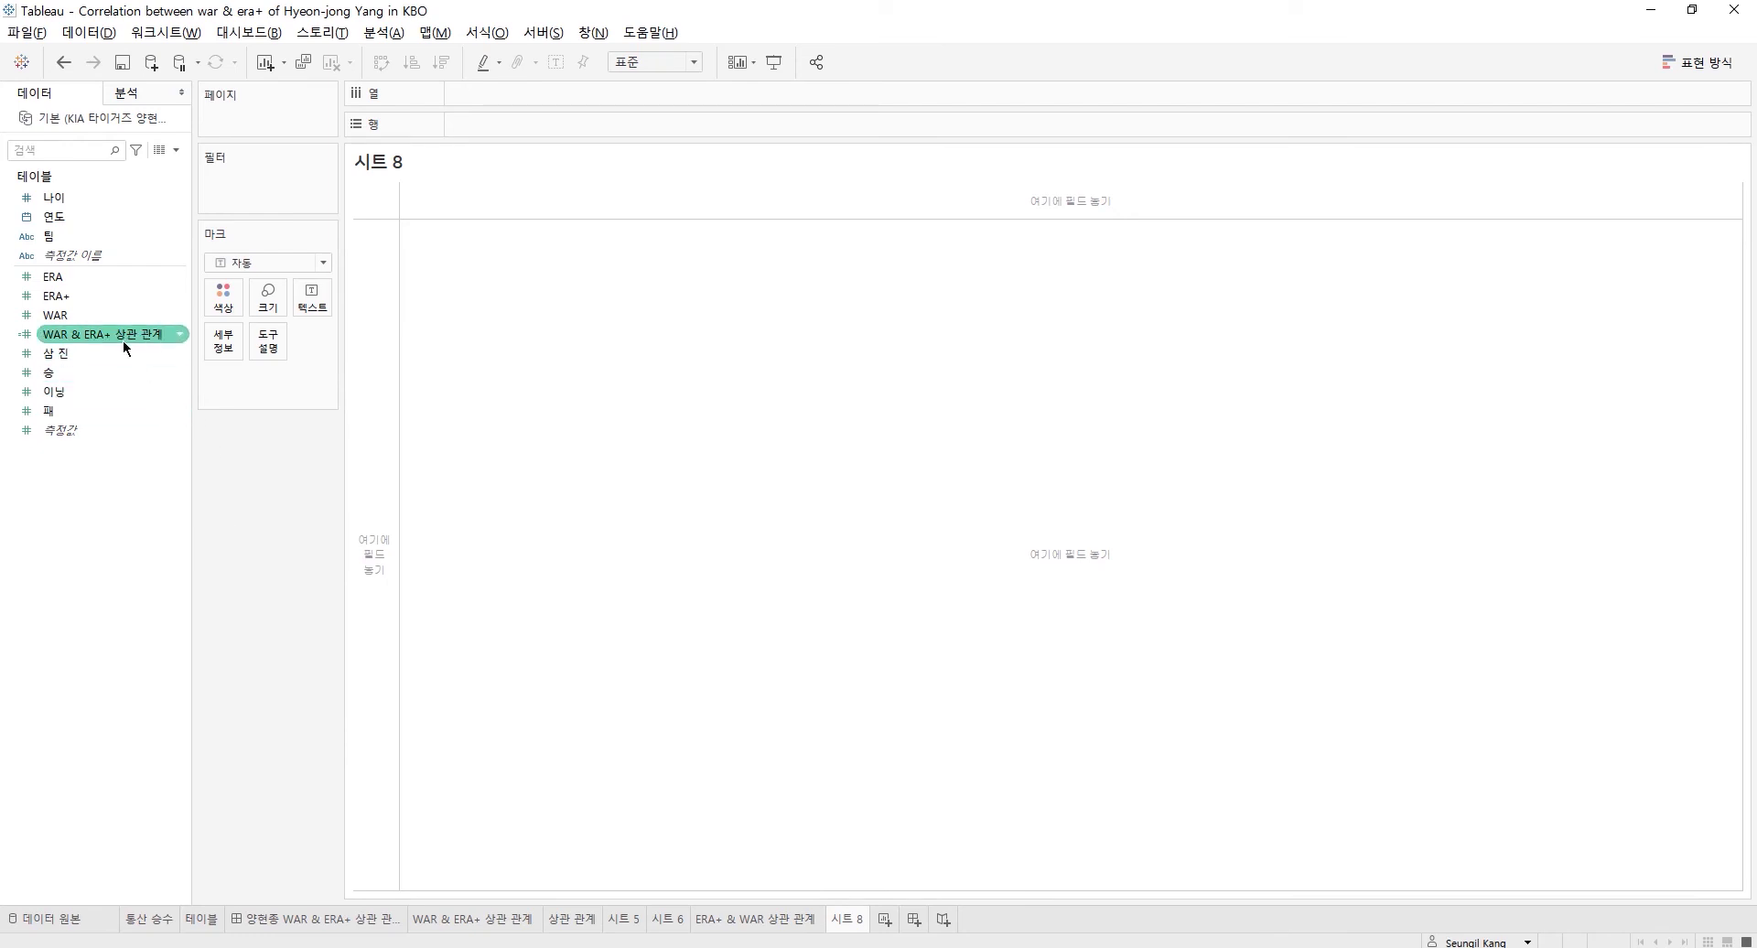
pyautogui.rightClick(97, 332)
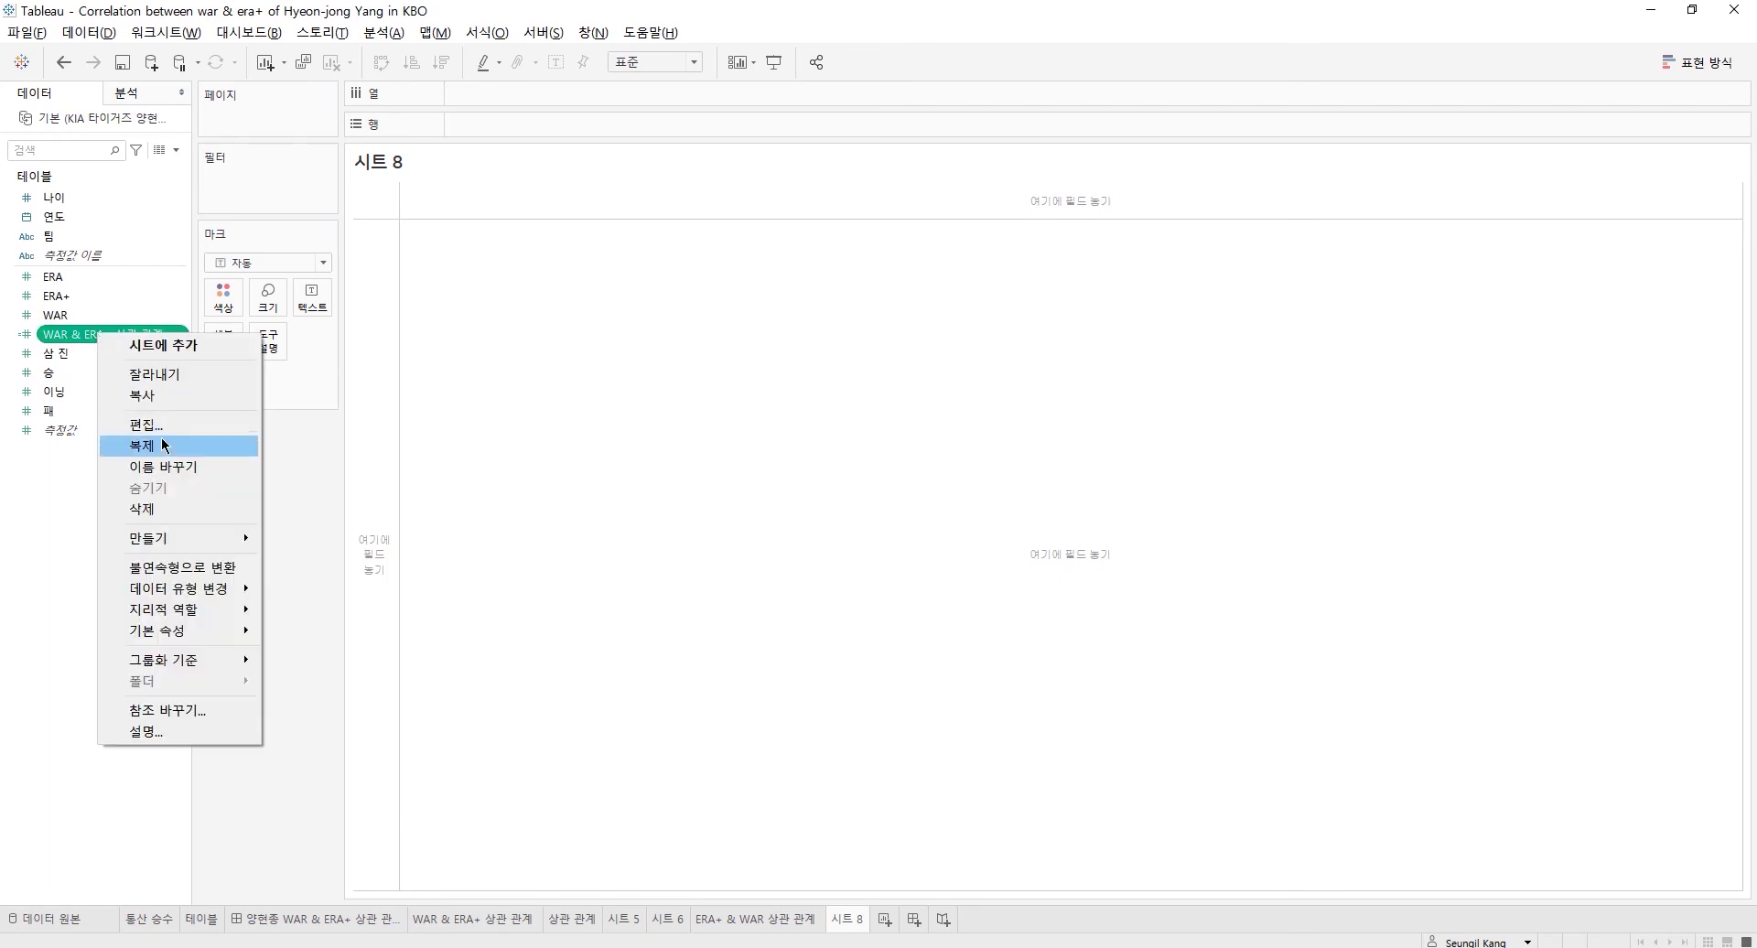
pyautogui.click(137, 421)
pyautogui.scroll(5, 710, 534)
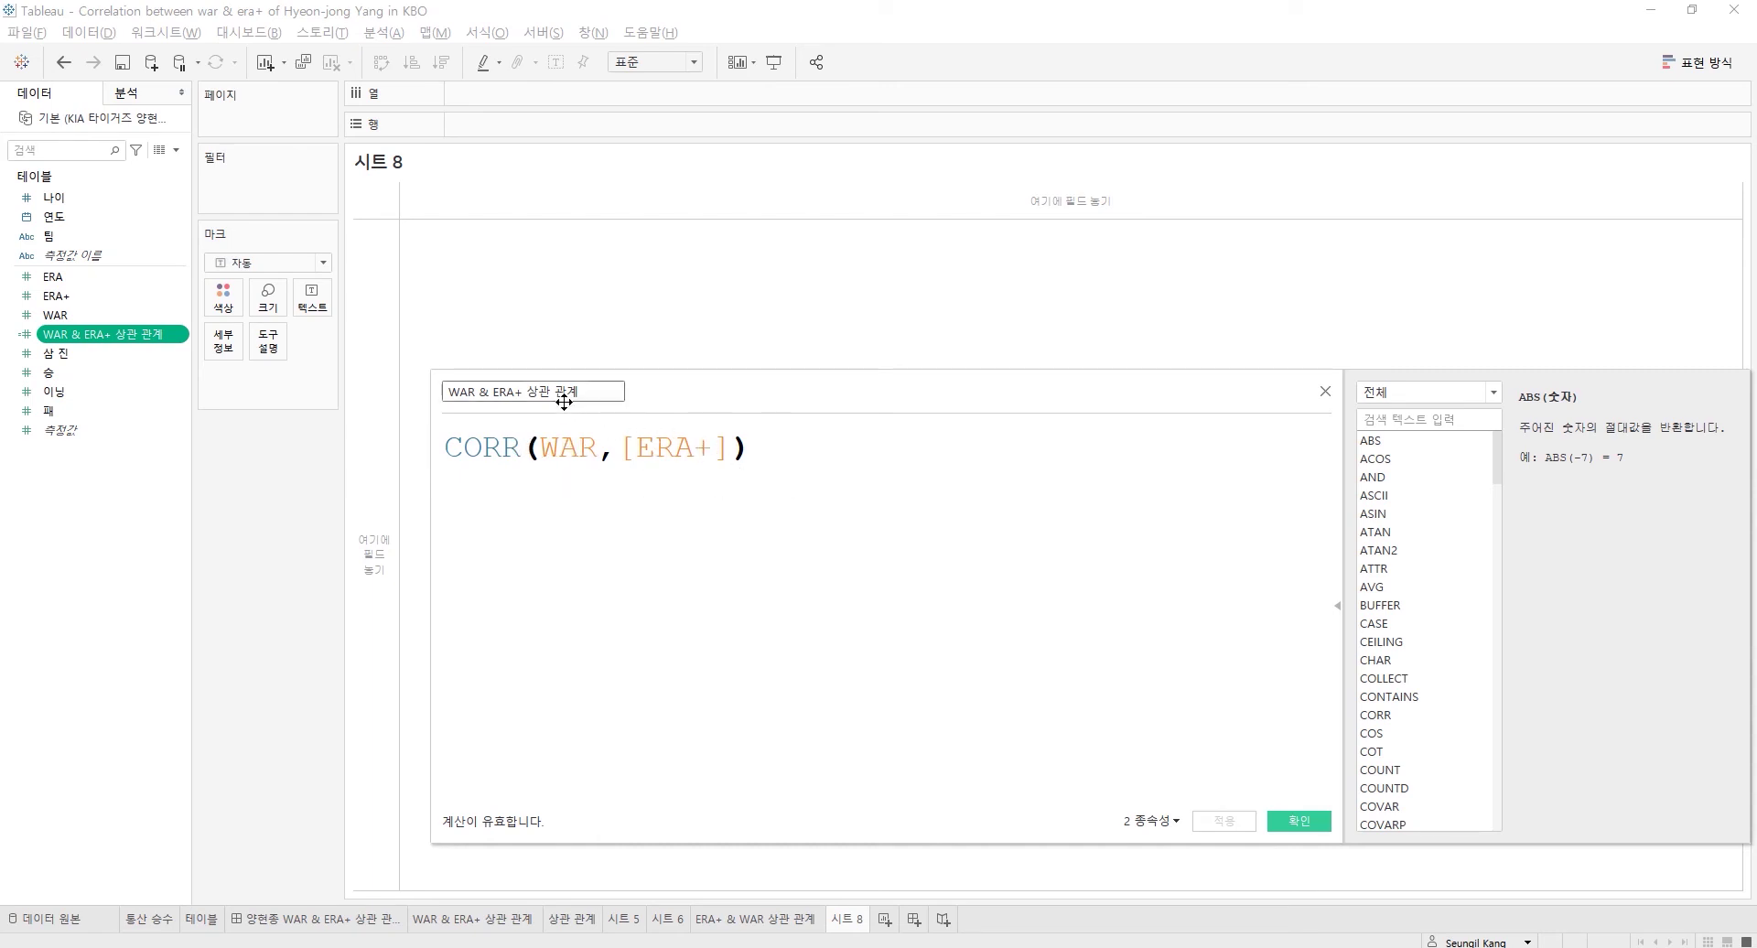
pyautogui.click(1325, 393)
# - Display the "WAR & ERA+ 상관 관계" field as text on the new sheet and fit it to the entire view
pyautogui.moveTo(86, 336); pyautogui.dragTo(307, 309)
pyautogui.moveTo(380, 197)
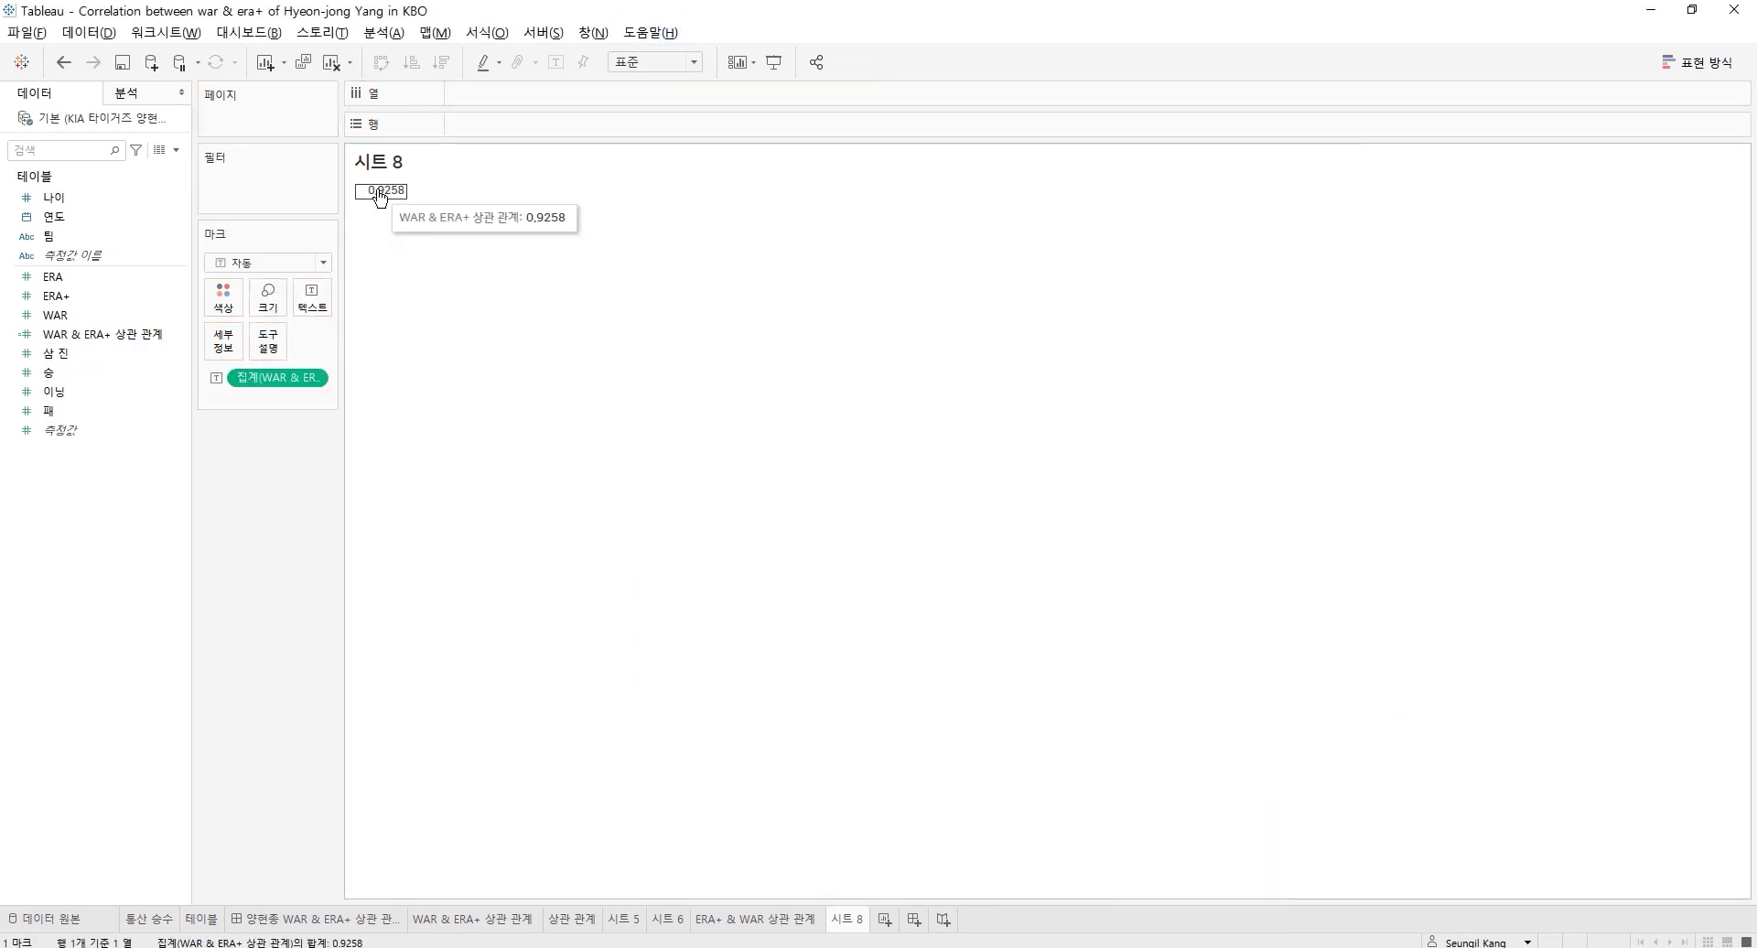
pyautogui.click(648, 62)
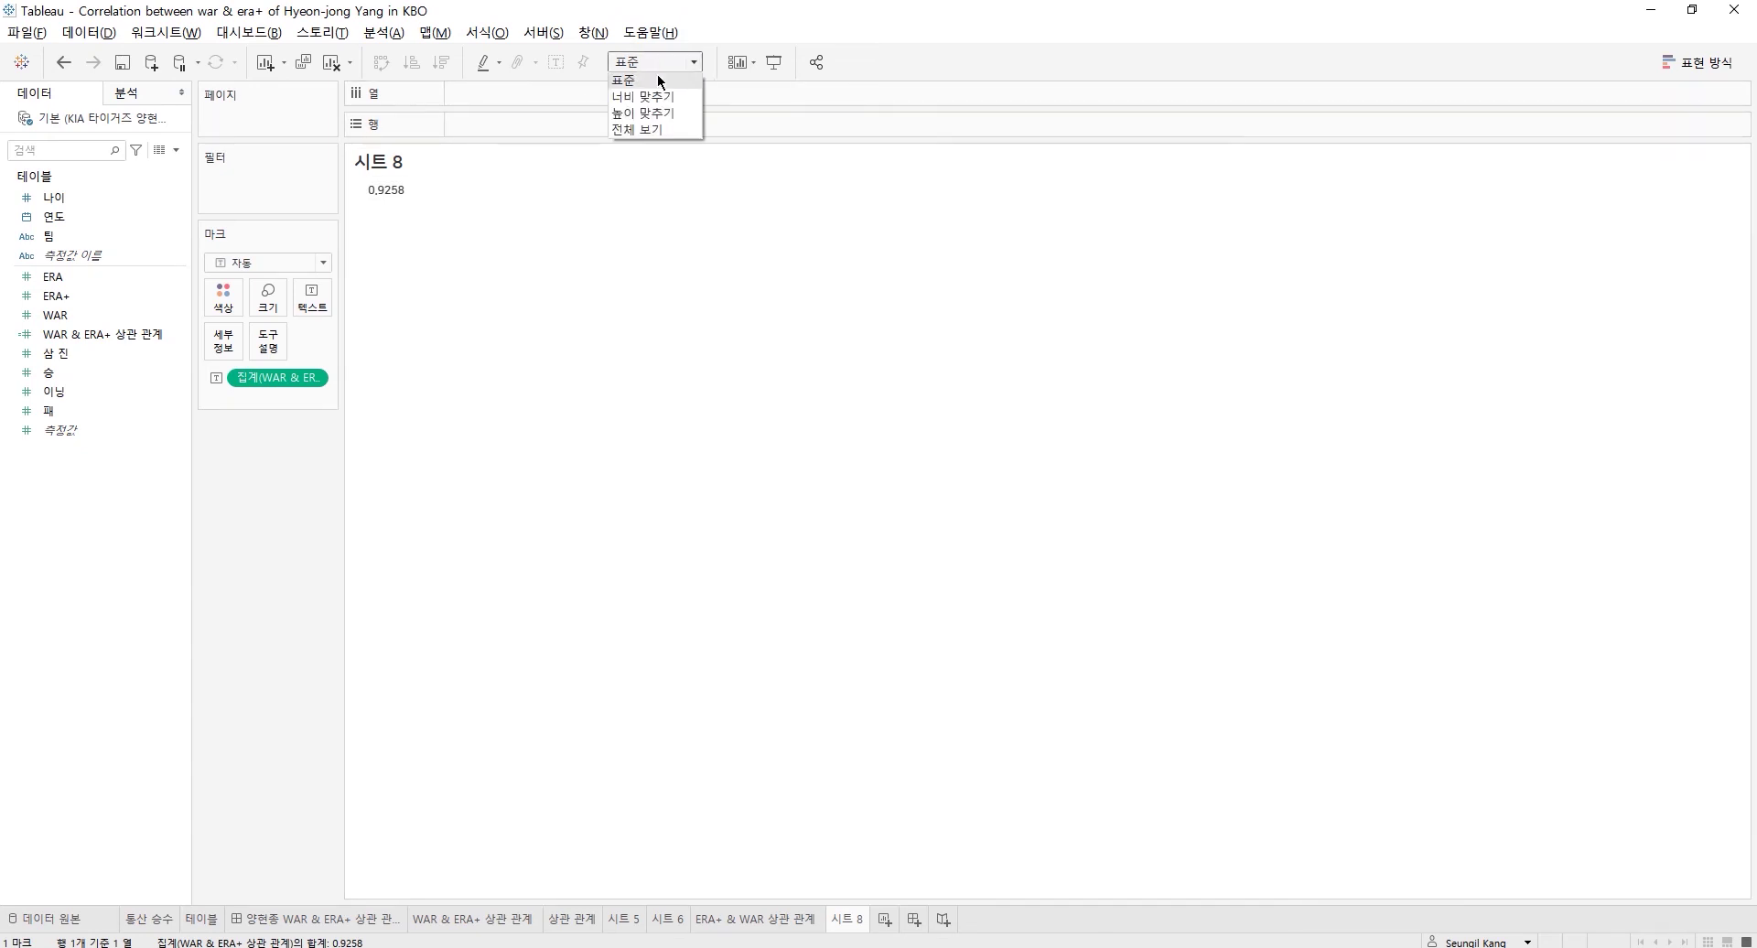
pyautogui.click(649, 129)
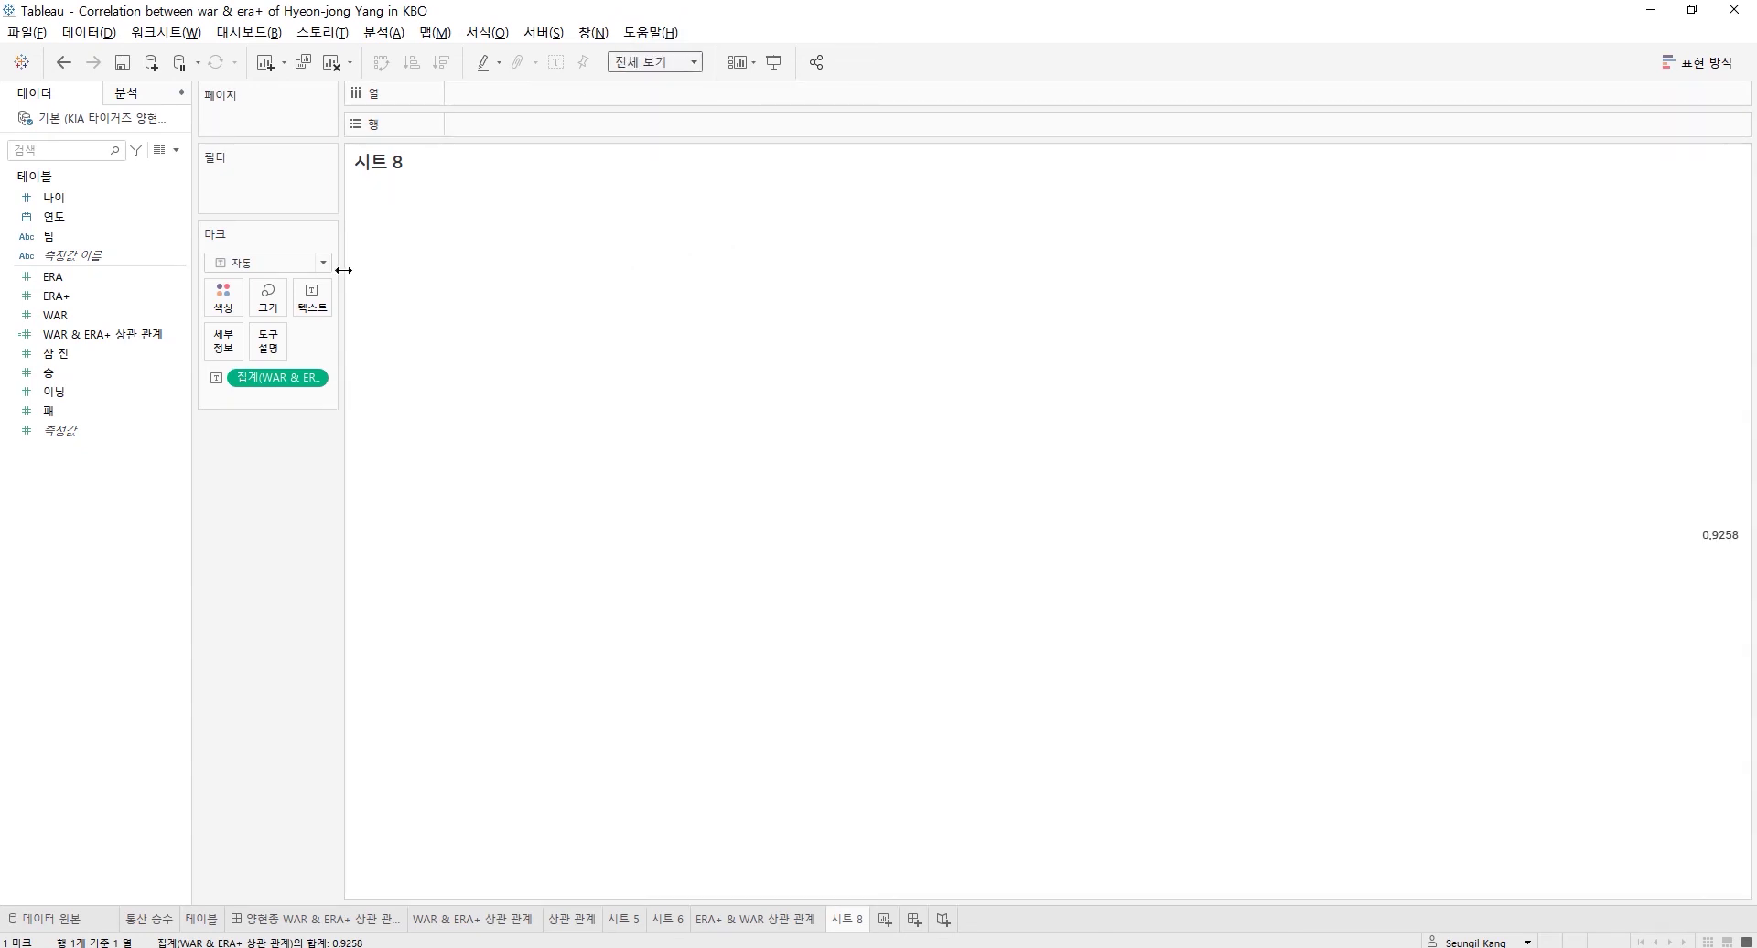
# - Centre the correlation text horizontally in the view
pyautogui.click(312, 297)
pyautogui.click(391, 364)
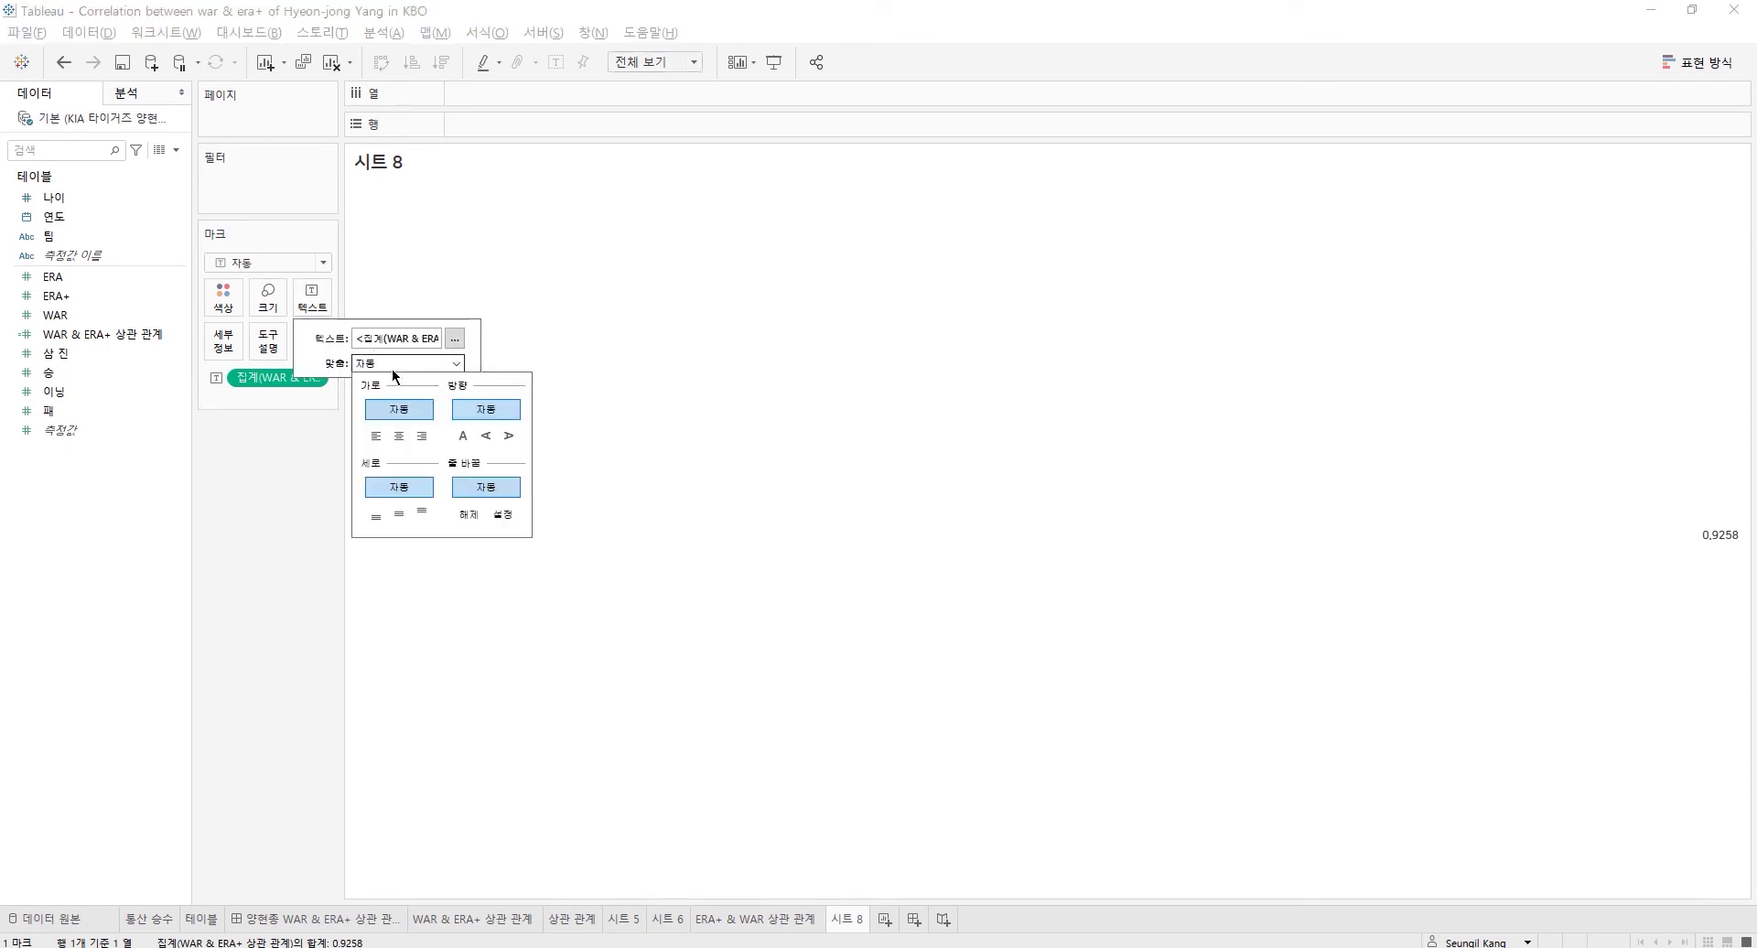
pyautogui.click(402, 440)
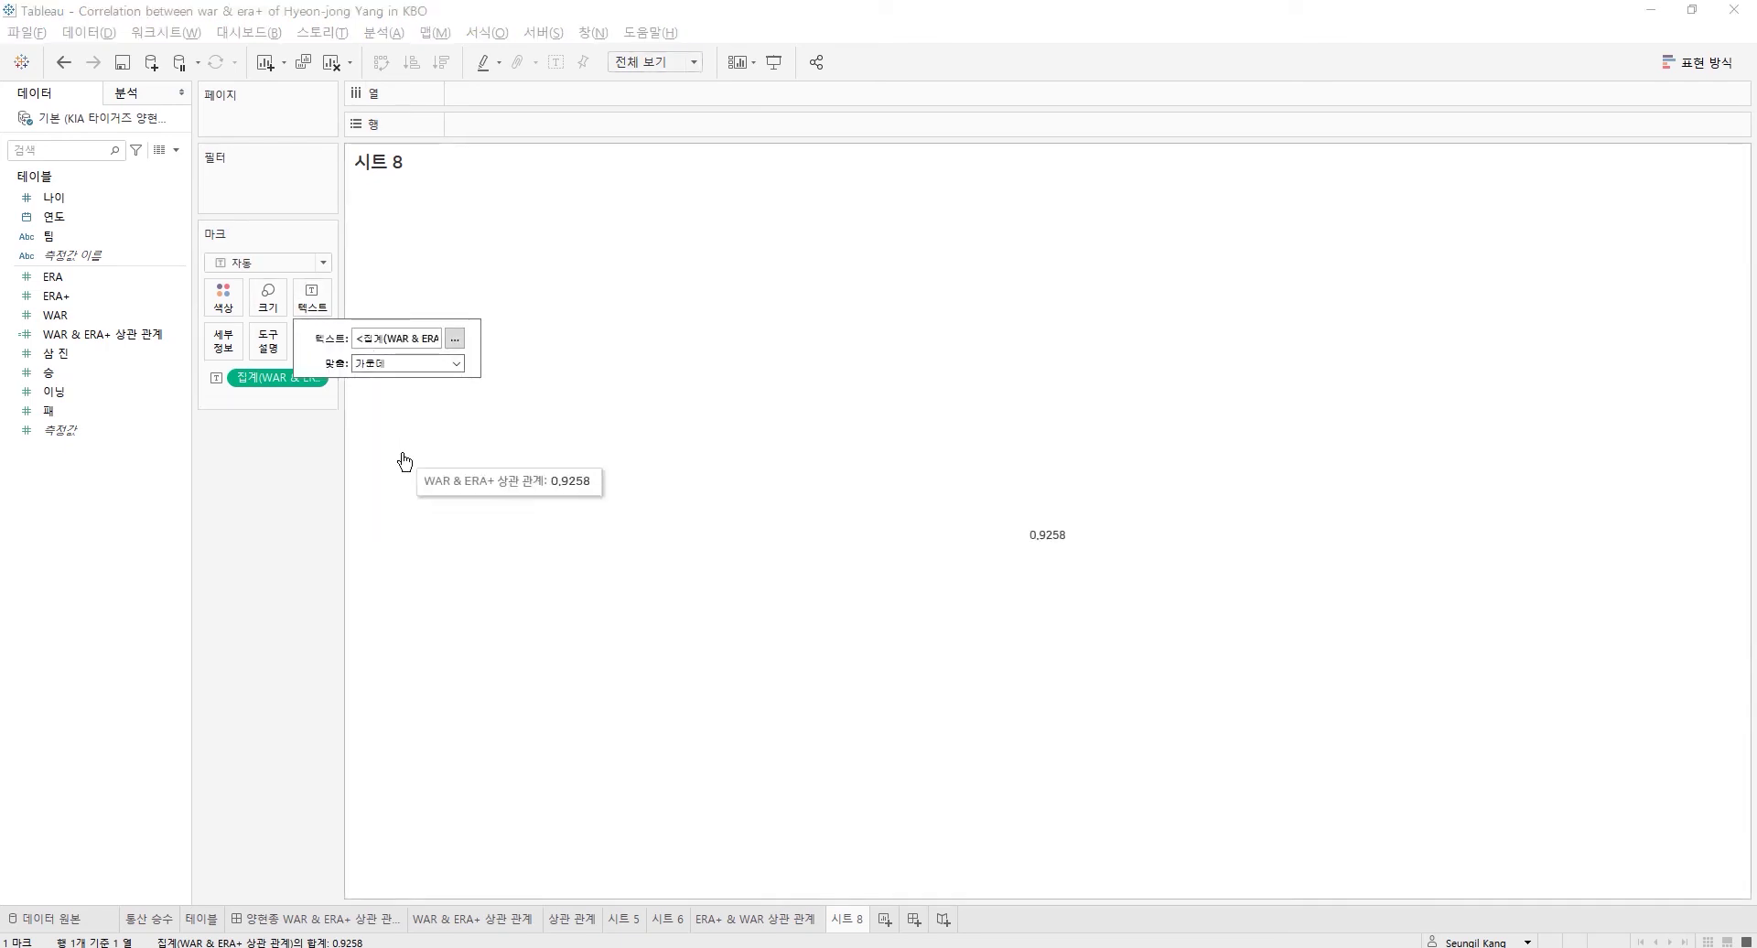
# - Add a caption line "WAR & ERA+ 상관 관계" above the correlation field in the text label
pyautogui.click(455, 338)
pyautogui.press('Return')
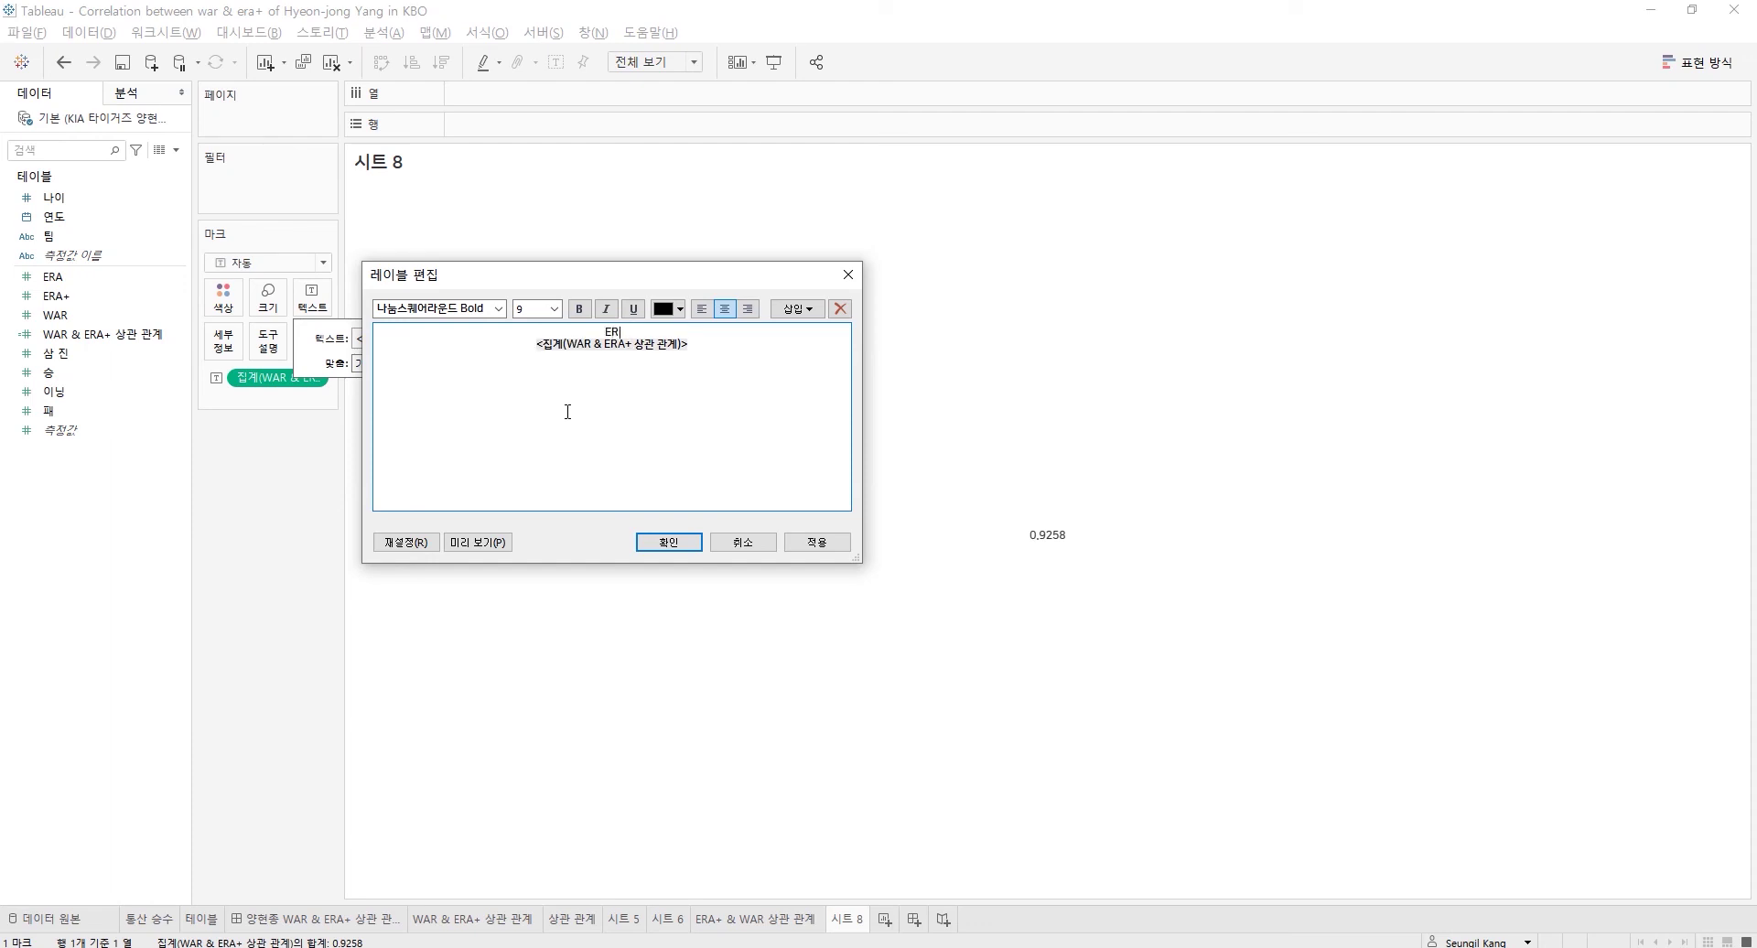
pyautogui.write('WAR')
pyautogui.write(' & ERA')
pyautogui.write('+')
pyautogui.write(' 상관 ㄱ')
pyautogui.write('계')
# - Format the correlation field line in the label as 11 pt, bold and dark red
pyautogui.moveTo(686, 331); pyautogui.dragTo(478, 344)
pyautogui.click(553, 309)
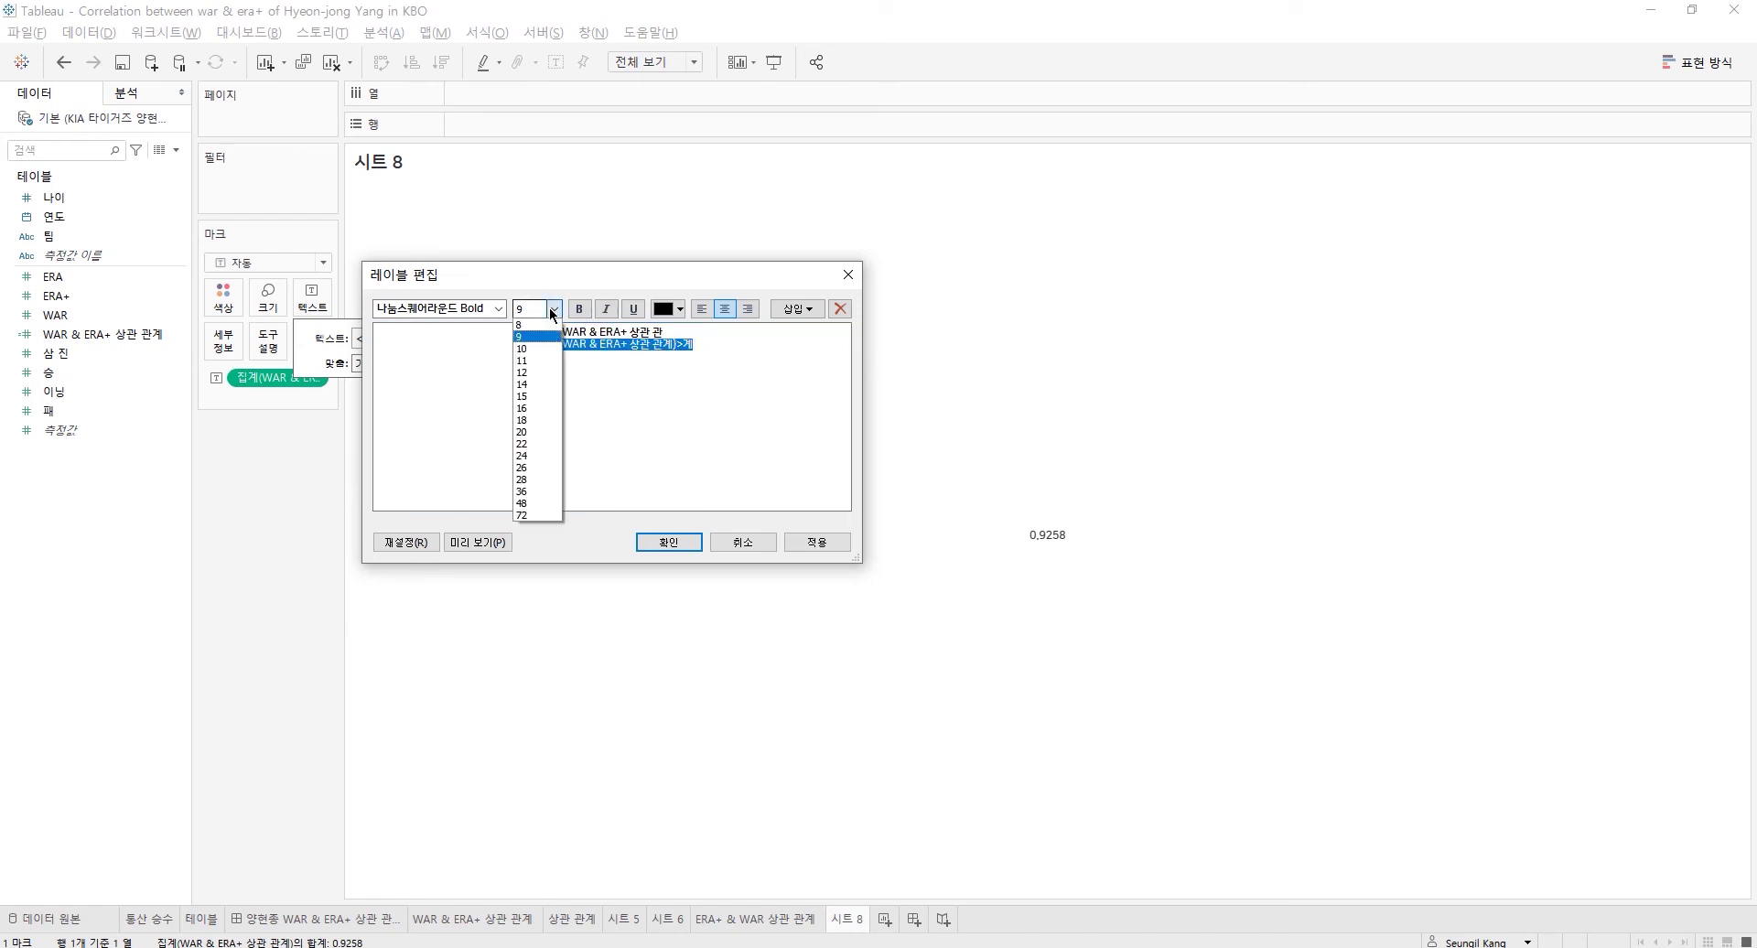
pyautogui.click(547, 359)
pyautogui.click(678, 308)
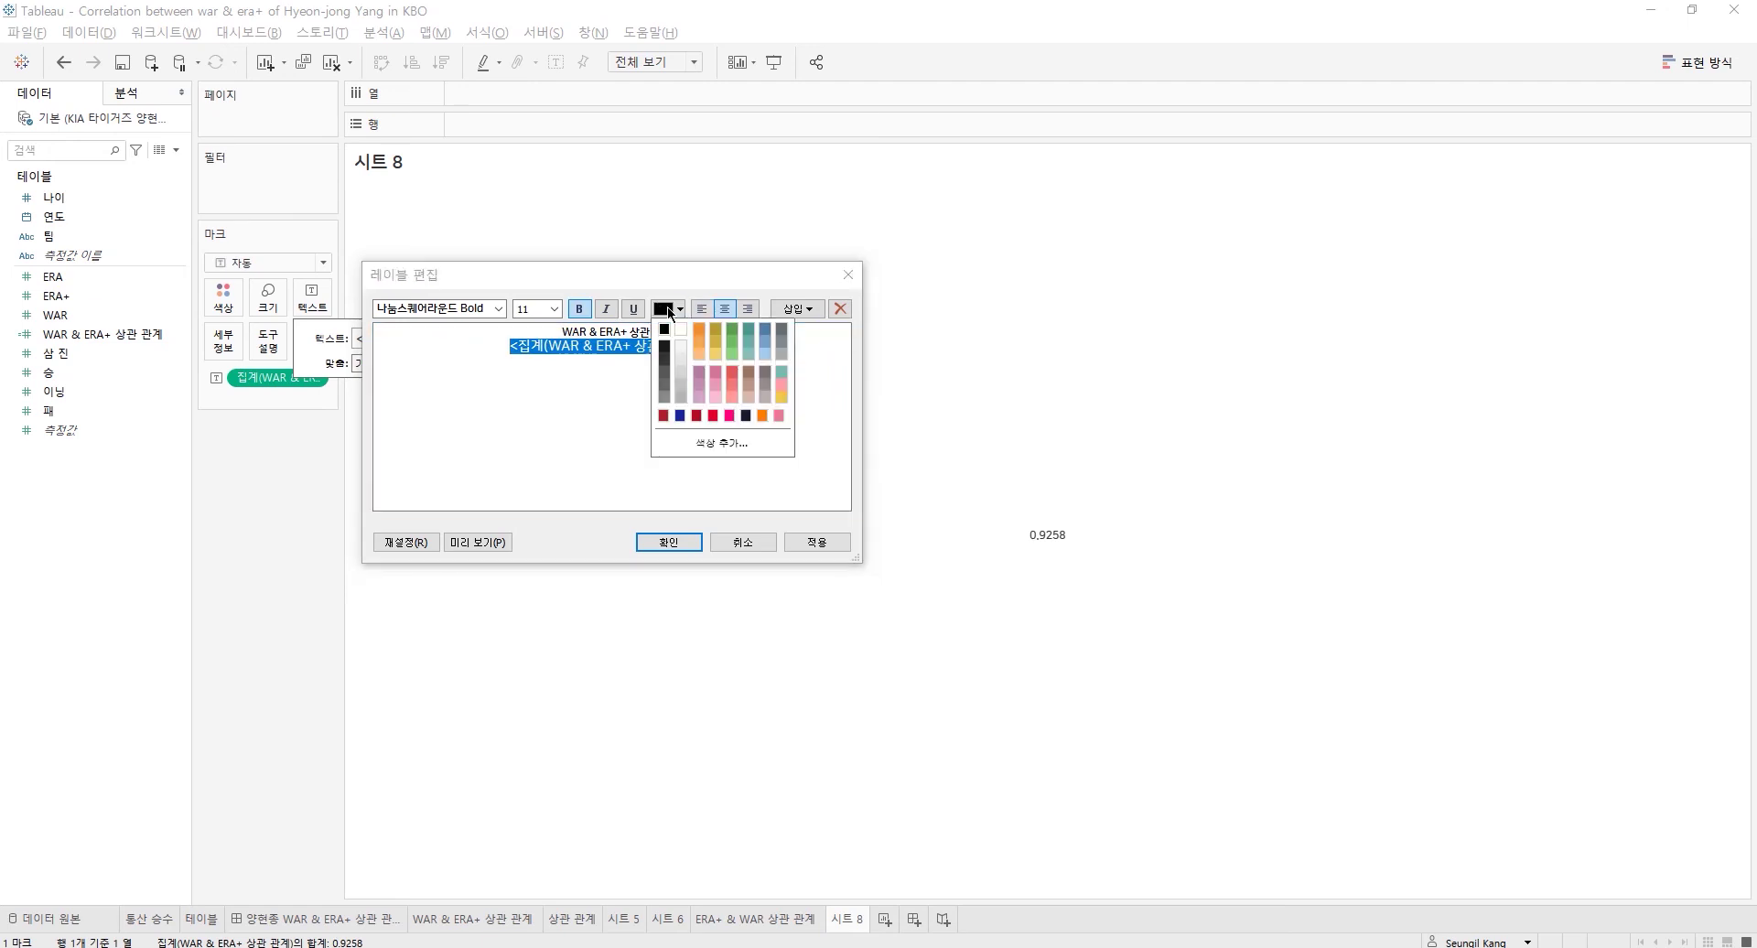
pyautogui.click(665, 409)
# - Complete the caption line as "WAR & ERA+ 상관 관계" and remove the stray "계" after the correlation field
pyautogui.click(686, 334)
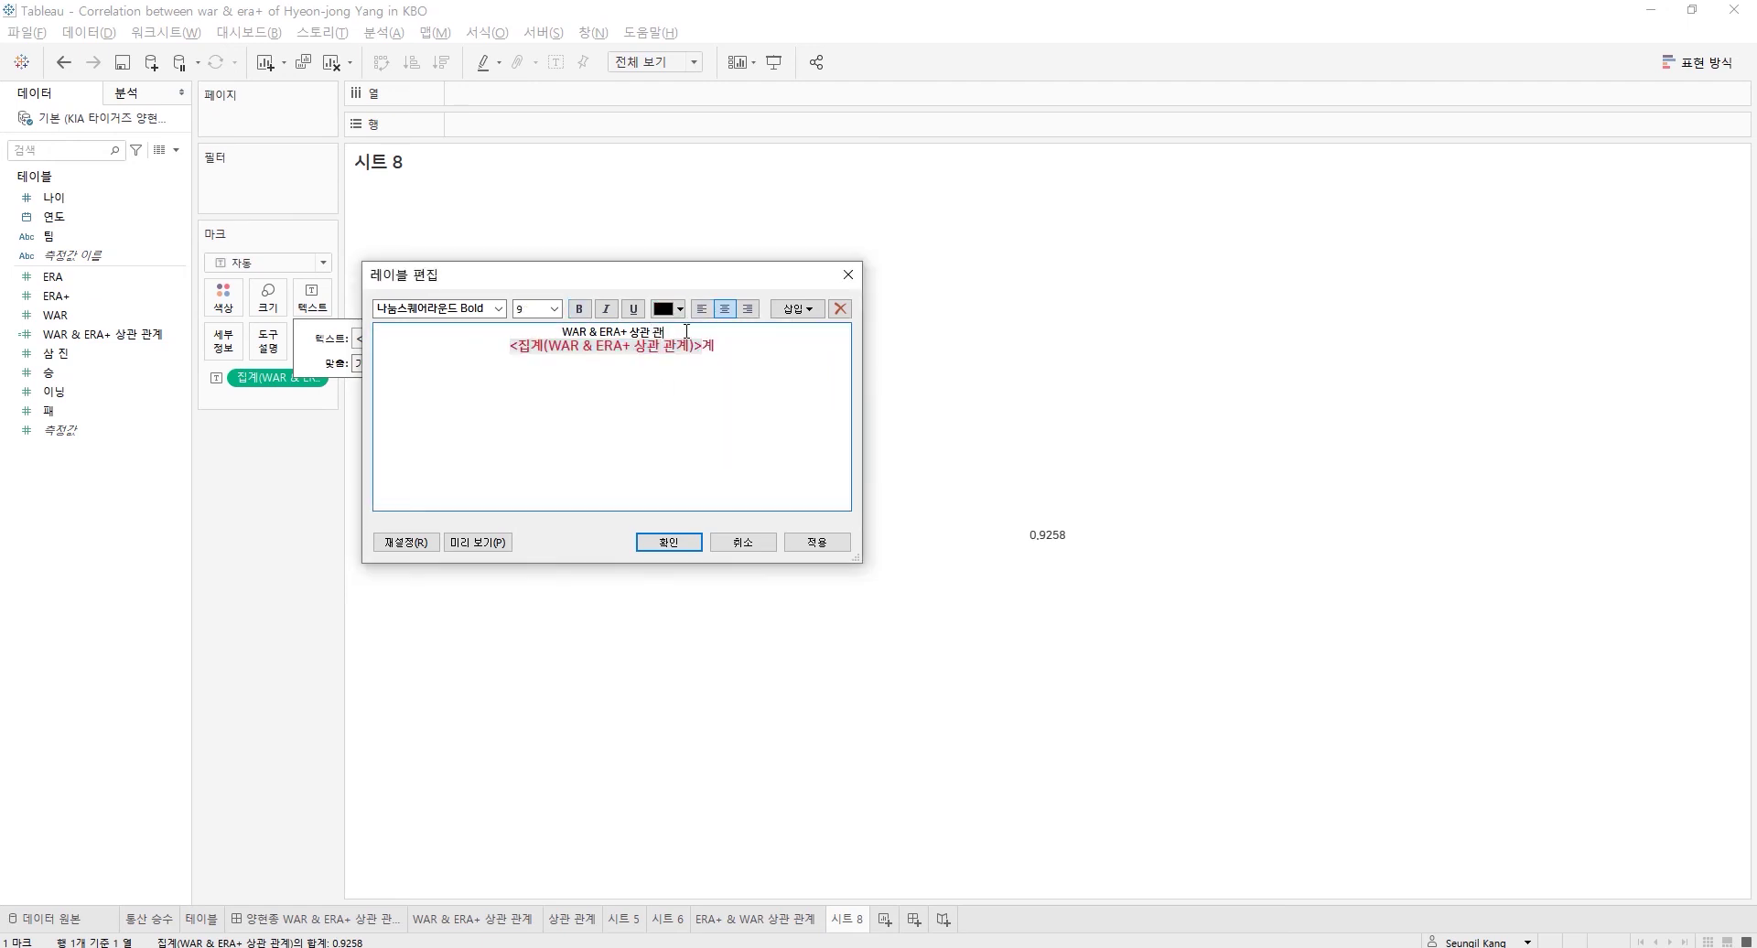
pyautogui.write('ㄱ')
pyautogui.press('Down')
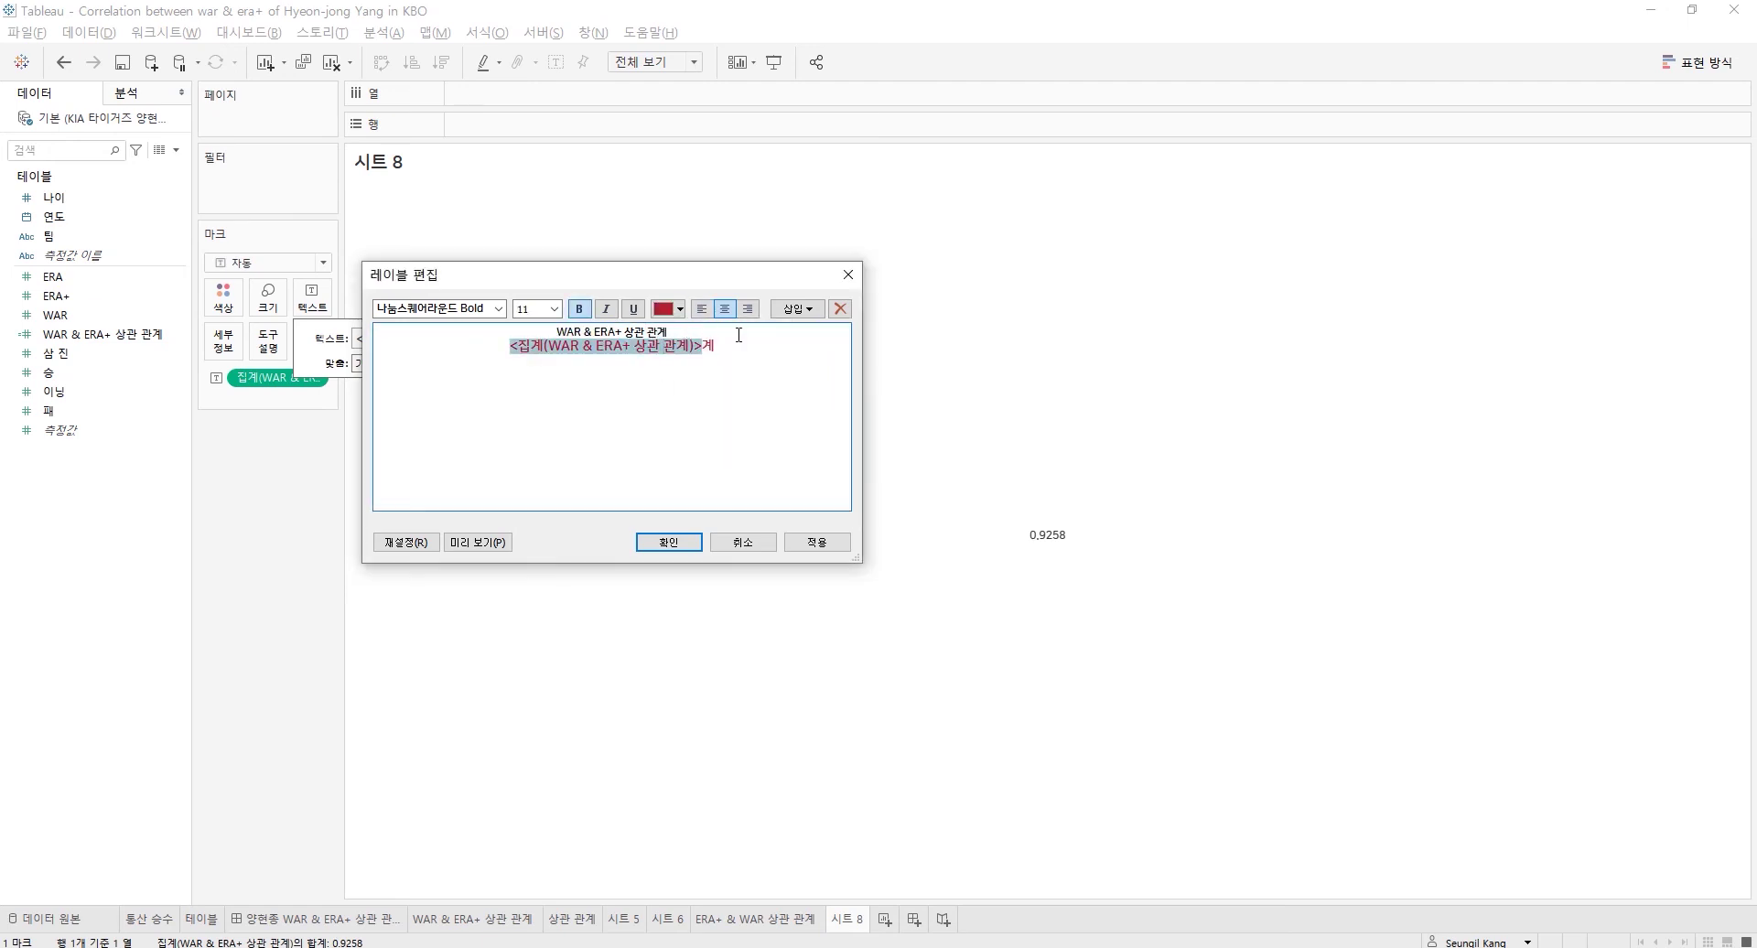
pyautogui.click(743, 343)
pyautogui.press('BackSpace')
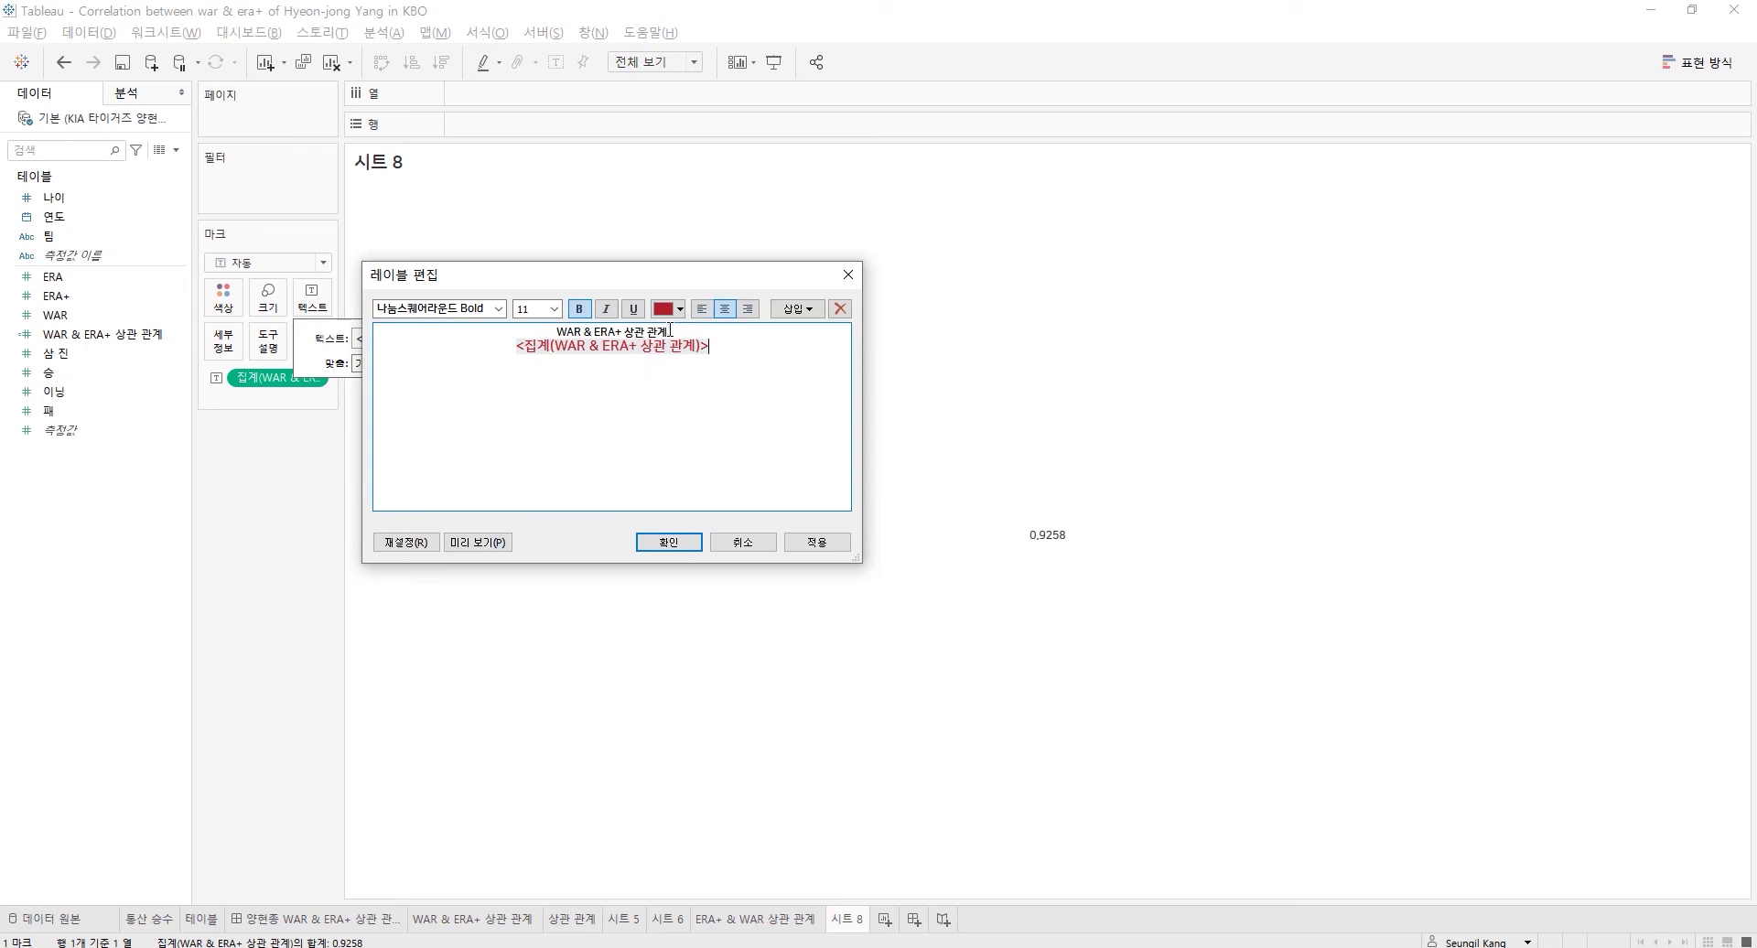
# - Set the caption line "WAR & ERA+ 상관 관계" to 16 pt and apply the label changes
pyautogui.moveTo(669, 332); pyautogui.dragTo(554, 332)
pyautogui.click(554, 308)
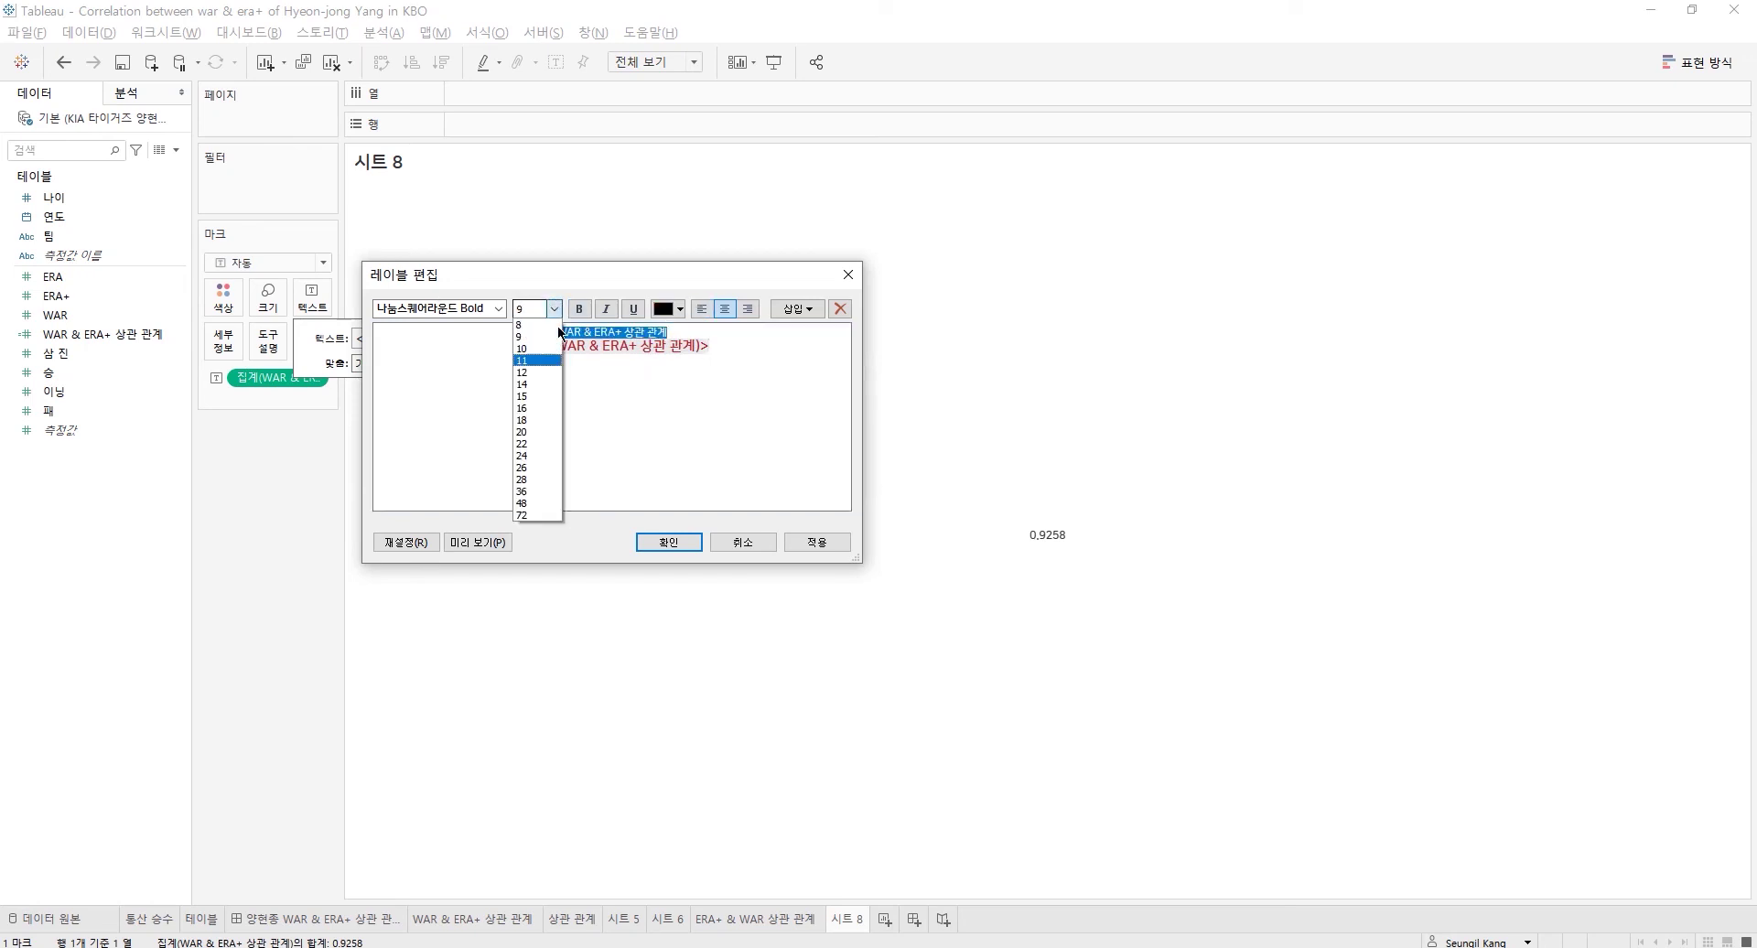
pyautogui.click(533, 408)
pyautogui.click(677, 458)
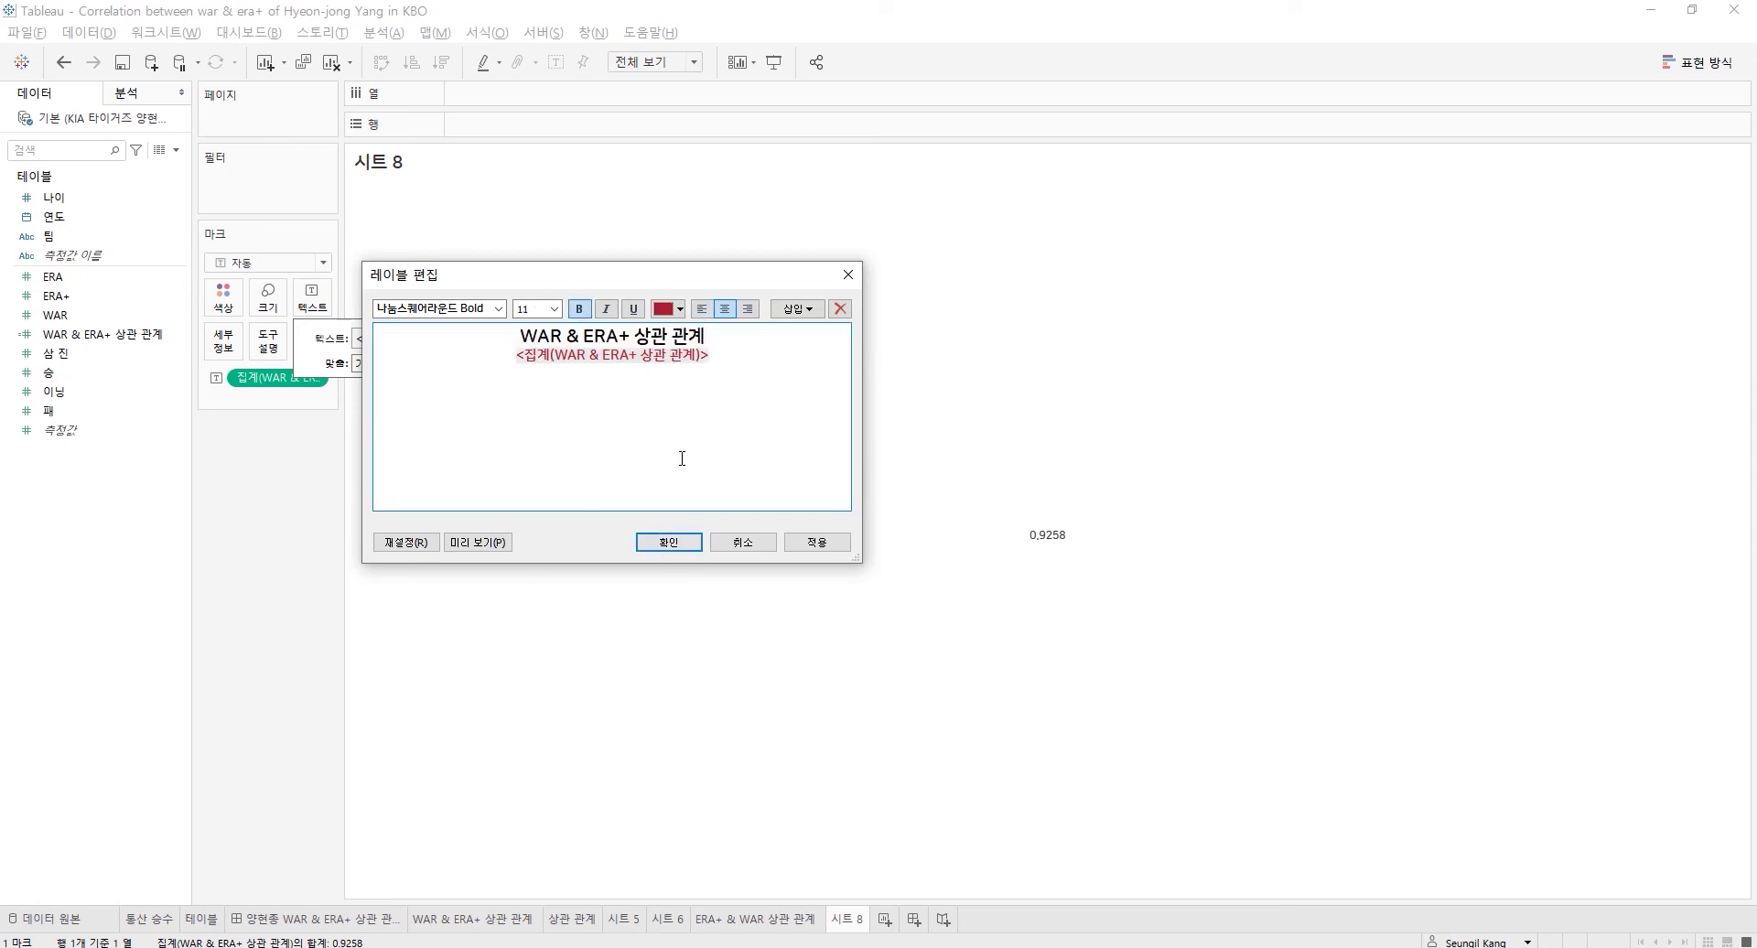
pyautogui.click(669, 542)
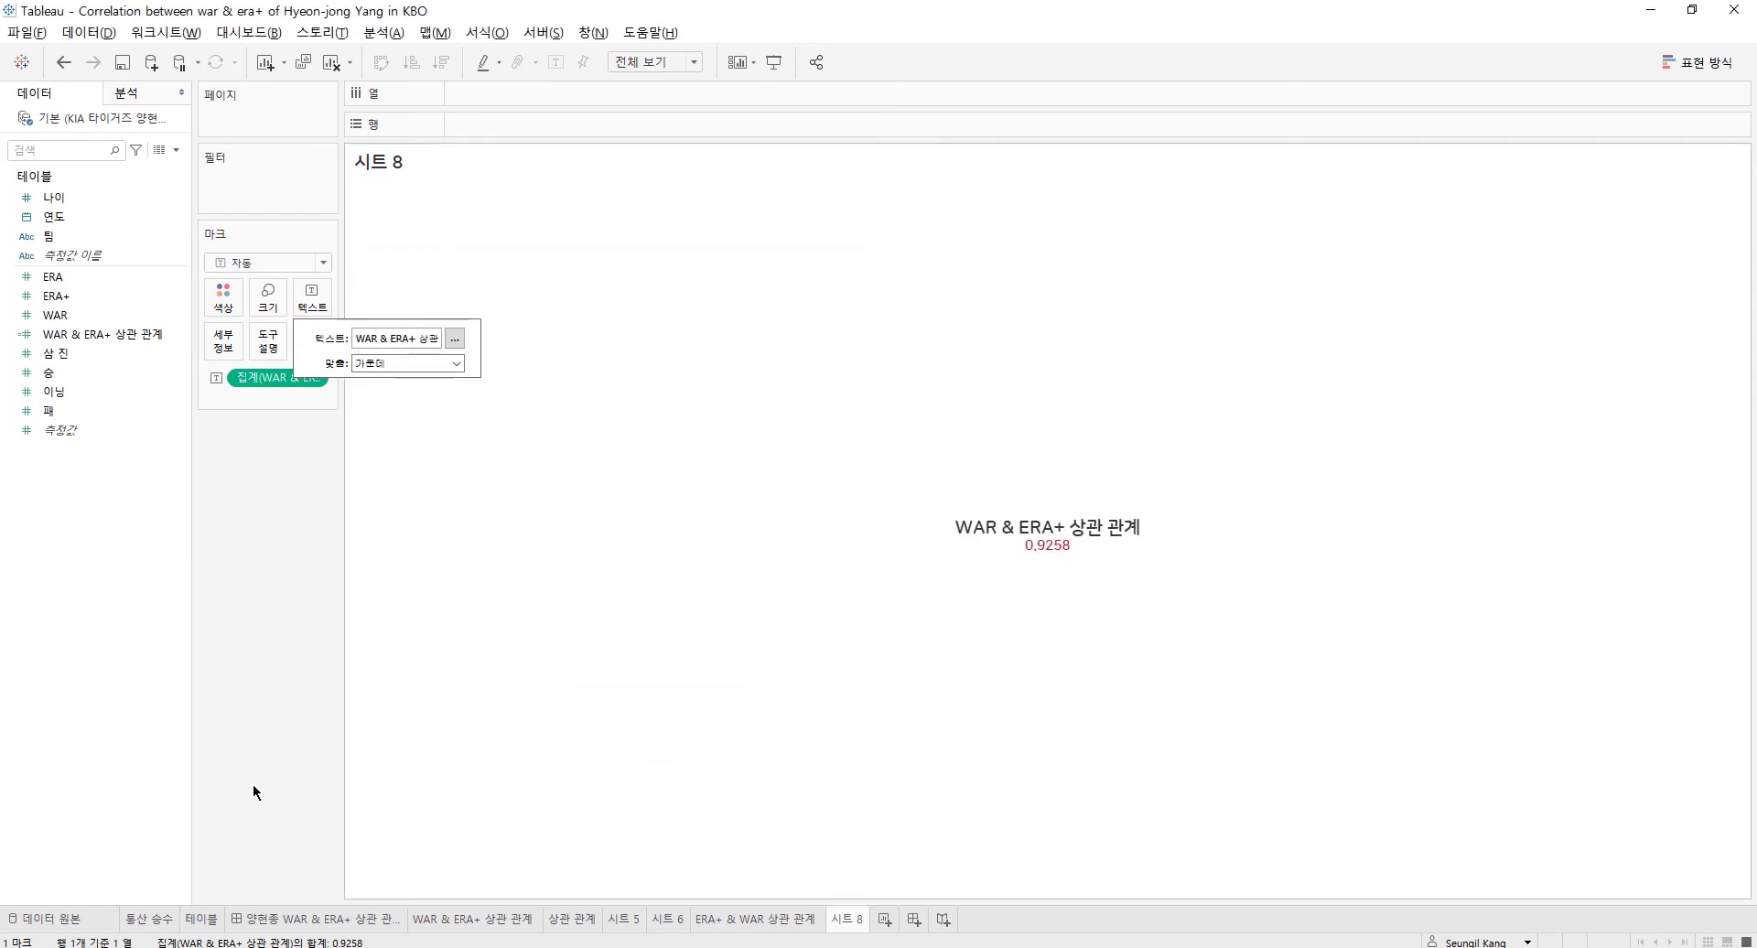
# - Rename the correlation text worksheet from its default name to "상관 관계"
pyautogui.doubleClick(858, 918)
pyautogui.write('상관 ㄱ')
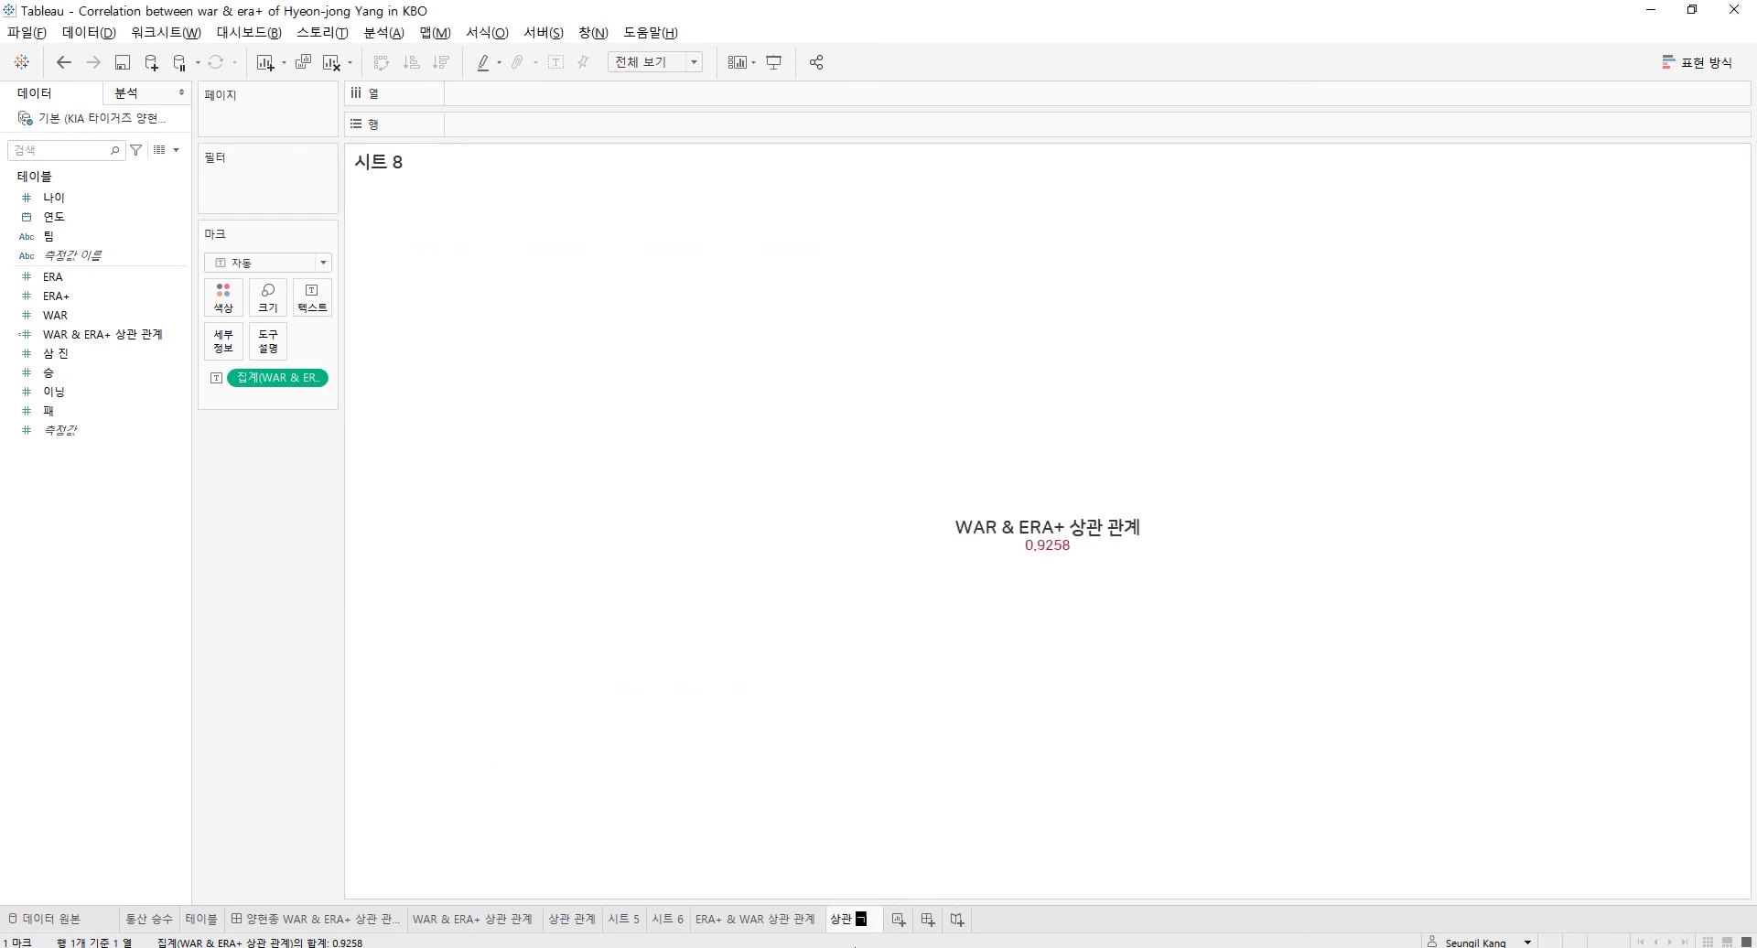
pyautogui.write('관계')
pyautogui.press('Return')
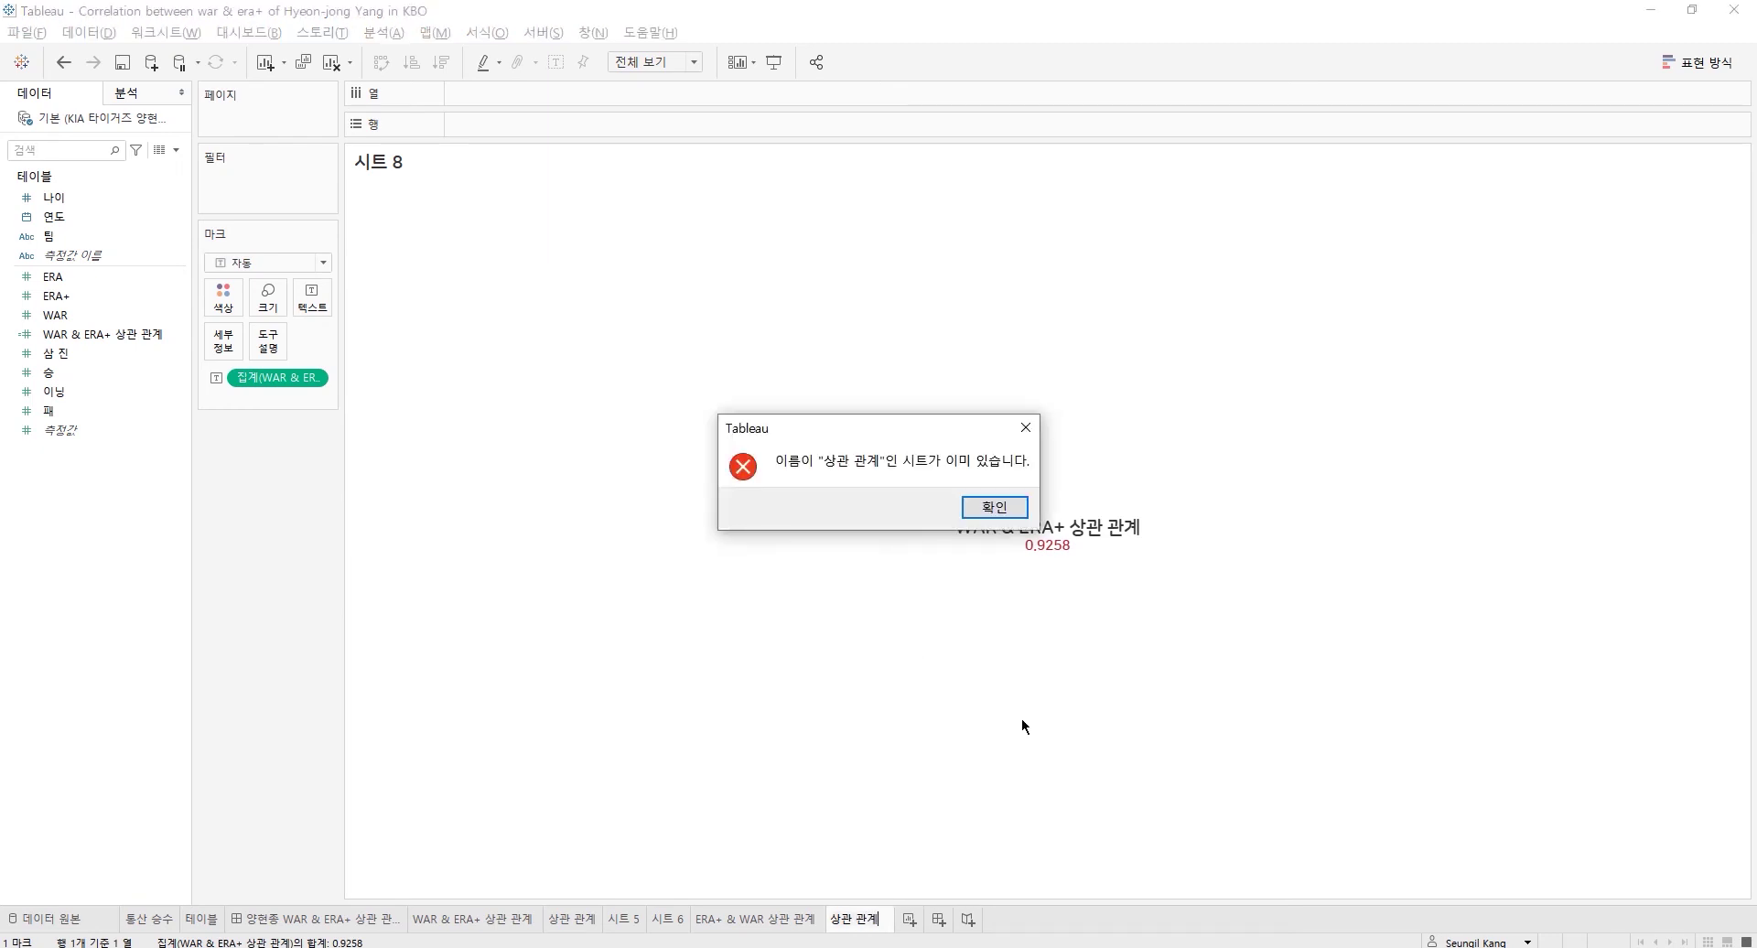
pyautogui.press('Return')
pyautogui.press('Return')
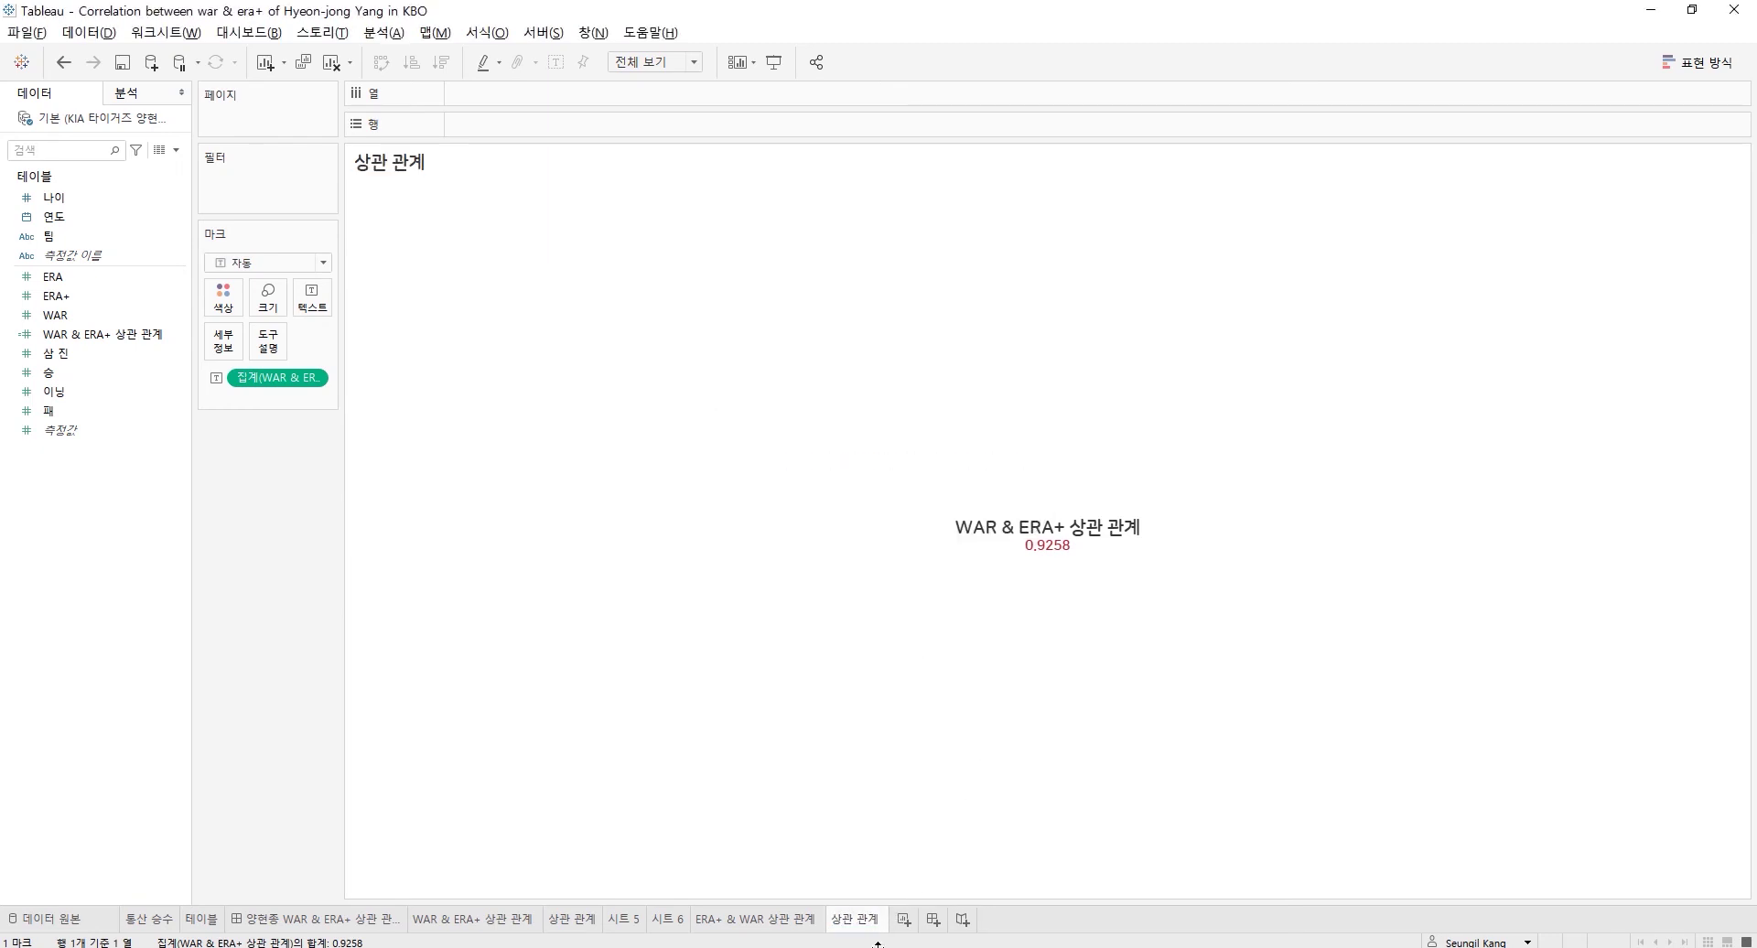
# - Create a new dashboard and place the new correlation text sheet "상관 관계" on it
pyautogui.click(933, 919)
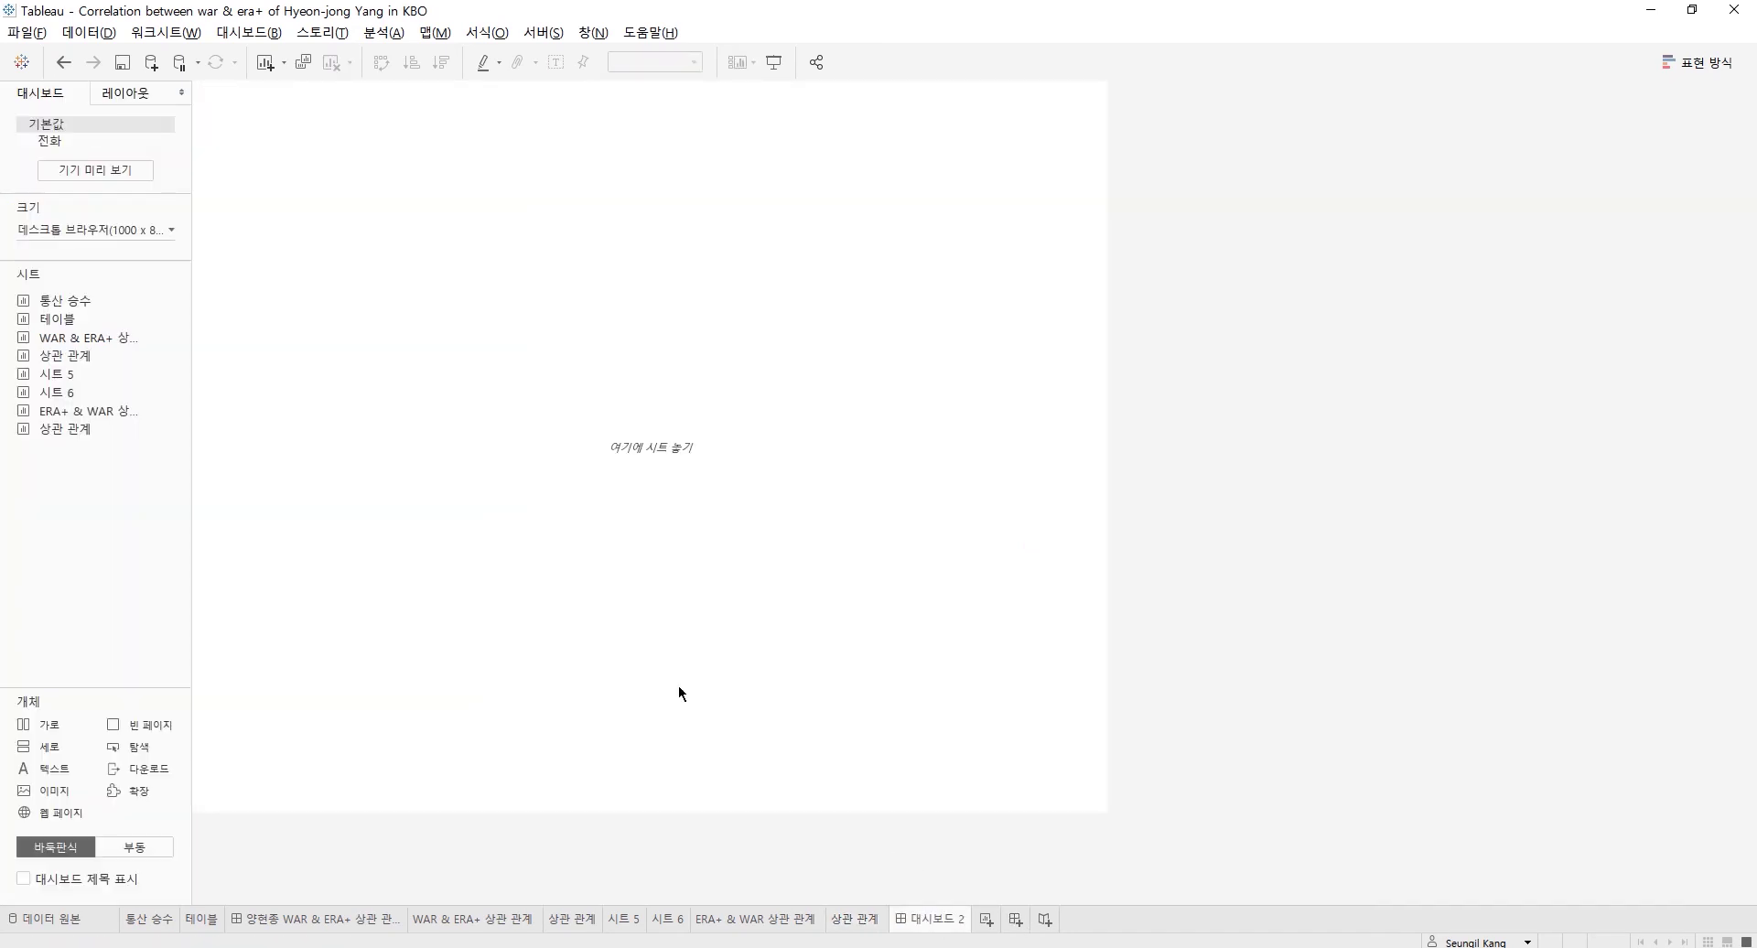
pyautogui.moveTo(183, 434)
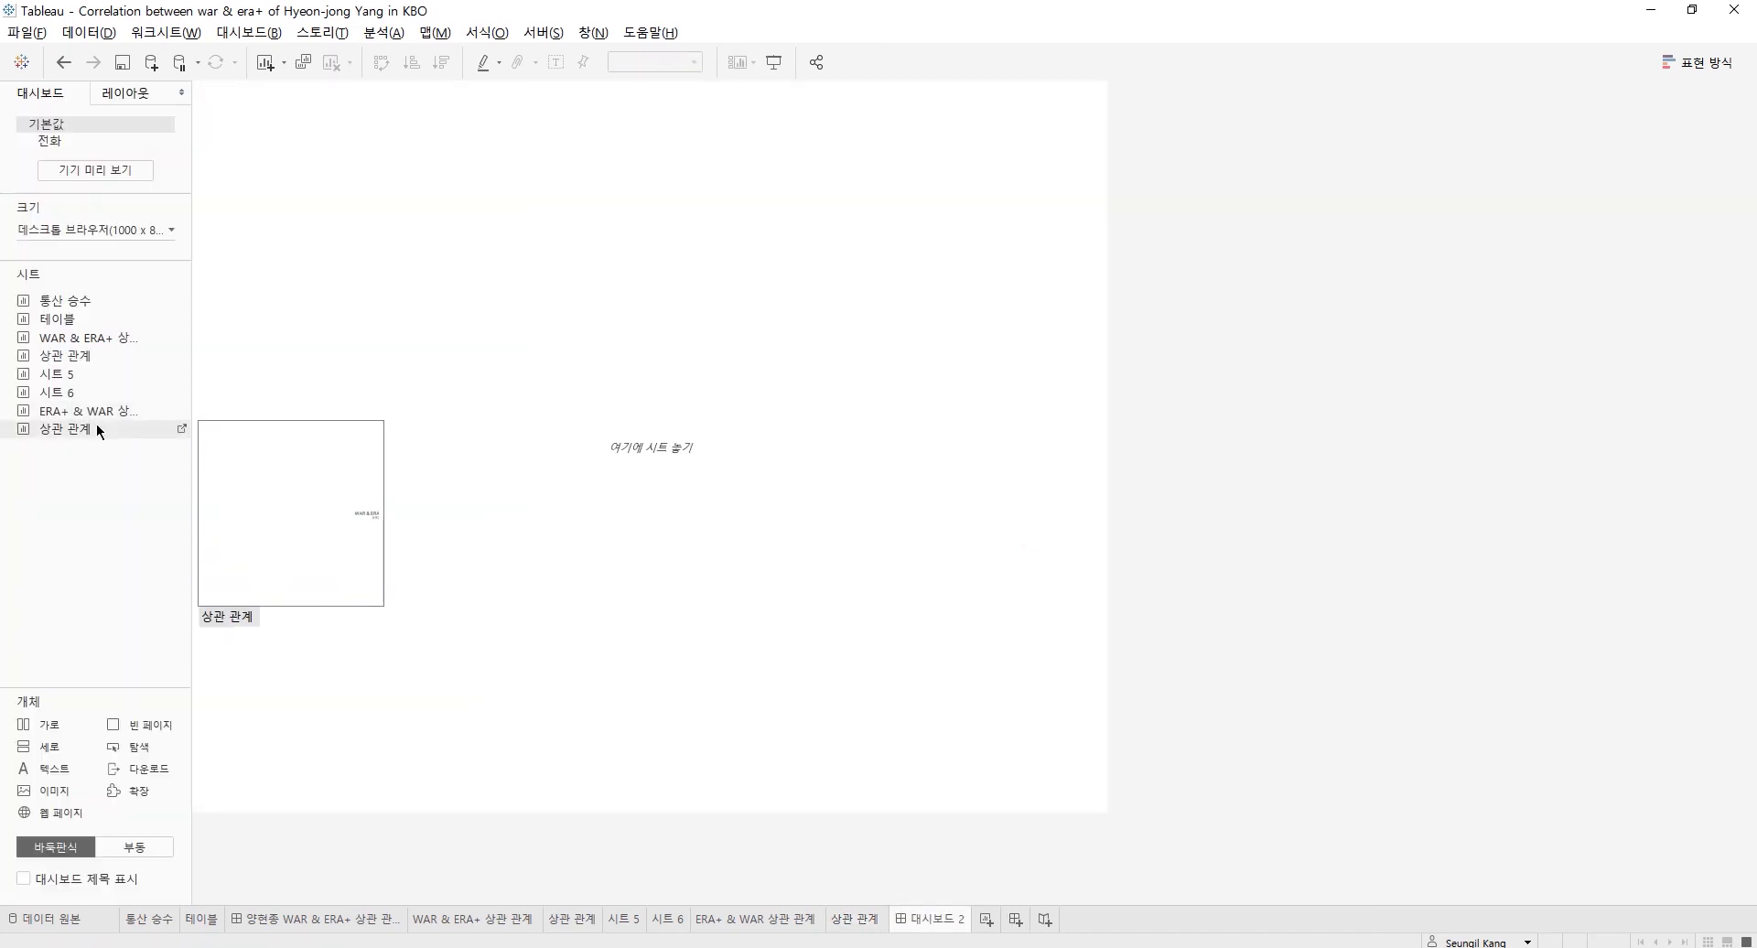
pyautogui.moveTo(99, 432); pyautogui.dragTo(533, 251)
# - Add the "ERA+ & WAR 상관 관계" scatter plot below the correlation text and enlarge it, leaving the text a narrow strip
pyautogui.moveTo(115, 415)
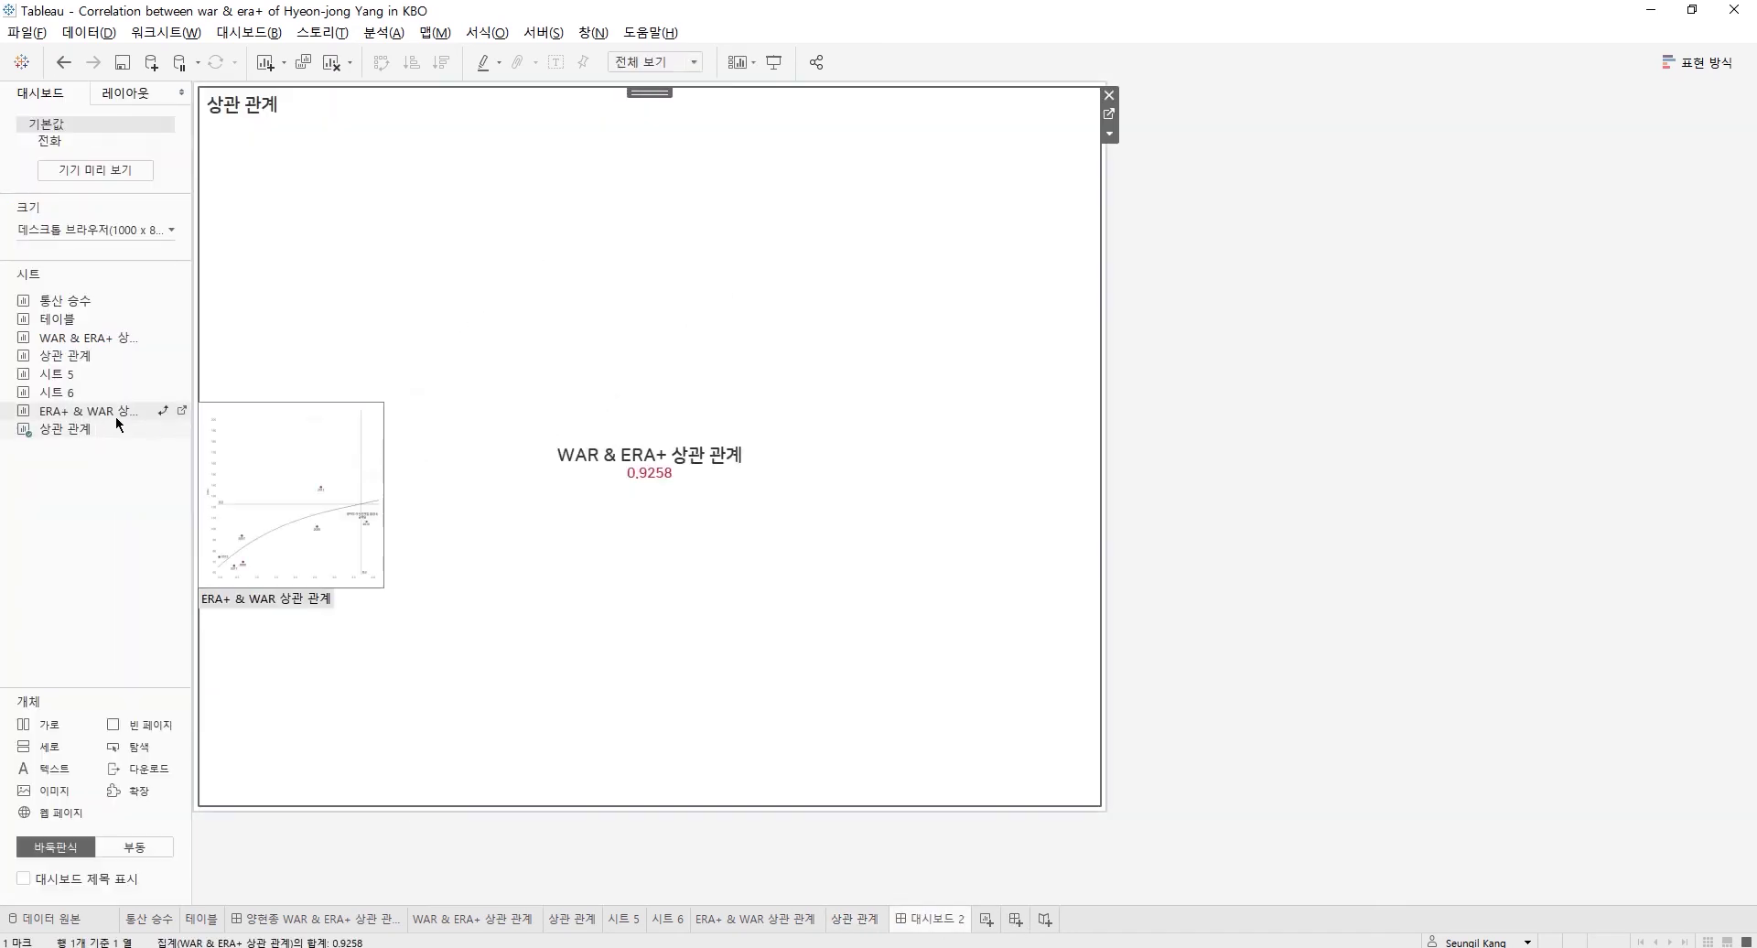
pyautogui.moveTo(110, 420); pyautogui.dragTo(690, 506)
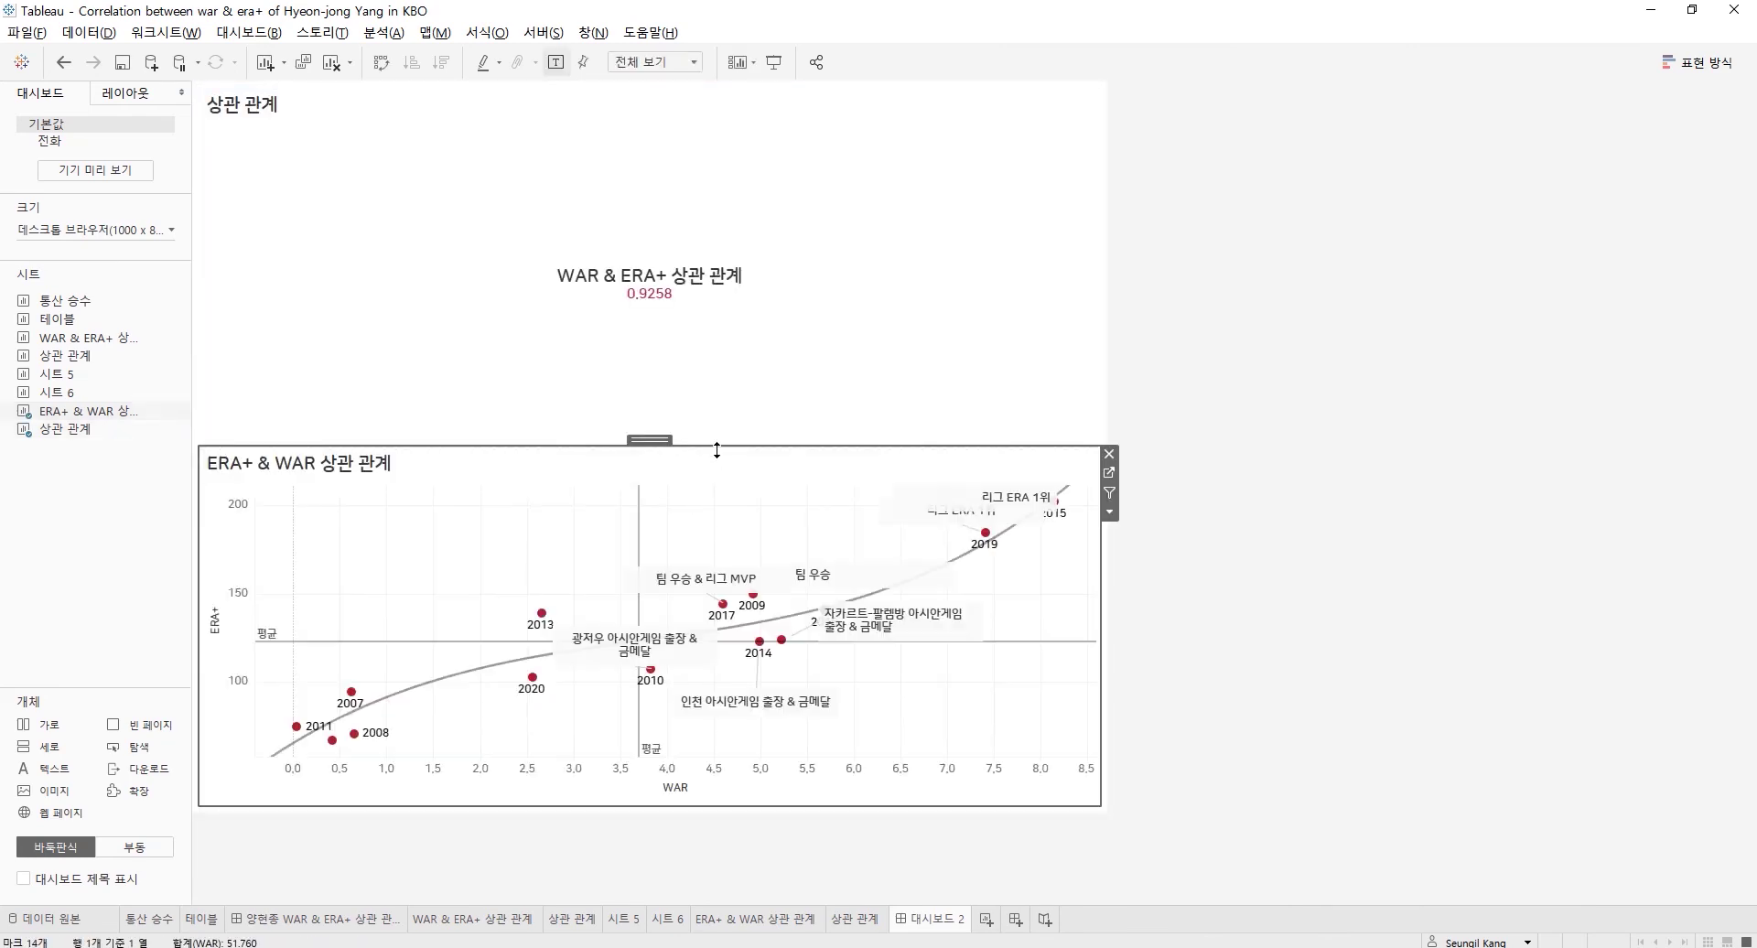
pyautogui.moveTo(716, 449); pyautogui.dragTo(721, 168)
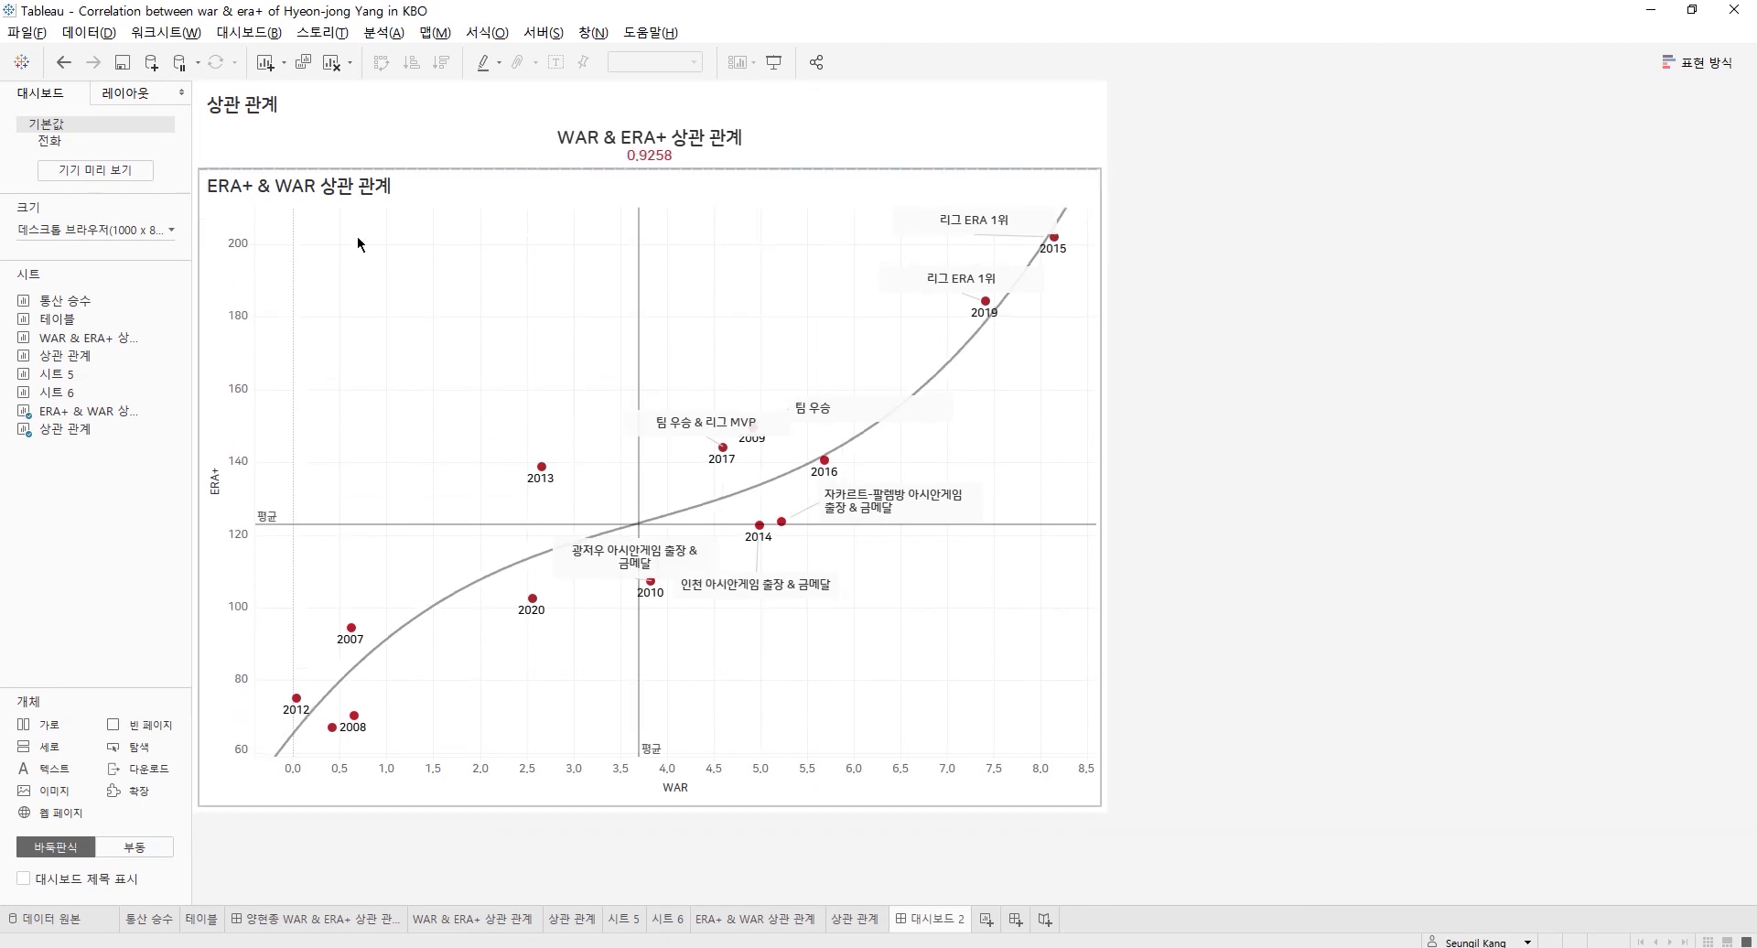
# - Hide the title of the "상관 관계" sheet on the dashboard
pyautogui.rightClick(278, 97)
pyautogui.click(343, 150)
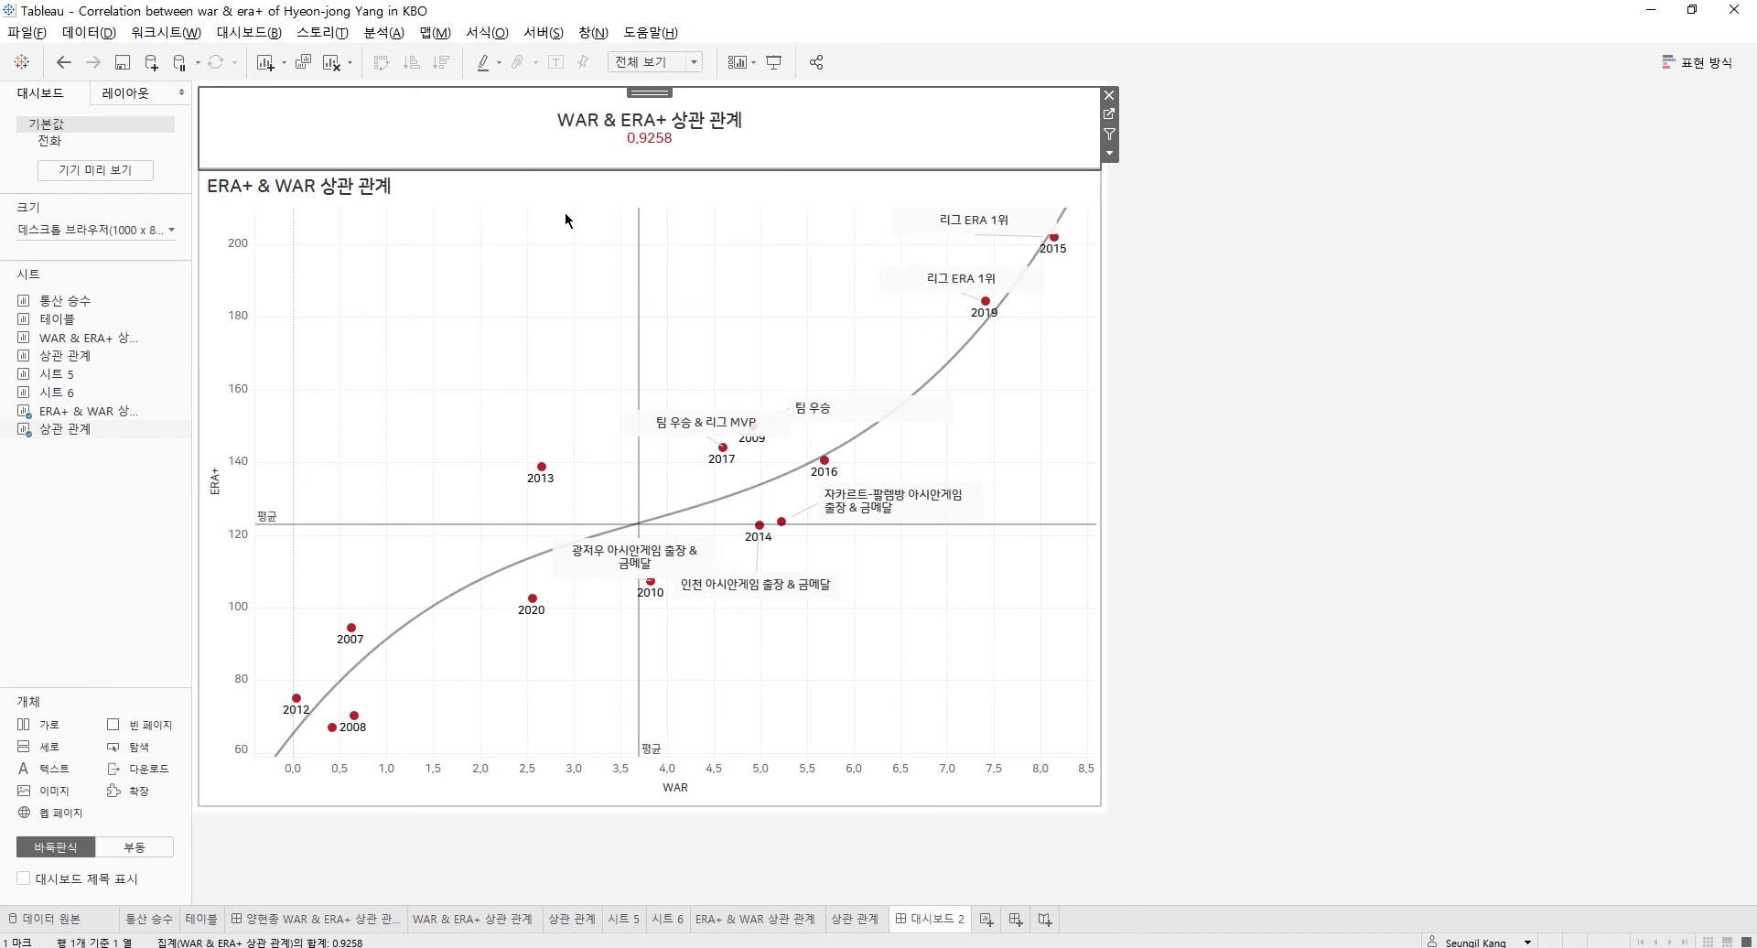
pyautogui.click(526, 171)
# - Show the dashboard title and rename the dashboard as "양현종 선수 KBO 스탯 대시보드"
pyautogui.click(23, 878)
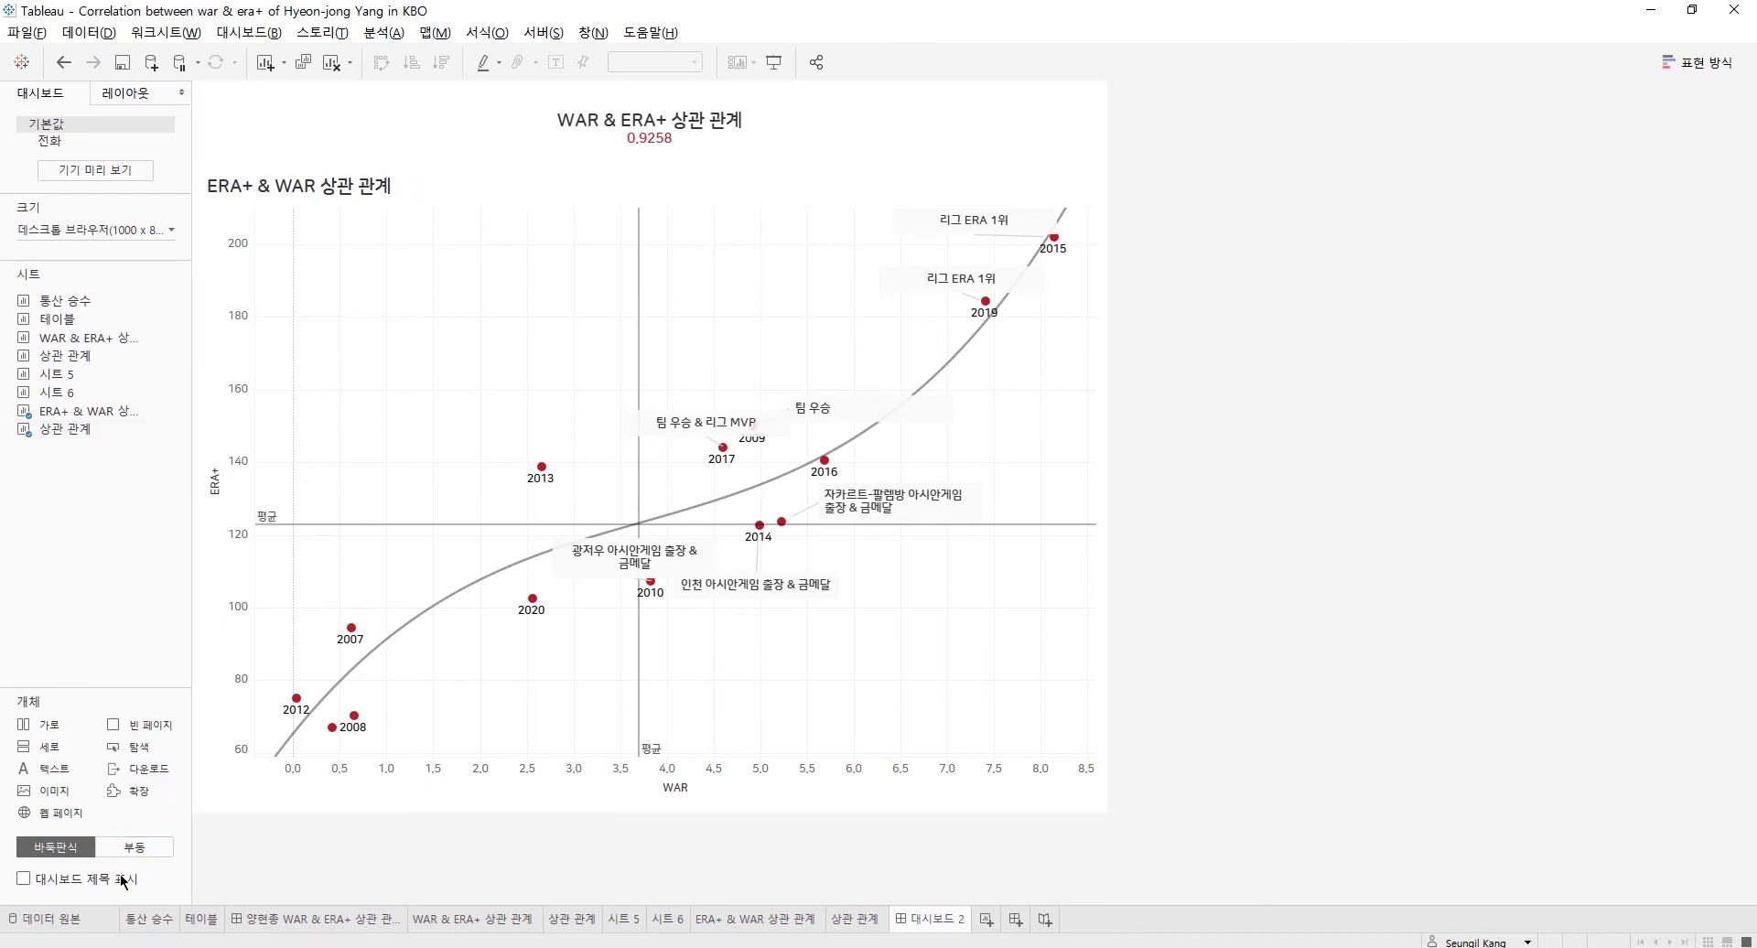
pyautogui.doubleClick(945, 931)
pyautogui.write('양')
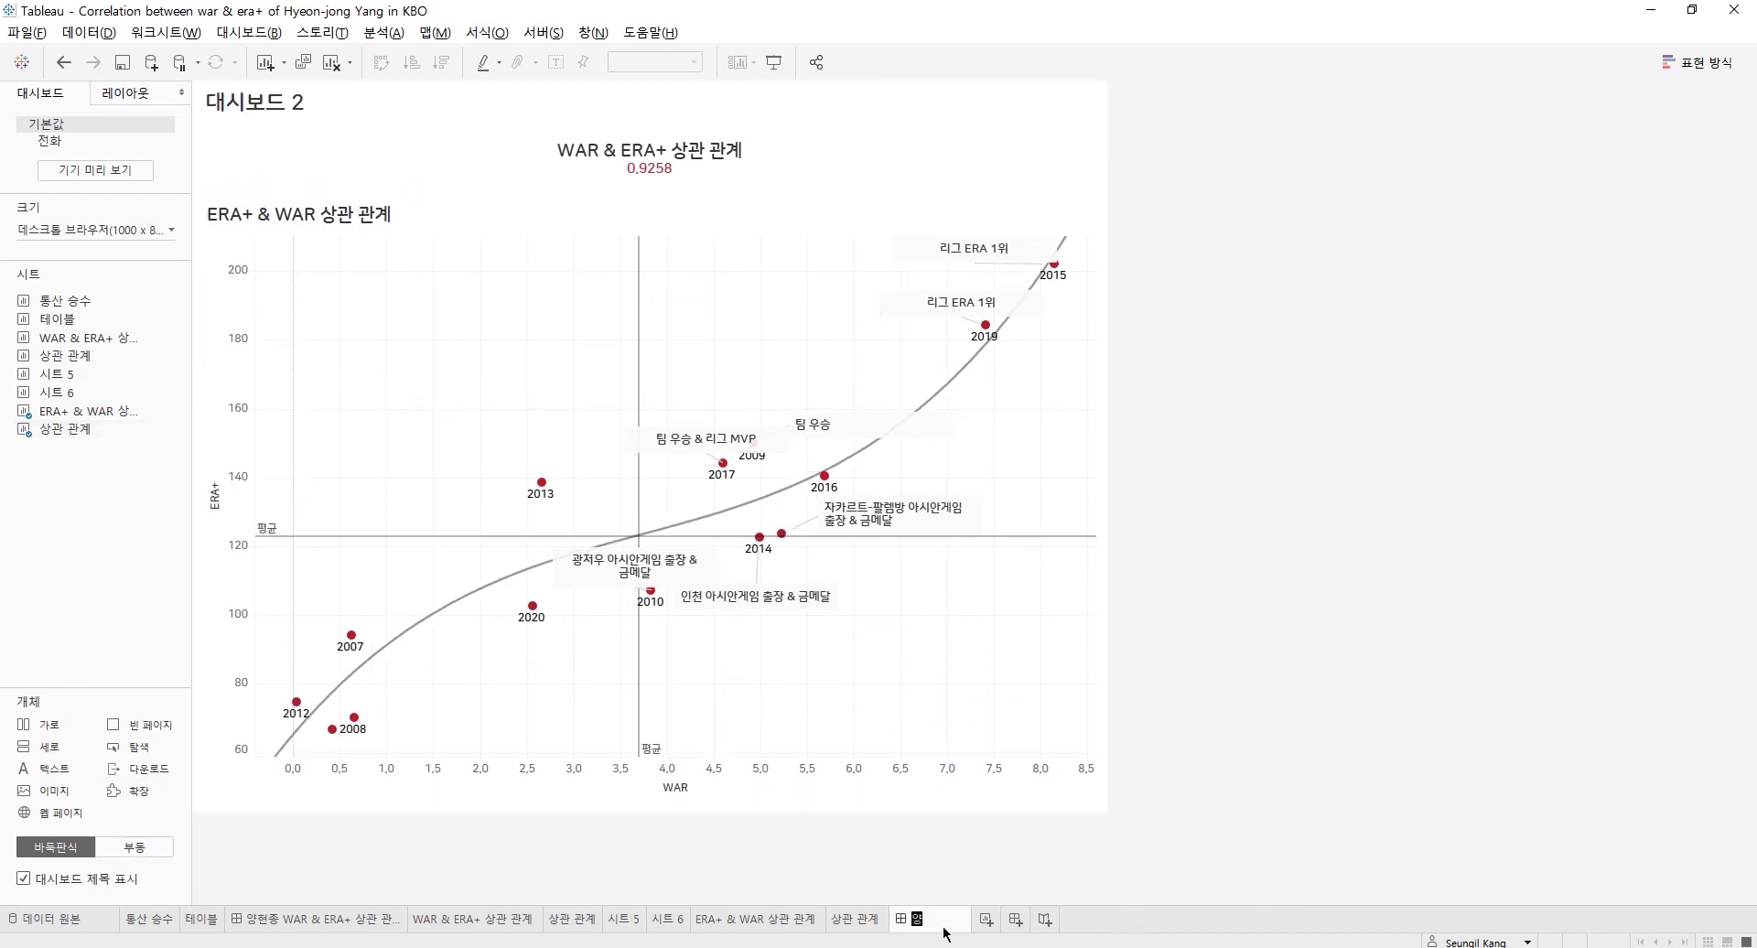
pyautogui.write('현종 선수')
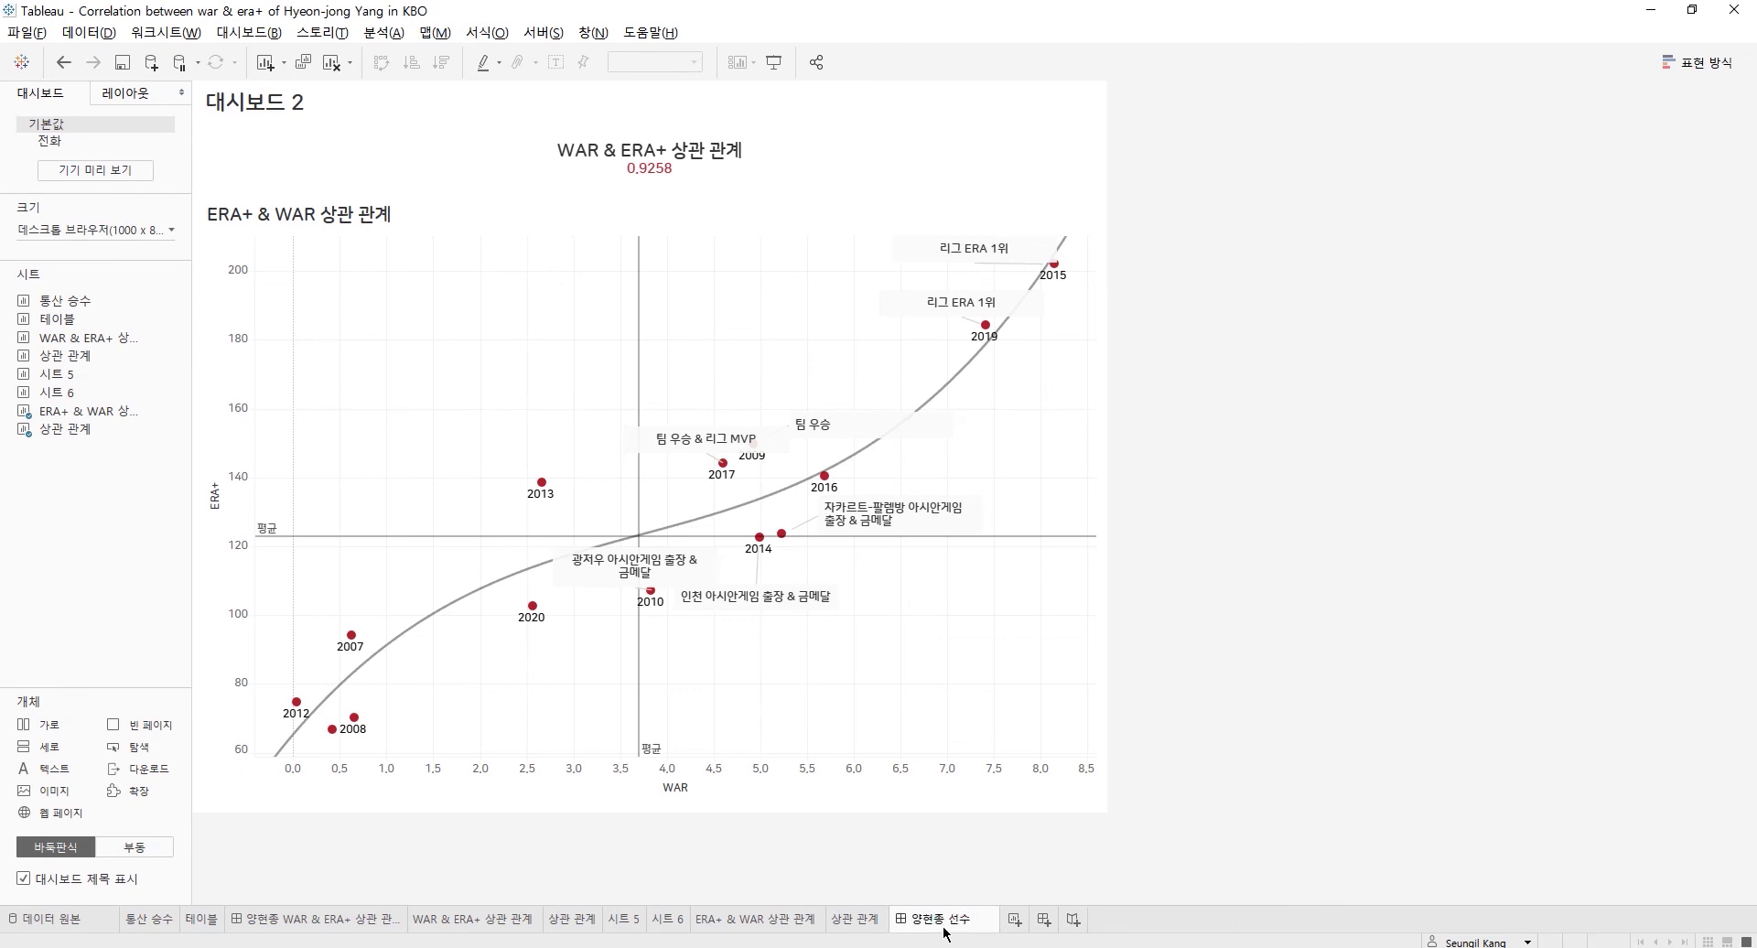
pyautogui.write(' KBO ㅅ스탯 대시')
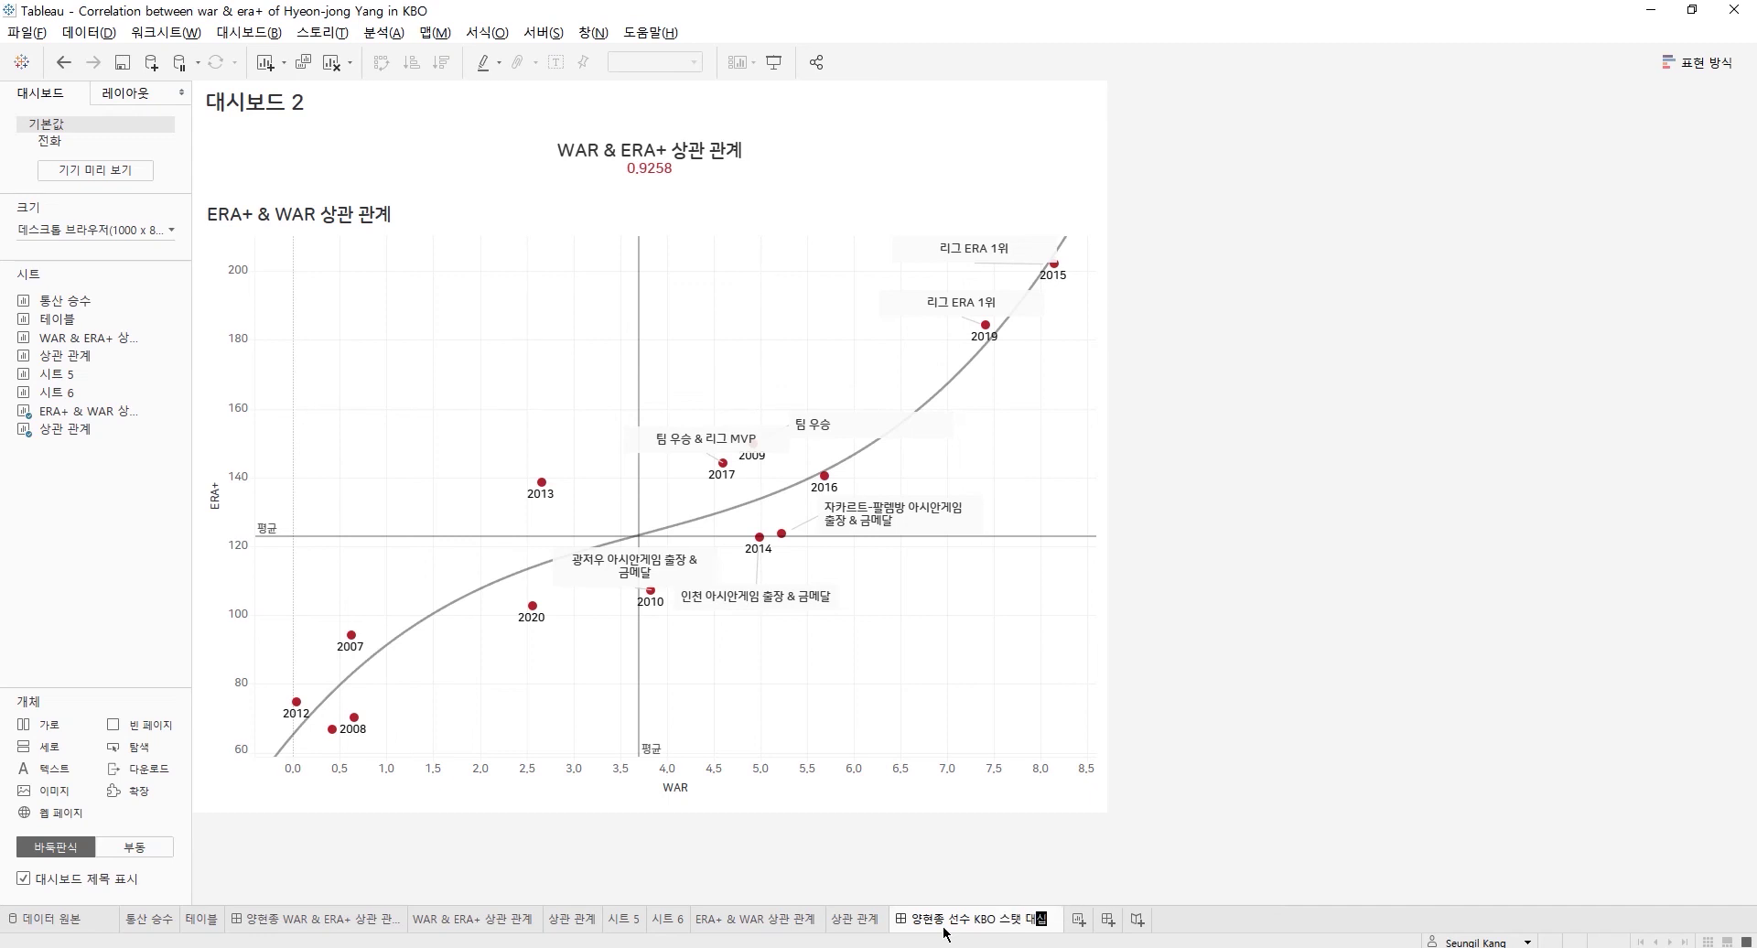
pyautogui.write('보드')
pyautogui.press('Return')
# - Centre the dashboard title horizontally
pyautogui.click(491, 107)
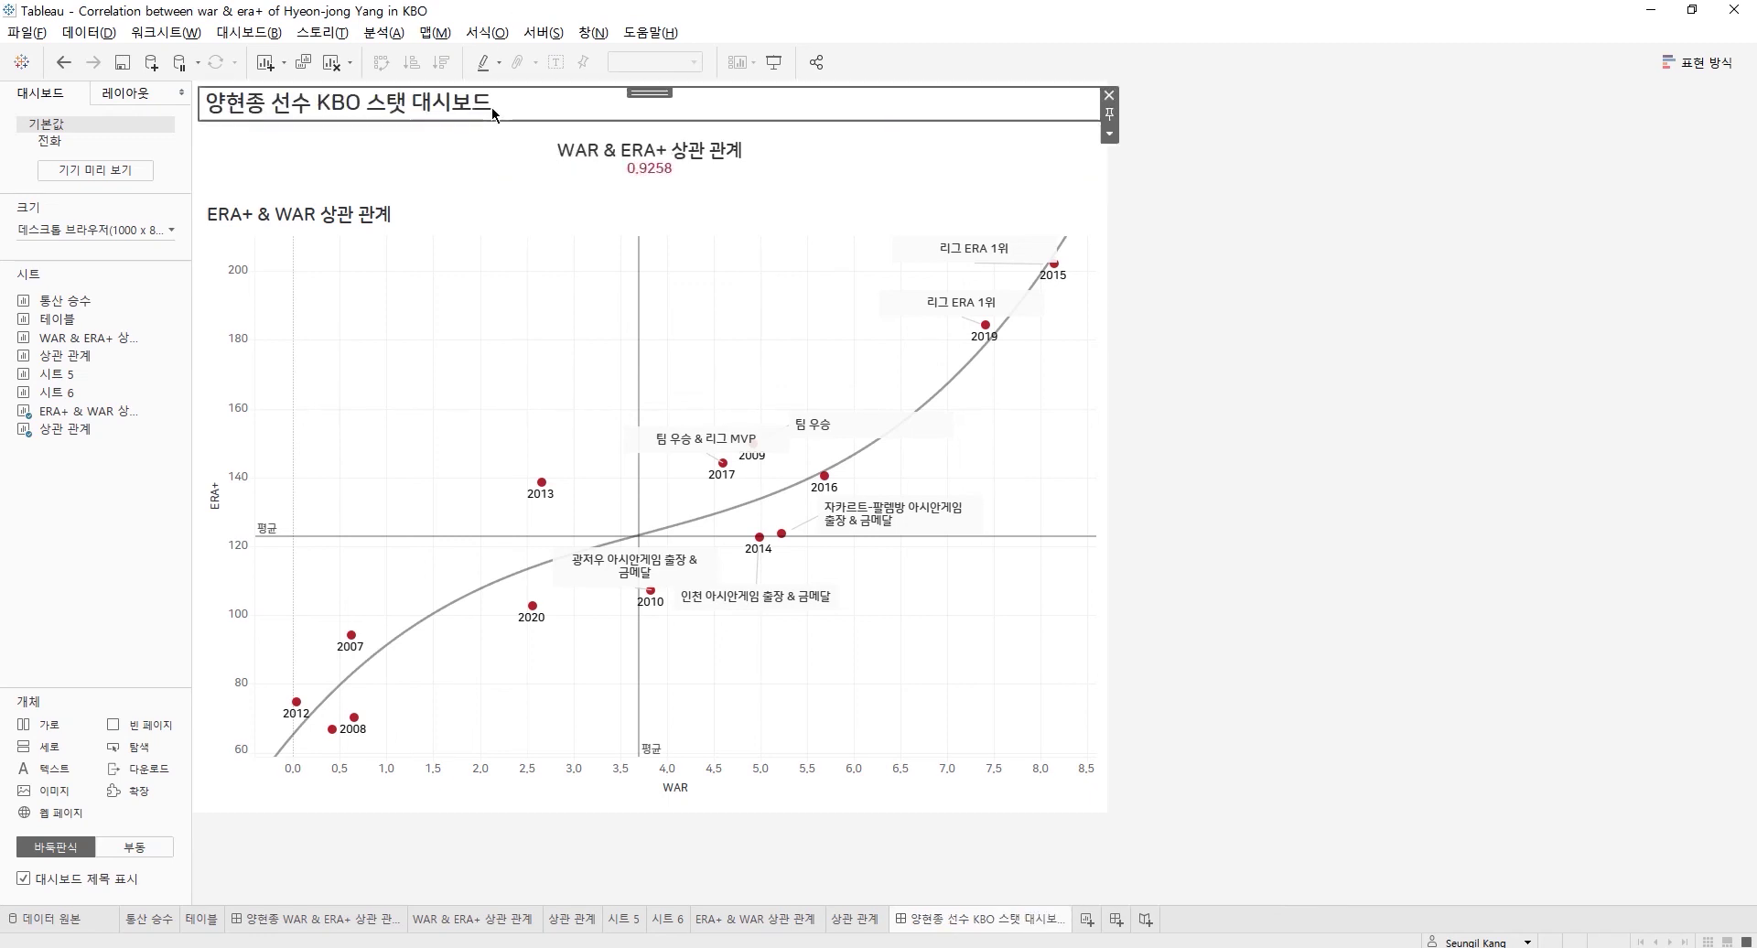
pyautogui.doubleClick(491, 107)
pyautogui.hotkey('ctrl', 'a')
pyautogui.click(861, 298)
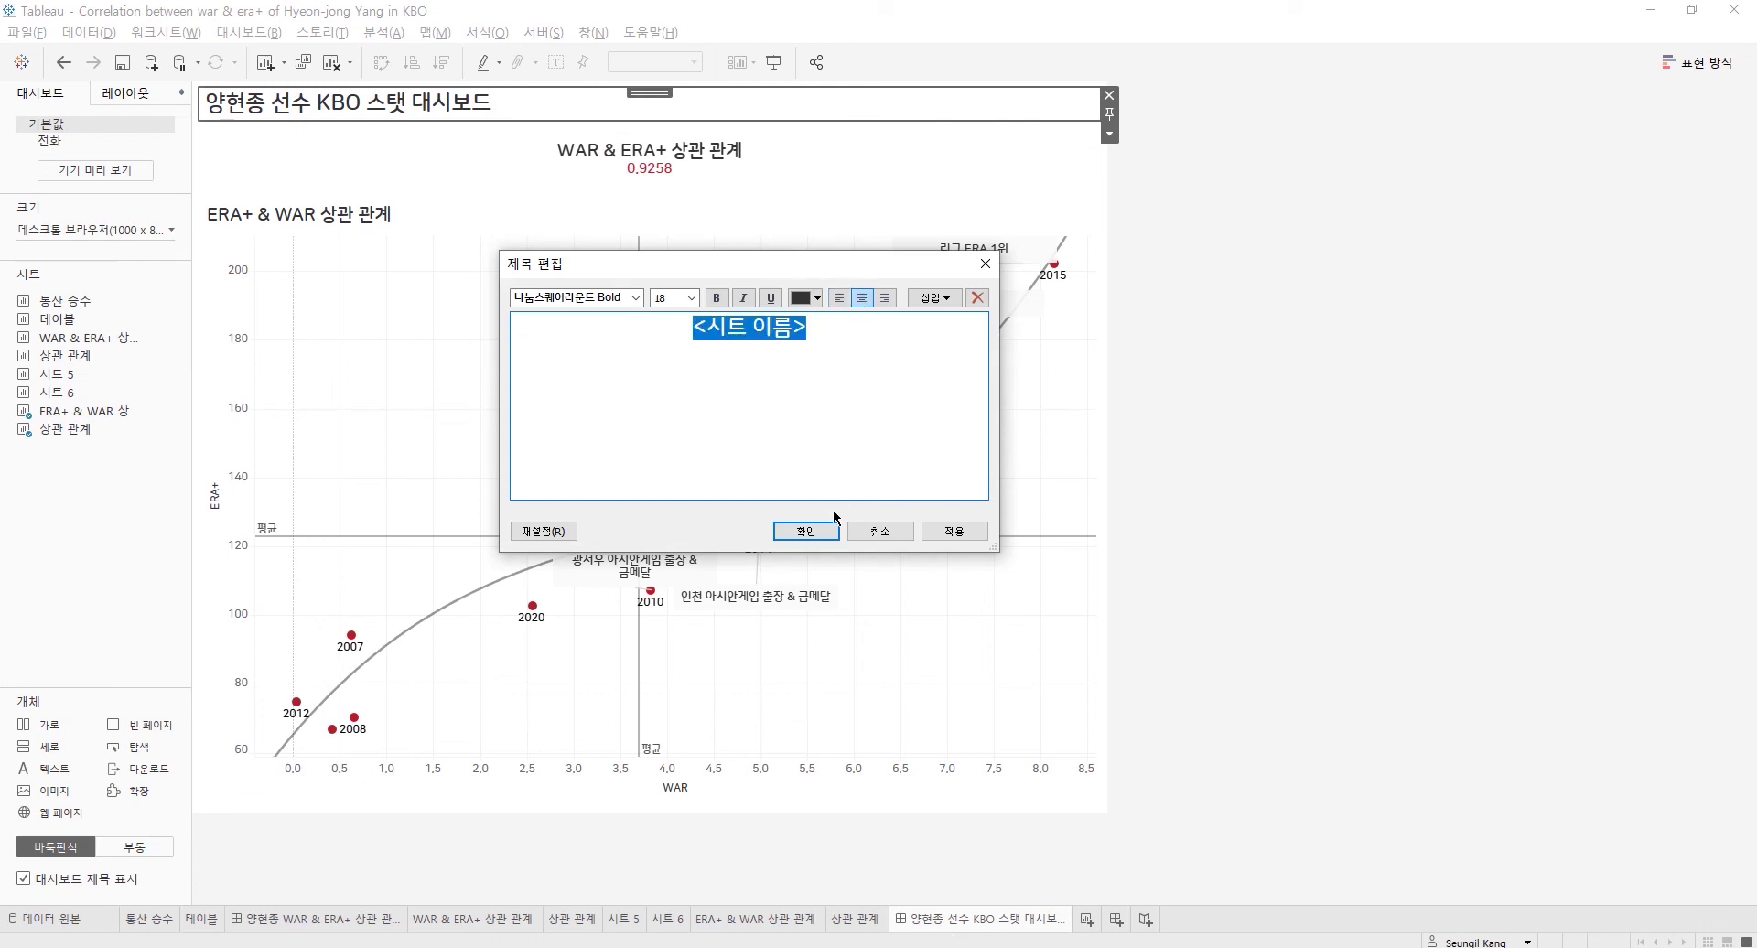
pyautogui.click(805, 531)
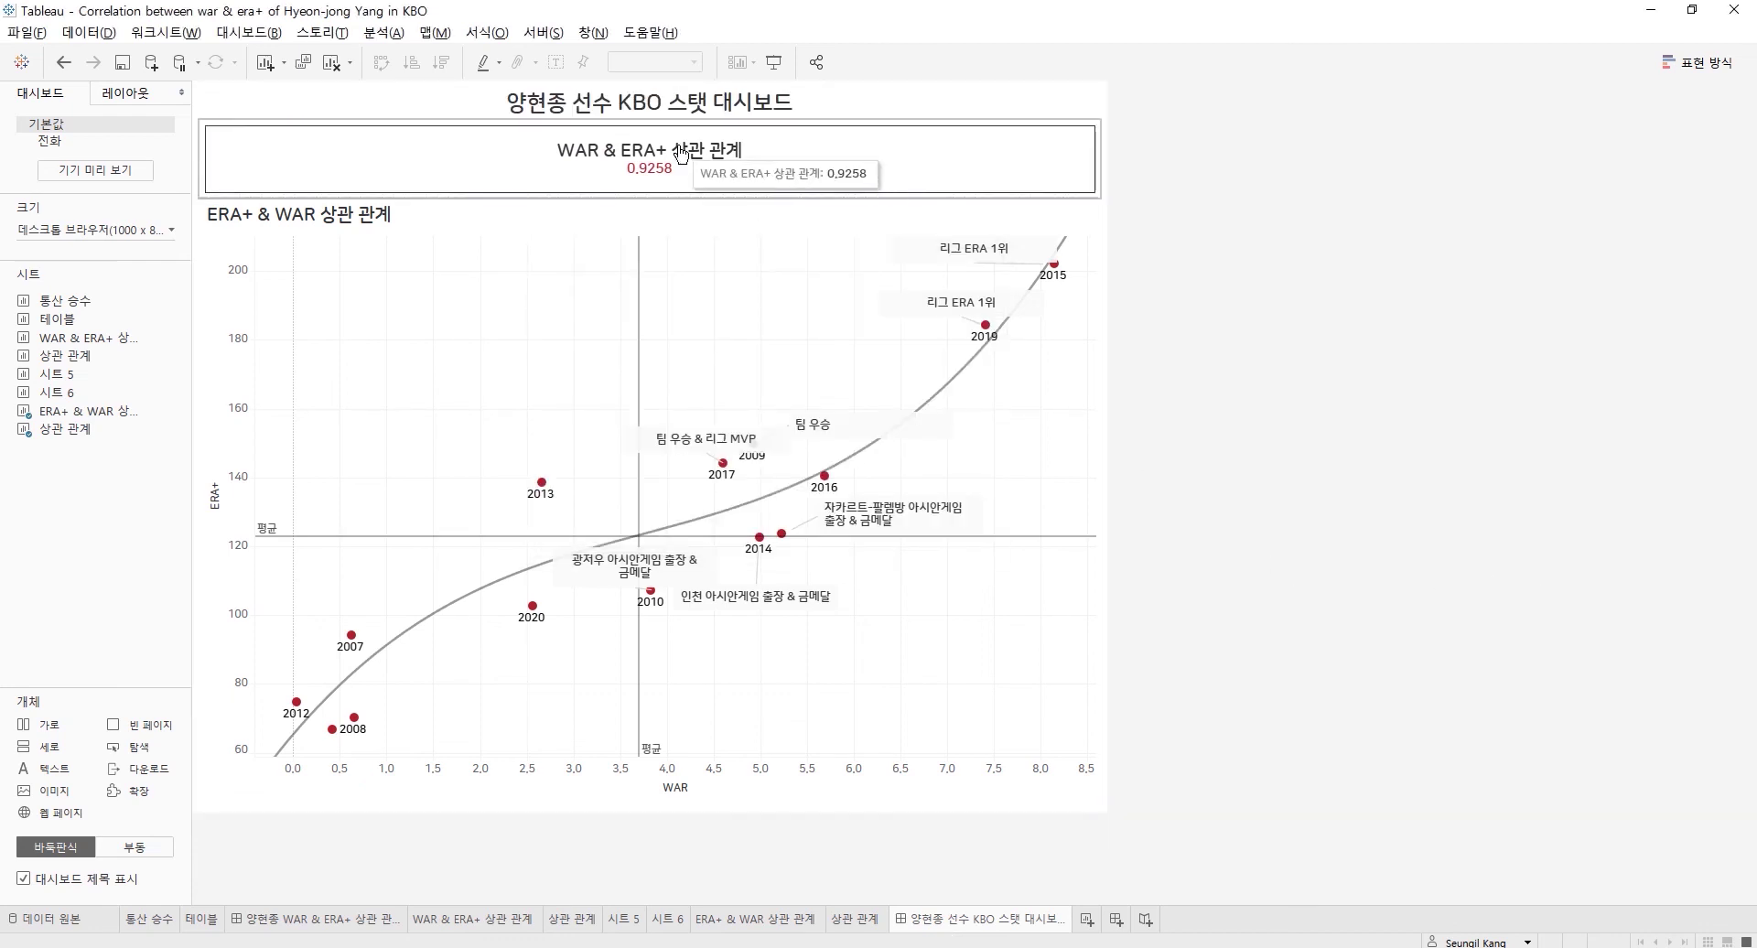
# - Make the correlation text sheet floating and place it over the empty upper-left area of the scatter plot
pyautogui.click(930, 163)
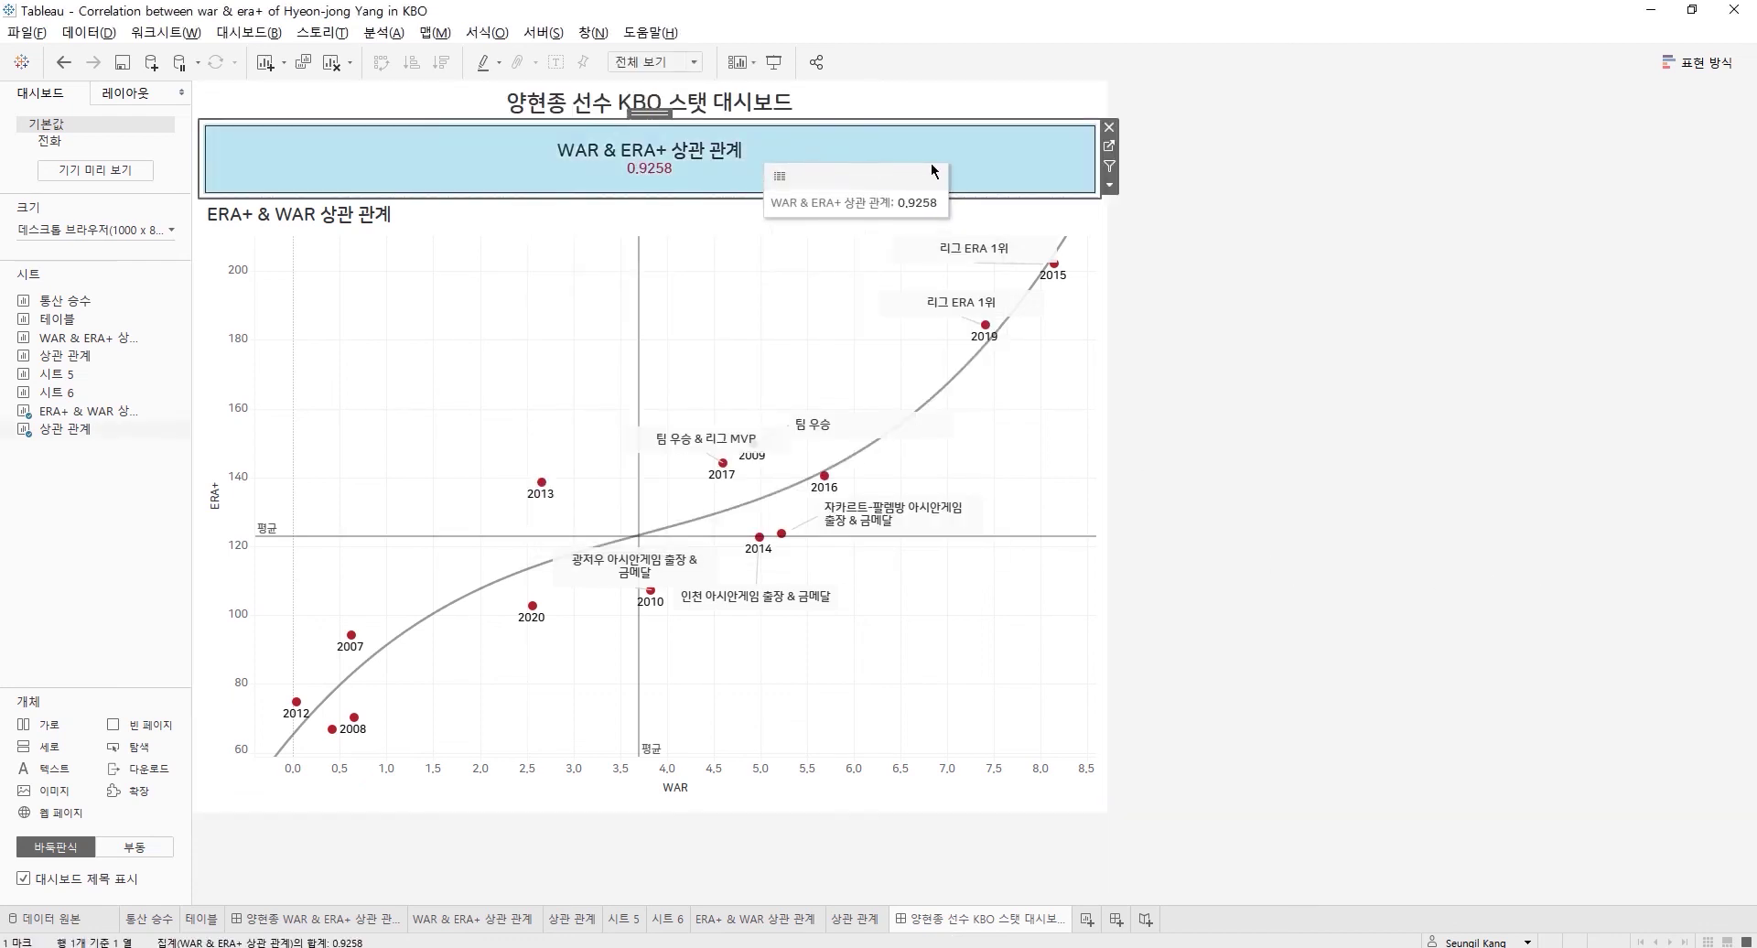
pyautogui.click(1109, 184)
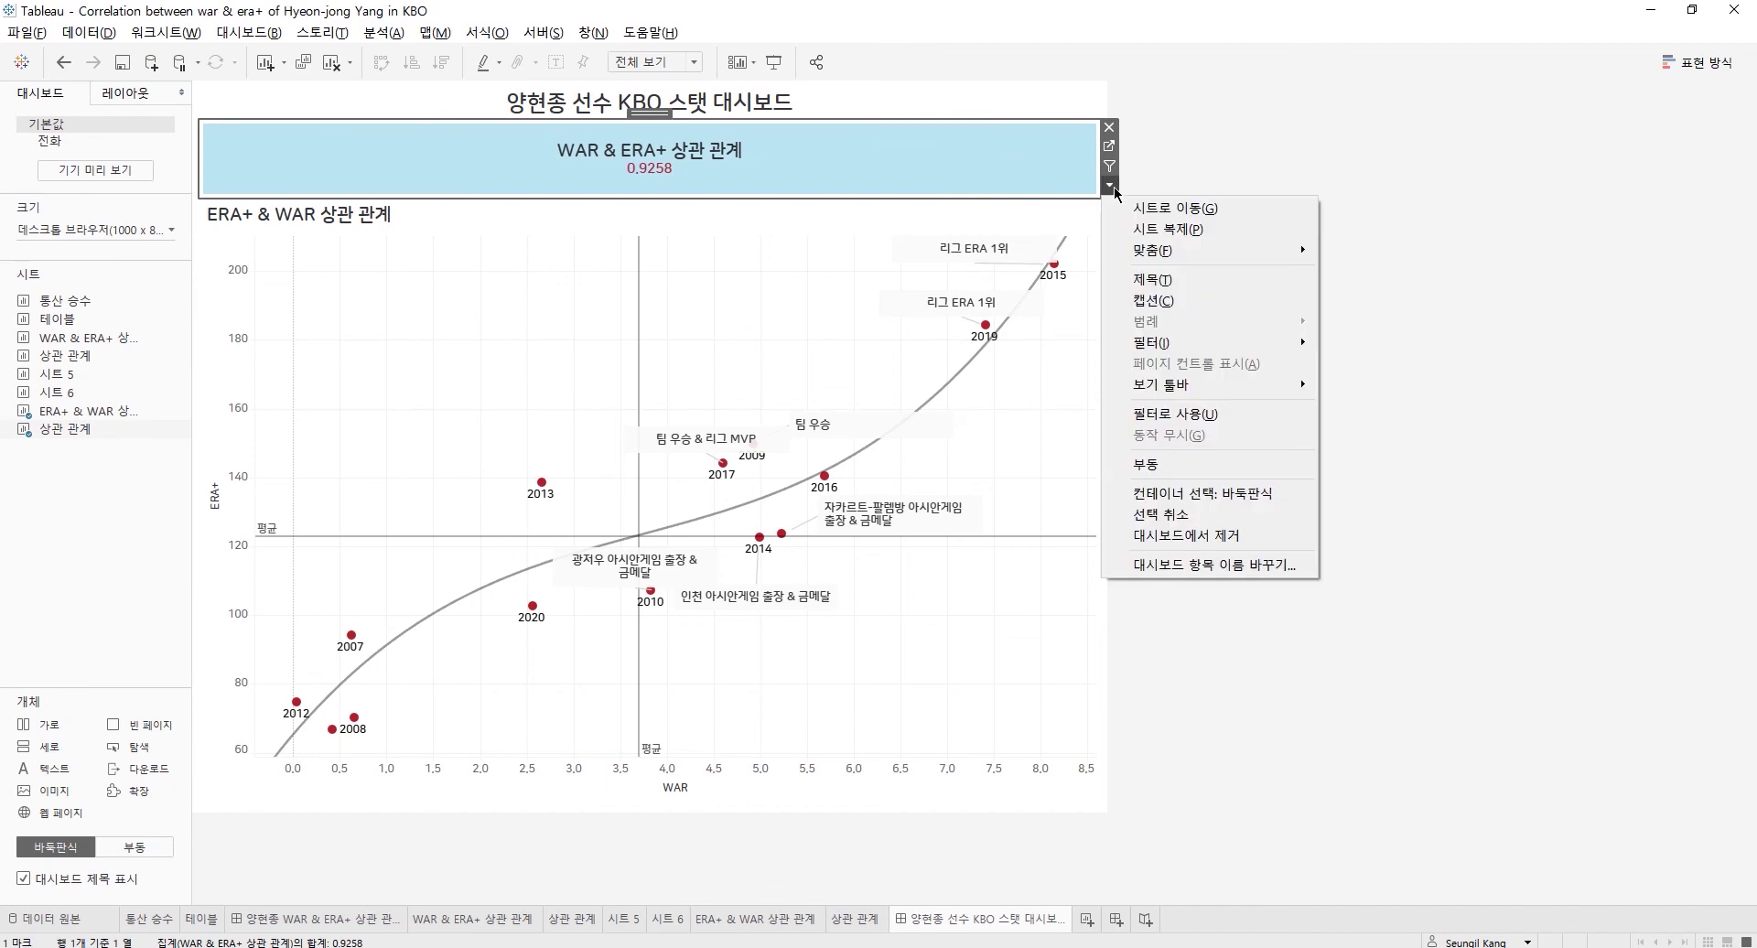
pyautogui.click(1181, 464)
pyautogui.moveTo(374, 135); pyautogui.dragTo(432, 157)
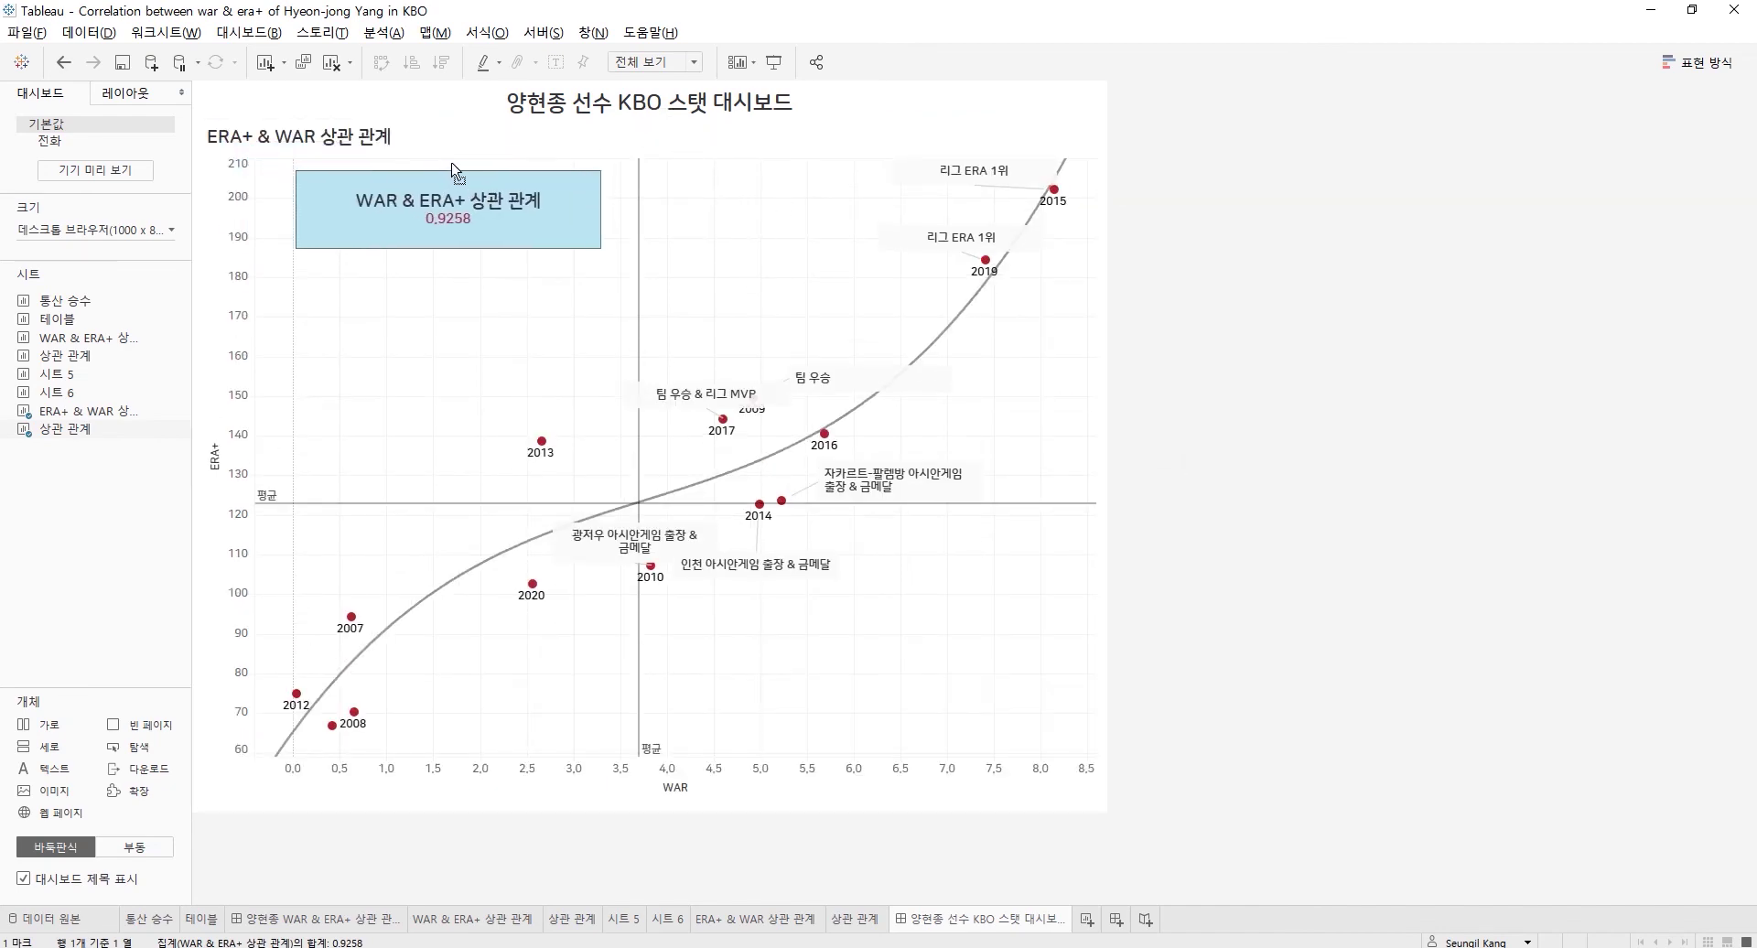
# - Centre the title of the "ERA+ & WAR 상관 관계" scatter plot
pyautogui.doubleClick(375, 135)
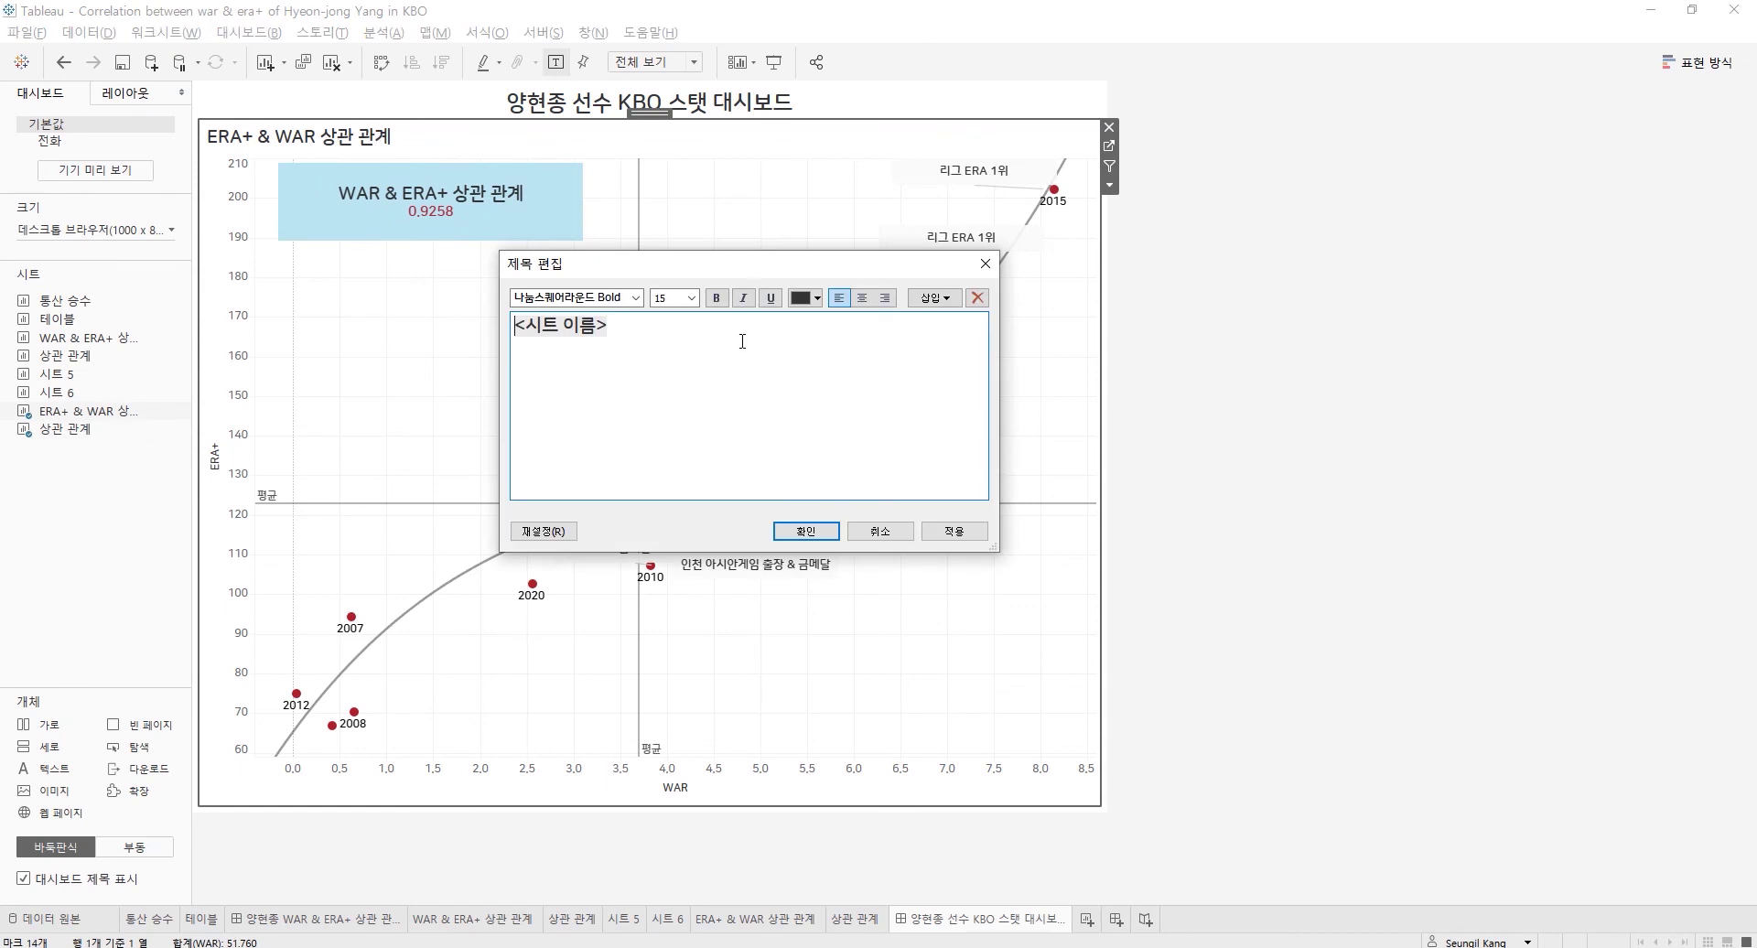
pyautogui.hotkey('ctrl', 'a')
pyautogui.click(862, 298)
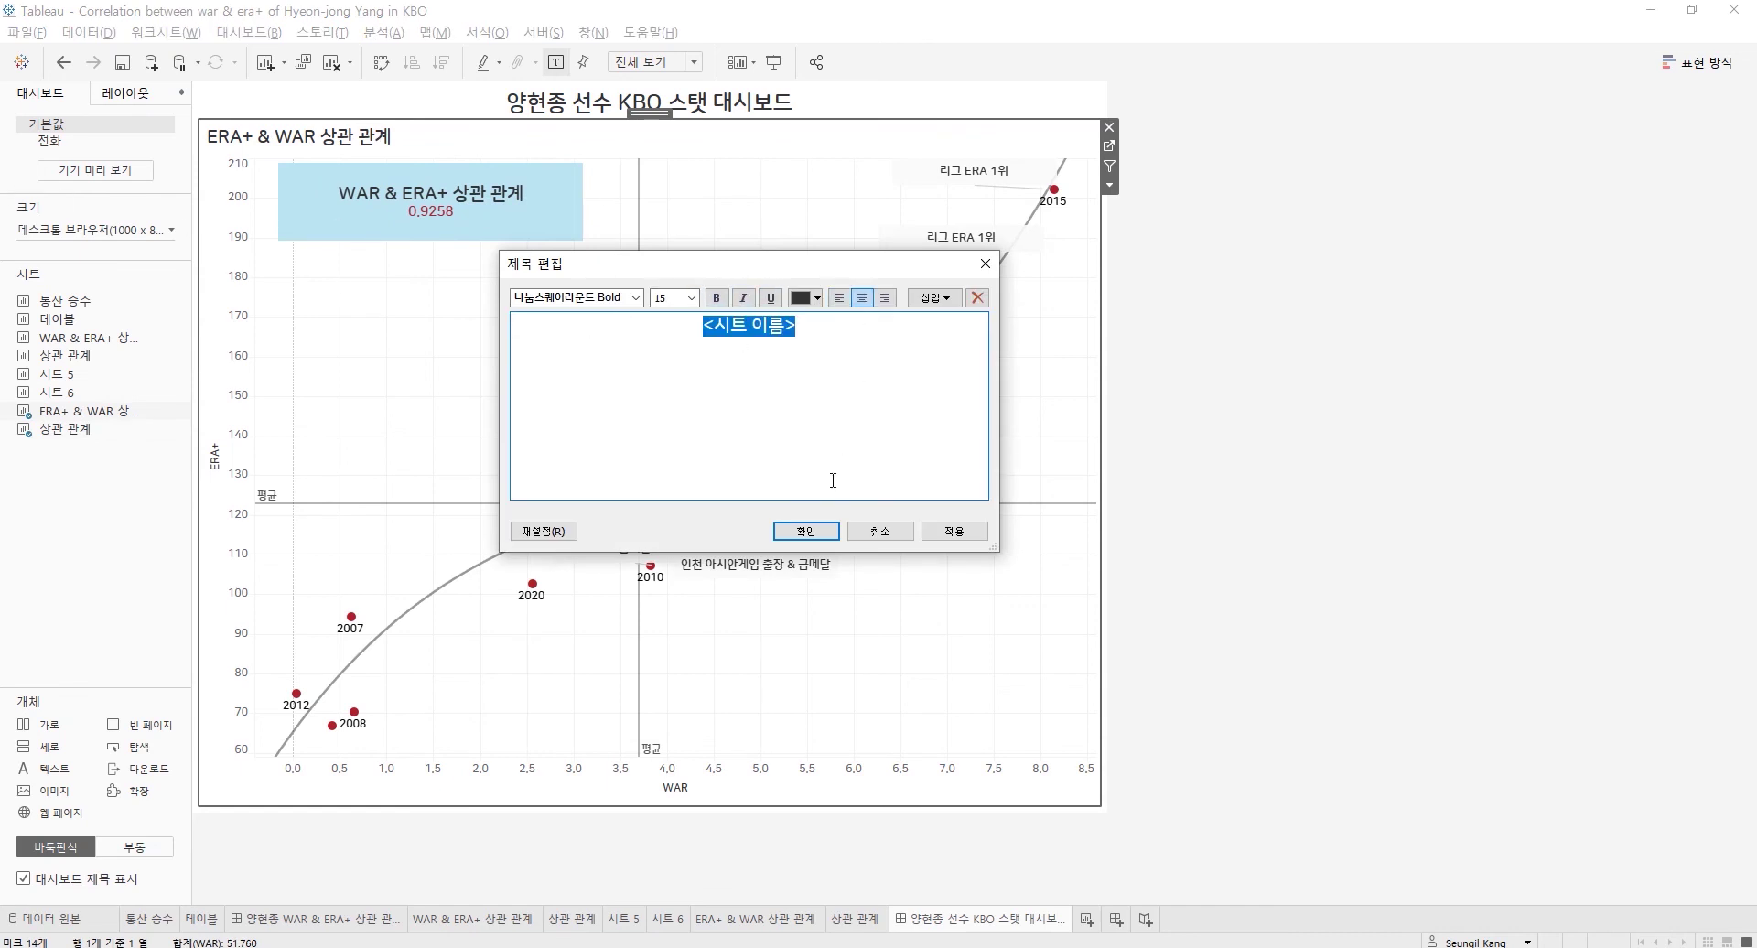
pyautogui.click(831, 530)
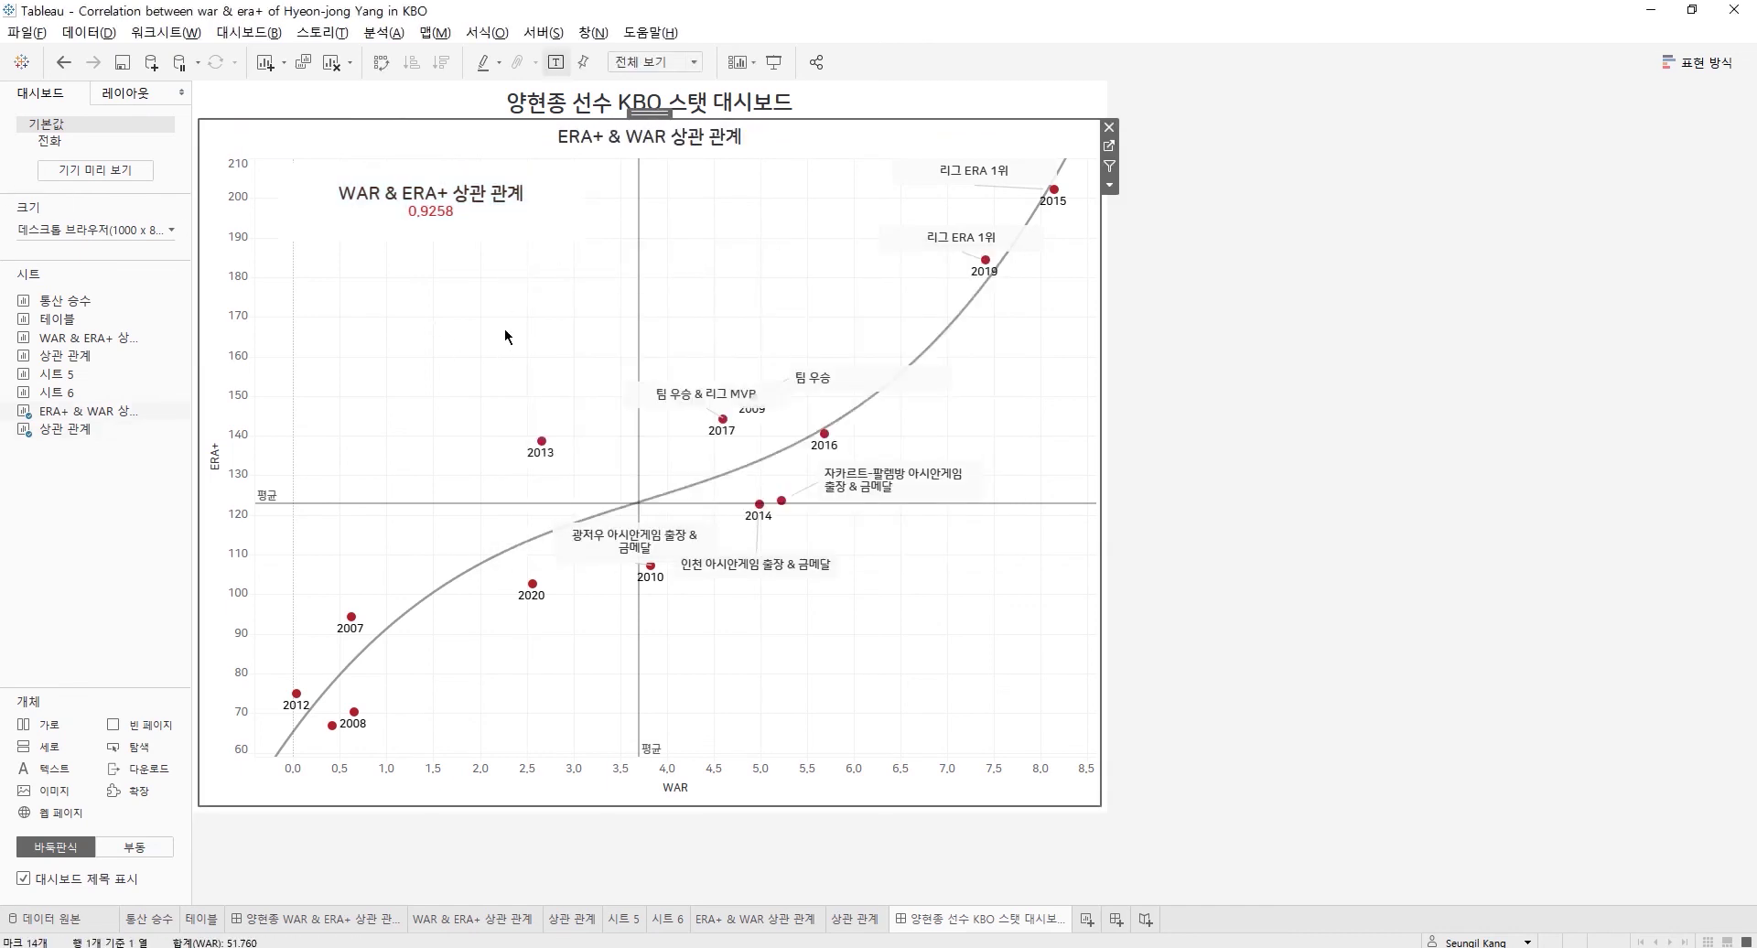
# - Move the "팀 우승 & 리그 MVP" annotation slightly left so it no longer covers the 2009 mark
pyautogui.click(801, 386)
pyautogui.click(699, 399)
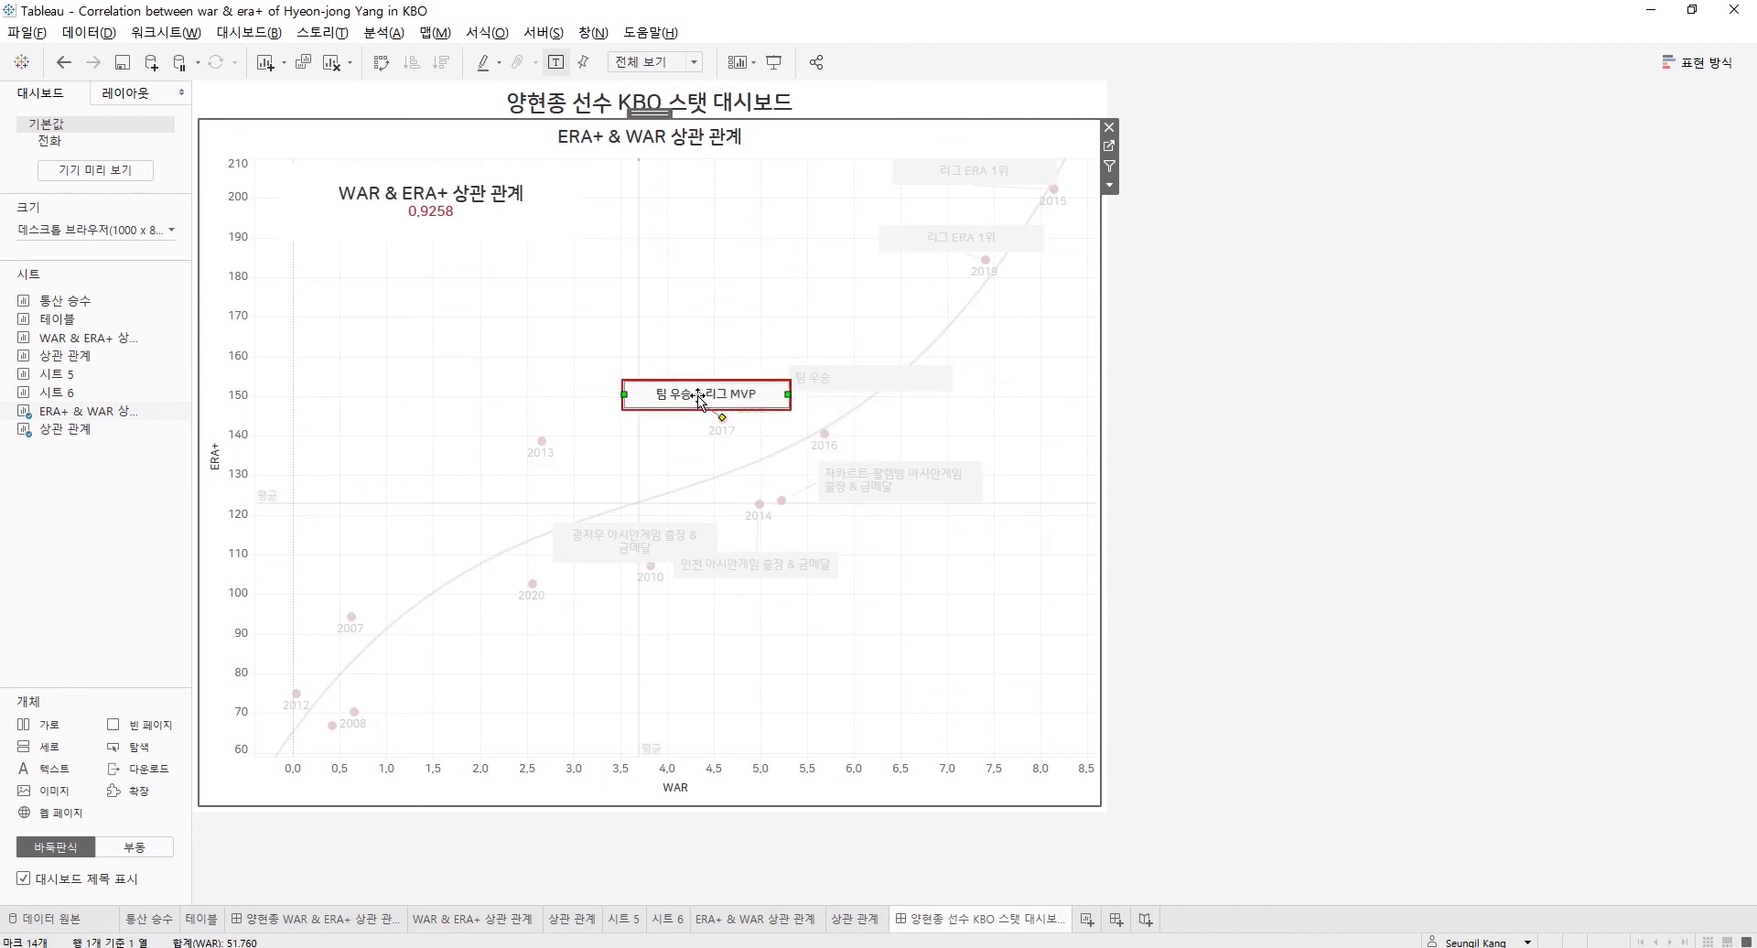
pyautogui.moveTo(699, 399); pyautogui.dragTo(655, 396)
# - Move the "팀 우승" annotation slightly up and left, and narrow its box beside the 2009 mark
pyautogui.click(848, 396)
pyautogui.click(847, 385)
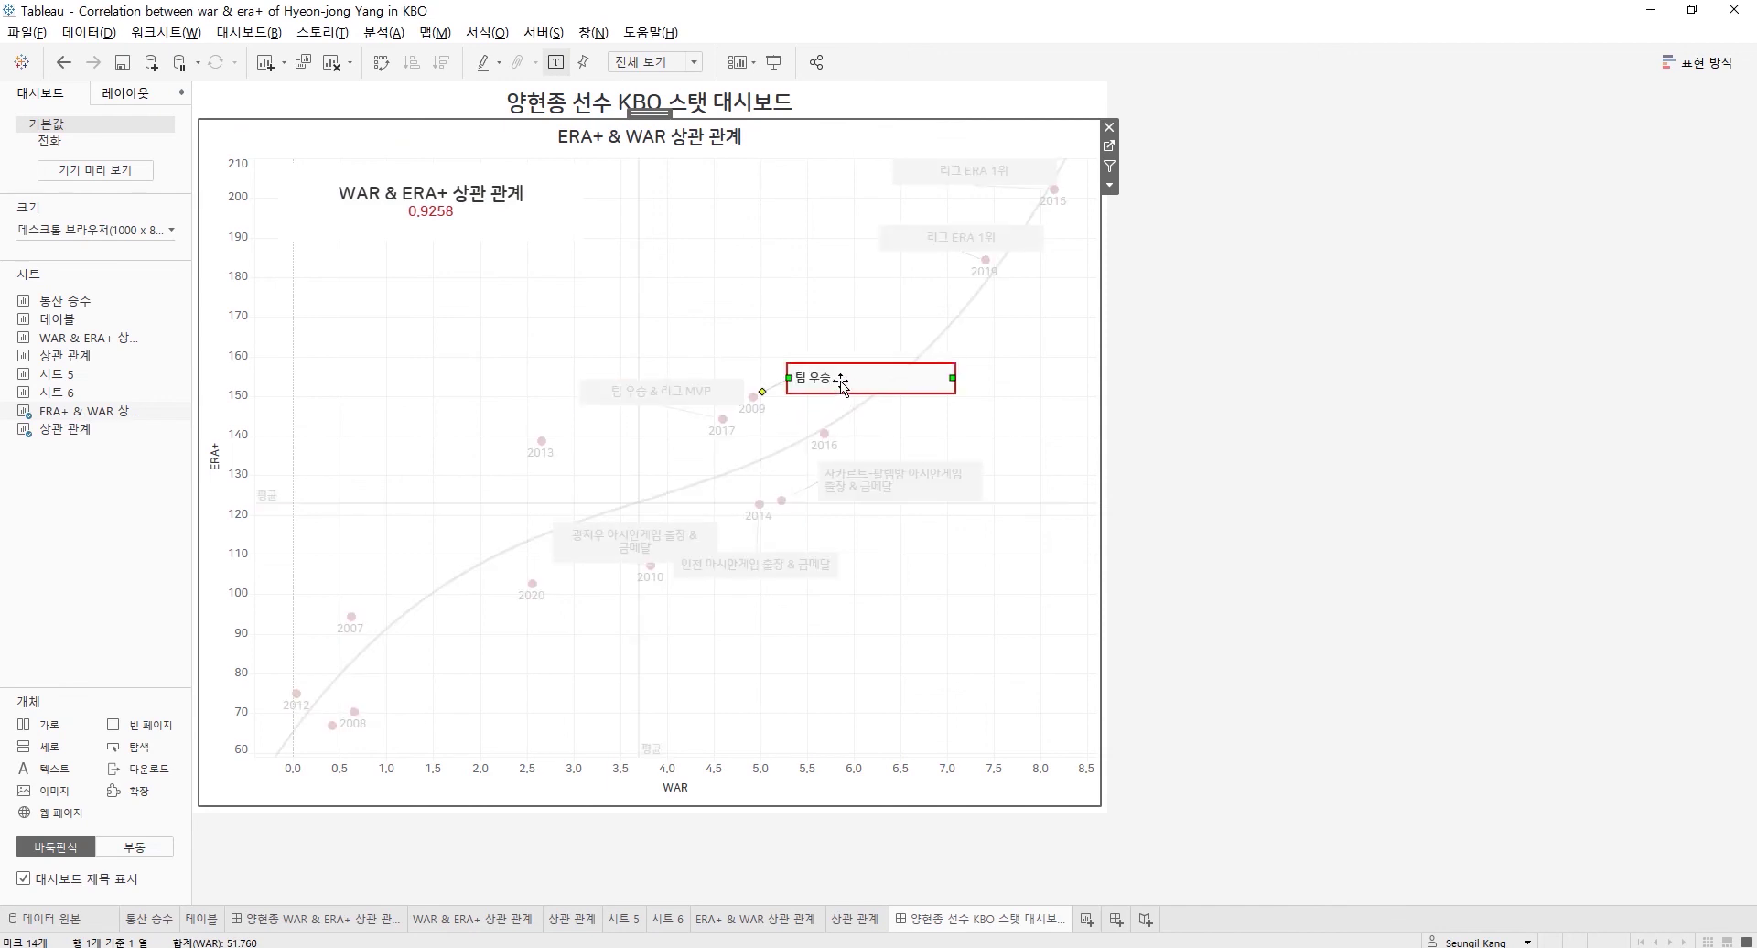
pyautogui.moveTo(838, 383); pyautogui.dragTo(819, 368)
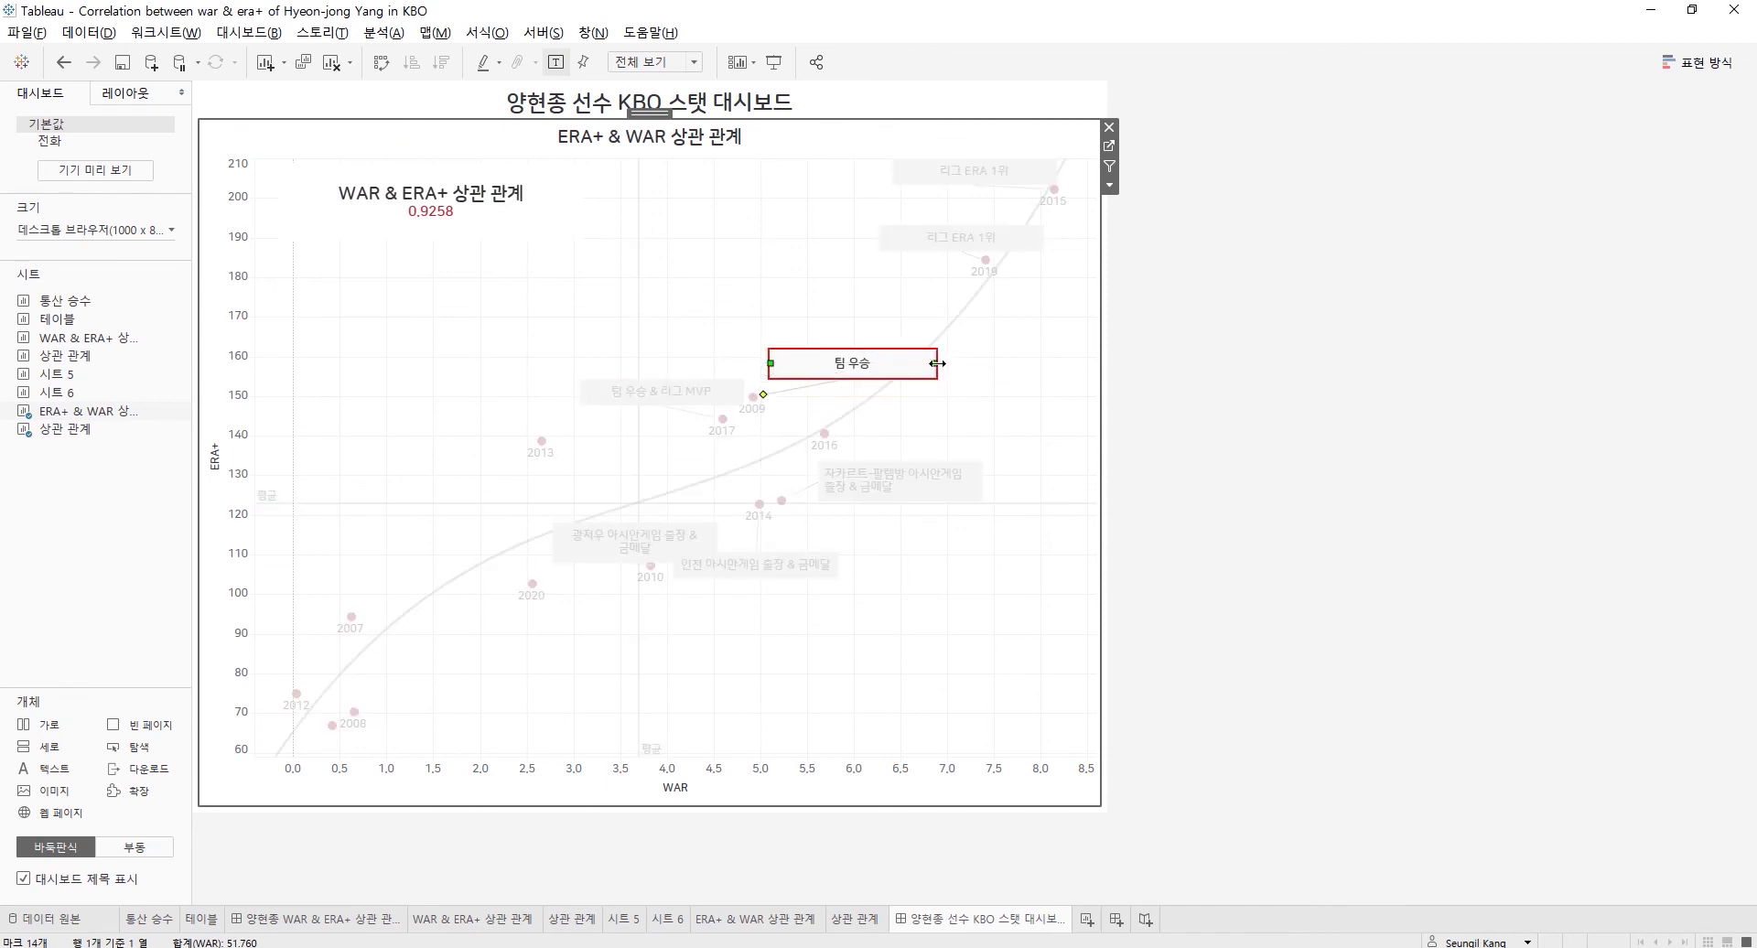
pyautogui.moveTo(937, 363); pyautogui.dragTo(869, 363)
pyautogui.click(759, 295)
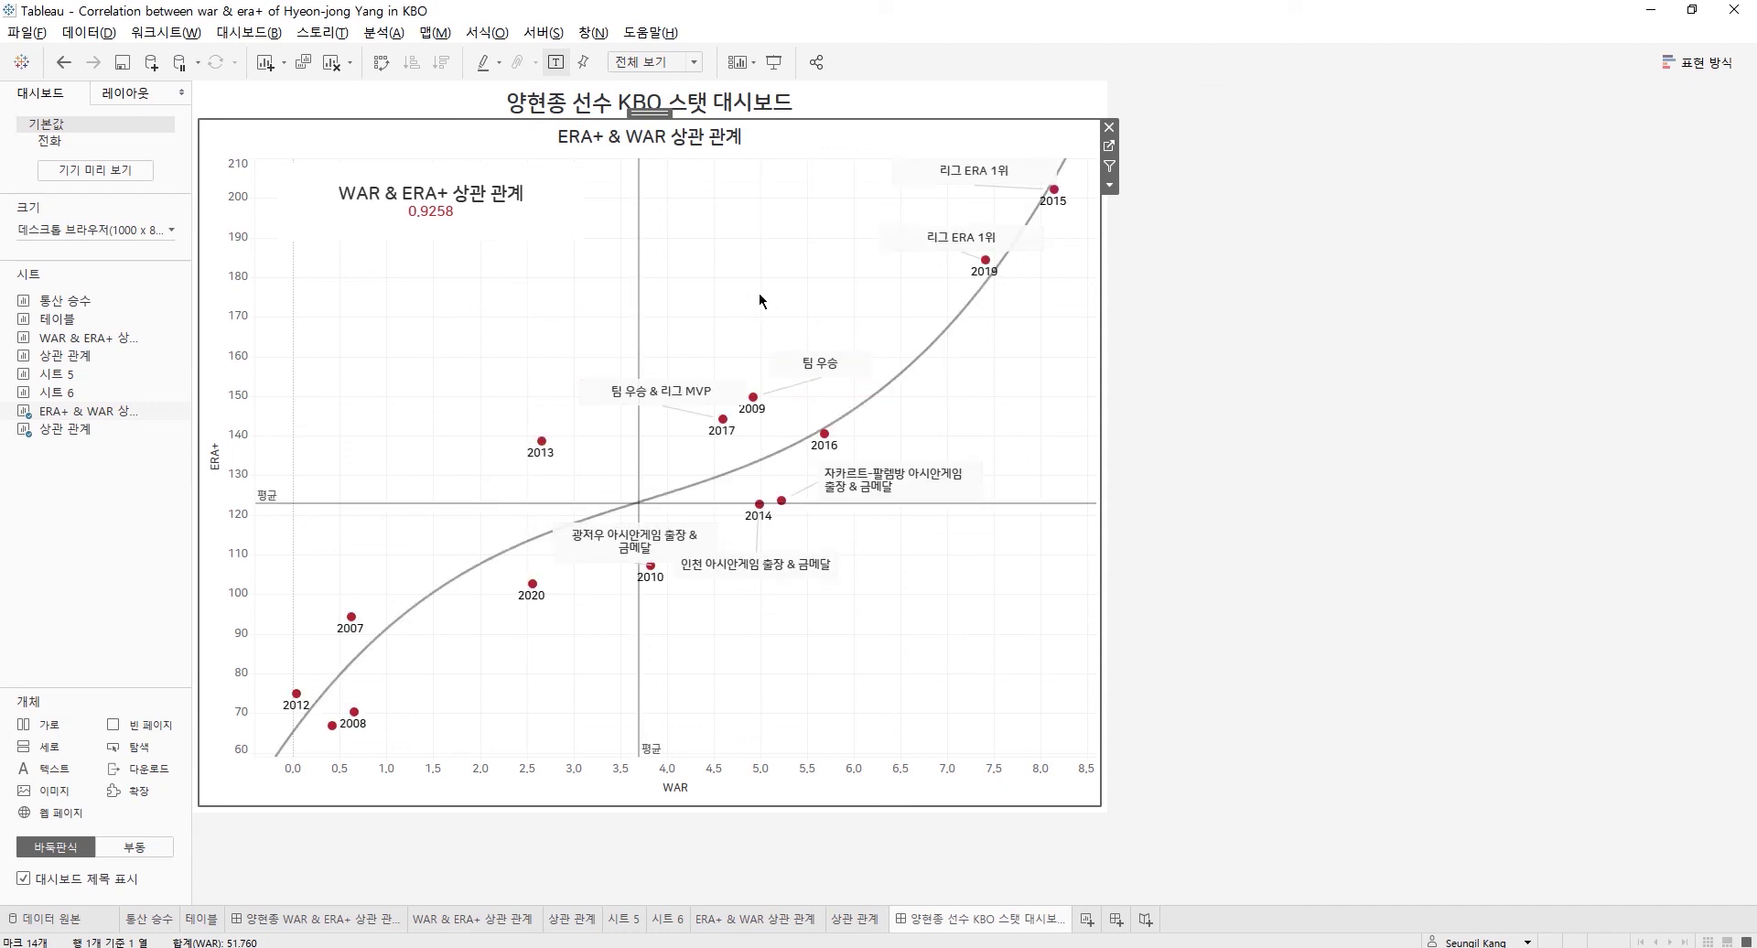
# - Add a floating image object to the dashboard using 그림1.png, with the image fitted and centred
pyautogui.click(135, 848)
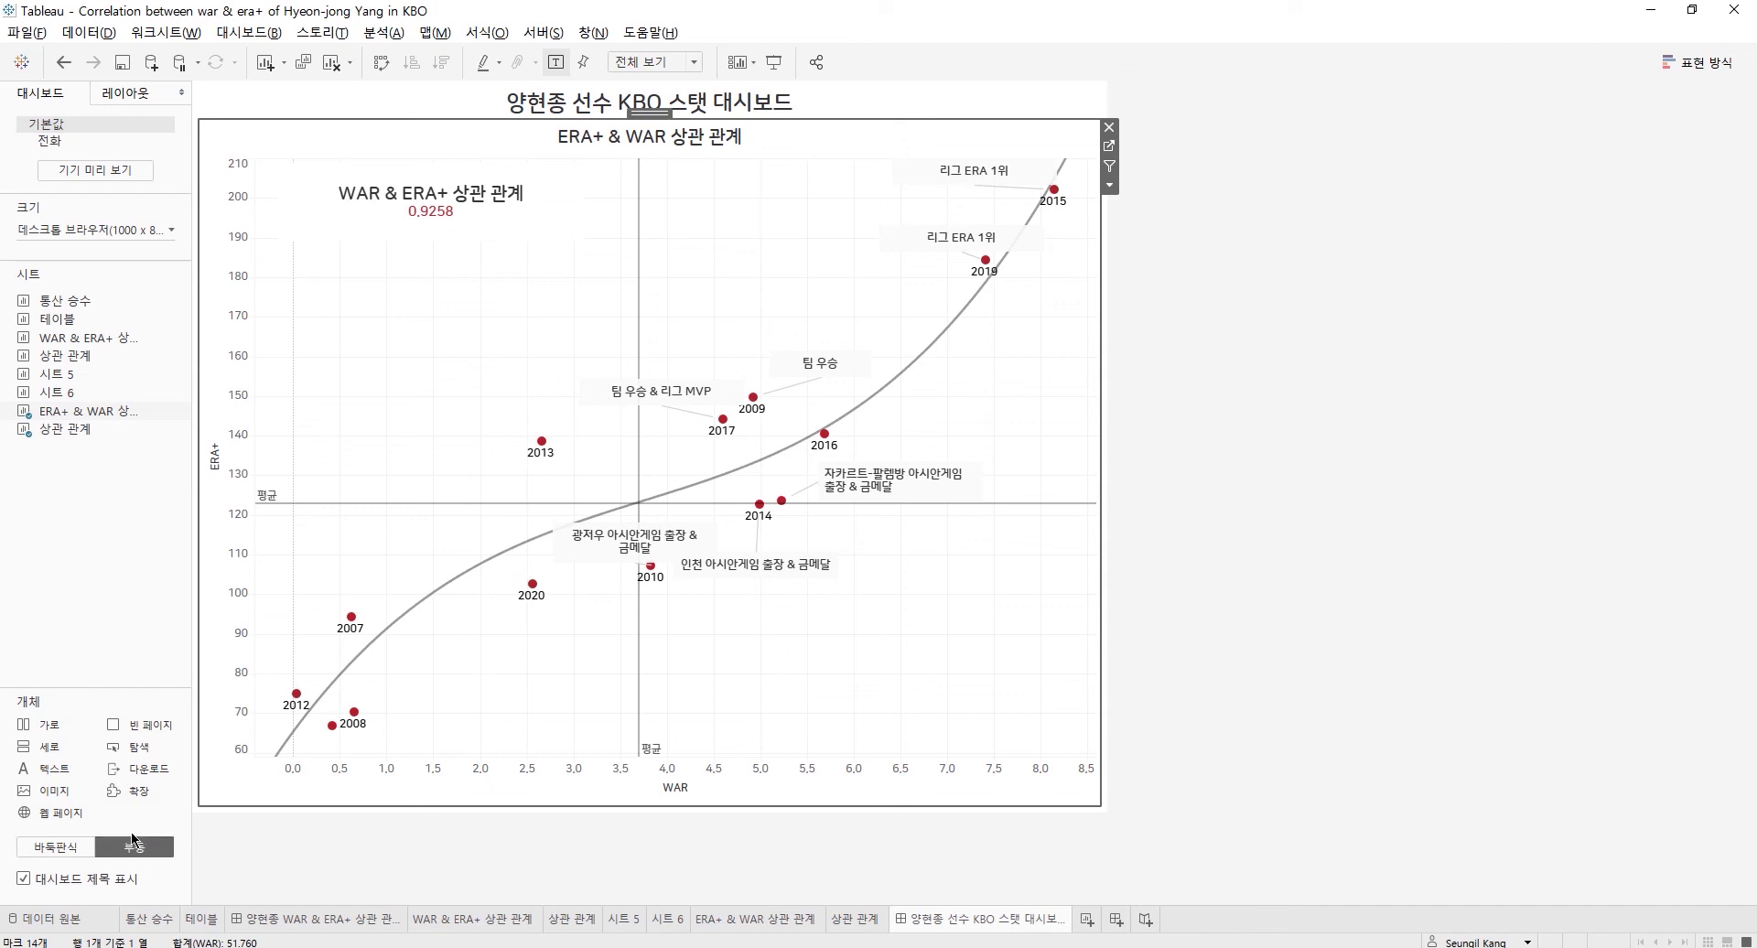
pyautogui.doubleClick(54, 798)
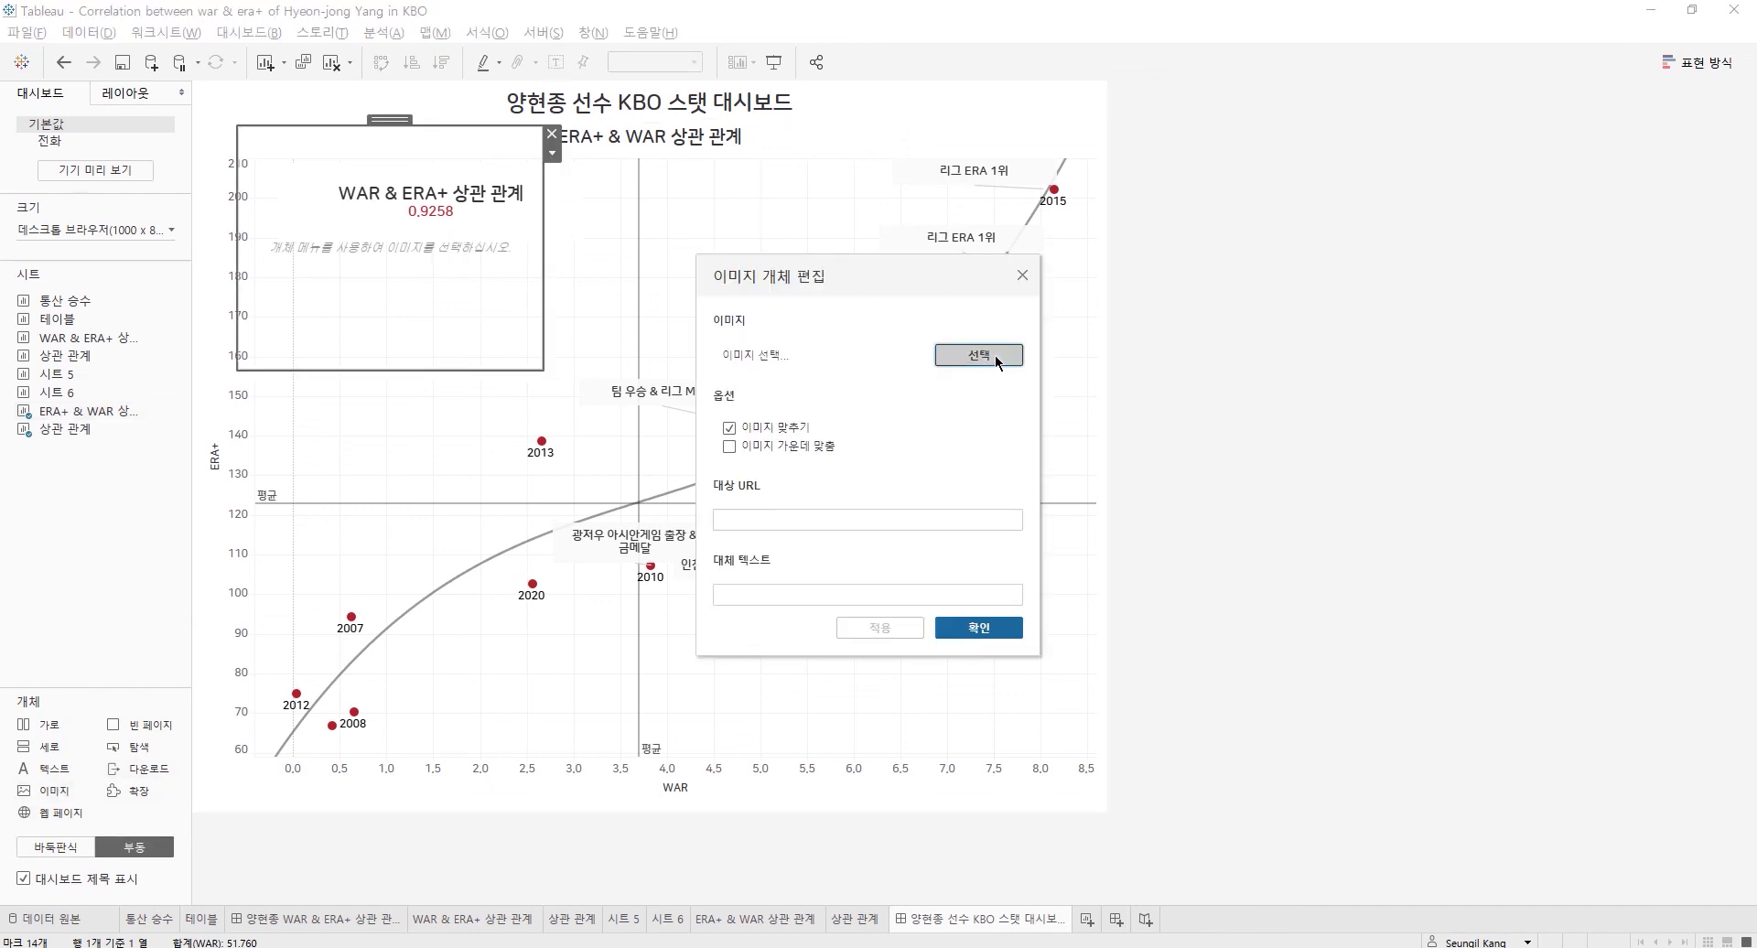
pyautogui.click(979, 355)
pyautogui.click(908, 408)
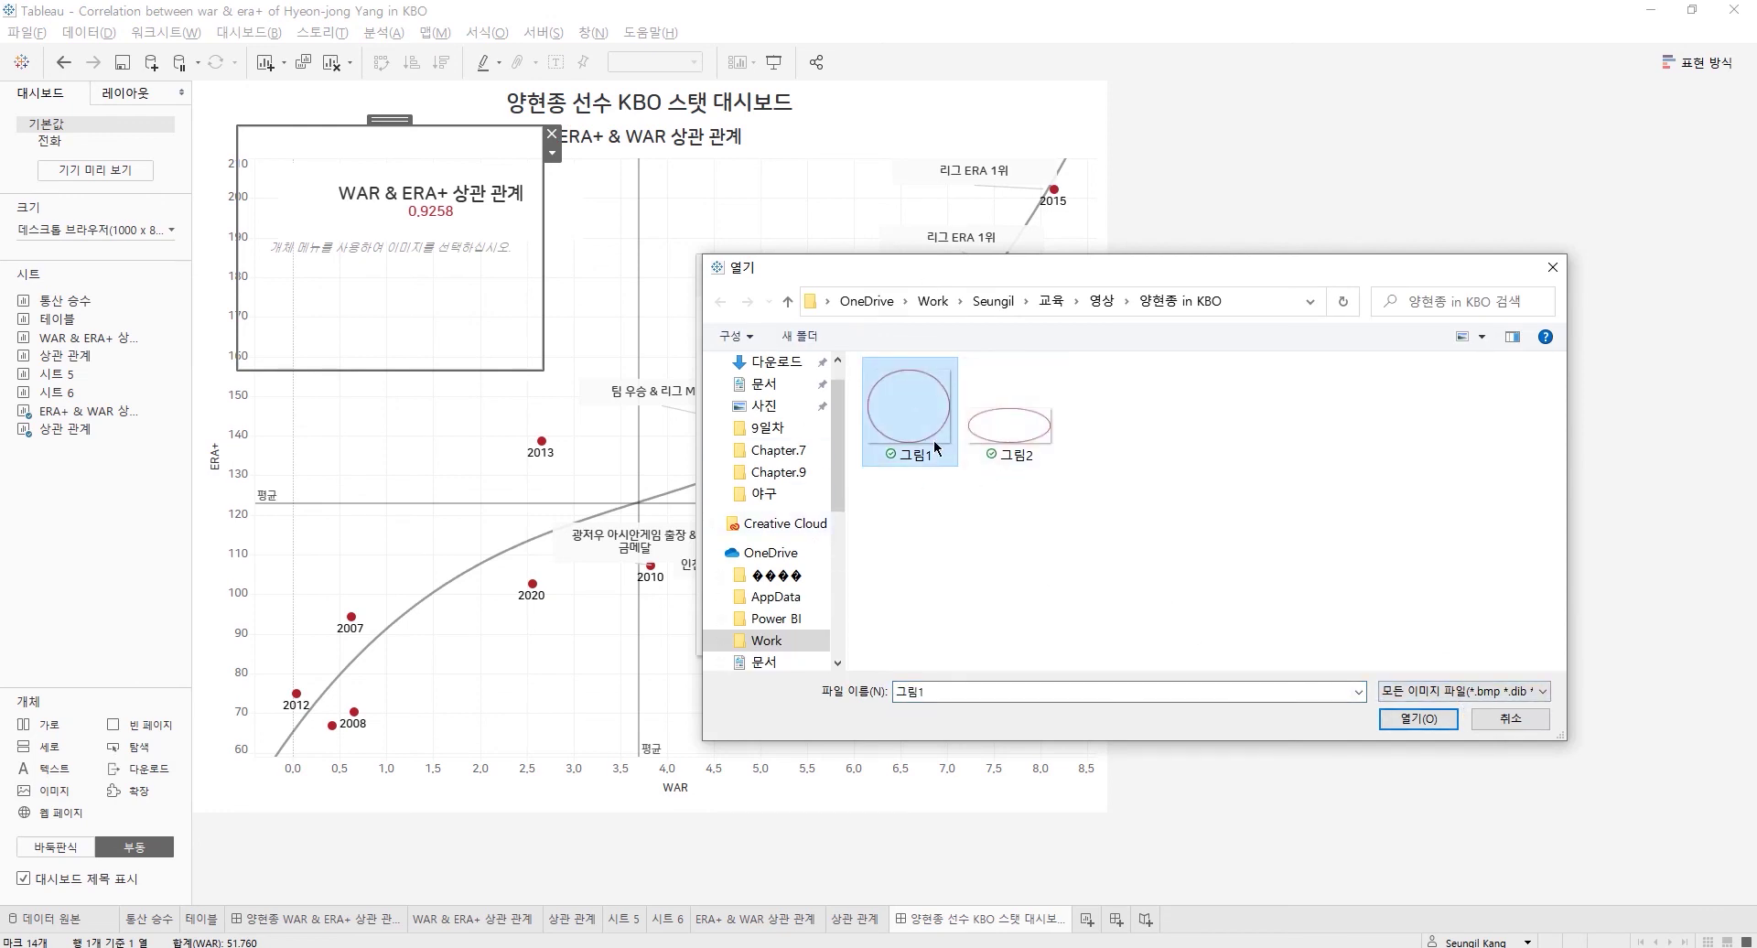
pyautogui.click(1408, 716)
pyautogui.click(786, 449)
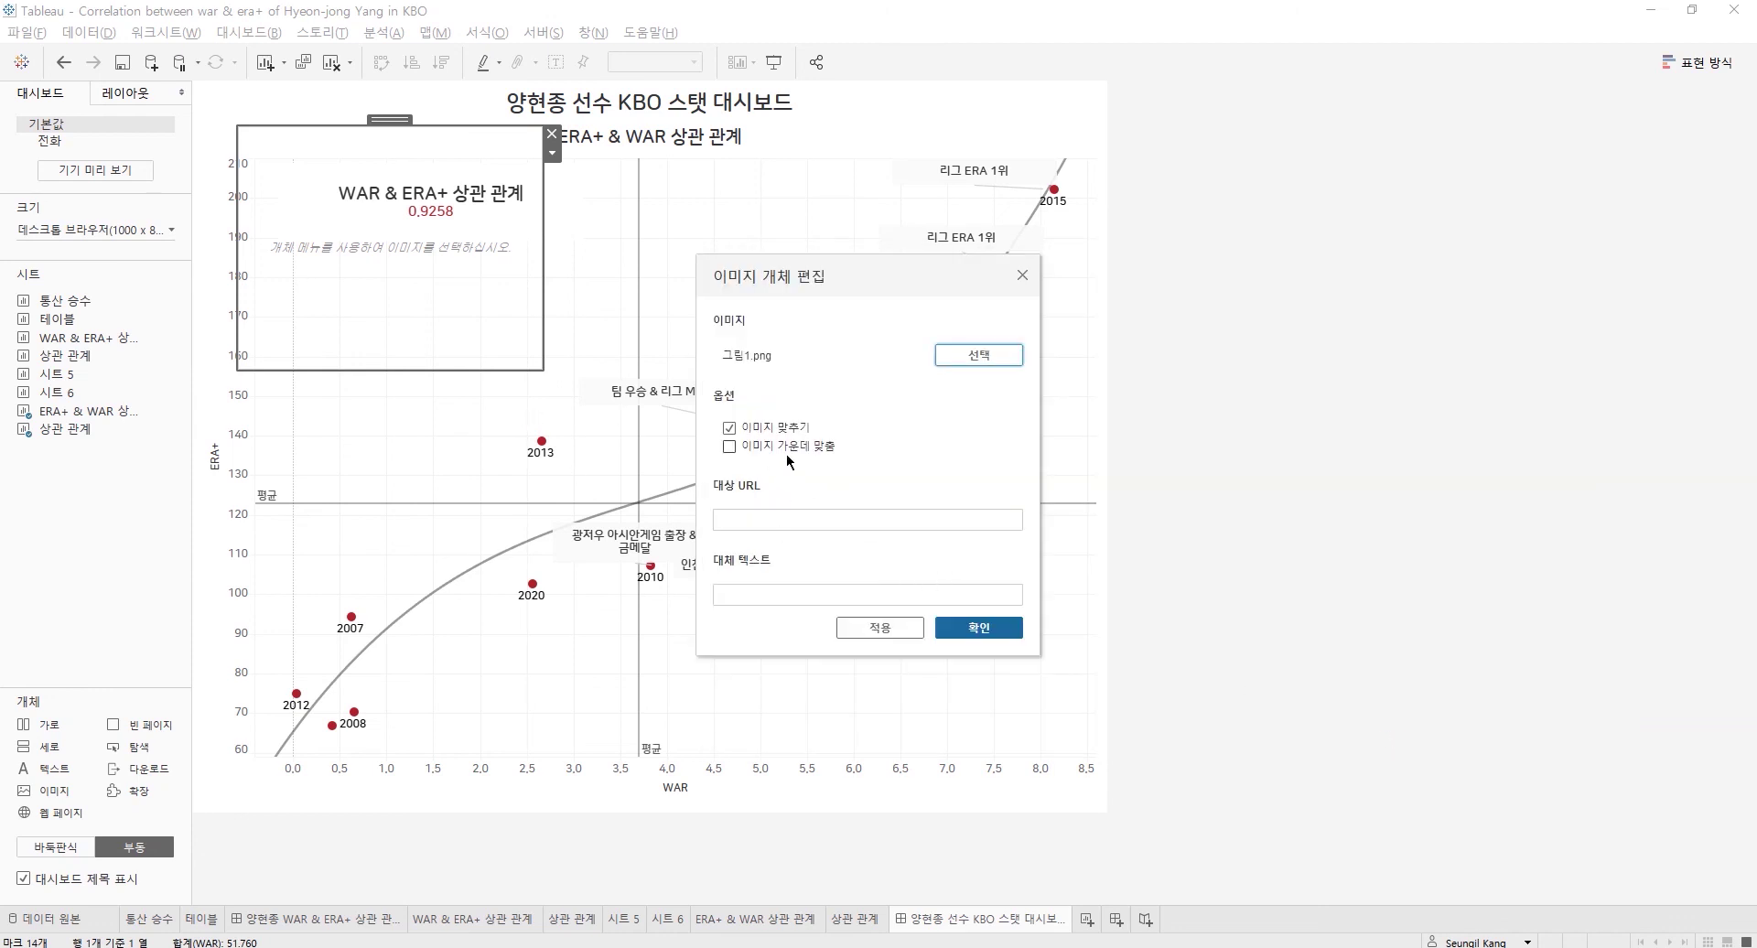
pyautogui.click(940, 626)
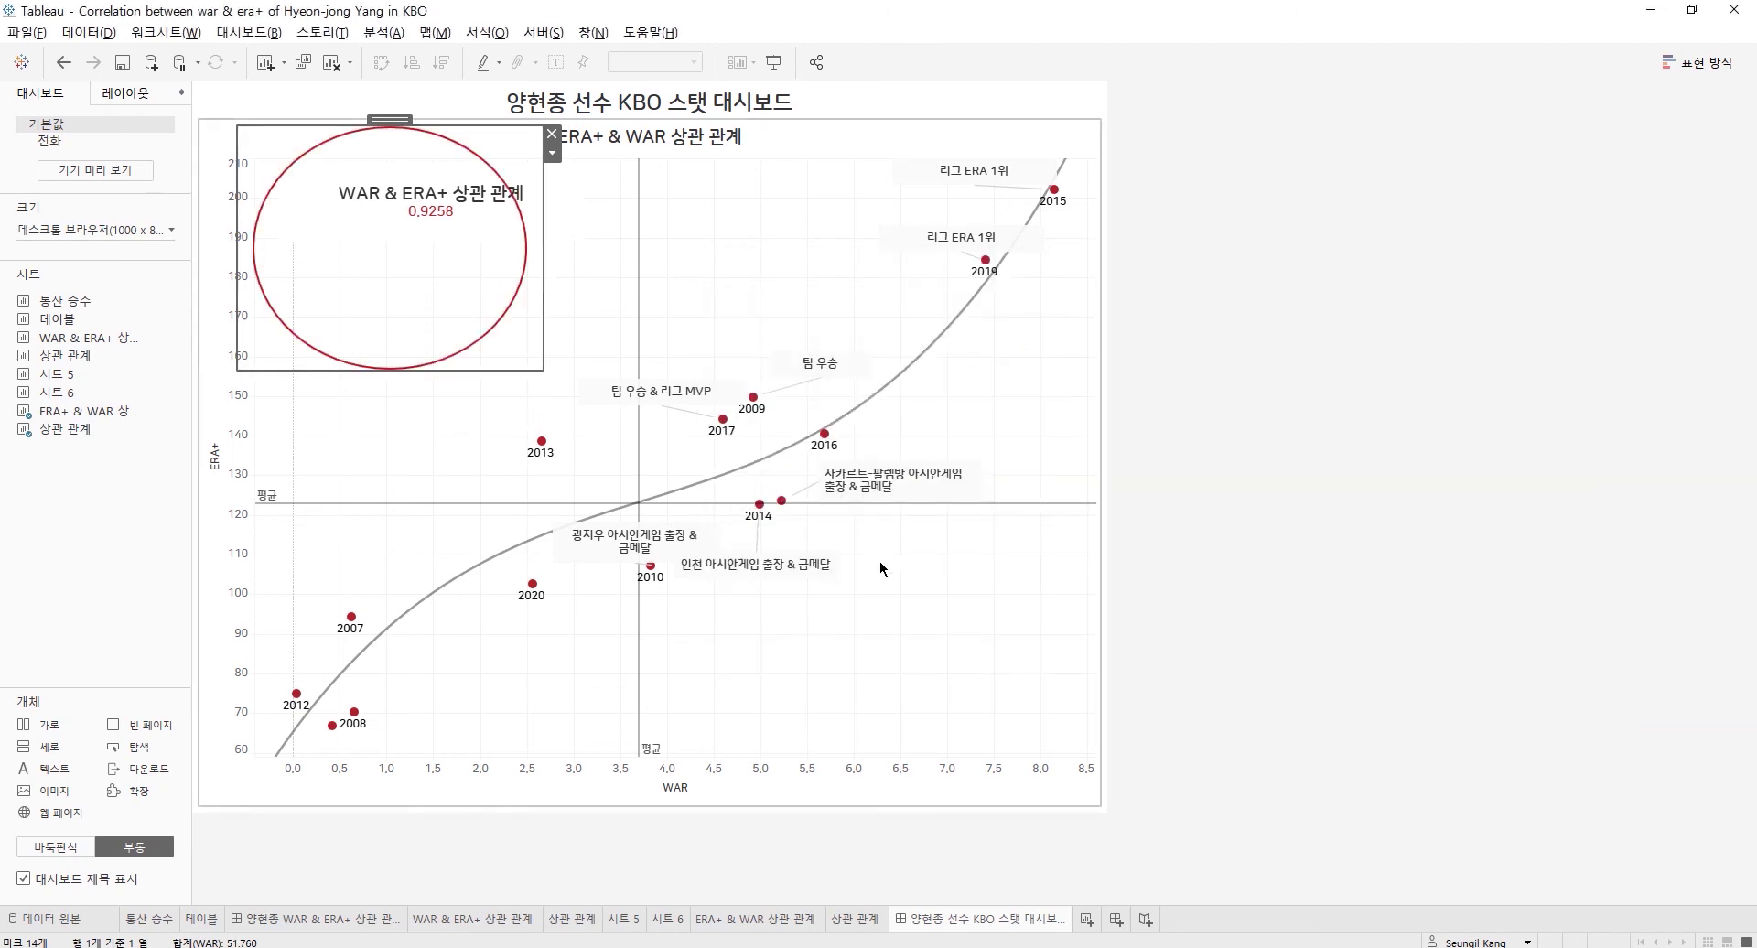
# - Move the circle image to the middle of the scatter plot and shrink it to enclose the 2017 and 2009 marks
pyautogui.moveTo(400, 125); pyautogui.dragTo(400, 293)
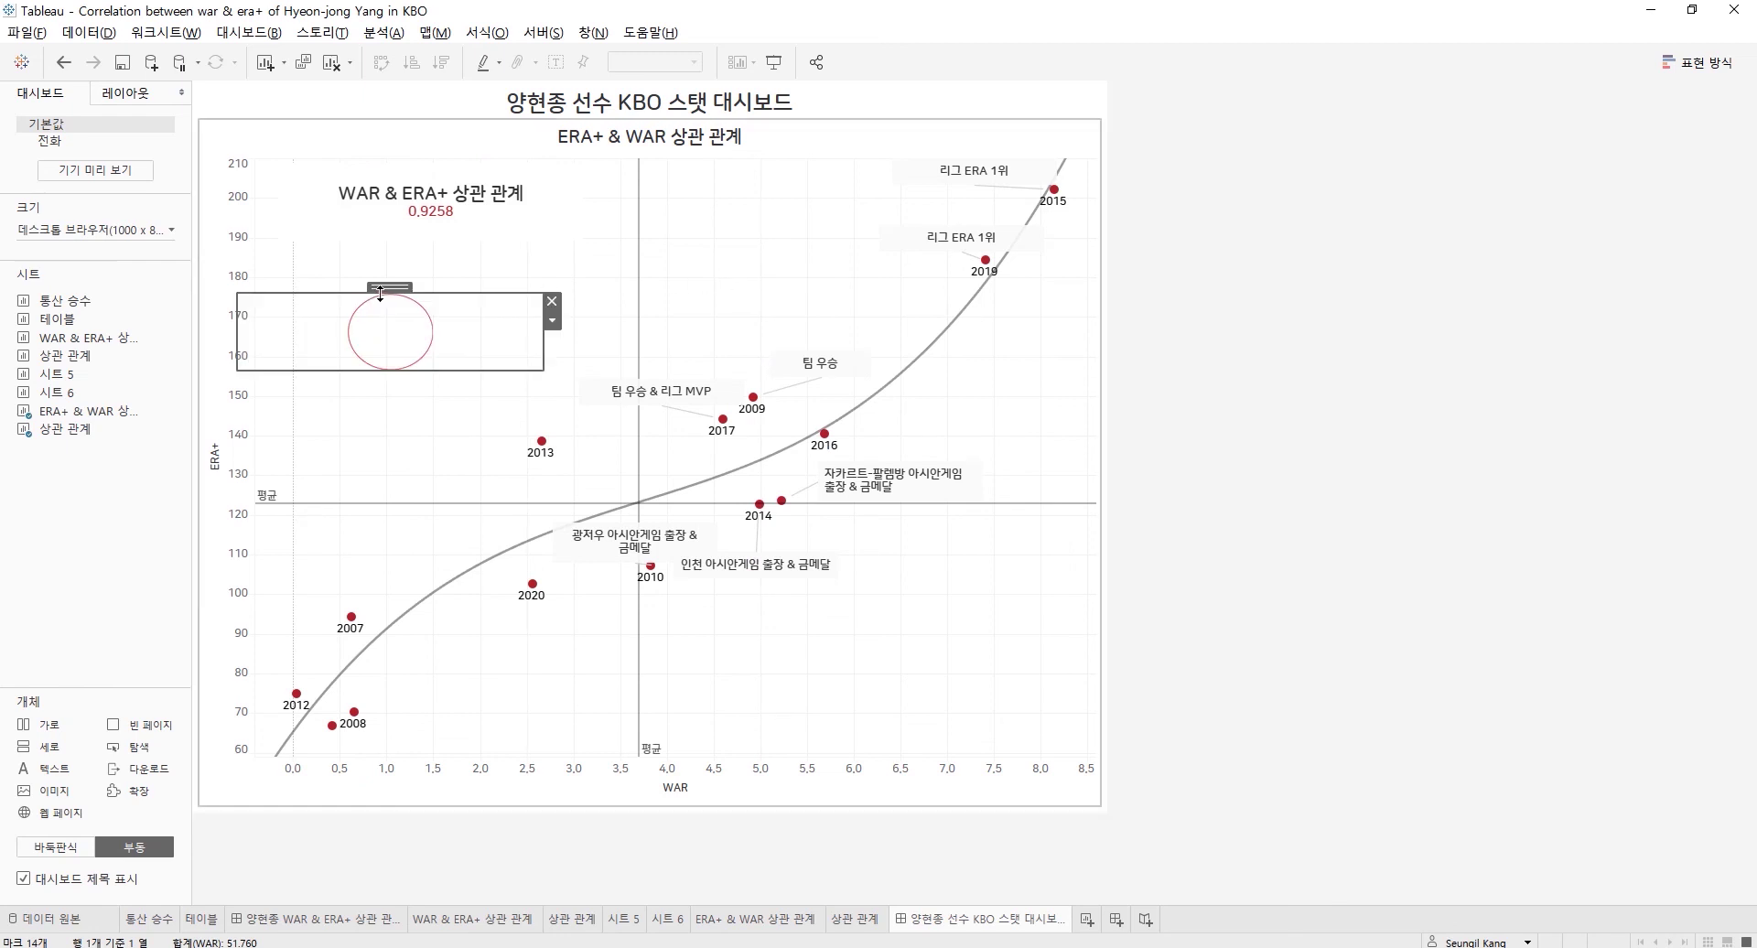
pyautogui.click(63, 61)
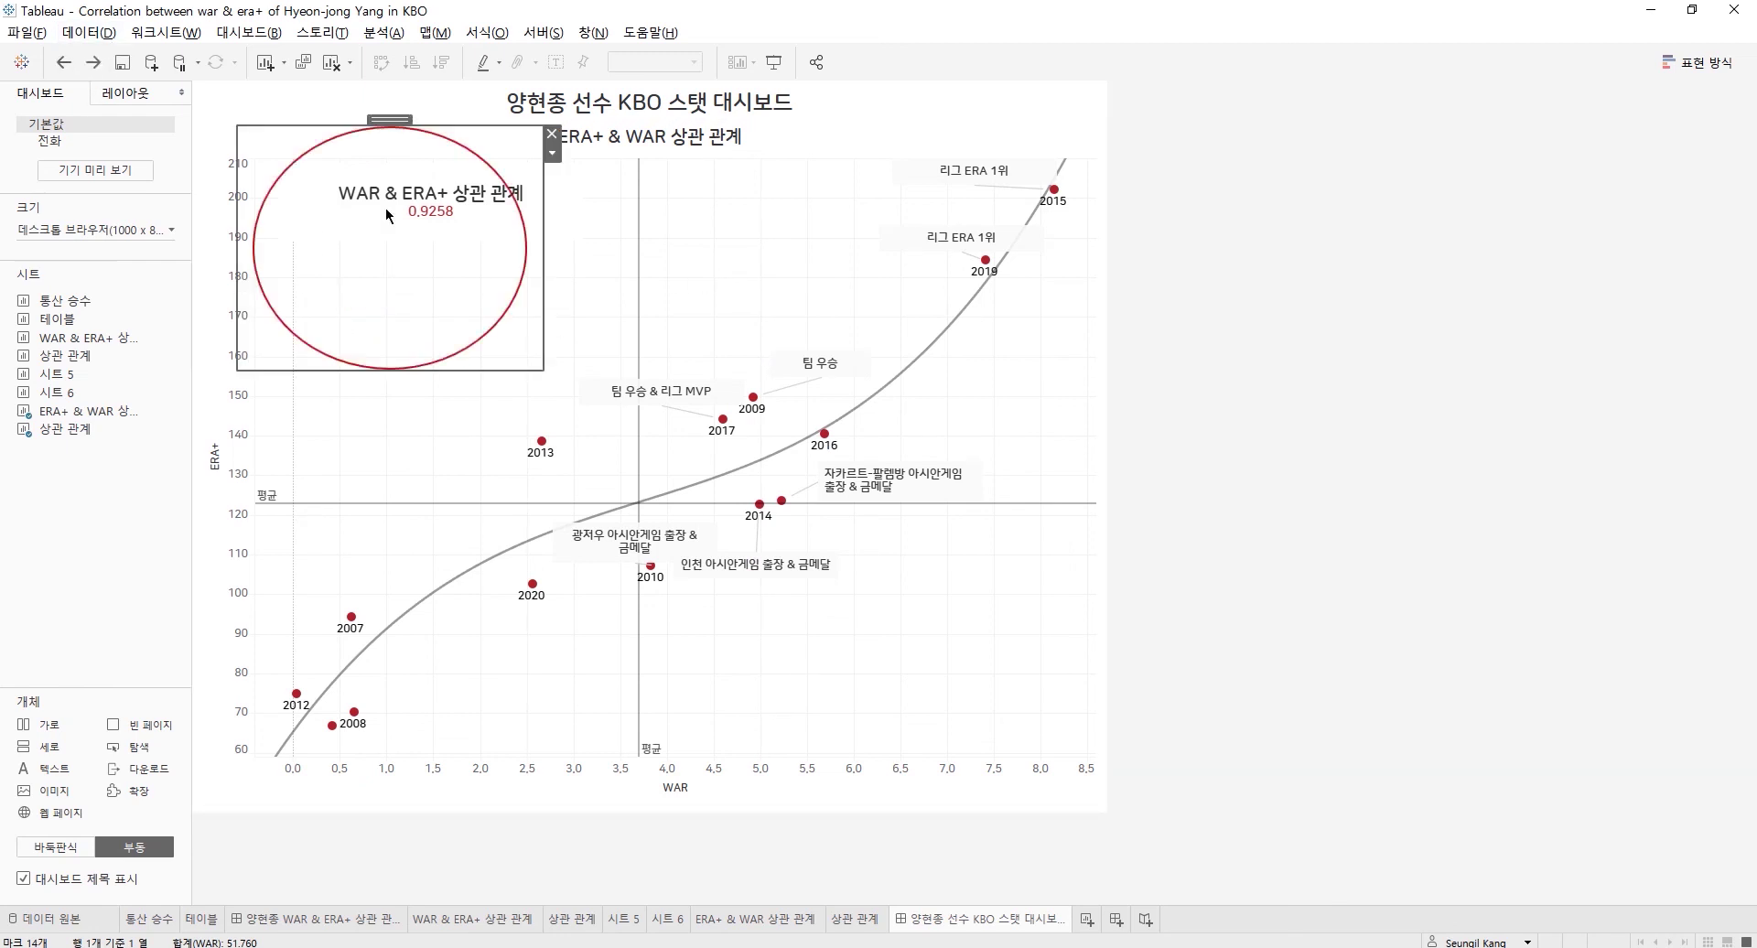
pyautogui.moveTo(384, 119); pyautogui.dragTo(760, 255)
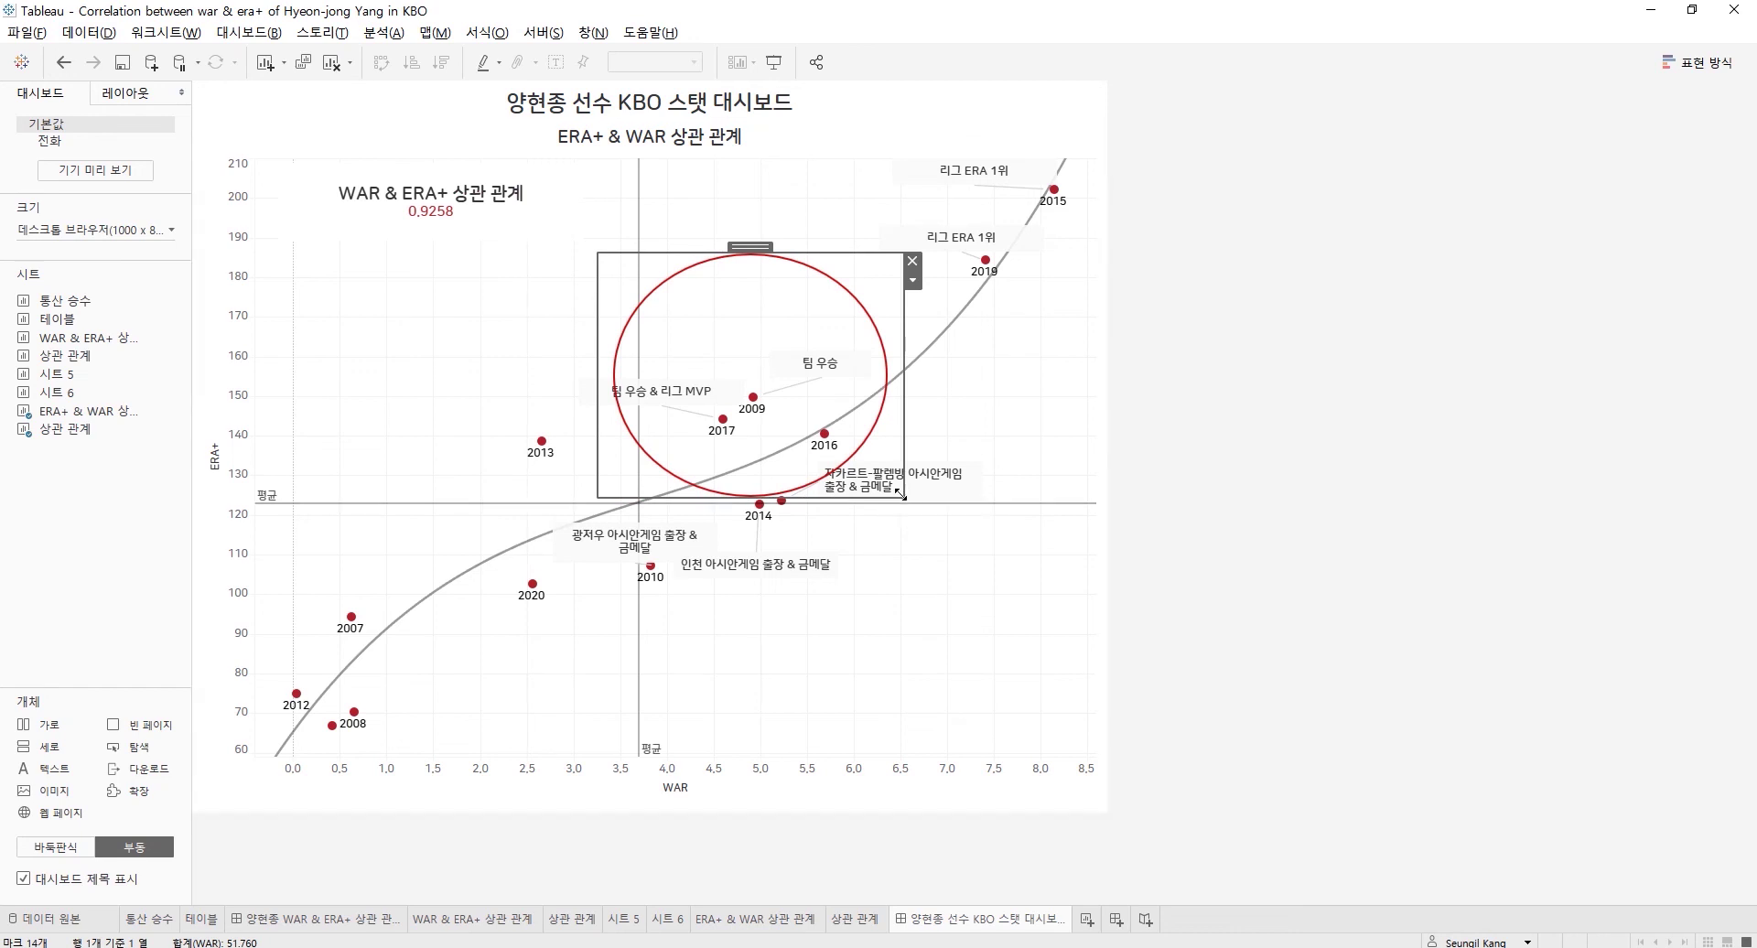
pyautogui.moveTo(901, 497); pyautogui.dragTo(803, 456)
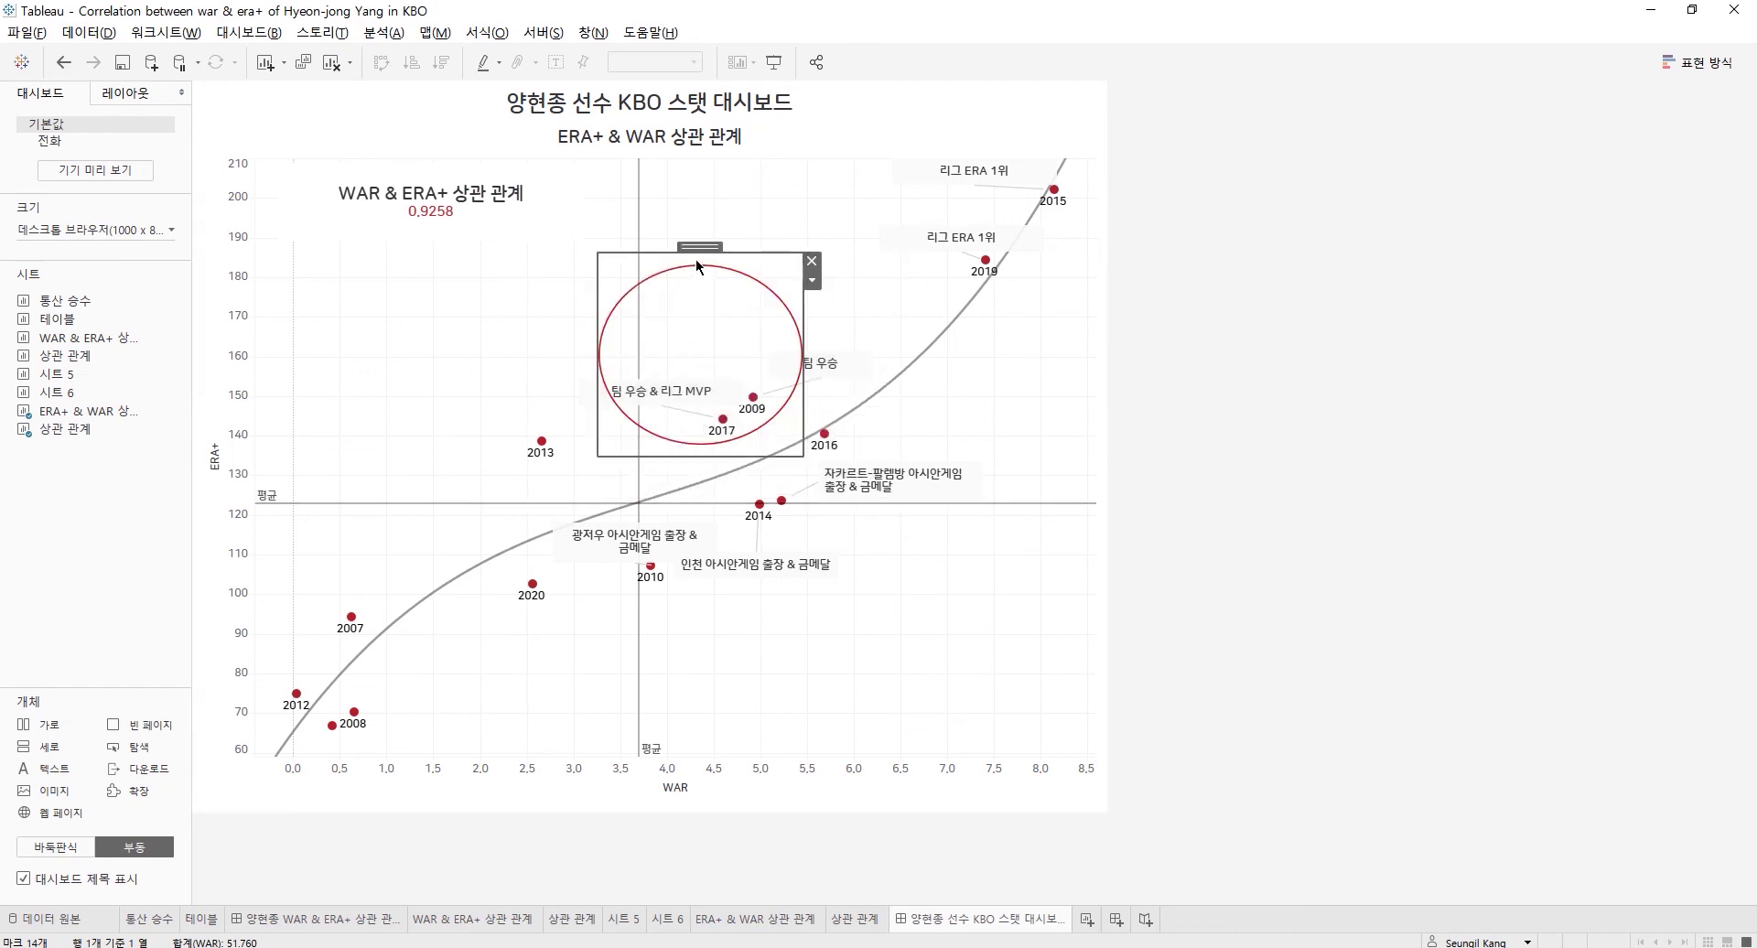
pyautogui.moveTo(695, 260); pyautogui.dragTo(660, 320)
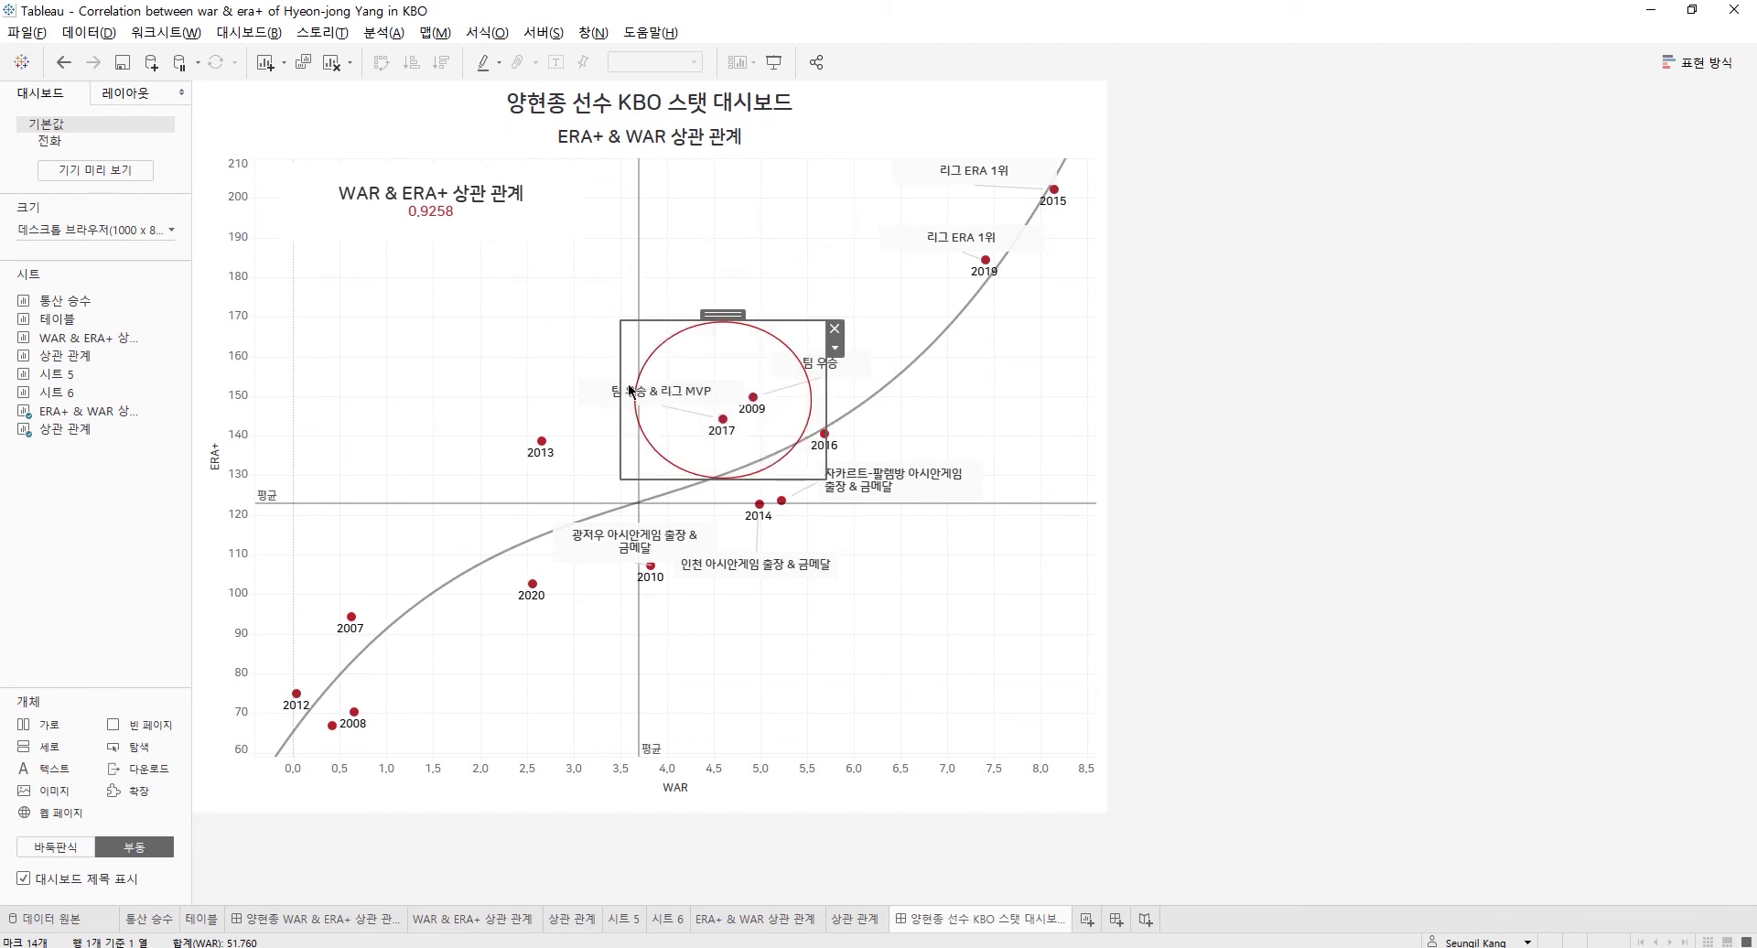
pyautogui.moveTo(620, 384); pyautogui.dragTo(574, 384)
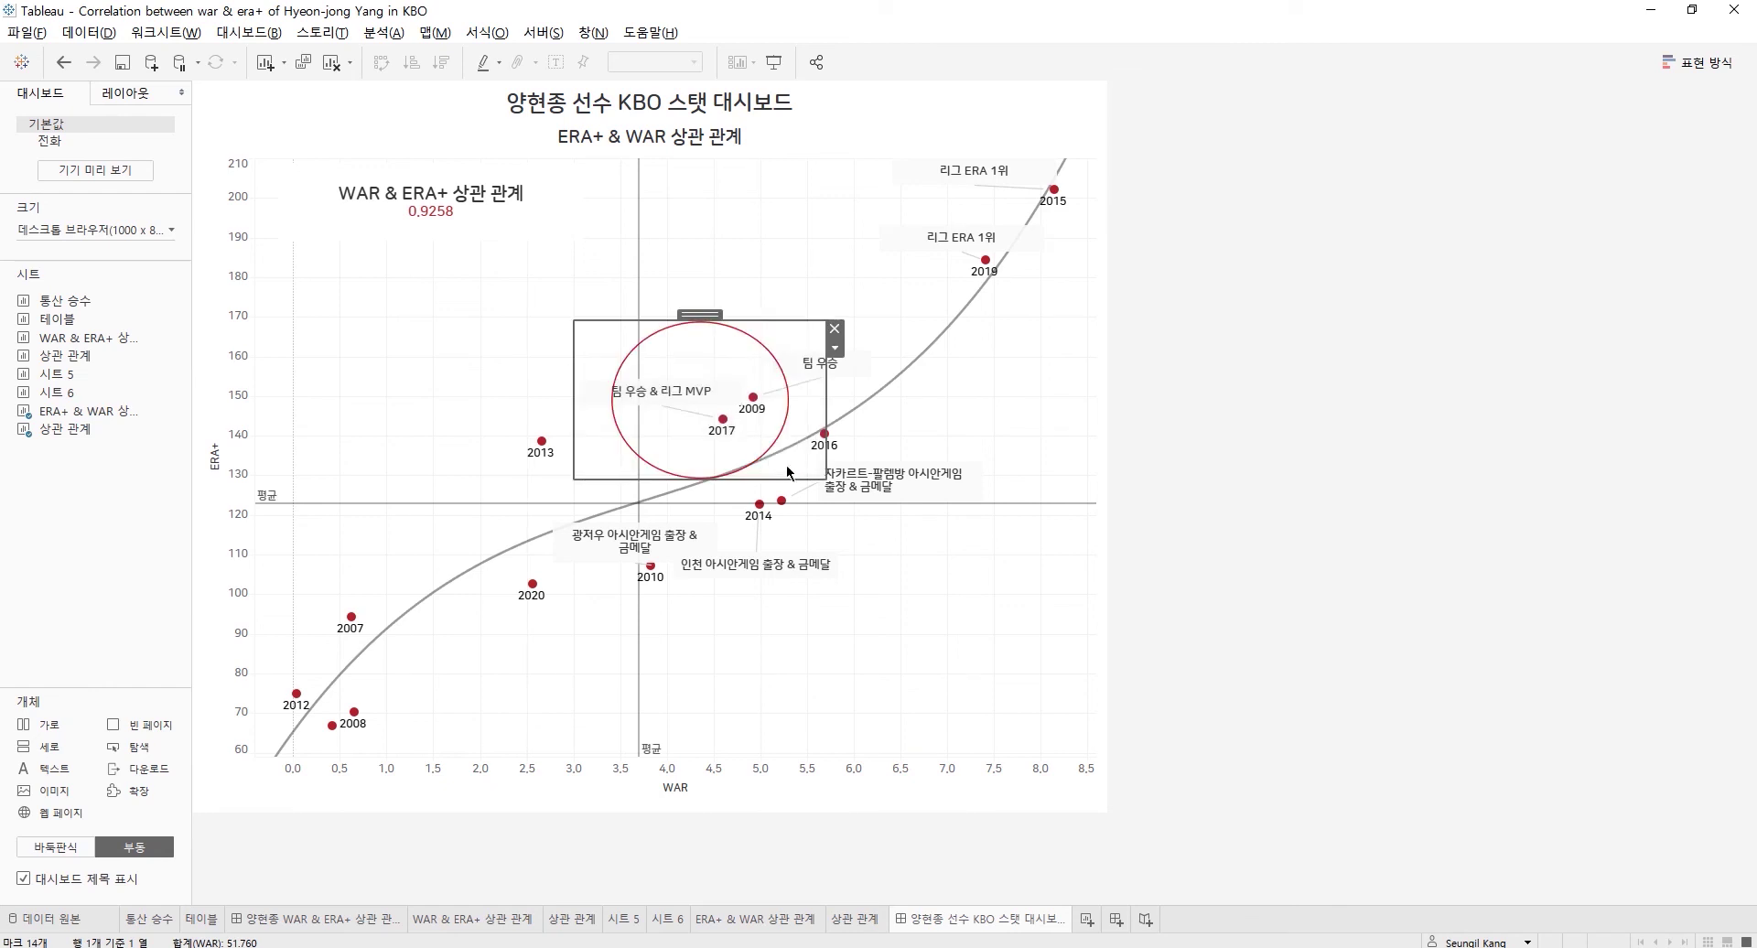
pyautogui.moveTo(826, 479); pyautogui.dragTo(806, 462)
# - Move the "팀 우승" annotation left and slightly up, above the 2009 mark and toward the inside of the circle
pyautogui.click(819, 364)
pyautogui.moveTo(820, 364); pyautogui.dragTo(739, 352)
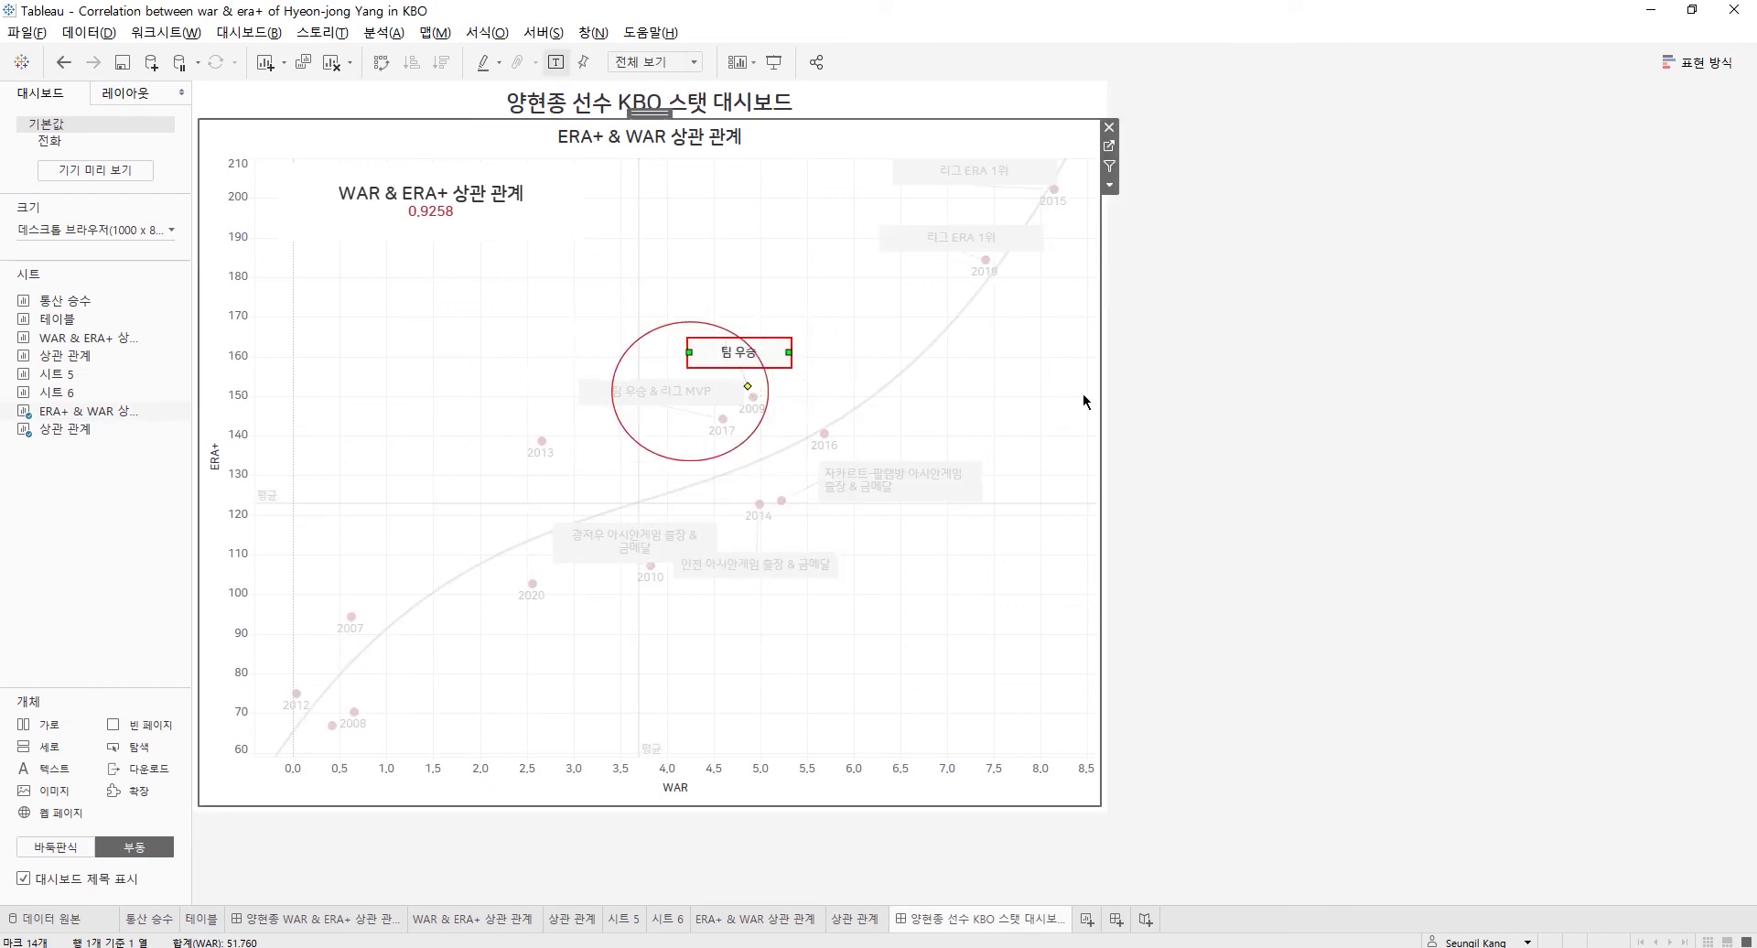
pyautogui.click(777, 381)
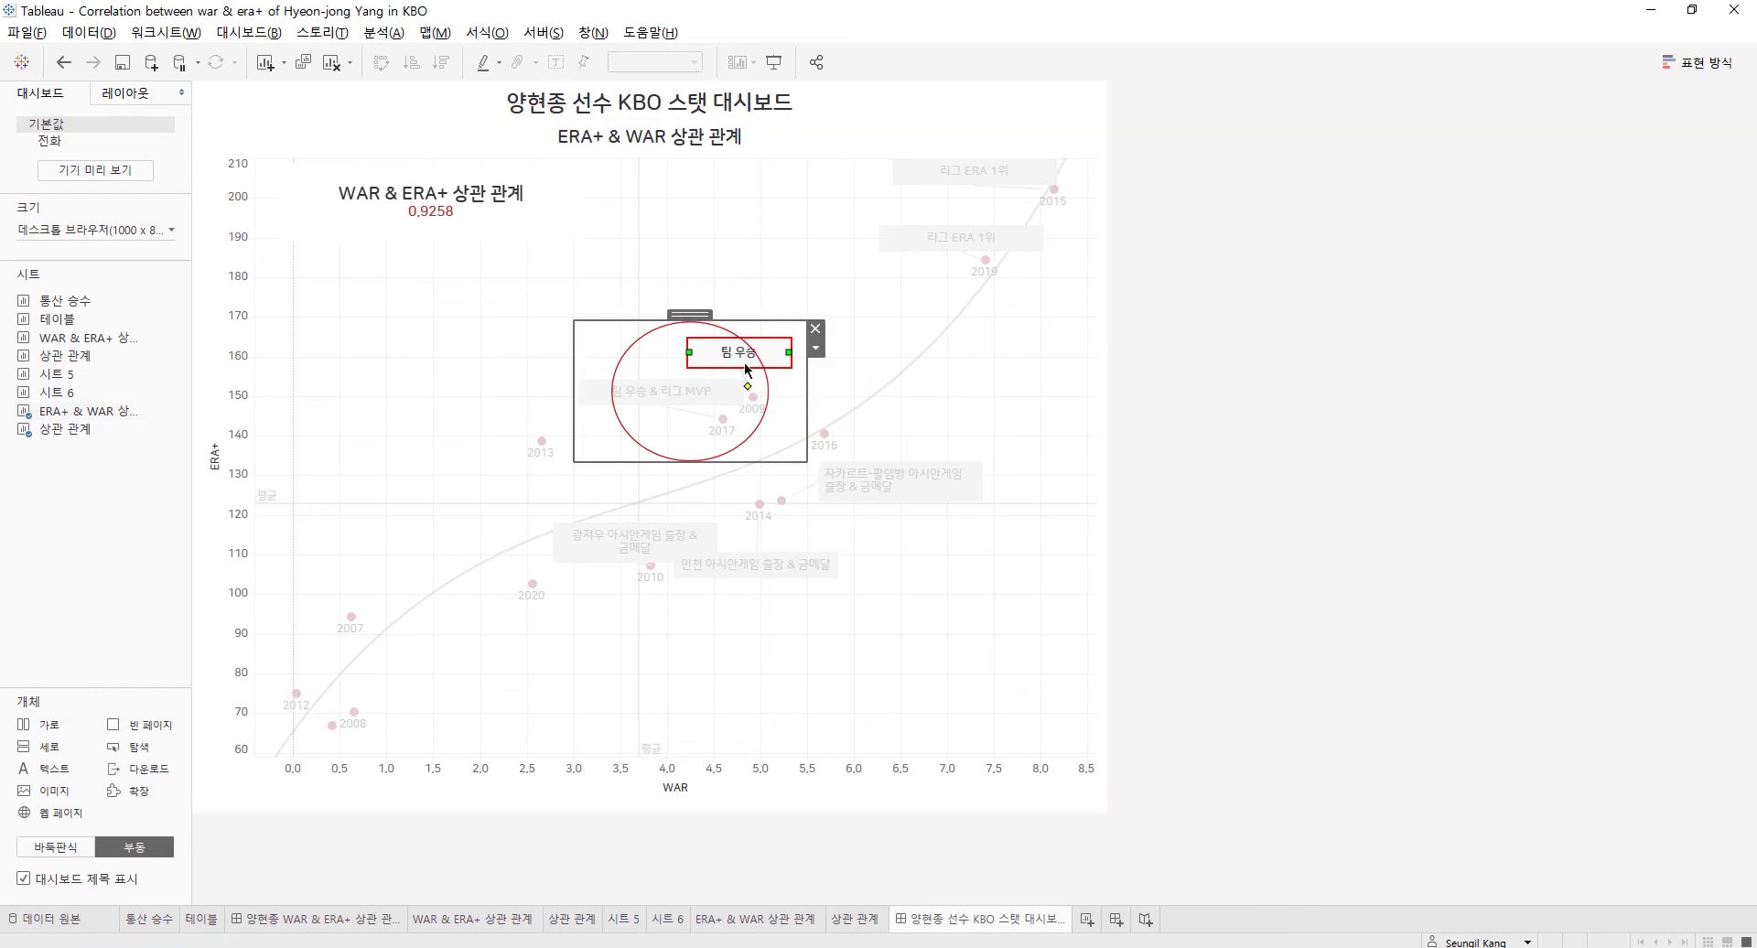
pyautogui.click(837, 403)
pyautogui.click(772, 278)
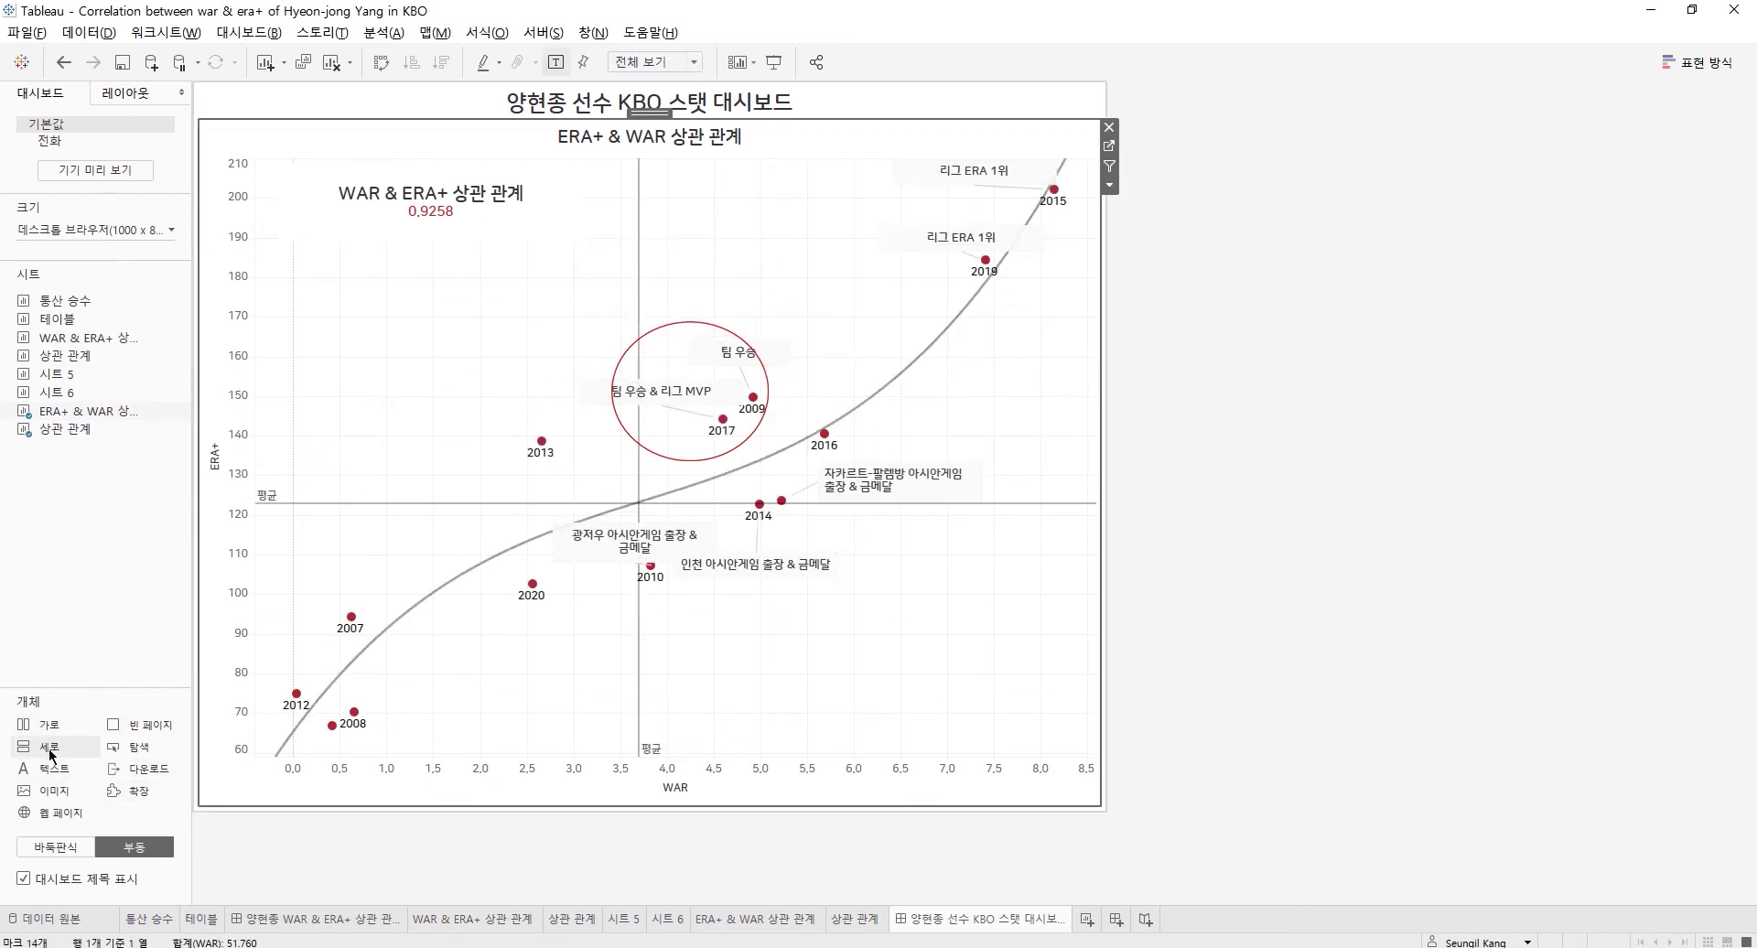
# - Add a second floating 그림1 circle image and shrink it around the 2015 and 2019 "리그 ERA 1위" marks
pyautogui.moveTo(57, 791); pyautogui.dragTo(892, 173)
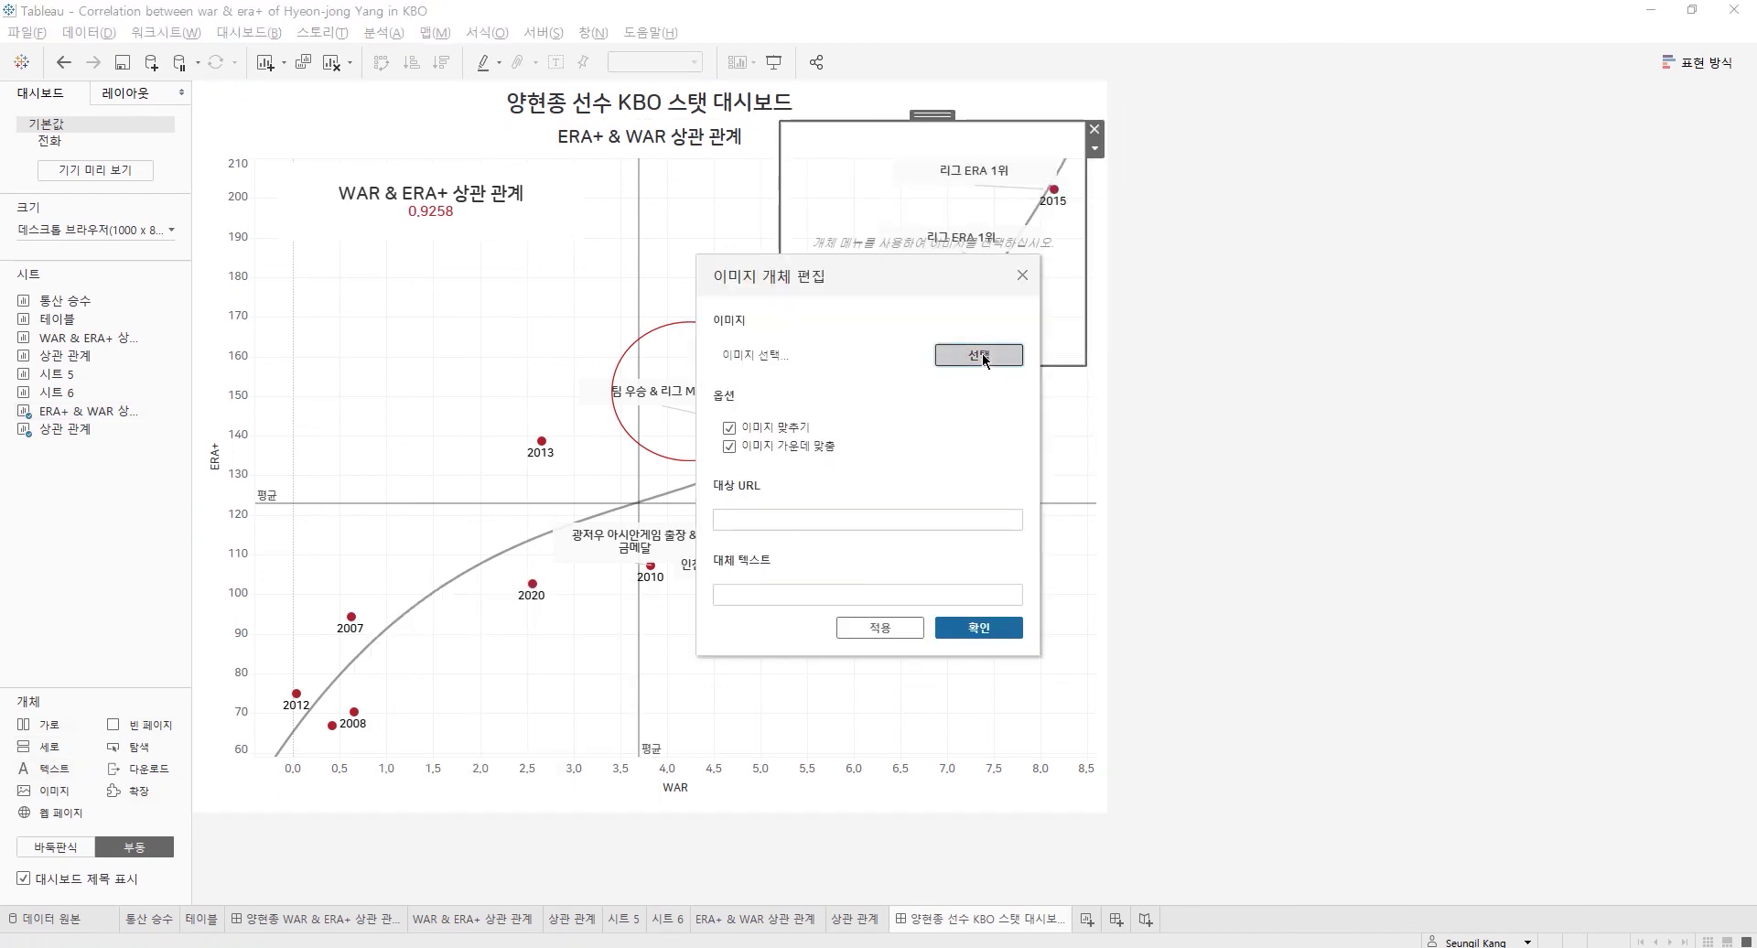
pyautogui.click(981, 351)
pyautogui.click(907, 407)
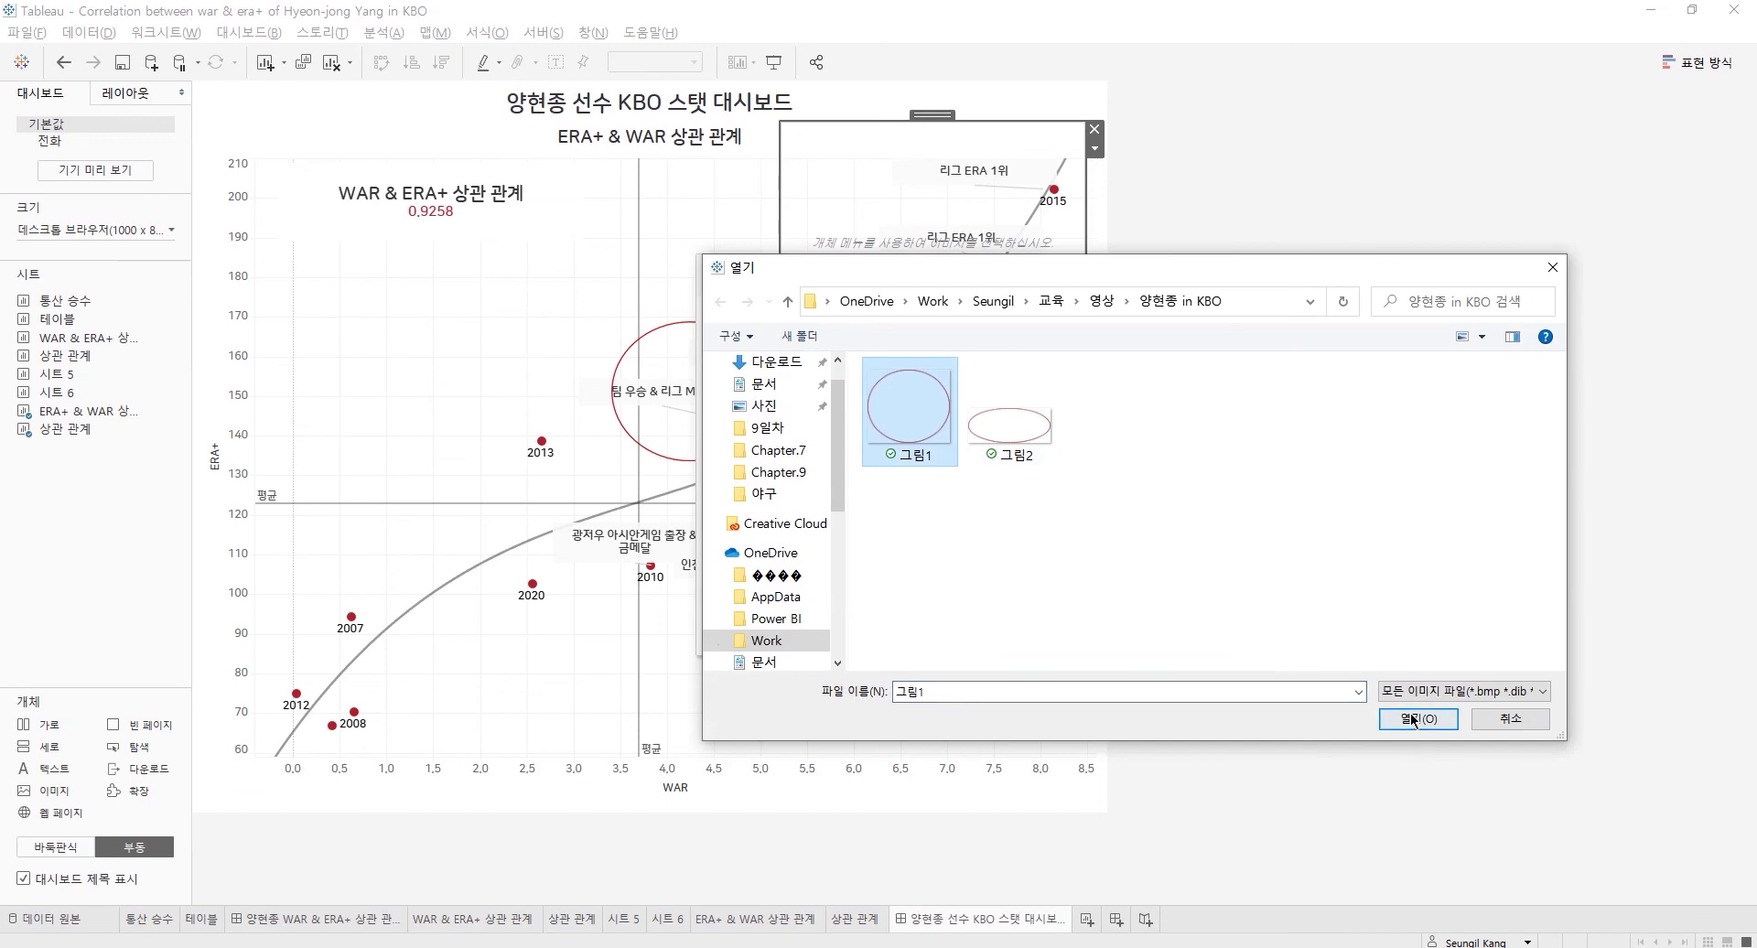
pyautogui.click(1415, 720)
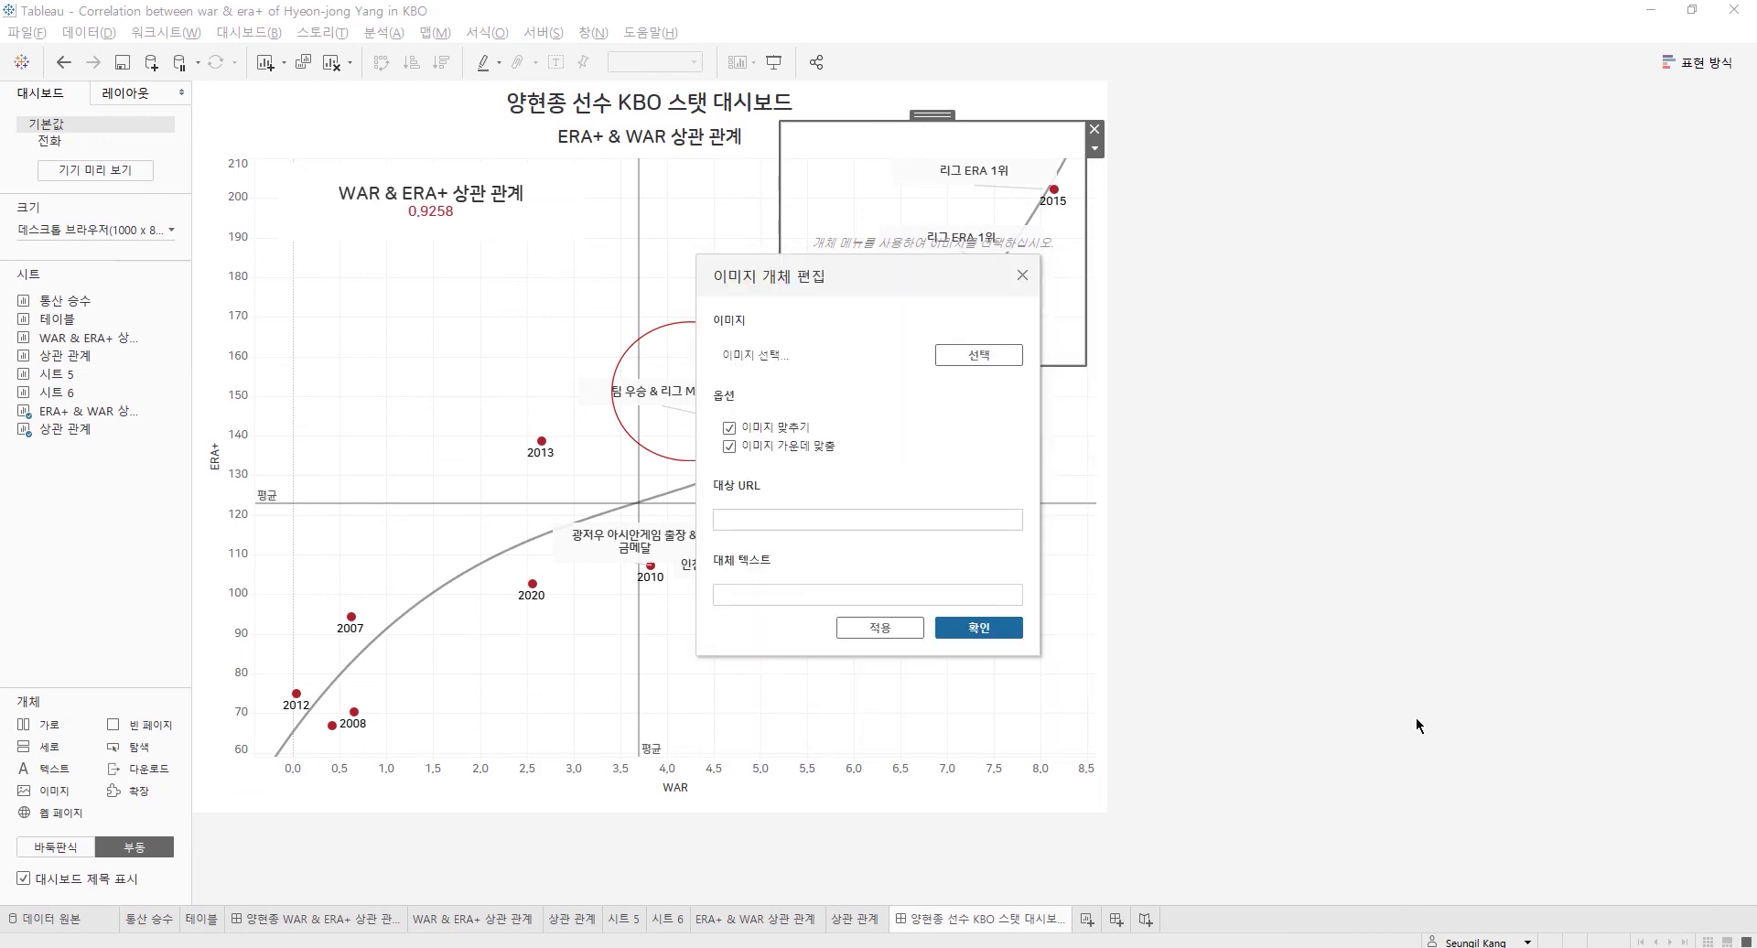
pyautogui.click(978, 628)
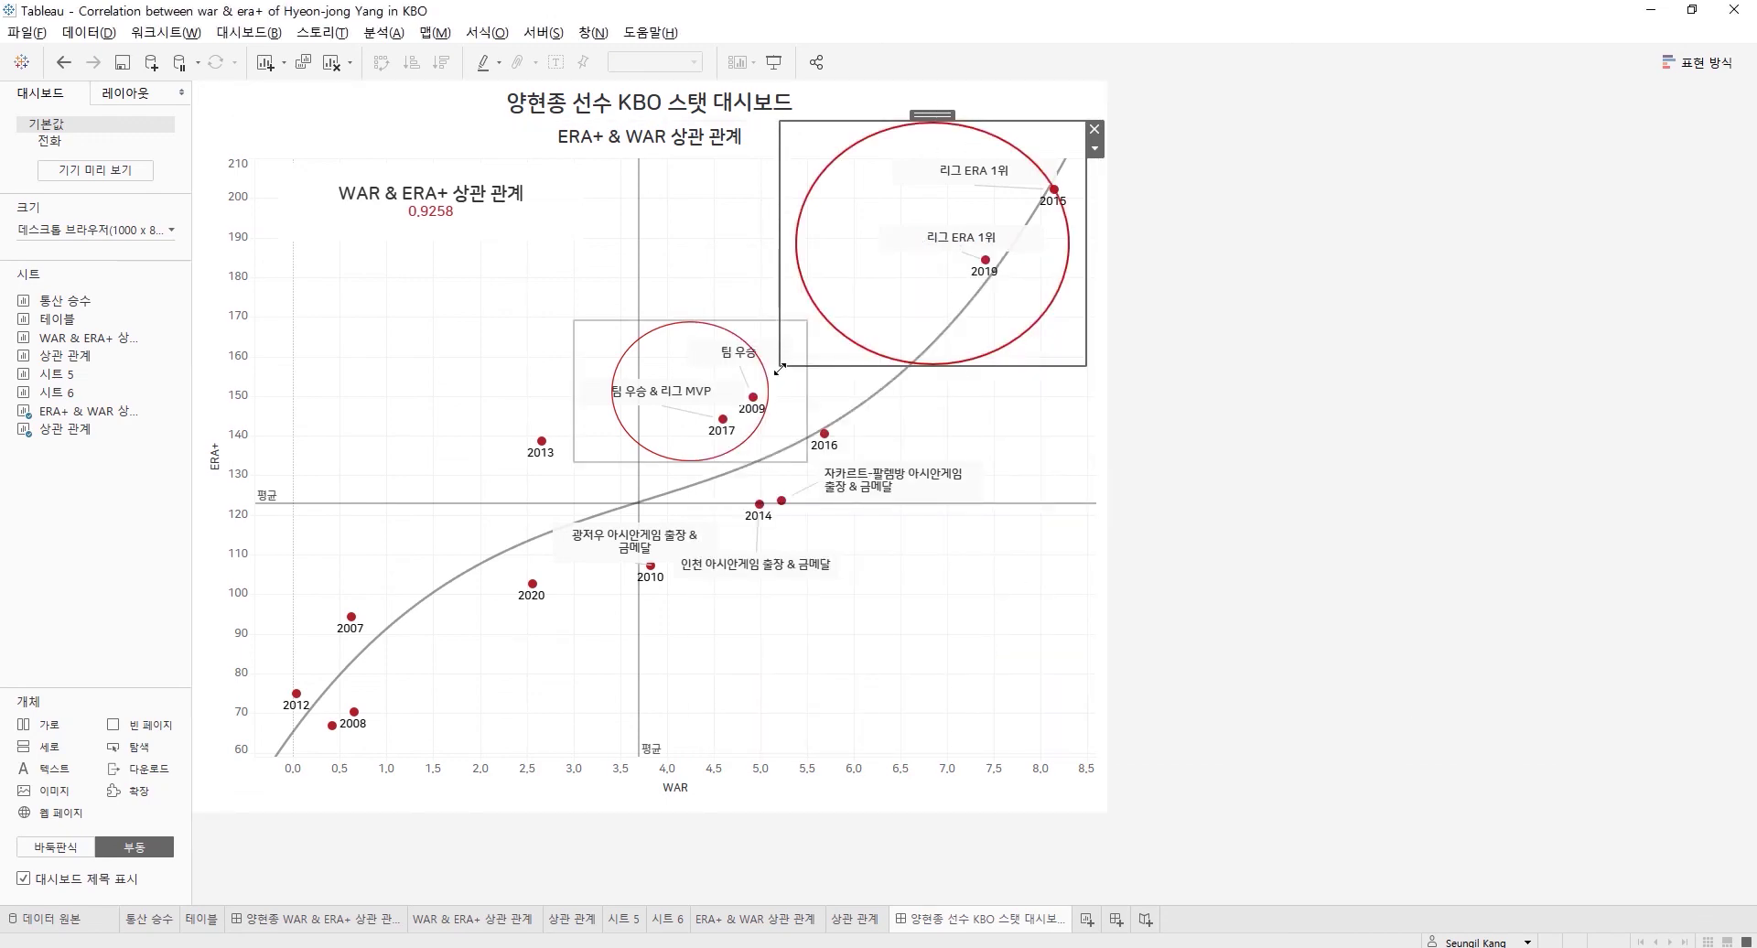
pyautogui.moveTo(780, 365); pyautogui.dragTo(883, 302)
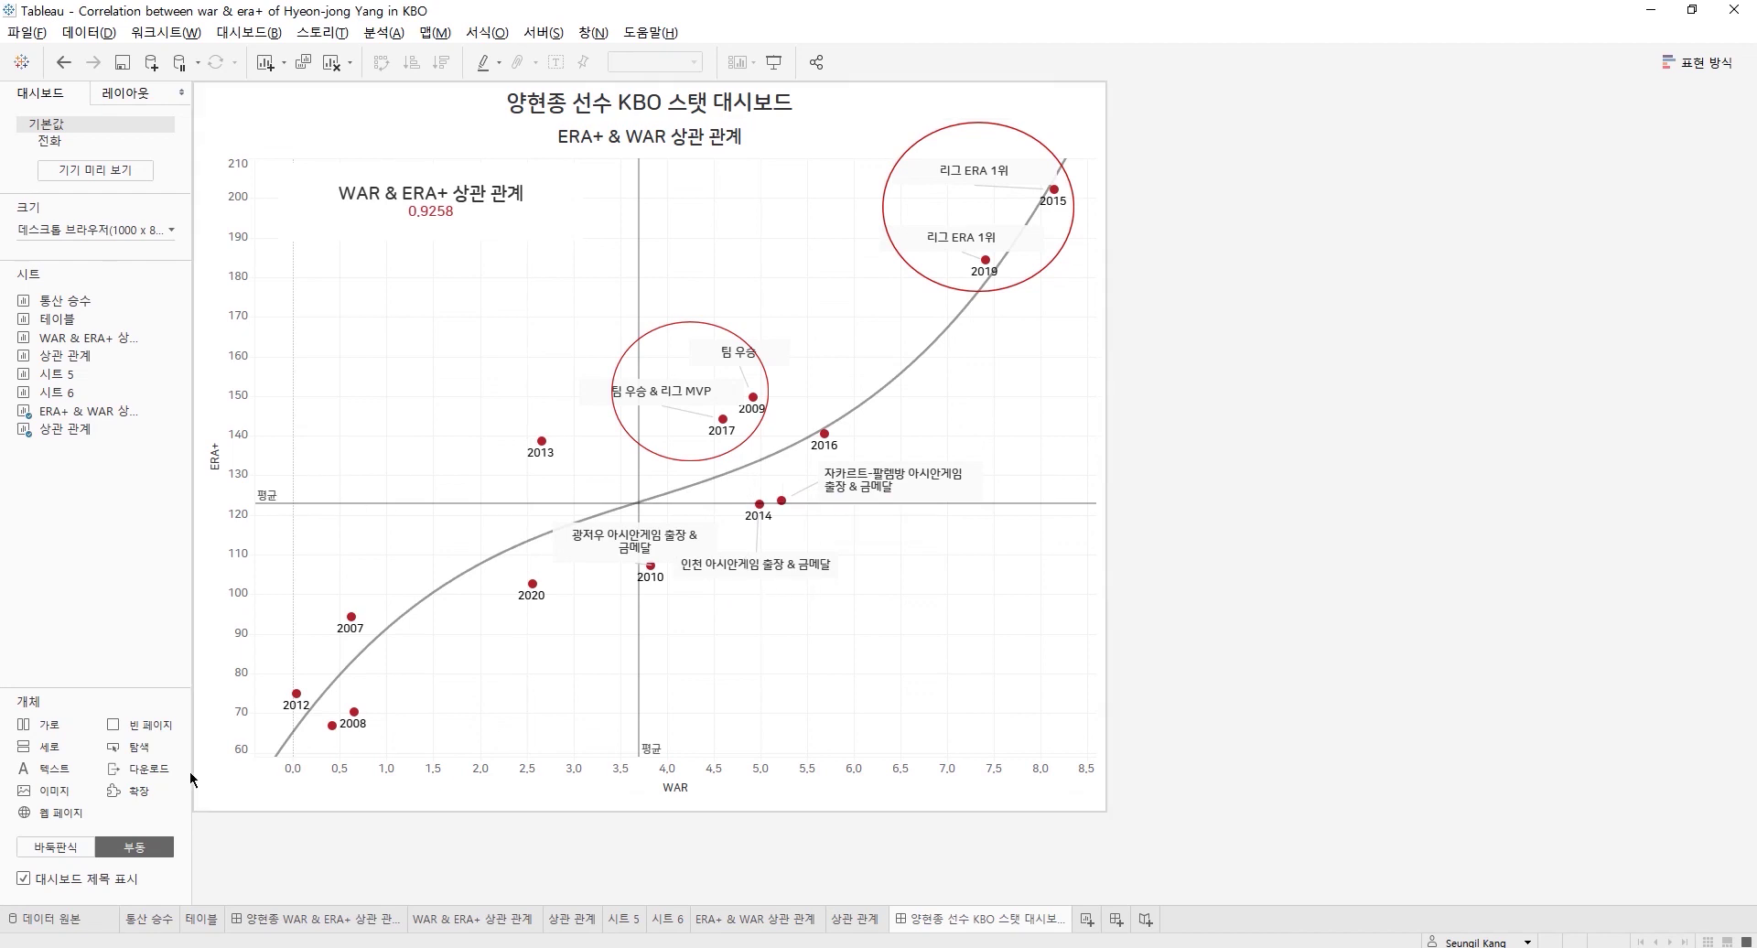
# - Add a floating image object using 그림2.png, fitted and centred, over the Asian Games annotations below the average line
pyautogui.moveTo(54, 790); pyautogui.dragTo(599, 475)
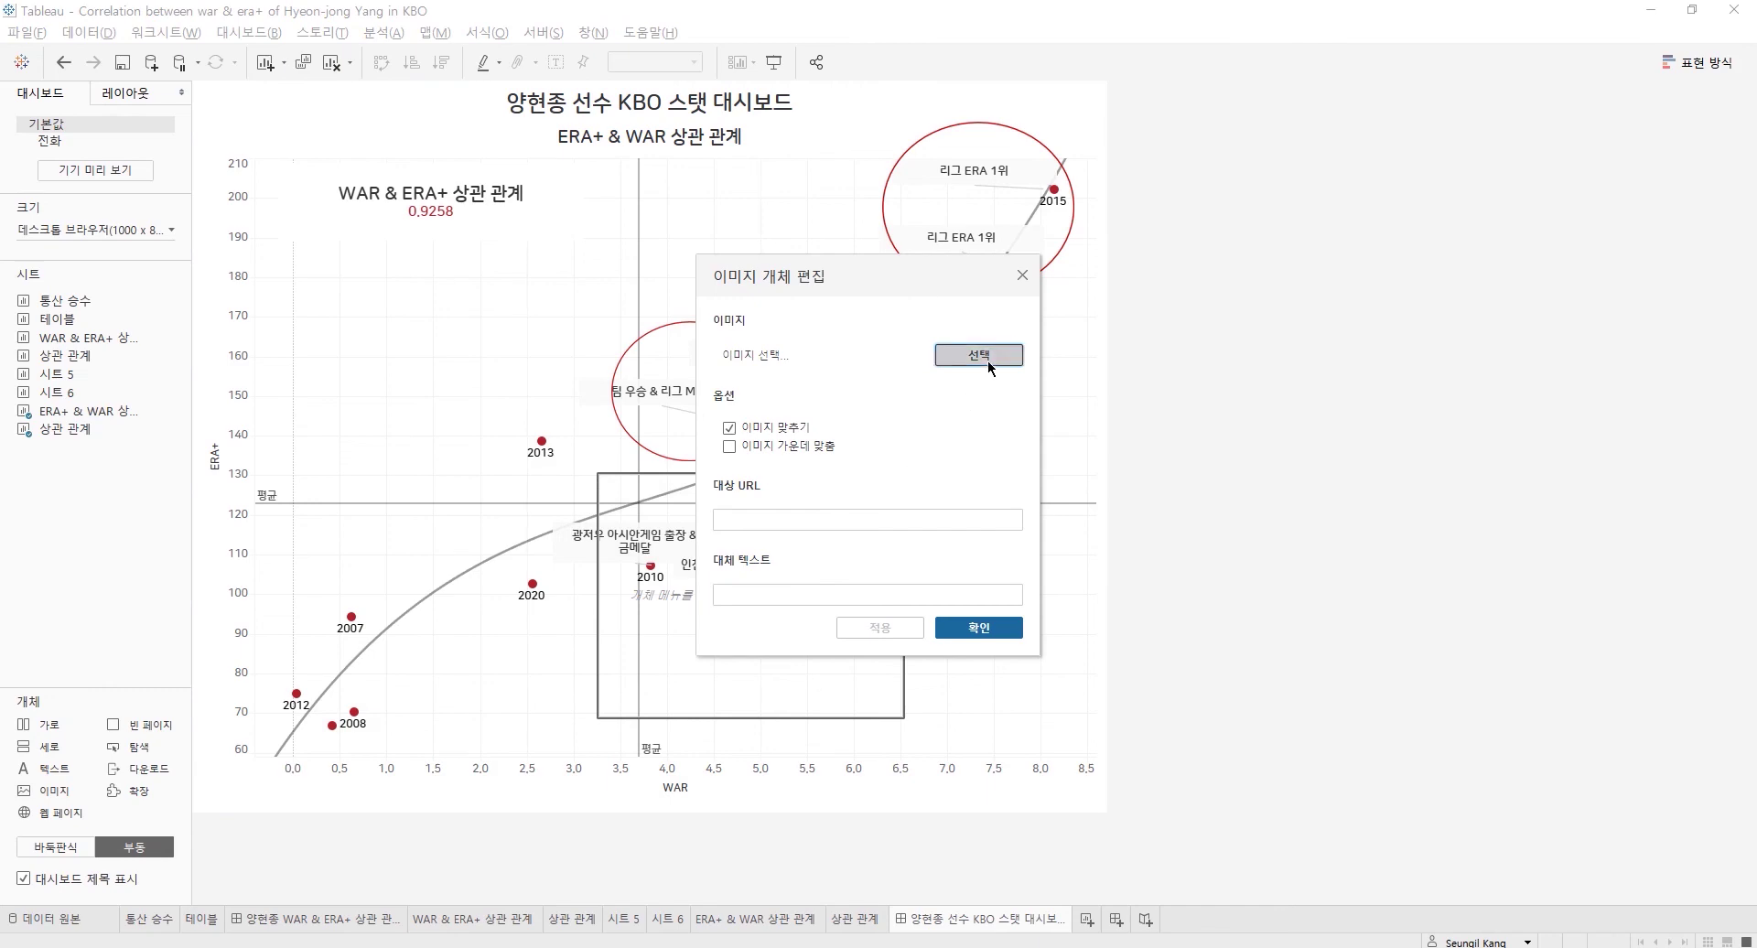
pyautogui.click(987, 357)
pyautogui.click(1006, 414)
pyautogui.click(1419, 719)
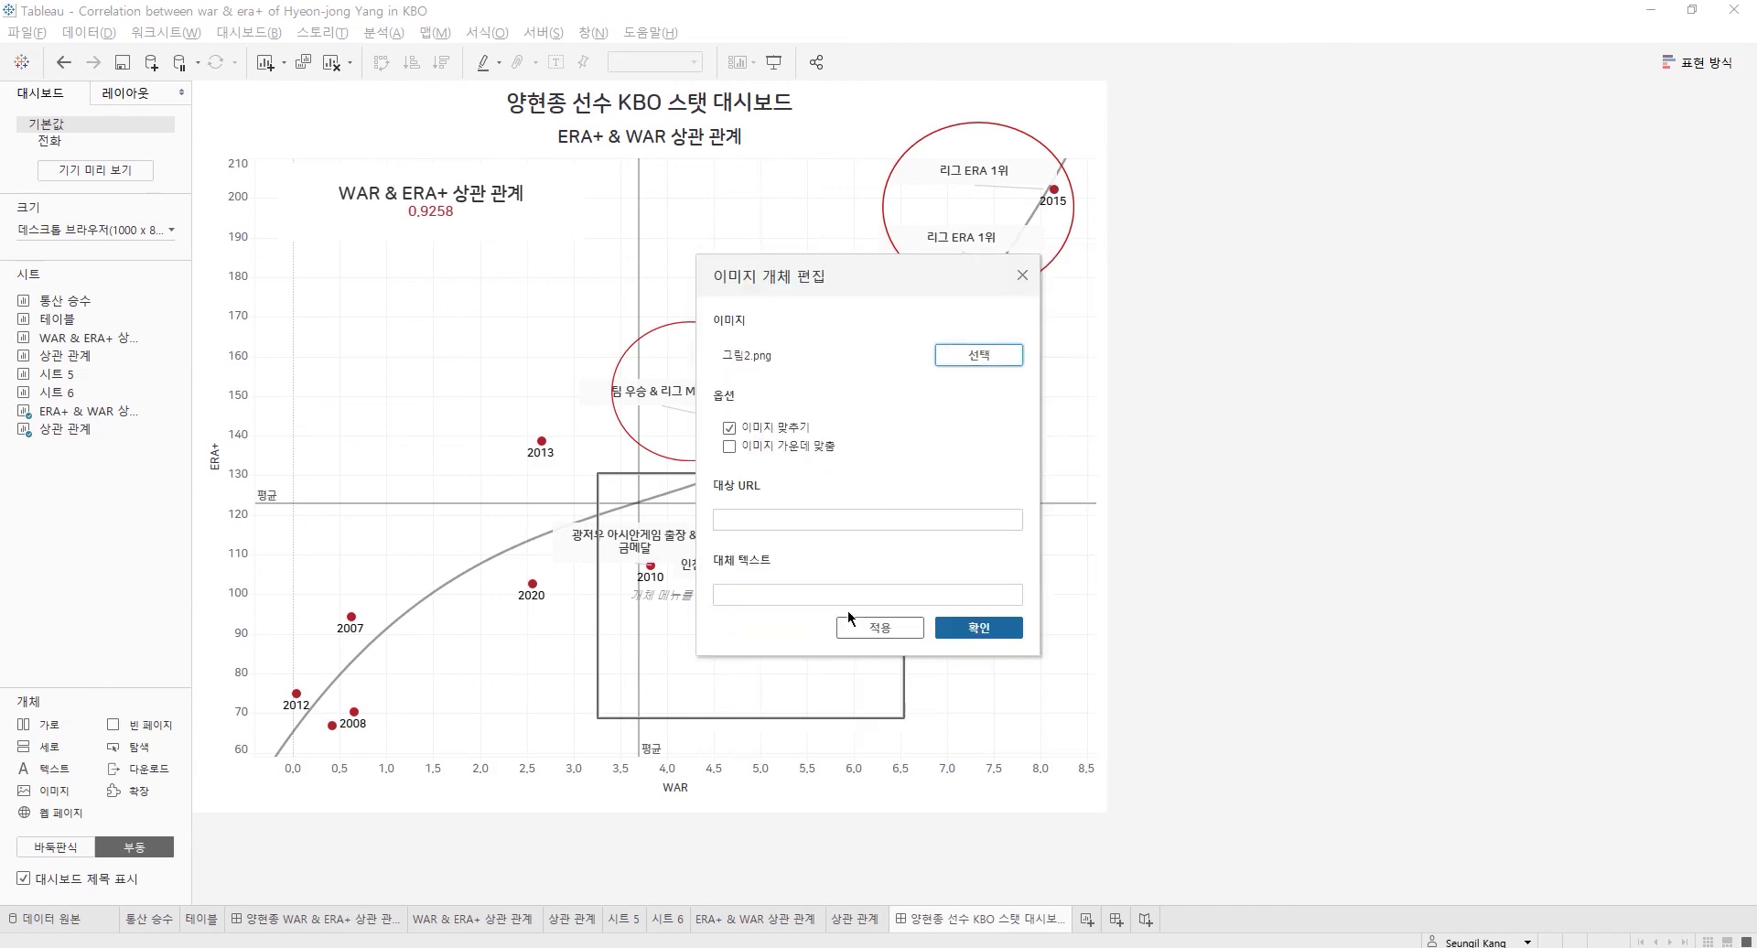
pyautogui.click(952, 627)
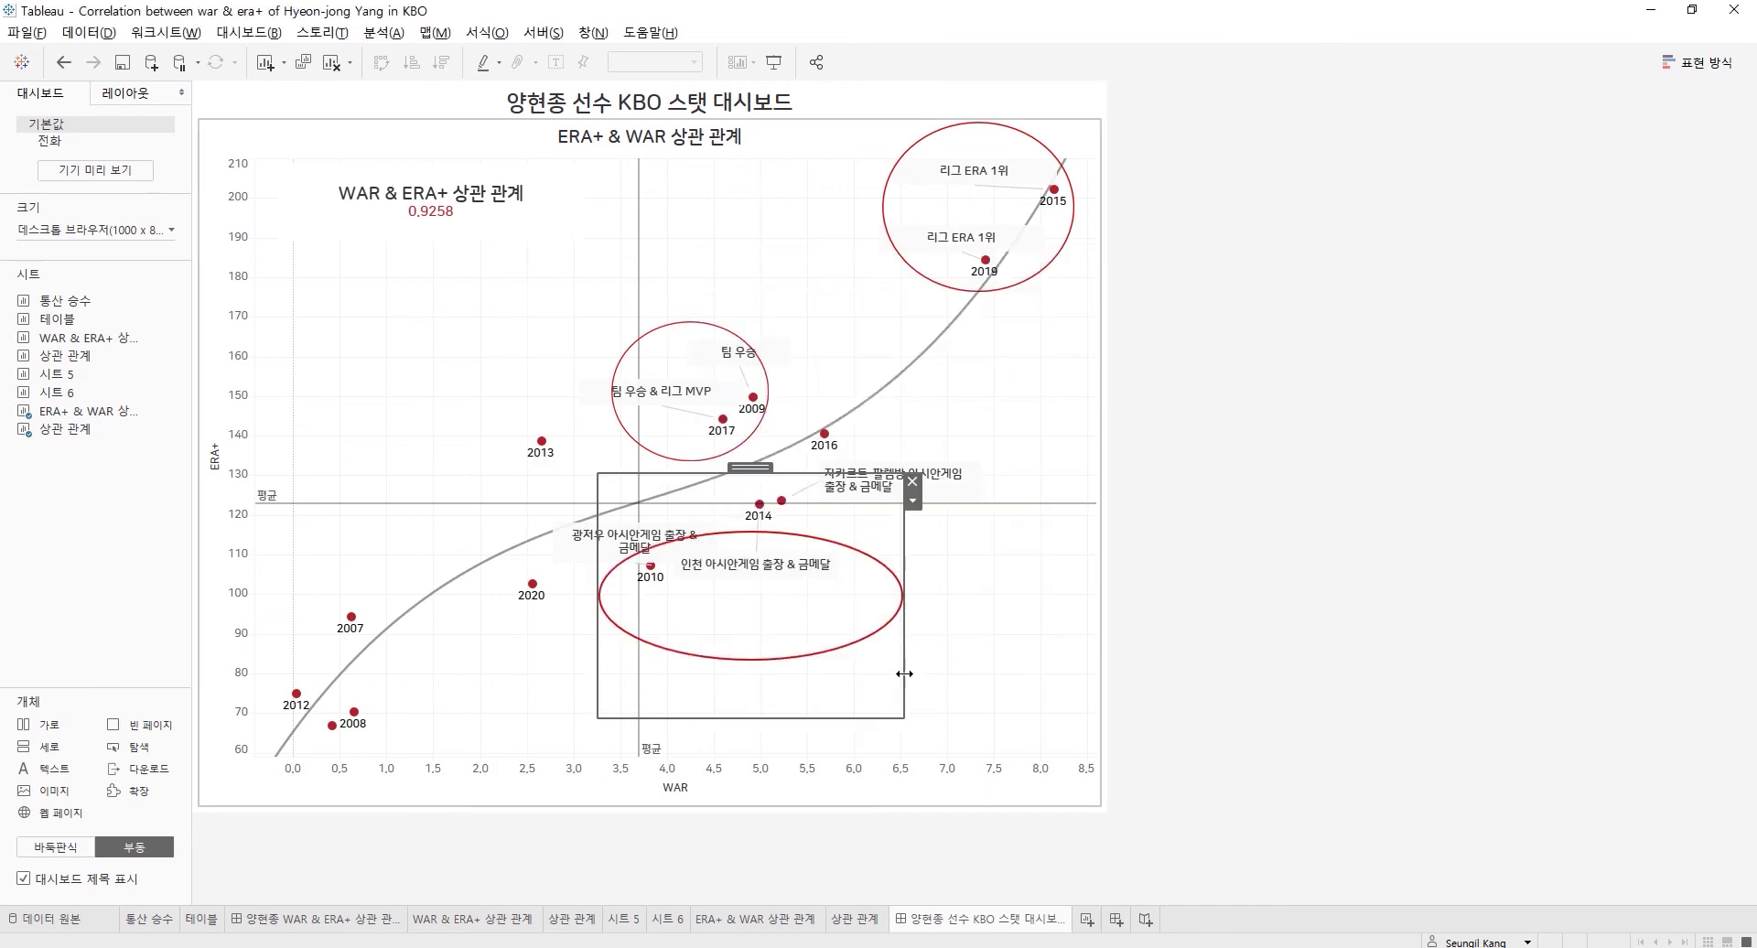
# - Move the ellipse image up and left and shrink it around the 2010 and 2014 marks and their Asian Games annotations
pyautogui.moveTo(761, 469); pyautogui.dragTo(747, 448)
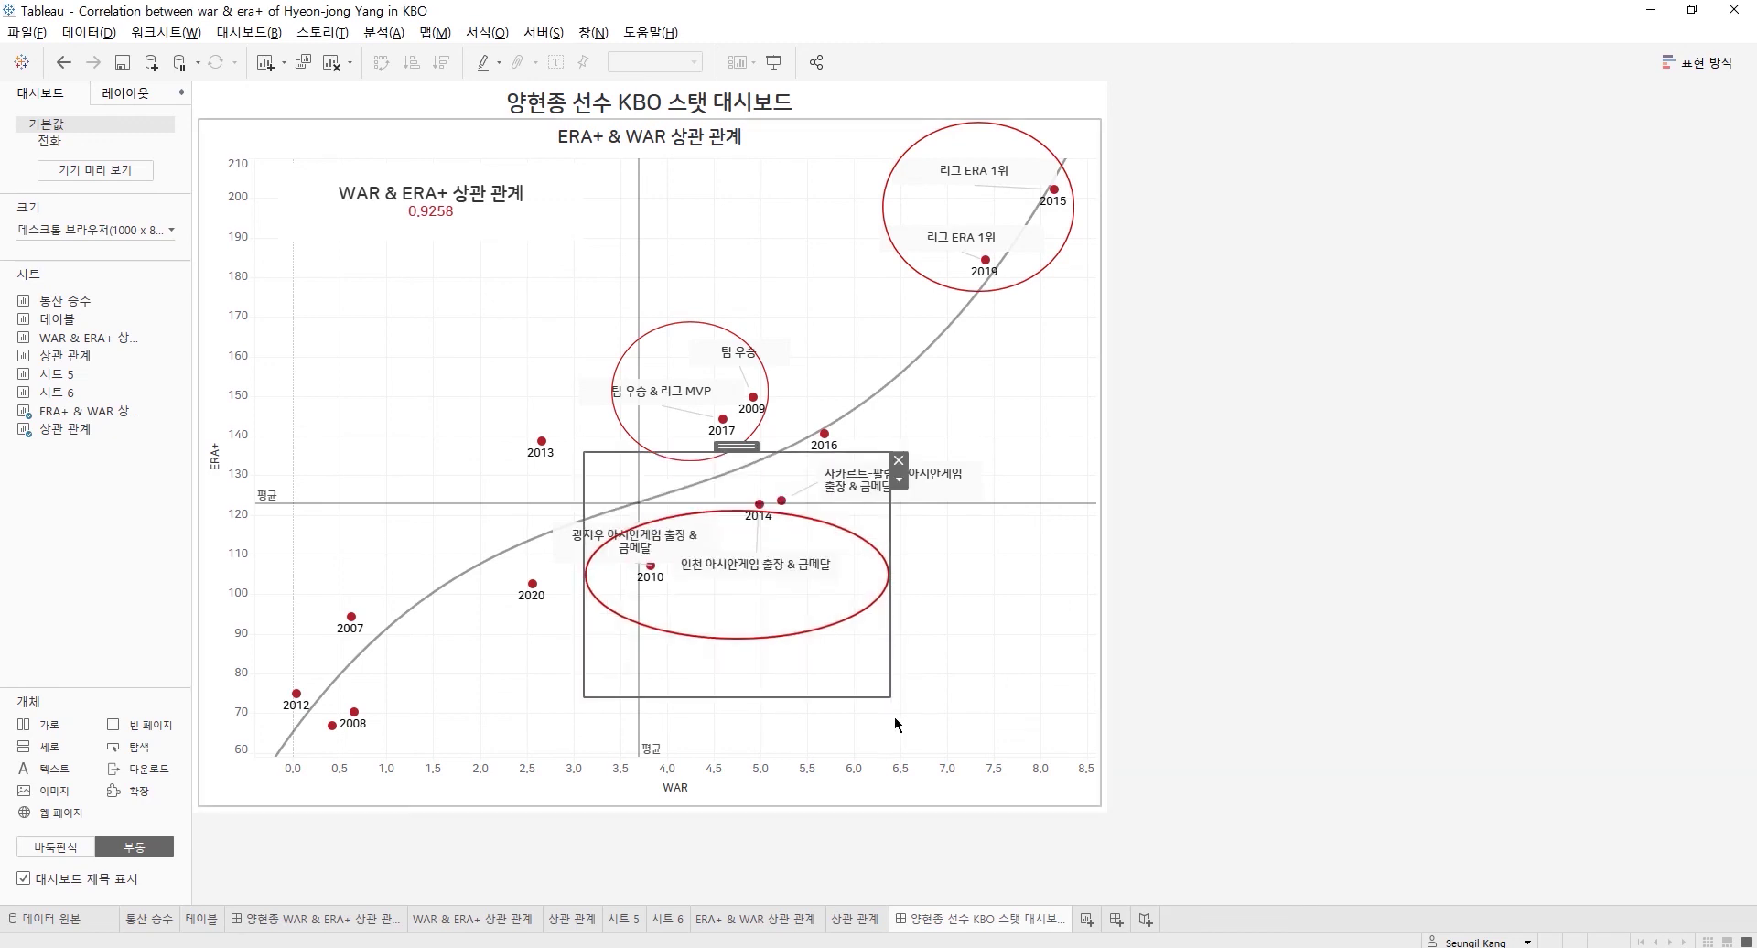
pyautogui.moveTo(889, 699); pyautogui.dragTo(844, 613)
pyautogui.click(957, 644)
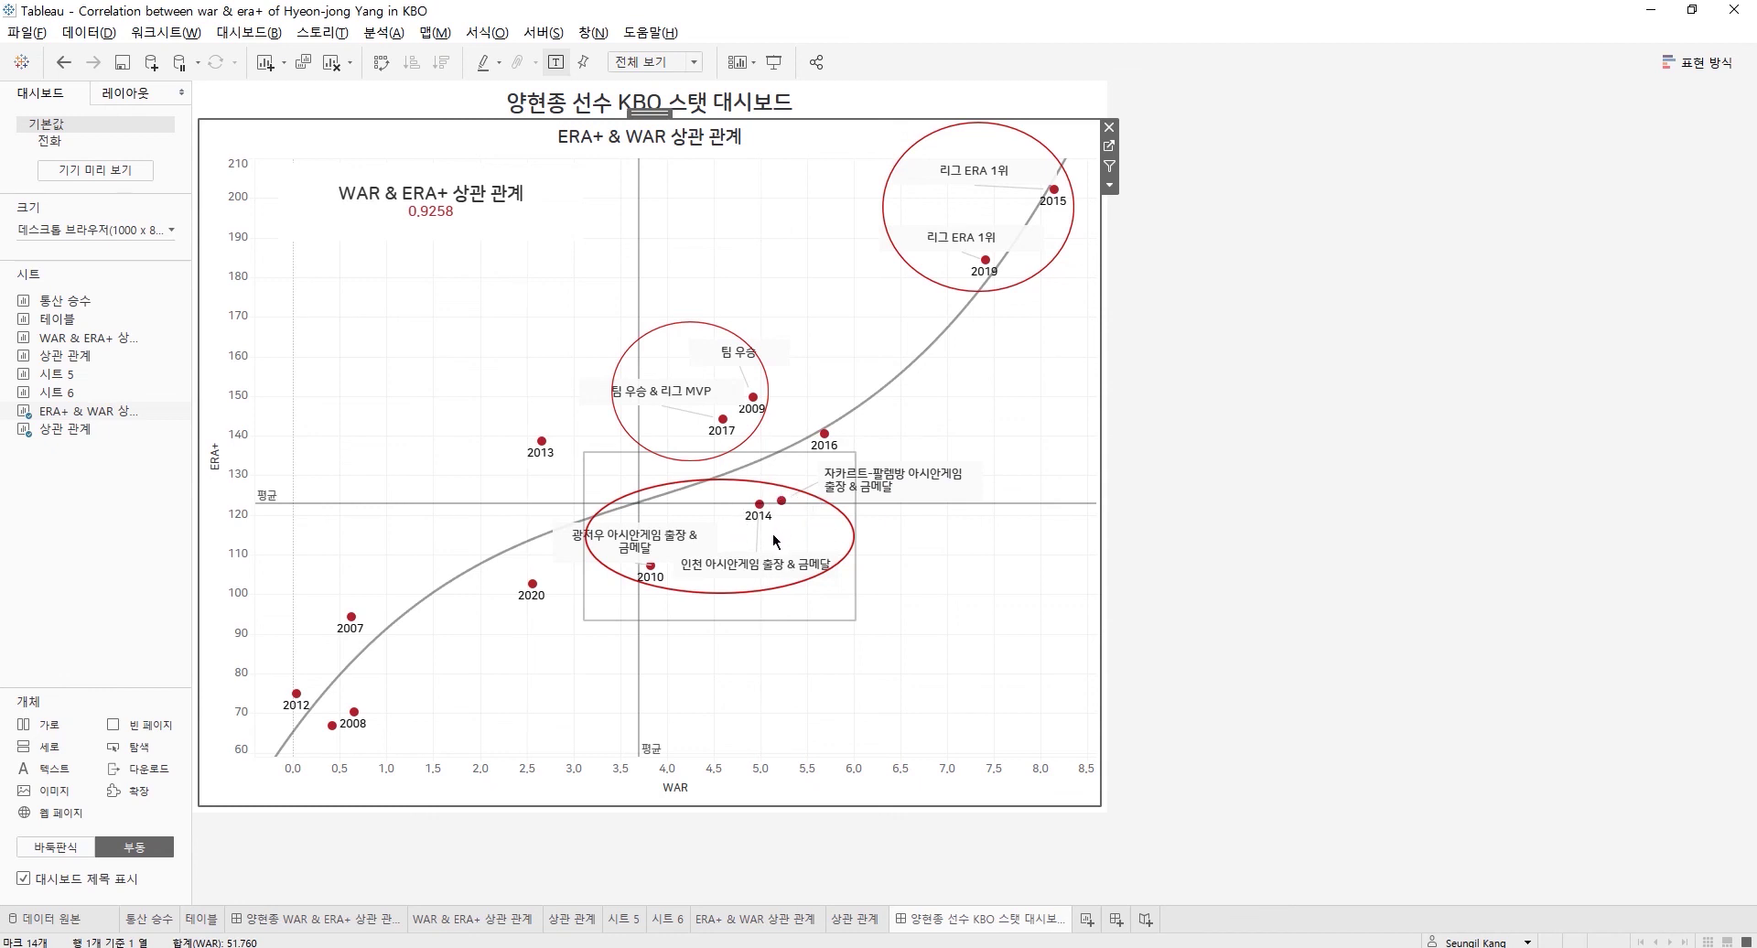
pyautogui.click(1178, 680)
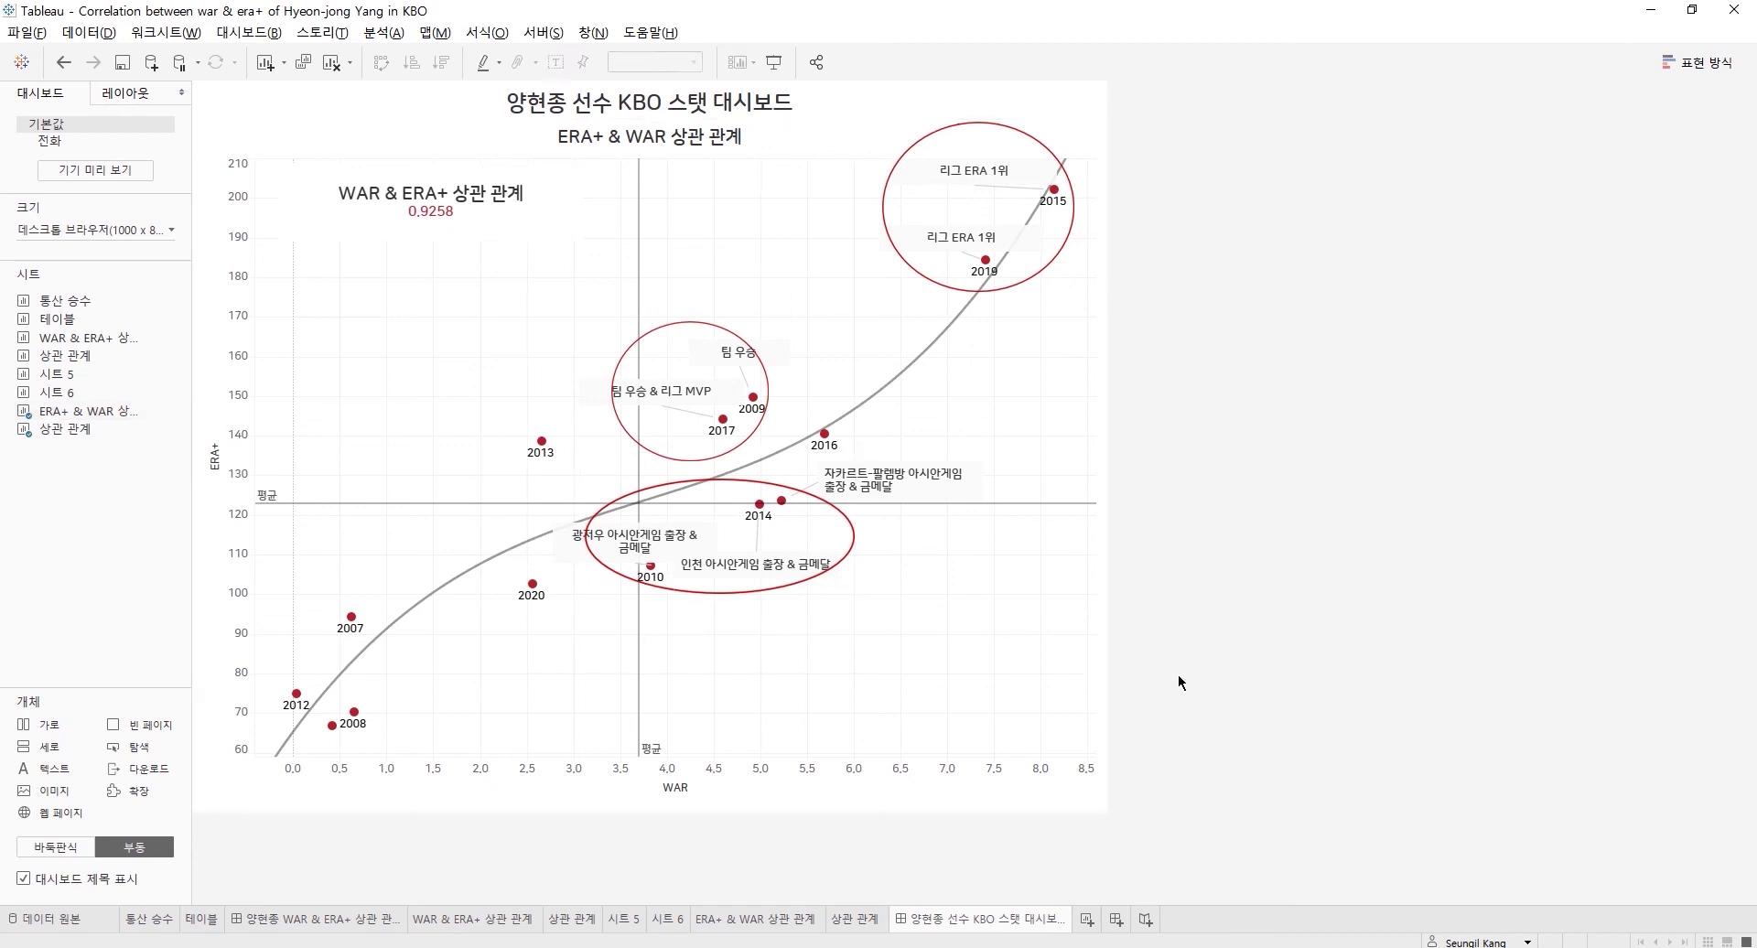